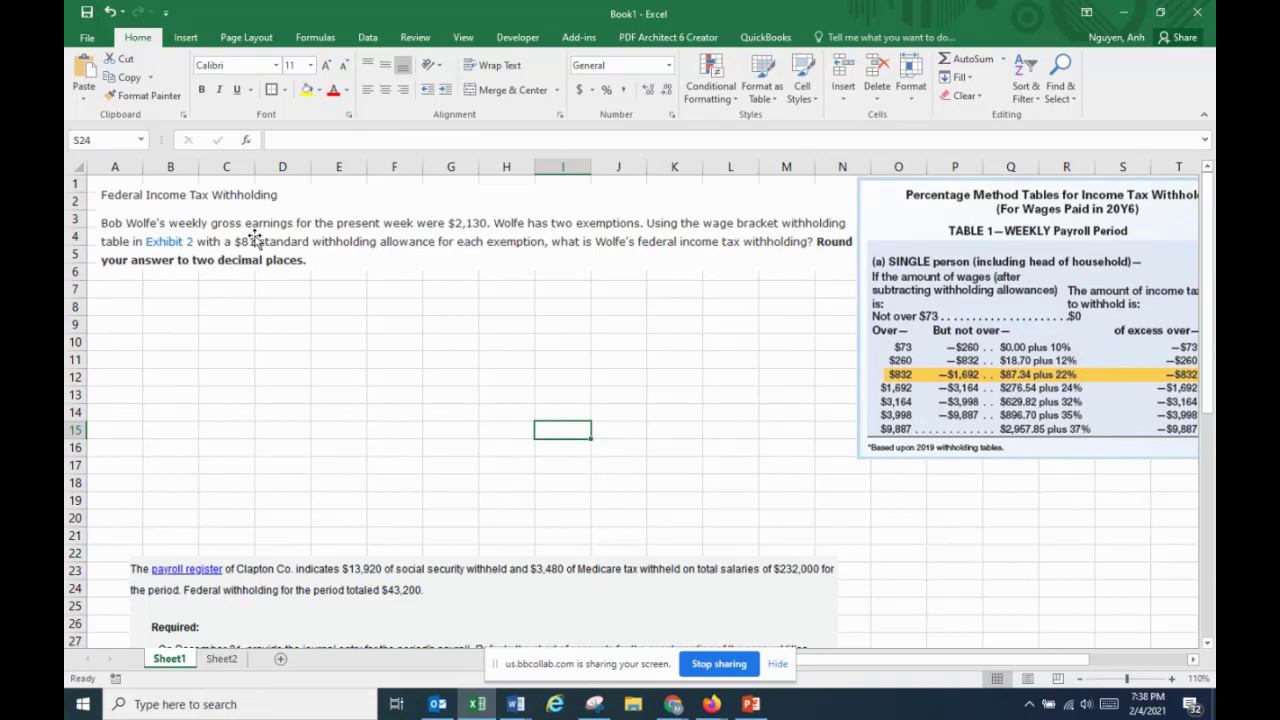
# Shrink the percentage method tax table picture slightly and reposition it beside the withholding problem text, starting at the edge of column O
pyautogui.moveTo(962, 347)
pyautogui.mouseDown()
pyautogui.moveTo(875, 350)
pyautogui.moveTo(990, 330)
pyautogui.moveTo(977, 329)
pyautogui.mouseUp()
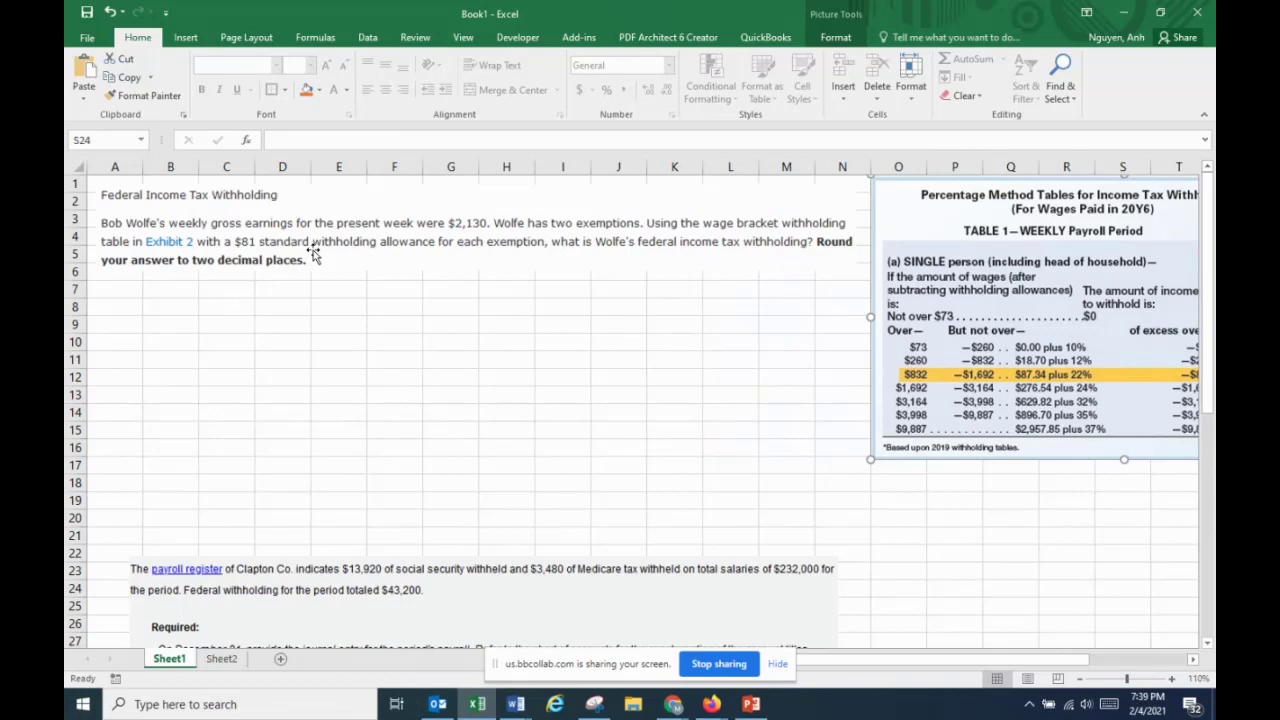
pyautogui.moveTo(1002, 364)
pyautogui.mouseDown()
pyautogui.moveTo(970, 362)
pyautogui.moveTo(988, 355)
pyautogui.mouseUp()
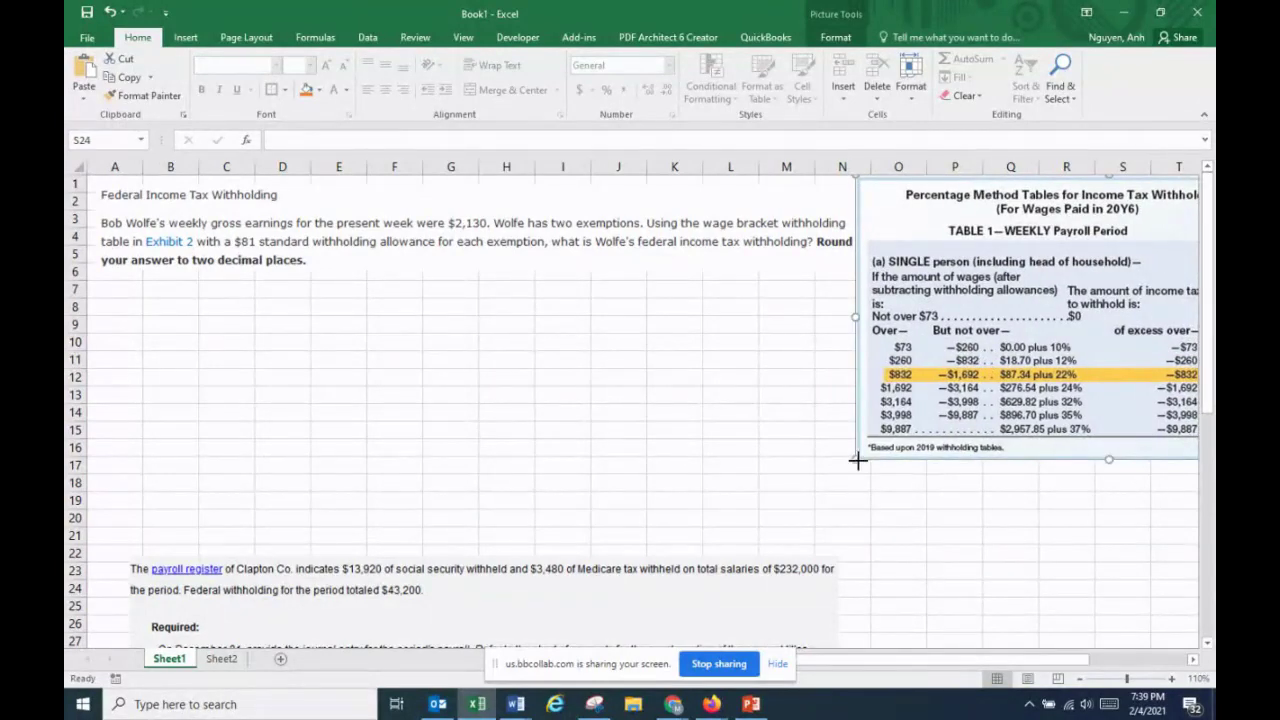
pyautogui.moveTo(857, 459); pyautogui.dragTo(893, 437)
pyautogui.moveTo(955, 371); pyautogui.dragTo(918, 371)
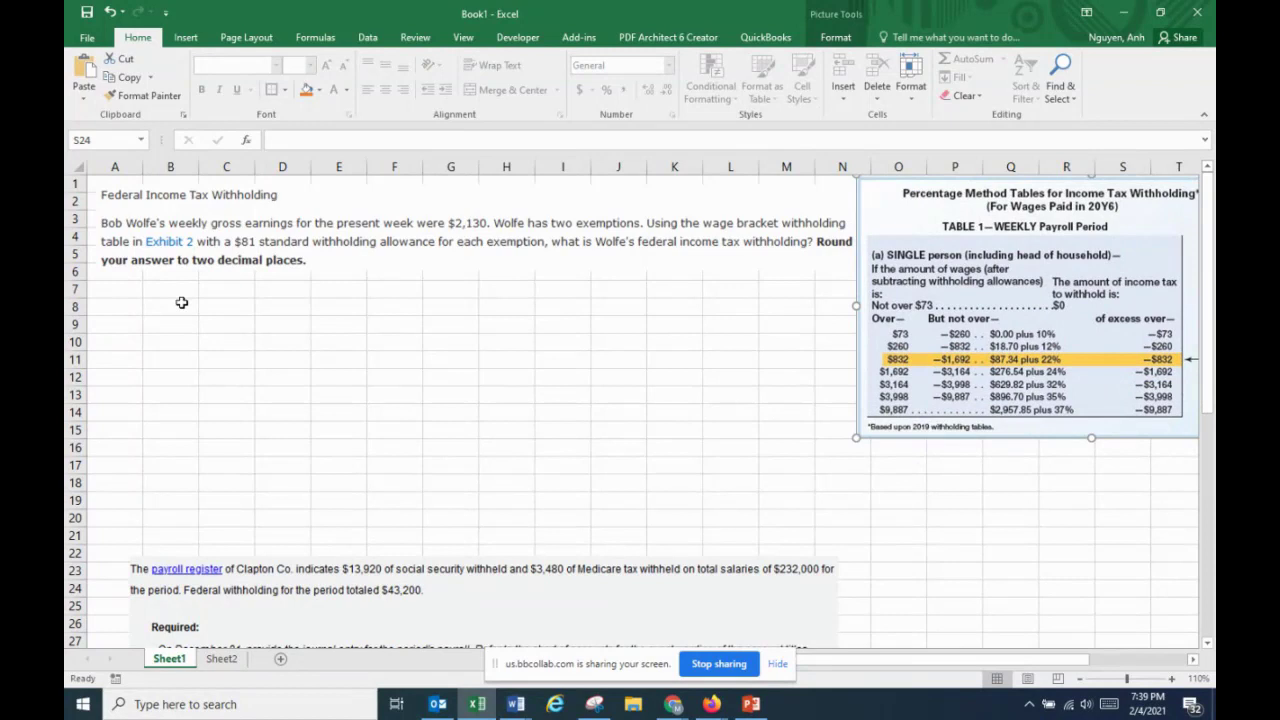
# Label cell B7 "Total wage payment" and enter 2130 in H7
pyautogui.click(166, 291)
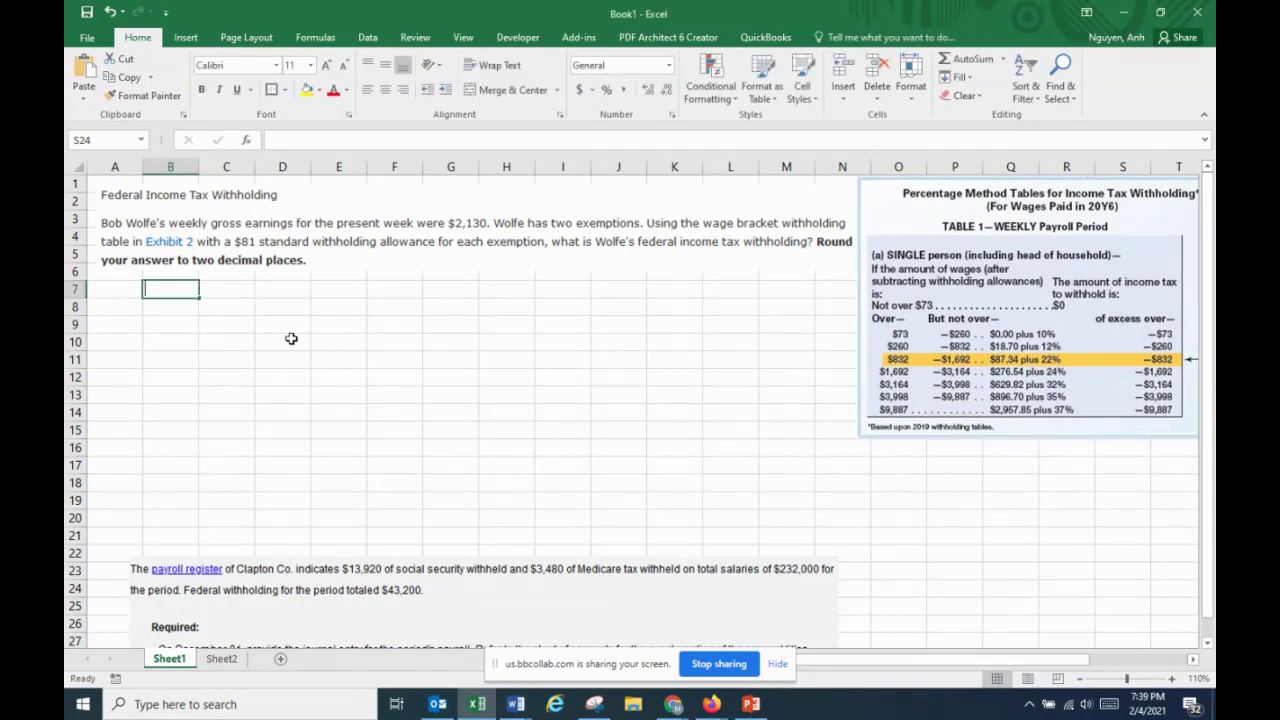
pyautogui.write('Total')
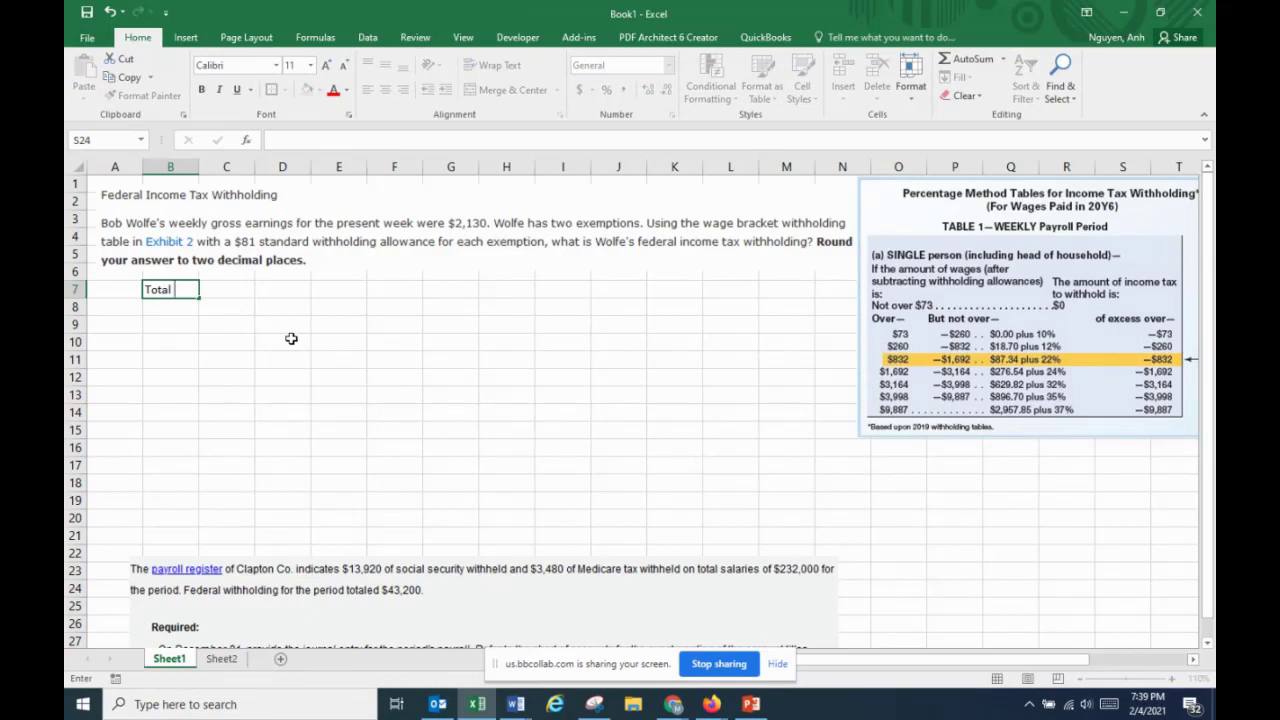
pyautogui.write(' wage payment')
pyautogui.press('Tab')
pyautogui.press('Tab')
pyautogui.press('Tab')
pyautogui.press('Tab')
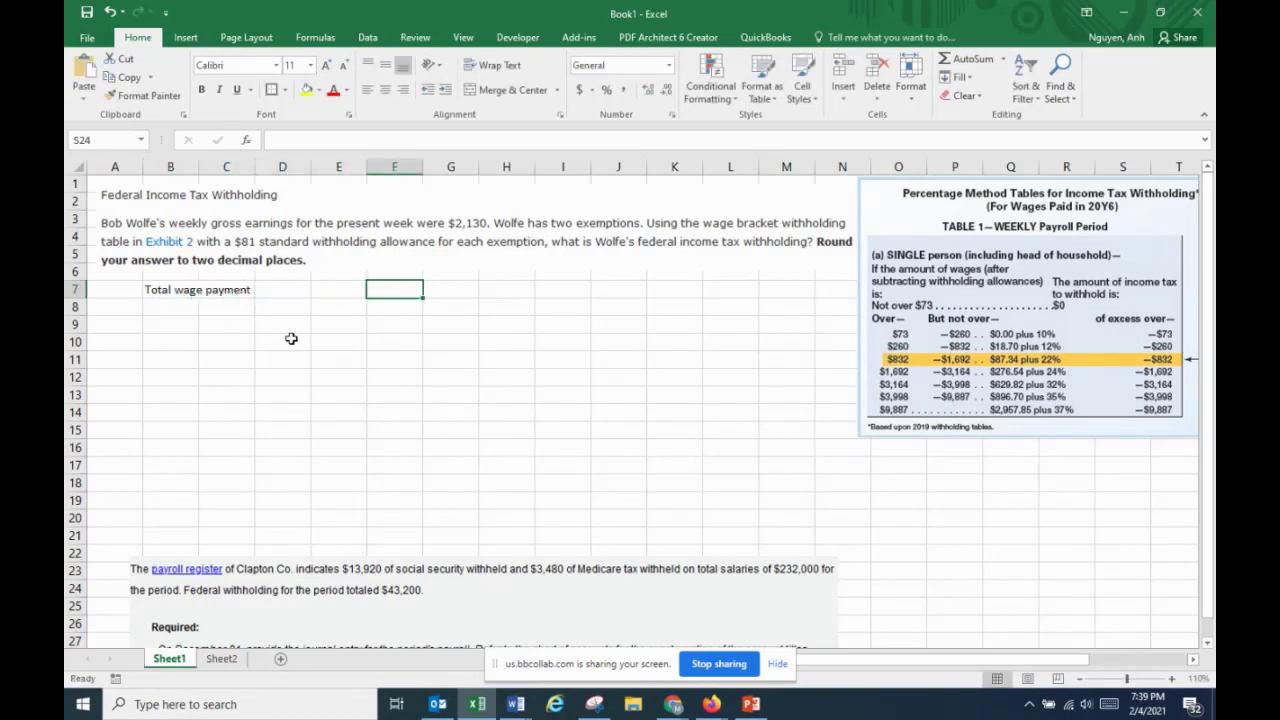
pyautogui.press('Tab')
pyautogui.press('Tab')
pyautogui.write('2130')
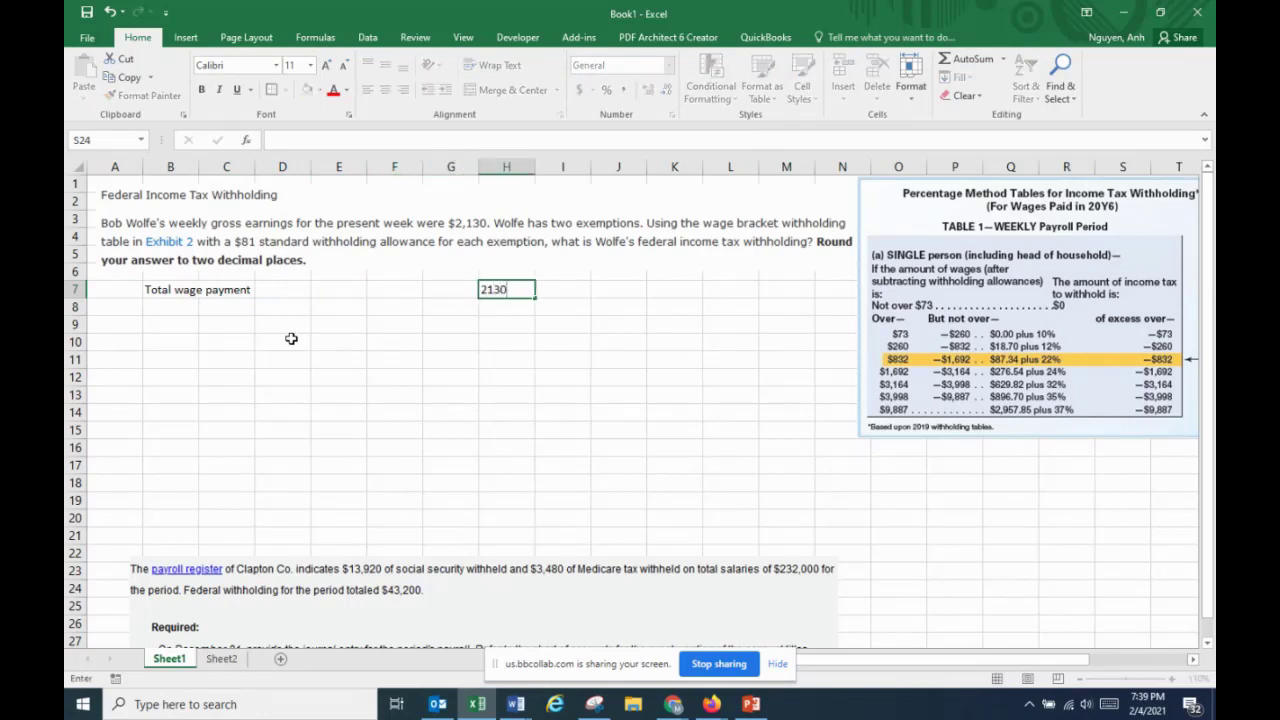
pyautogui.press('Return')
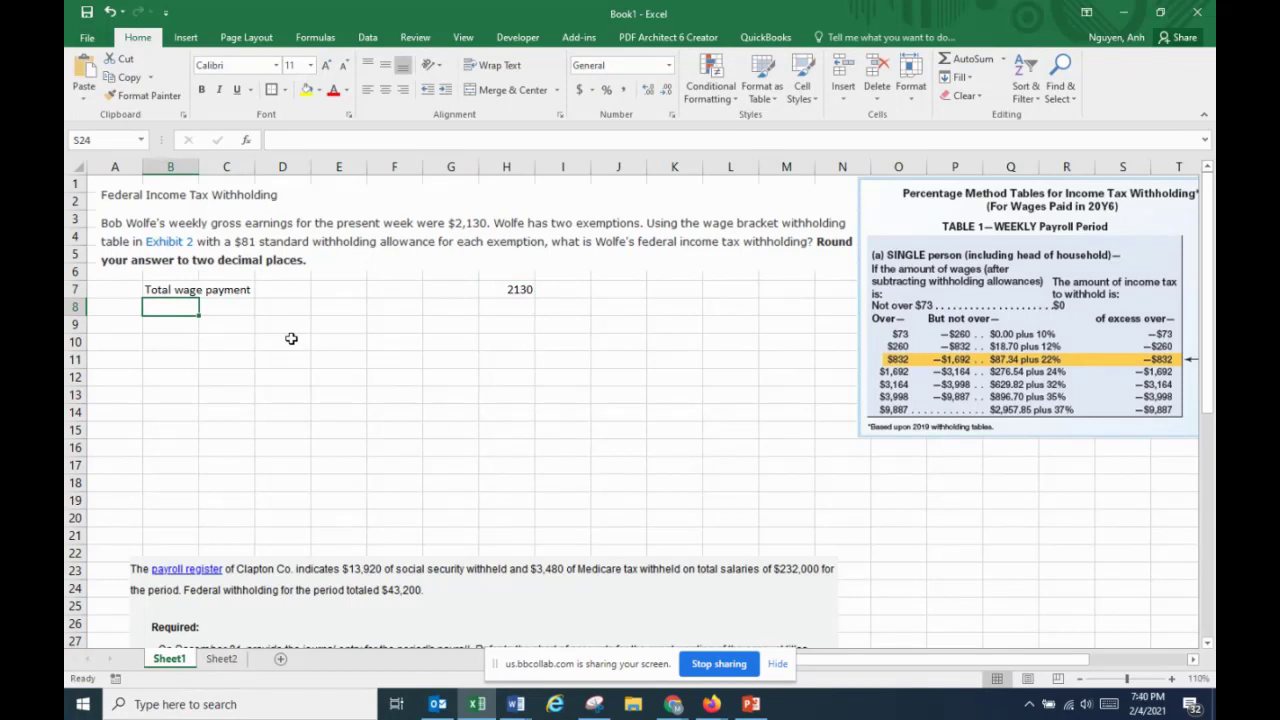
# Label cell B8 "One allowance" and enter the text "1 x $81" in D8
pyautogui.write('One allowa')
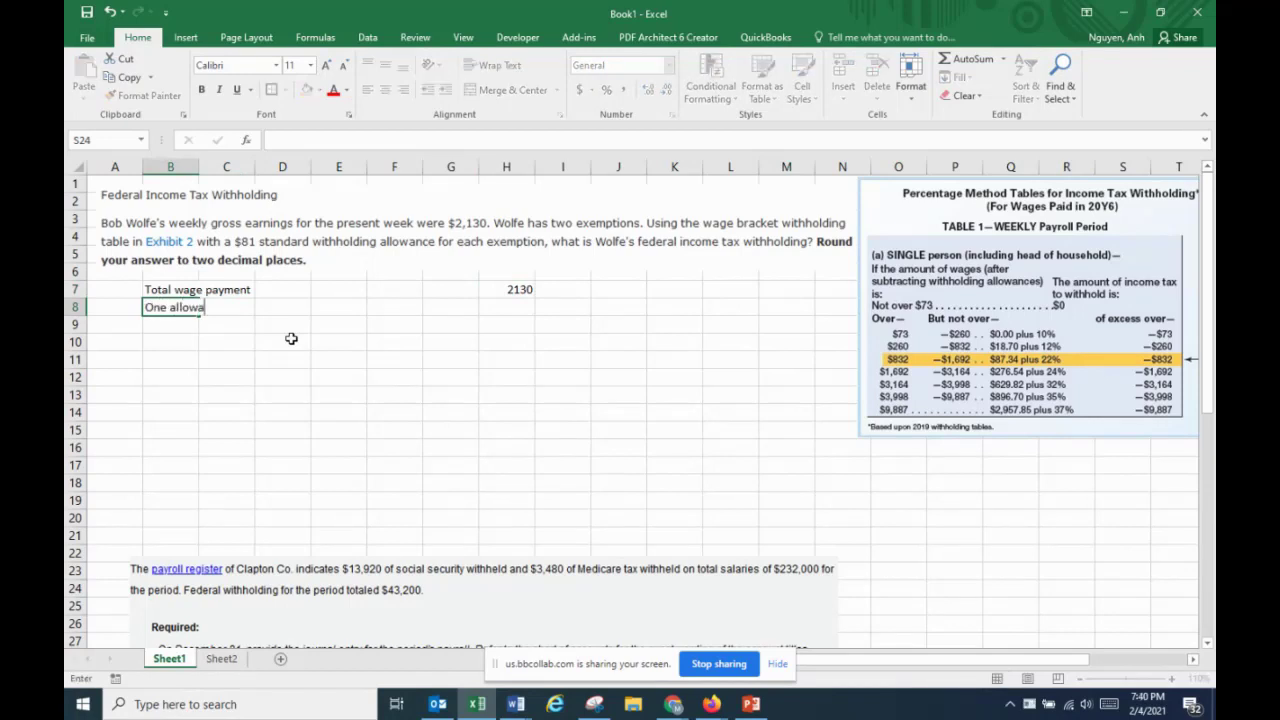
pyautogui.write('nce')
pyautogui.press('Tab')
pyautogui.press('Tab')
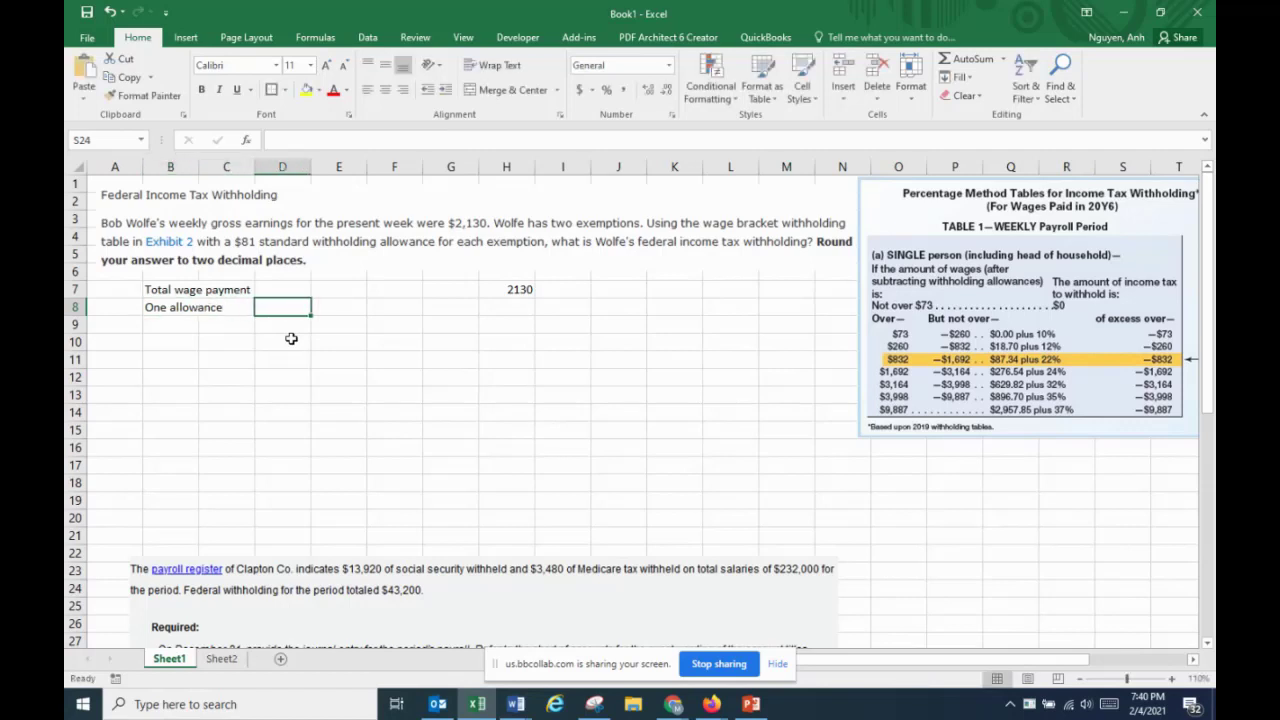
pyautogui.write('1 x')
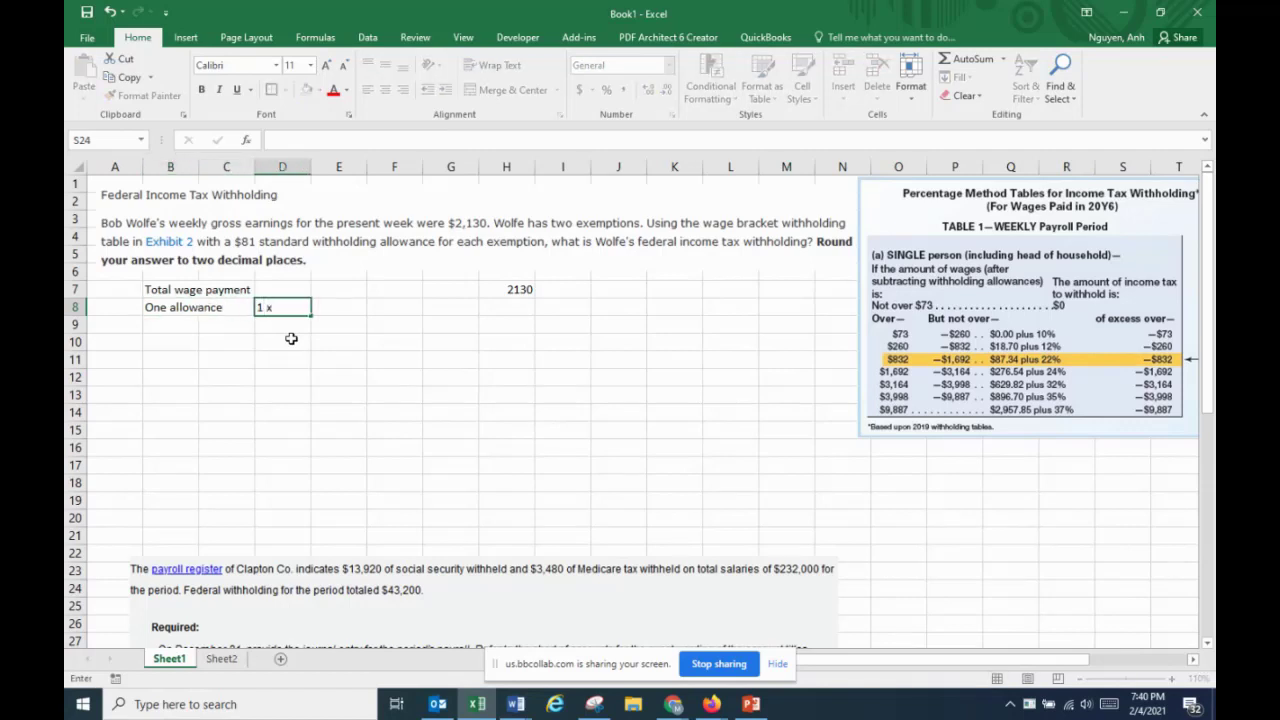
pyautogui.write(' $81')
pyautogui.press('Tab')
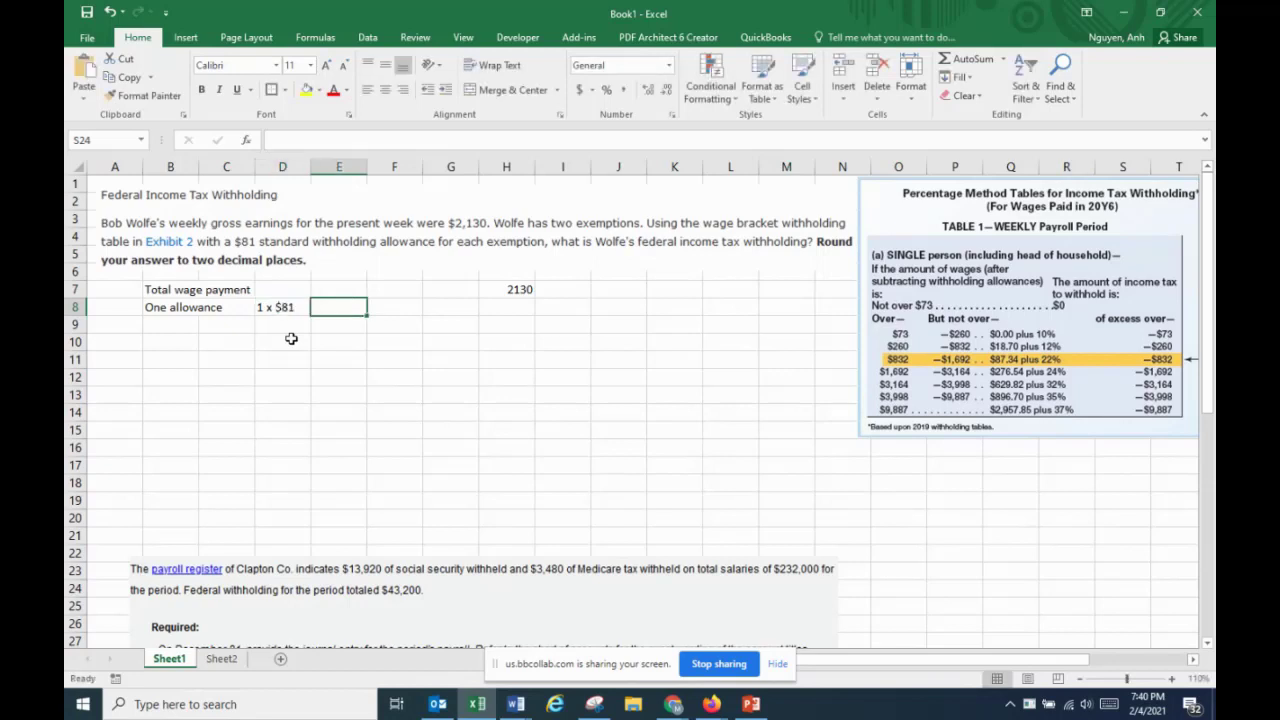
pyautogui.press('Left')
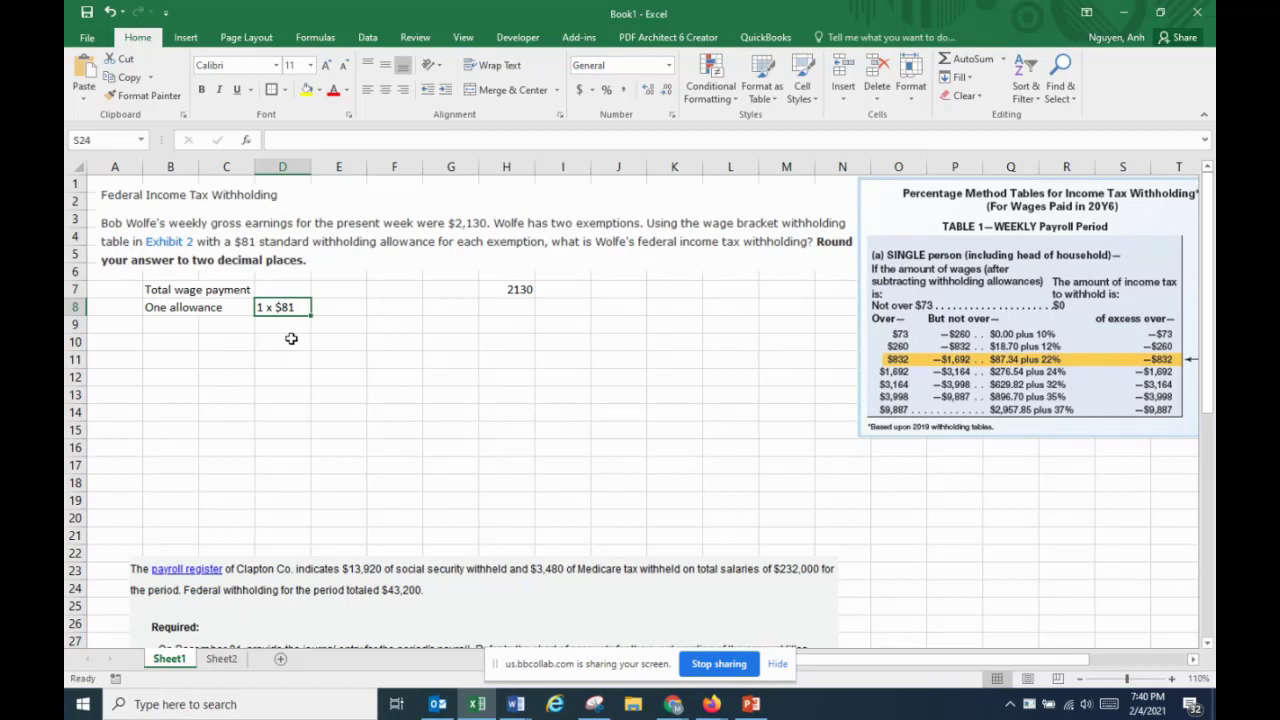
pyautogui.press('Right')
pyautogui.press('Right')
pyautogui.press('Right')
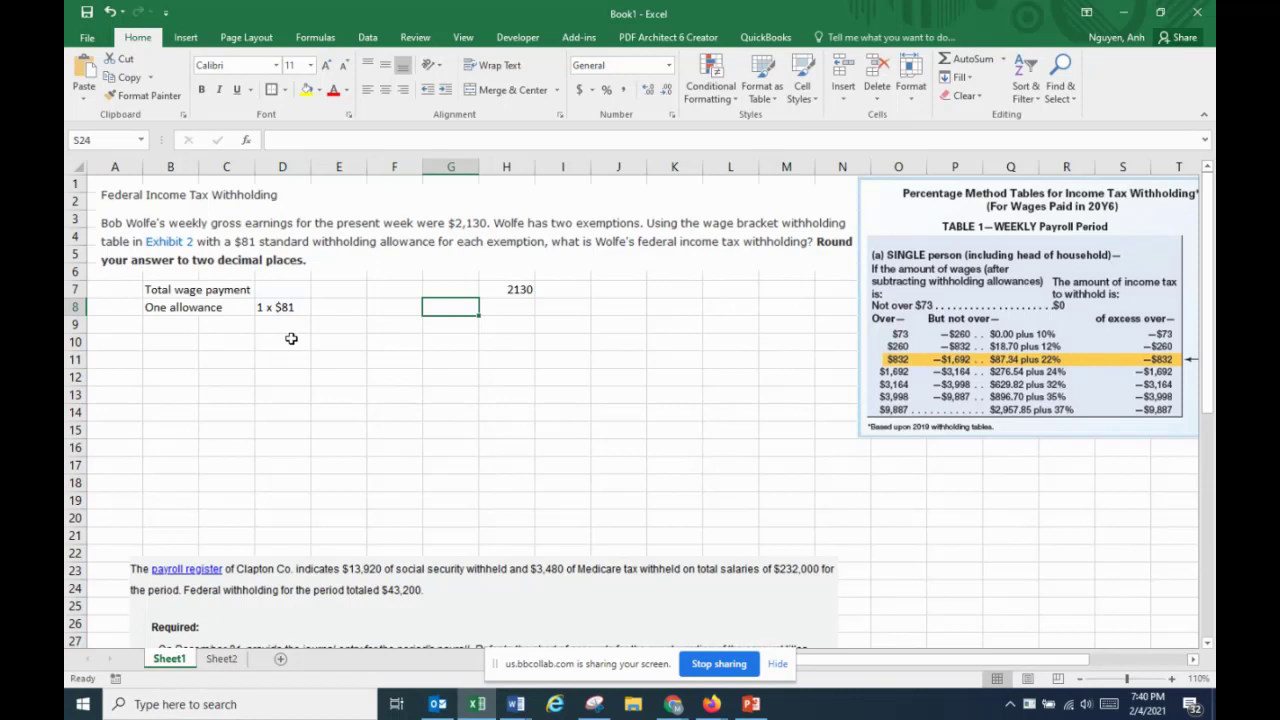
pyautogui.press('Right')
pyautogui.write('162')
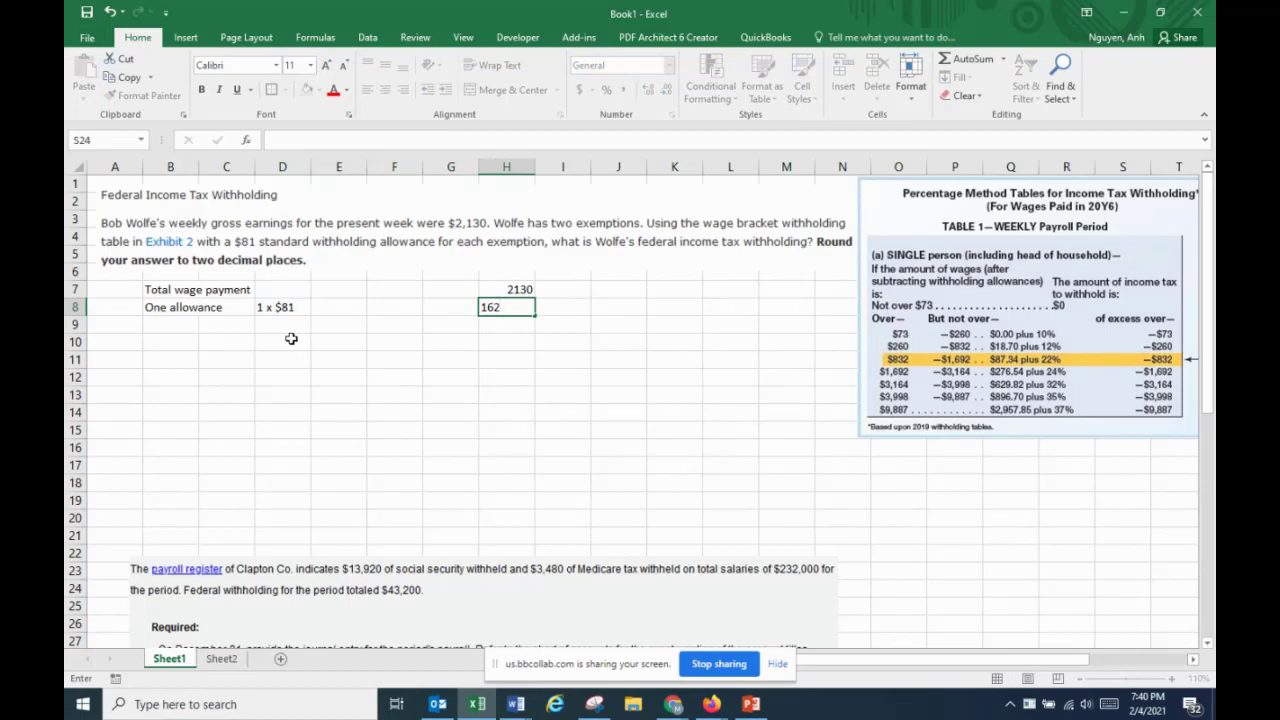
pyautogui.press('Return')
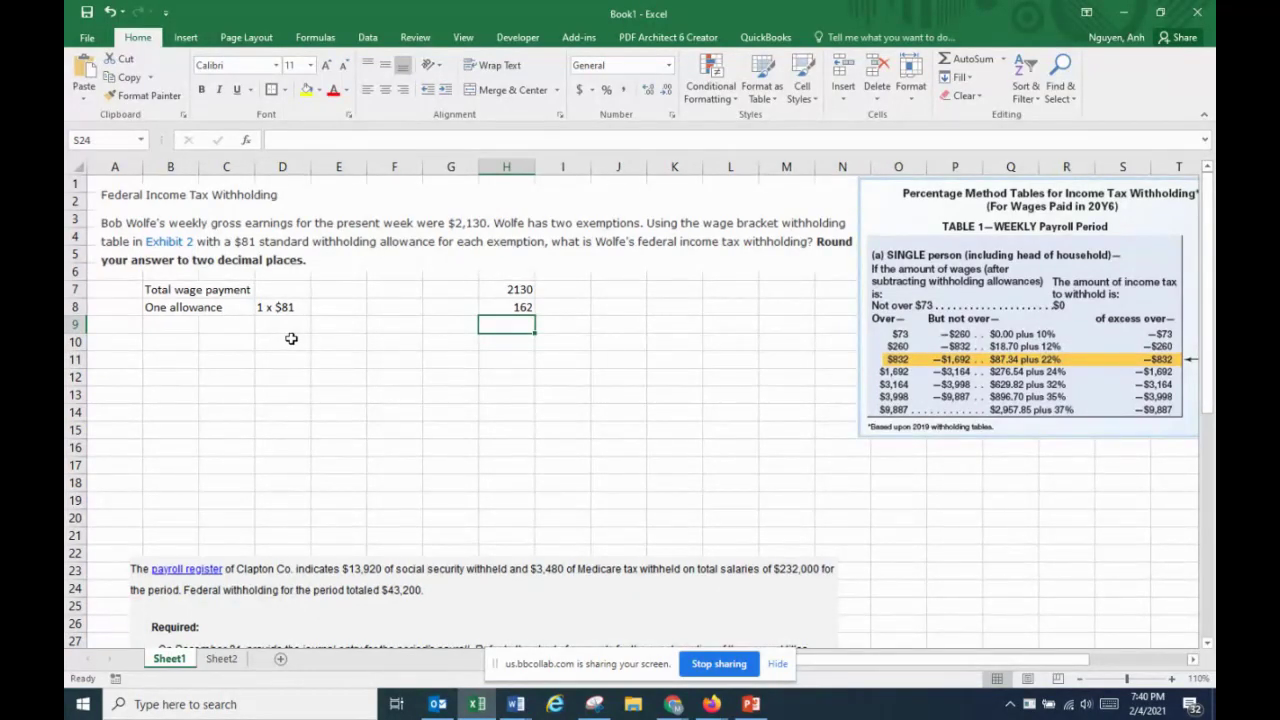
pyautogui.press('Up')
pyautogui.press('Delete')
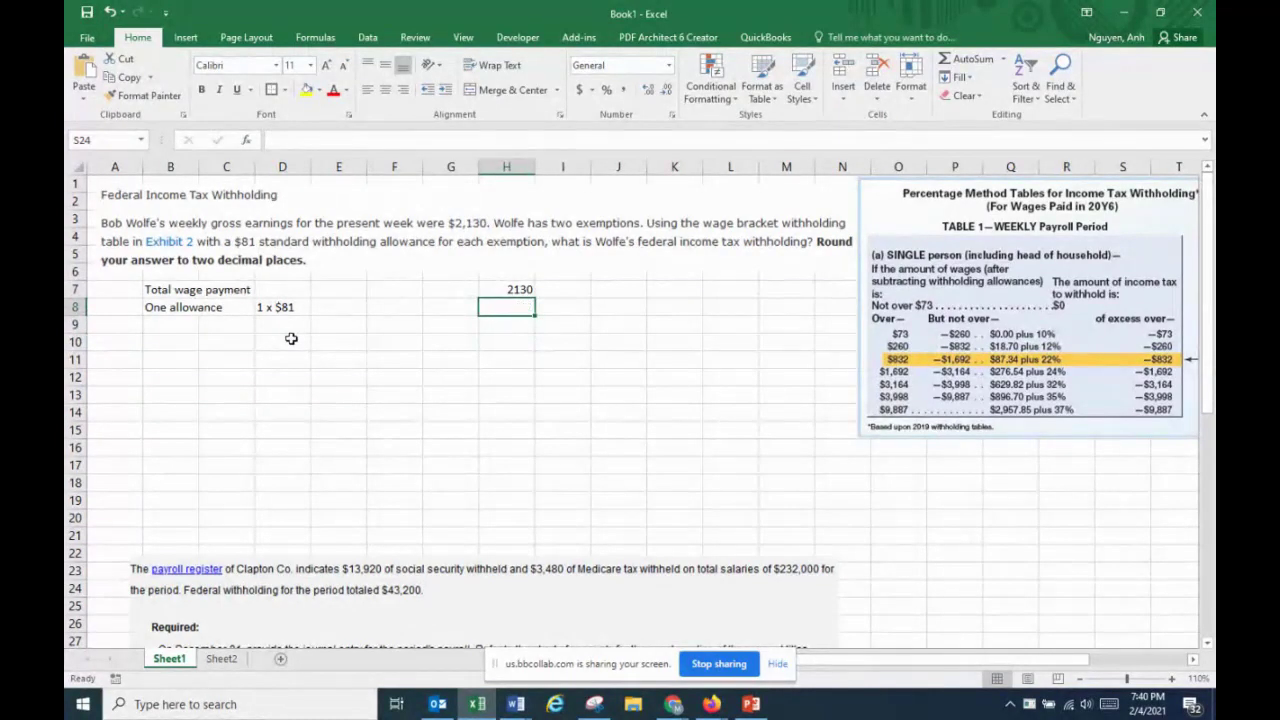
# Enter 81 in F8 and the text "x 2" in F9, right-aligning the F9 entry
pyautogui.press('Left')
pyautogui.press('Left')
pyautogui.write('81')
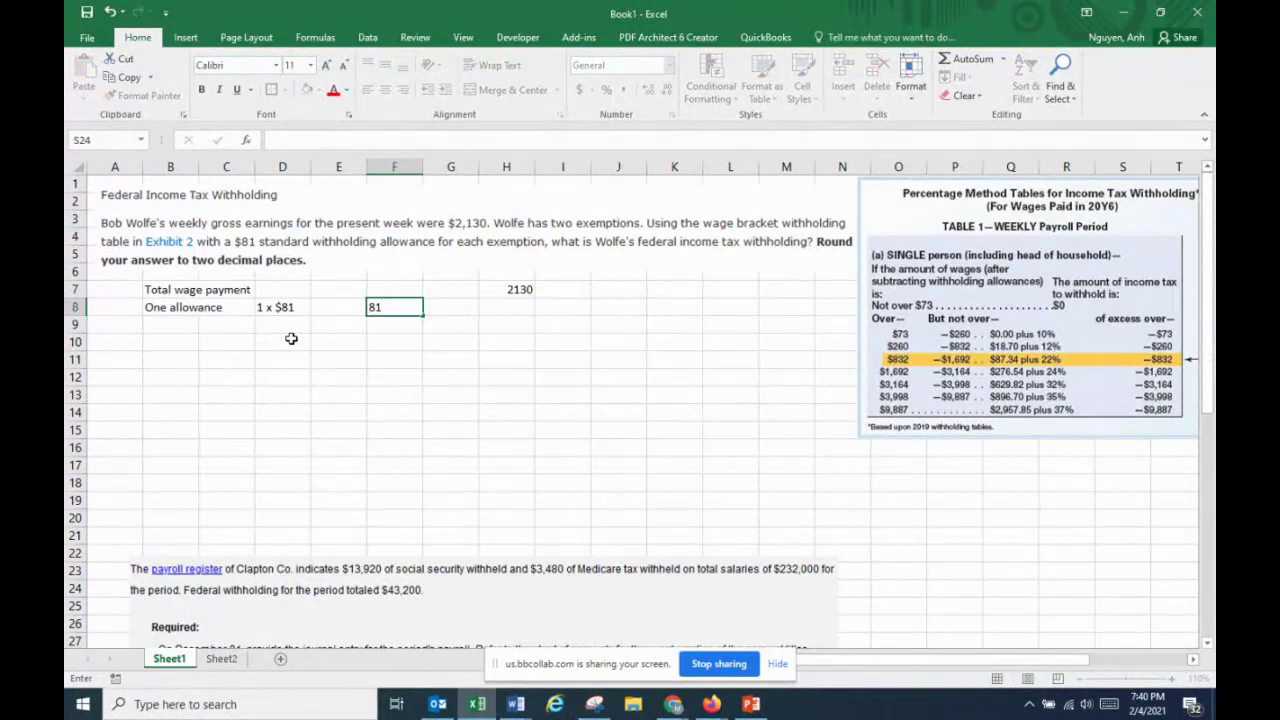
pyautogui.press('Return')
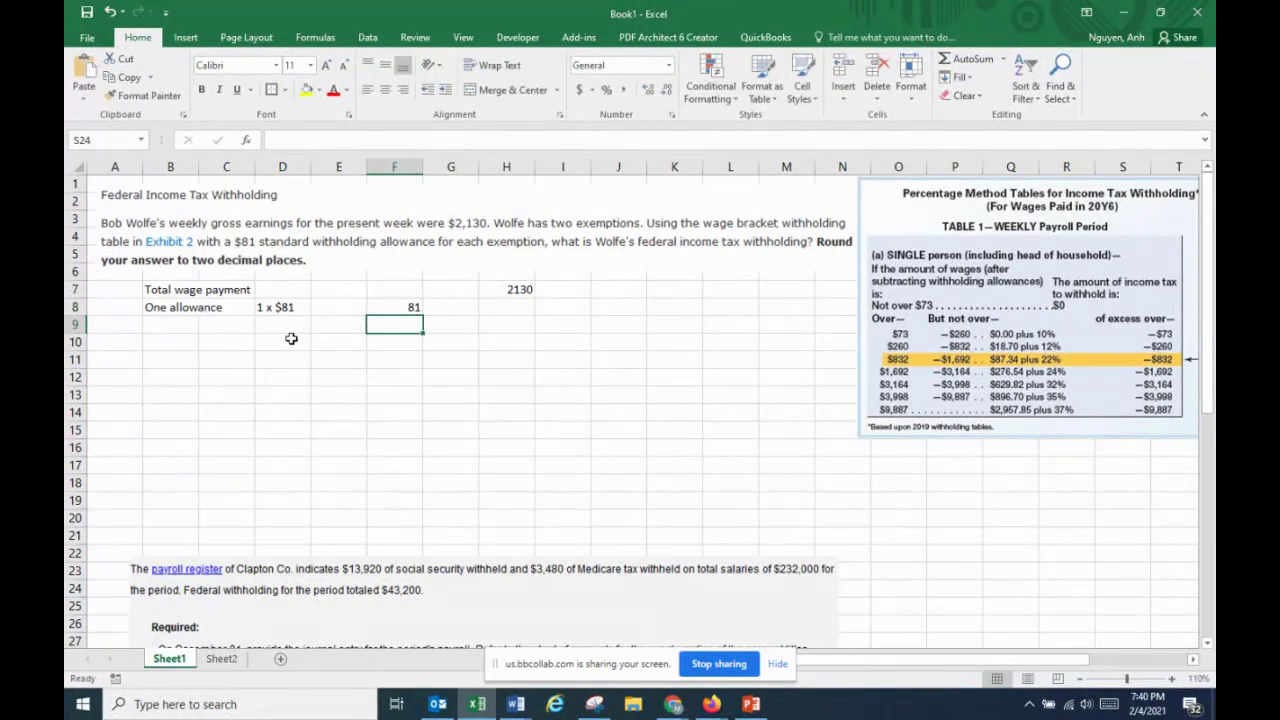
pyautogui.write('x 2')
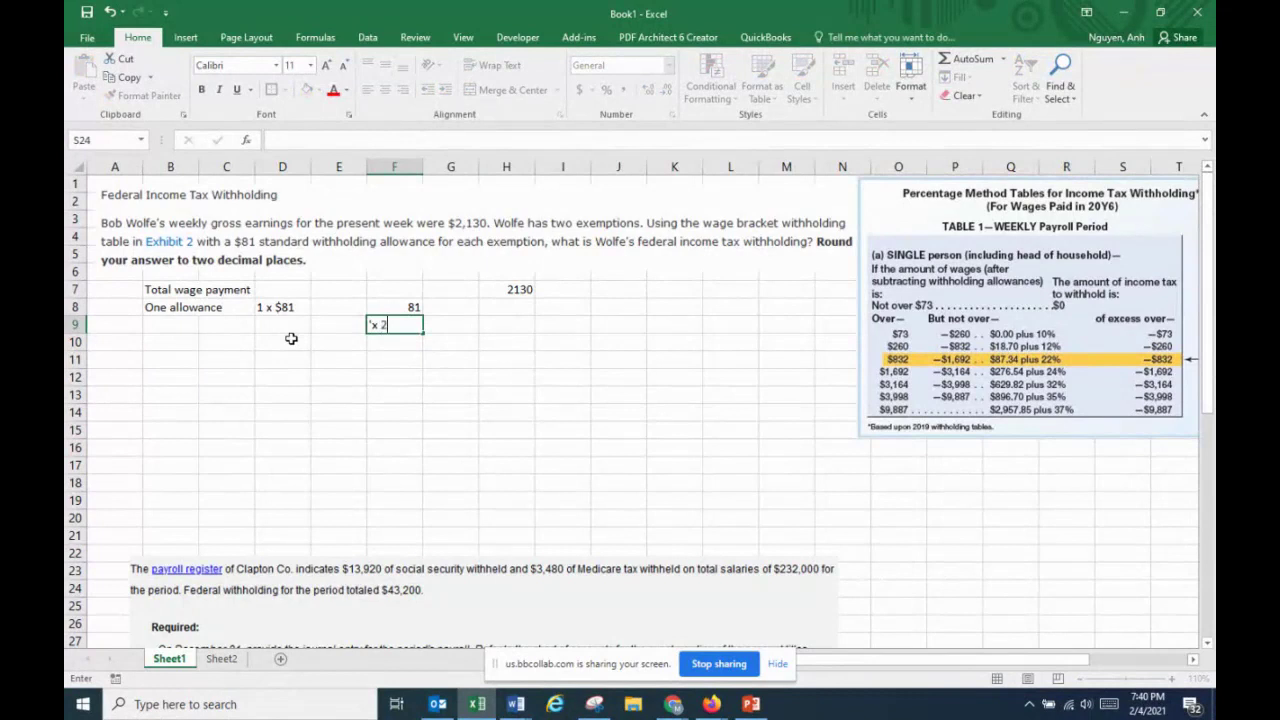
pyautogui.press('Return')
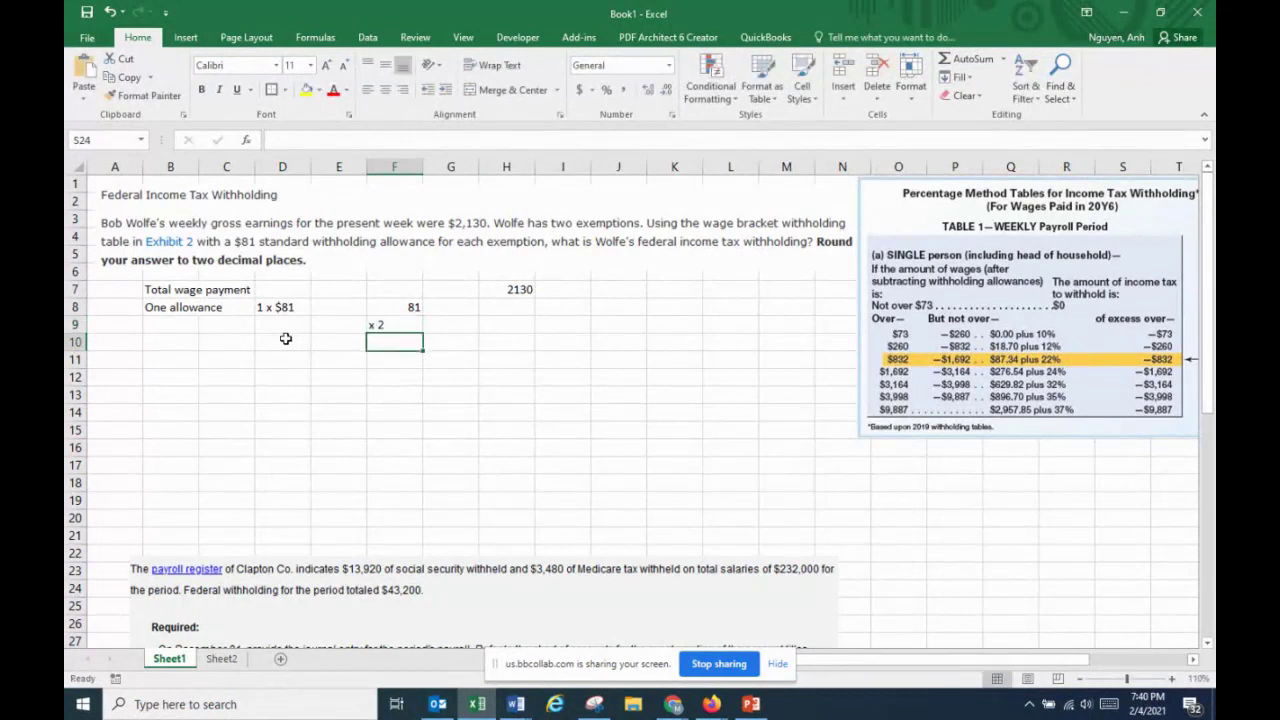
pyautogui.click(390, 324)
pyautogui.click(403, 89)
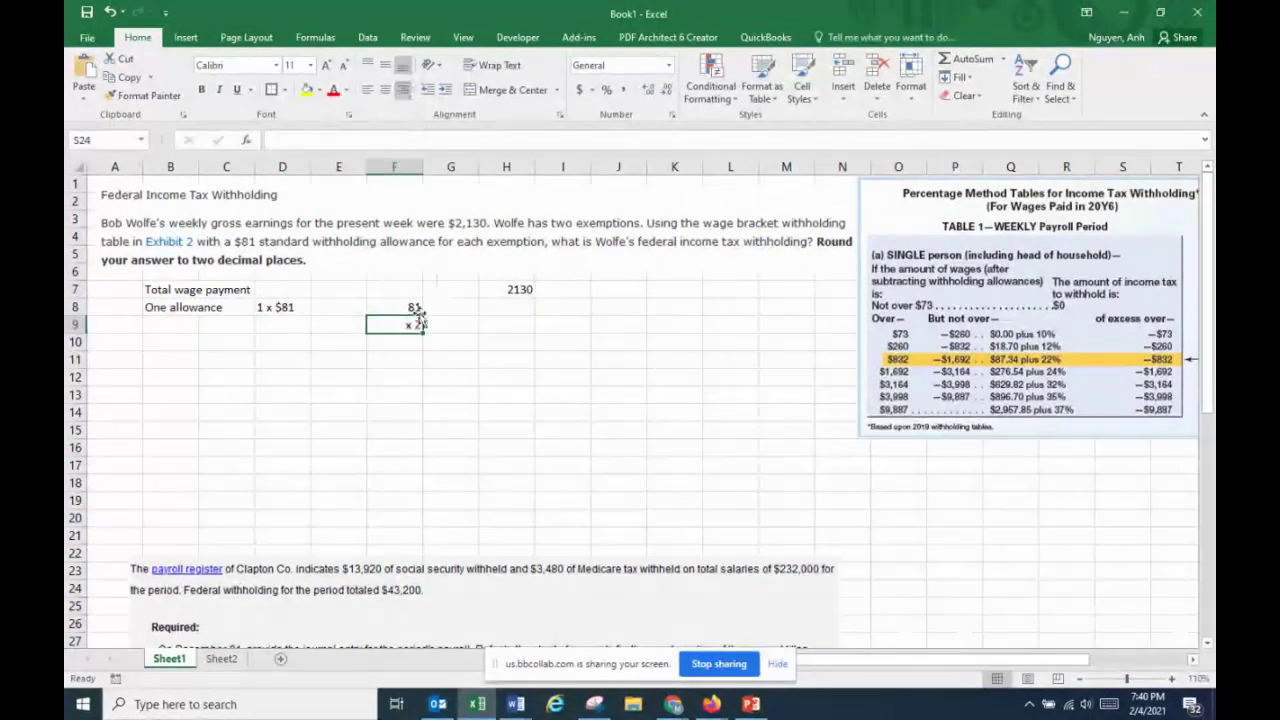
# Calculate F8*2 in cell F10 and underline the "x 2" multiplier in F9
pyautogui.click(400, 341)
pyautogui.write('=')
pyautogui.click(398, 304)
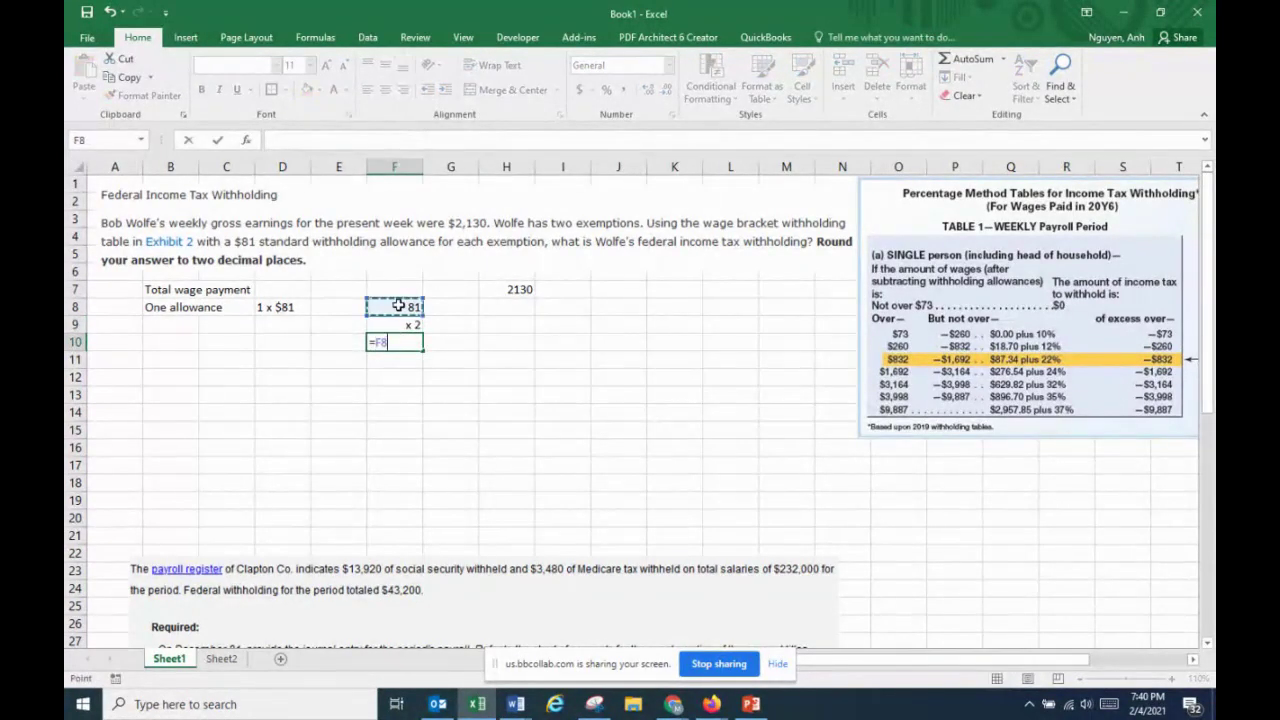
pyautogui.write('*2')
pyautogui.press('Return')
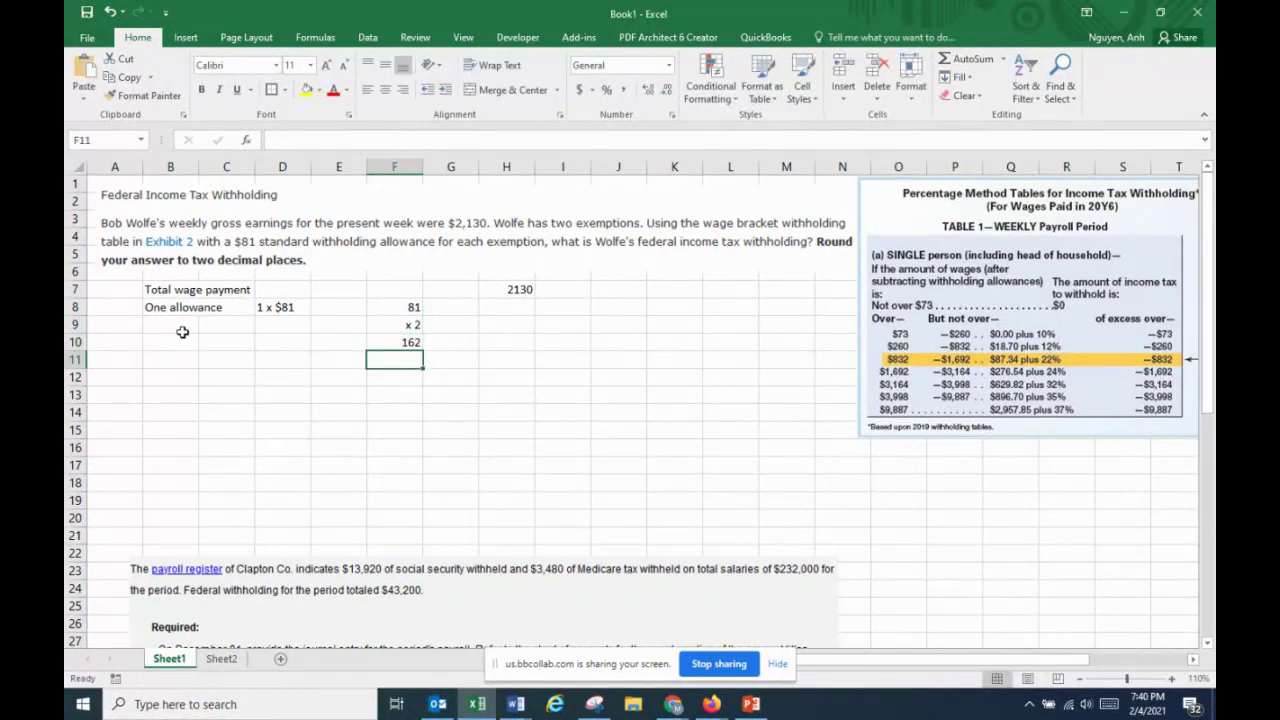
pyautogui.click(397, 326)
pyautogui.click(238, 91)
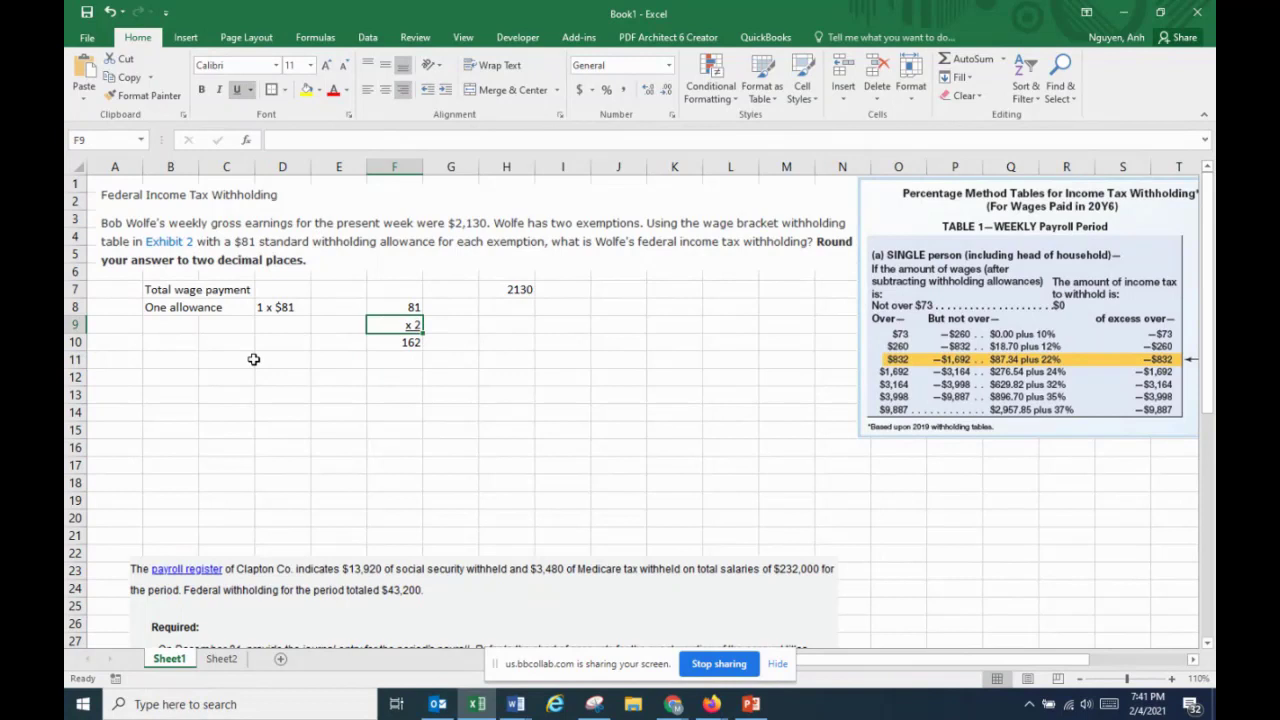
# Label cell B9 "Multiply by allowances claimed"
pyautogui.click(189, 326)
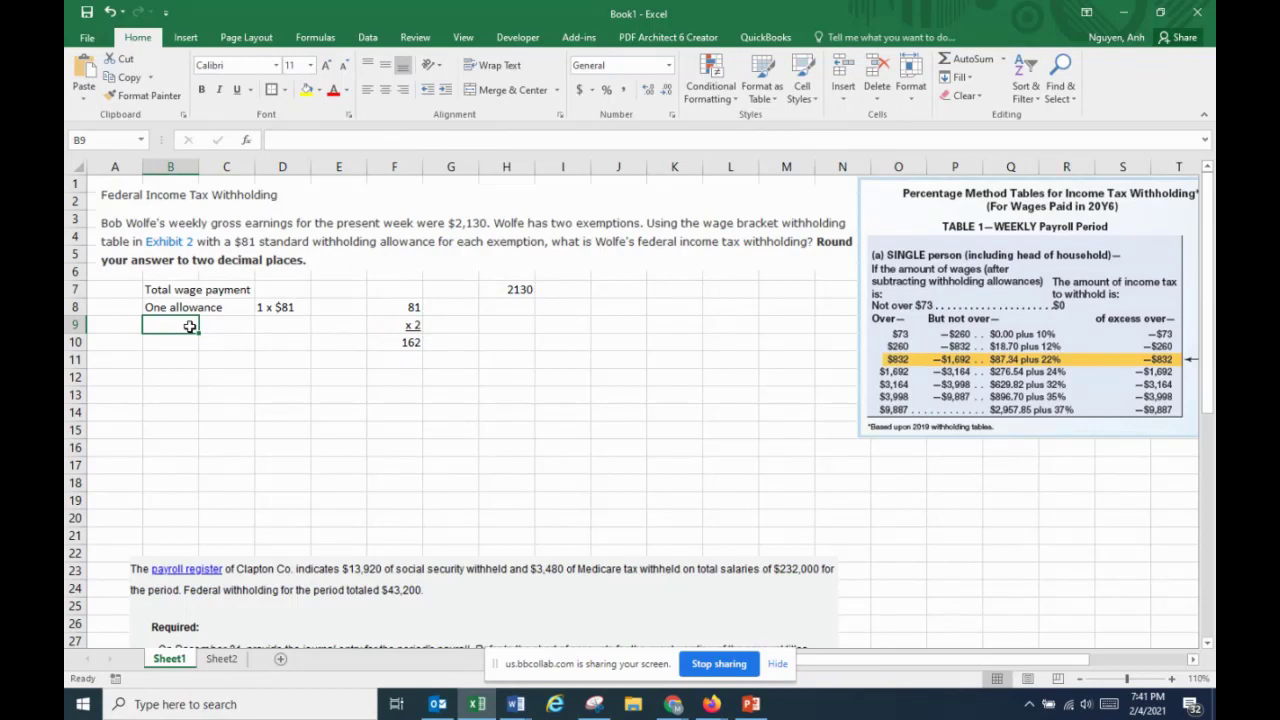
pyautogui.write('Mul')
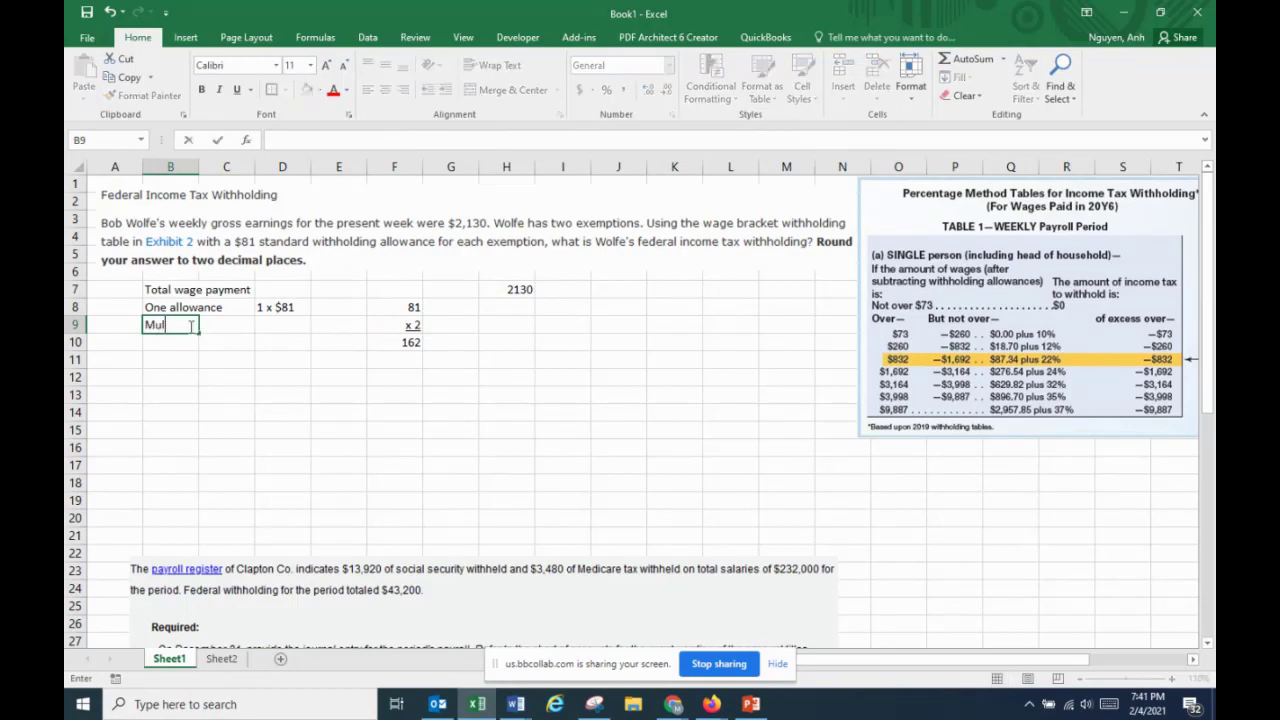
pyautogui.write('tiply by allowances claimed')
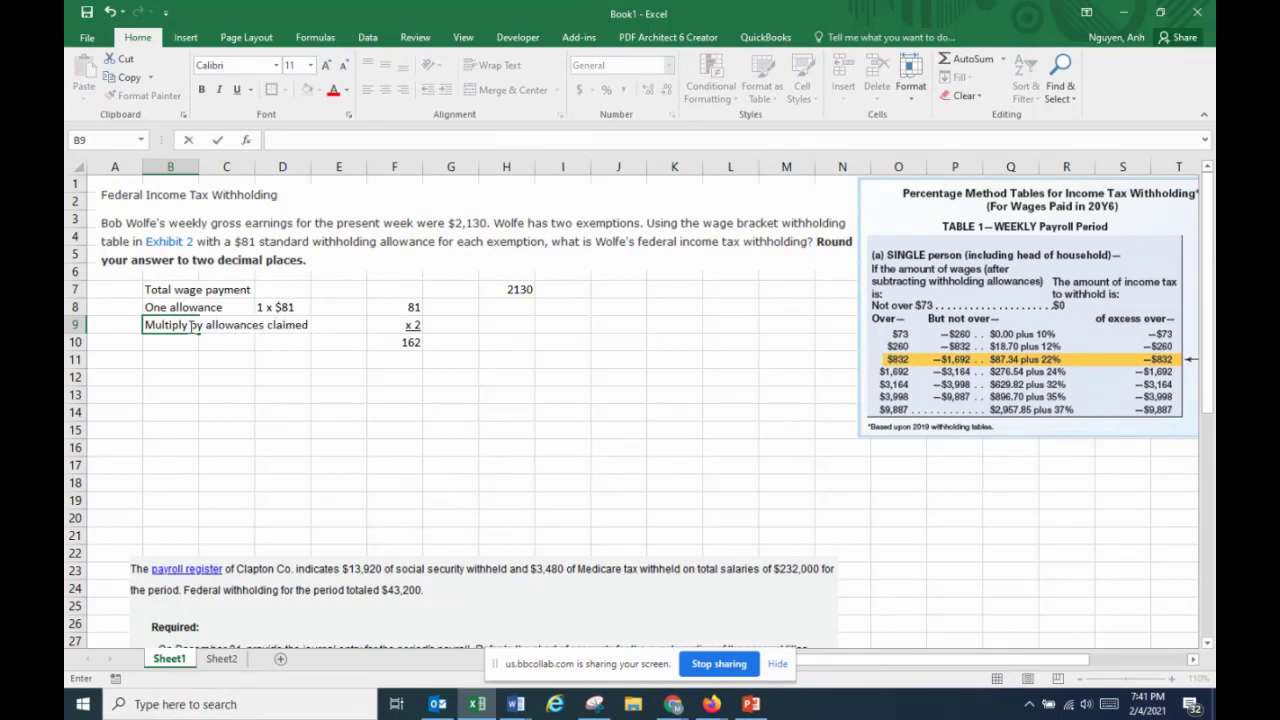
pyautogui.press('Return')
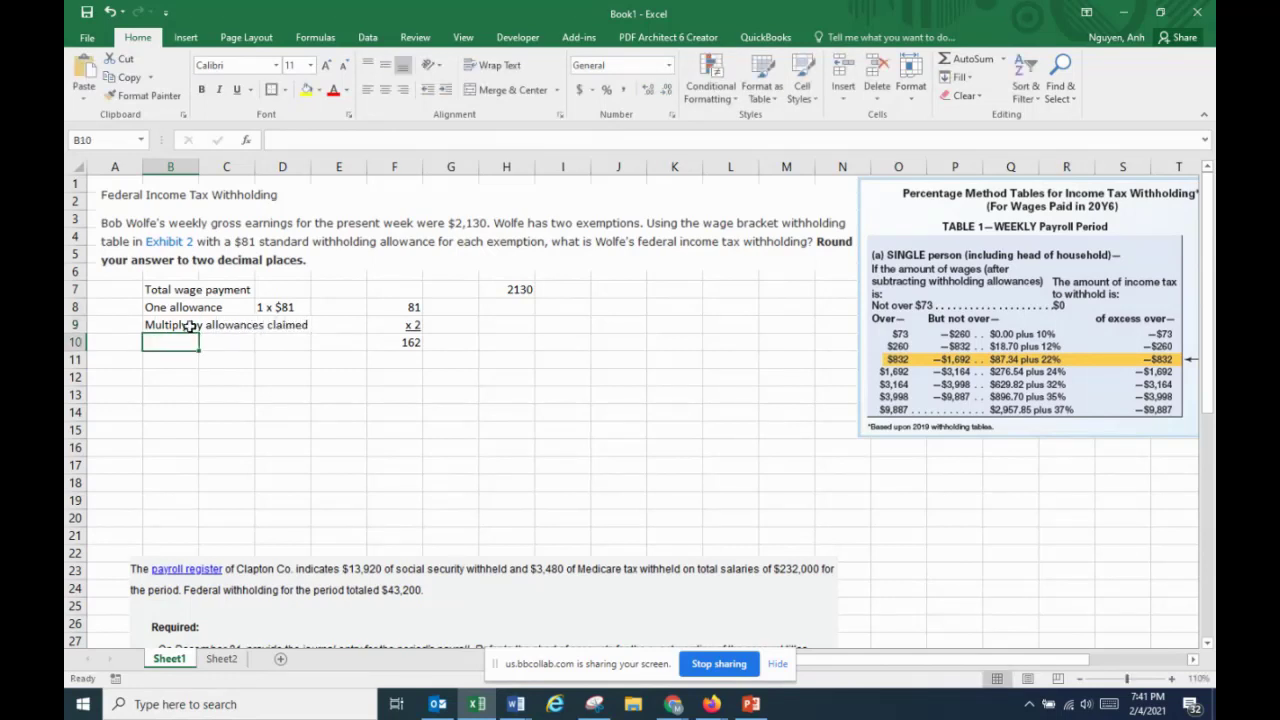
# Enter 162 in cell H10 and give that cell a bottom border
pyautogui.click(505, 342)
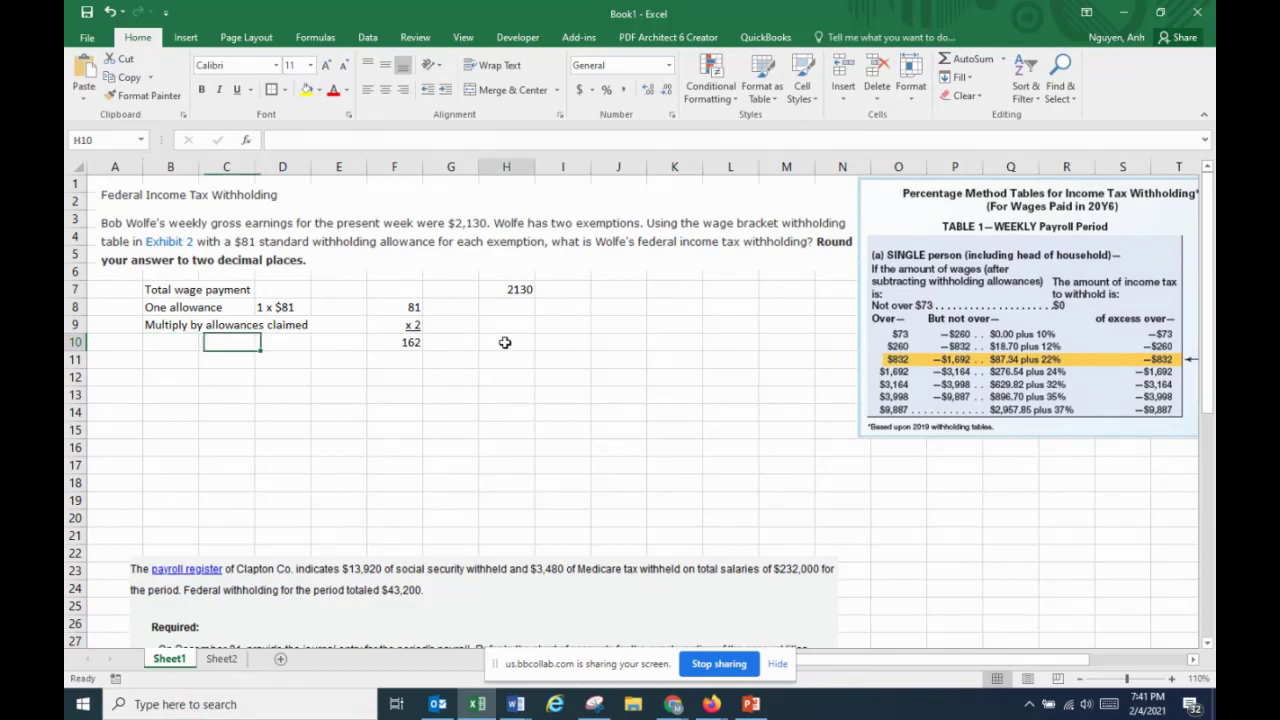
pyautogui.write('162')
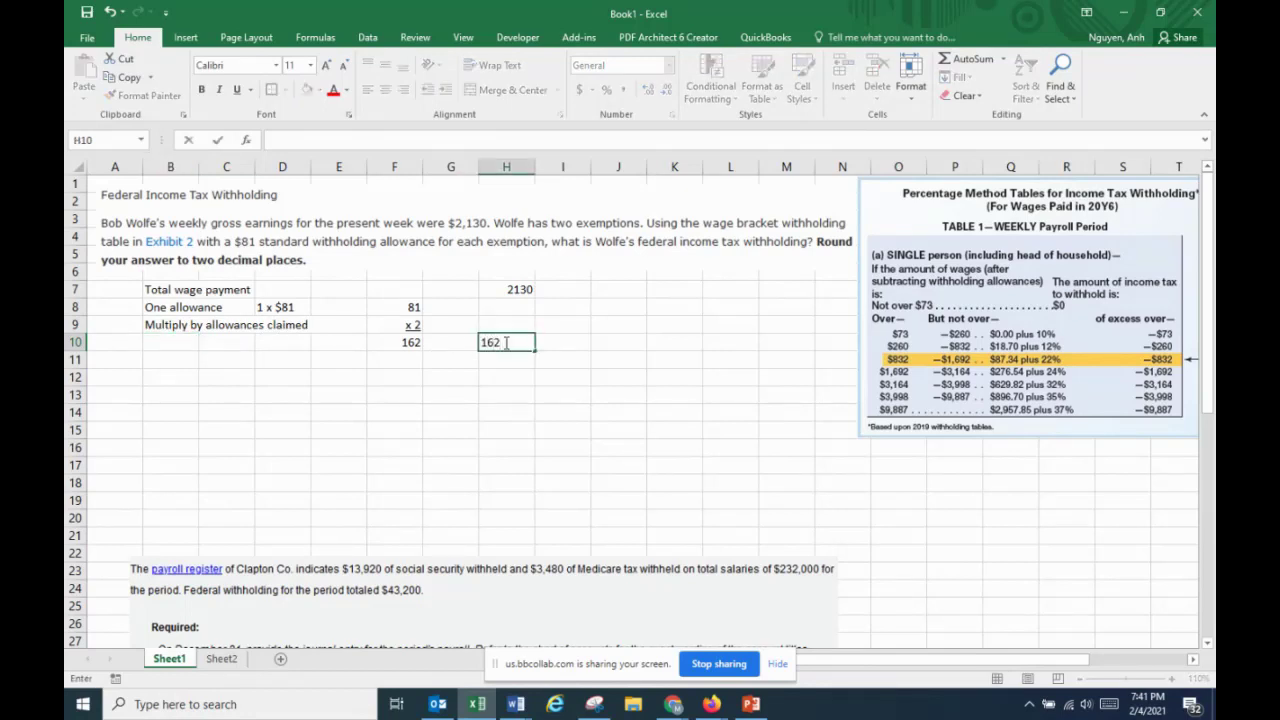
pyautogui.press('Return')
pyautogui.click(508, 342)
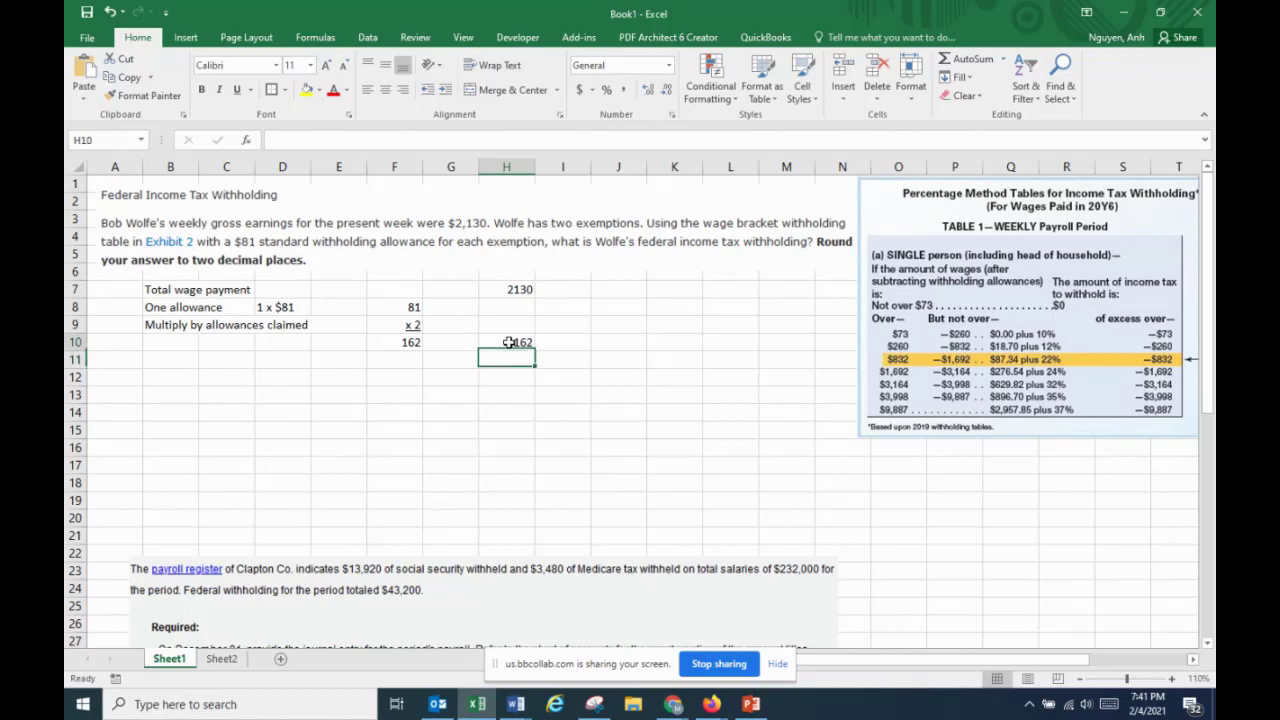
pyautogui.click(287, 94)
pyautogui.click(315, 195)
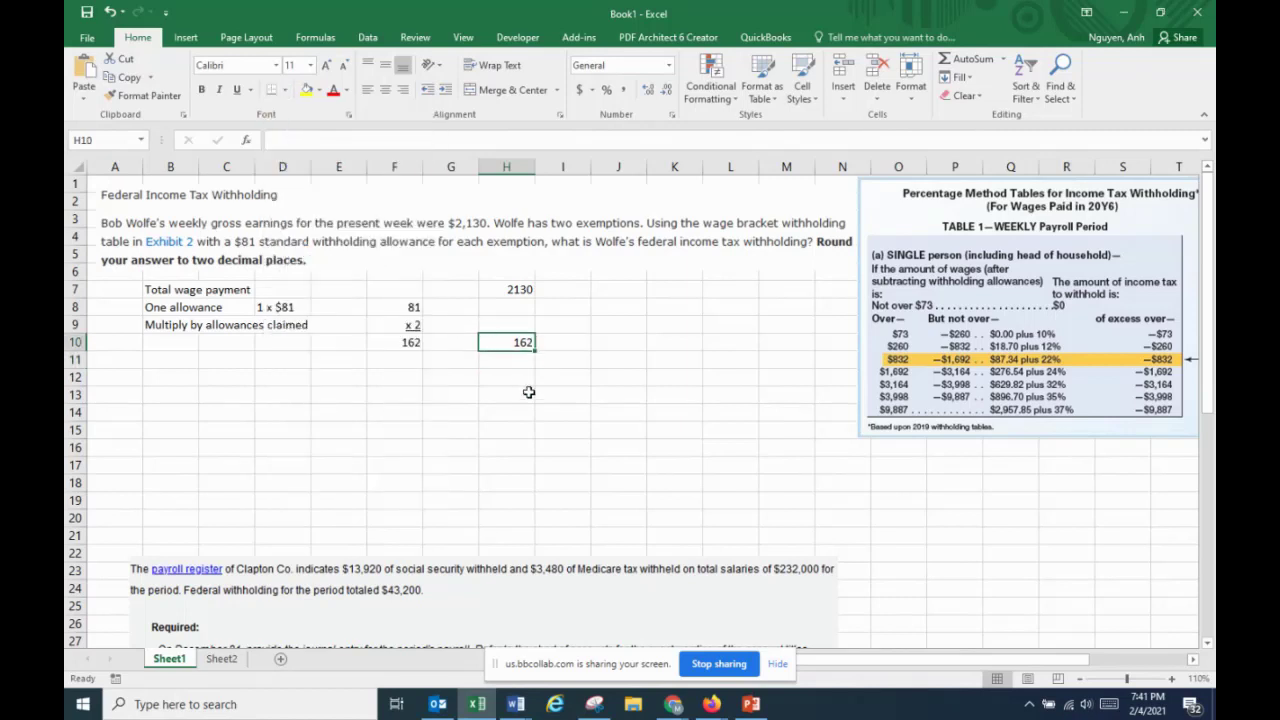
# Subtract the total allowance in H10 from the wage payment in H7 with a formula in H11
pyautogui.click(512, 358)
pyautogui.write('=')
pyautogui.click(515, 289)
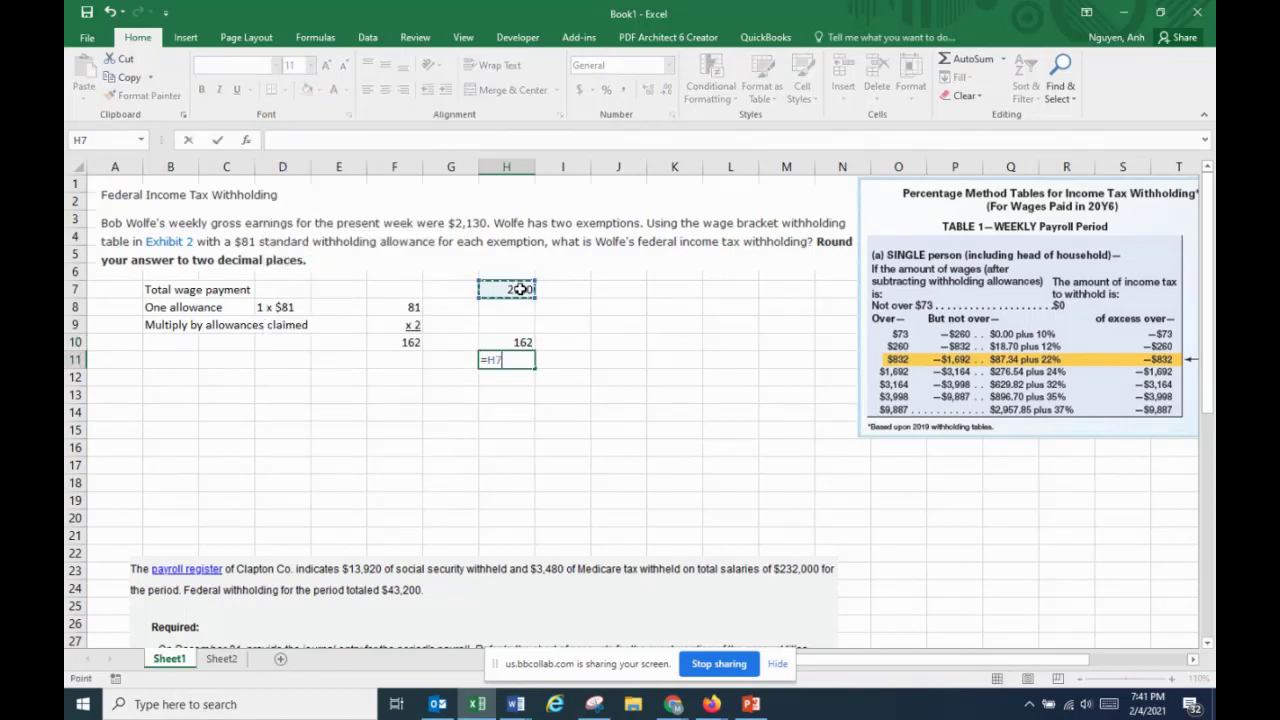
pyautogui.write('-')
pyautogui.click(520, 341)
pyautogui.press('Return')
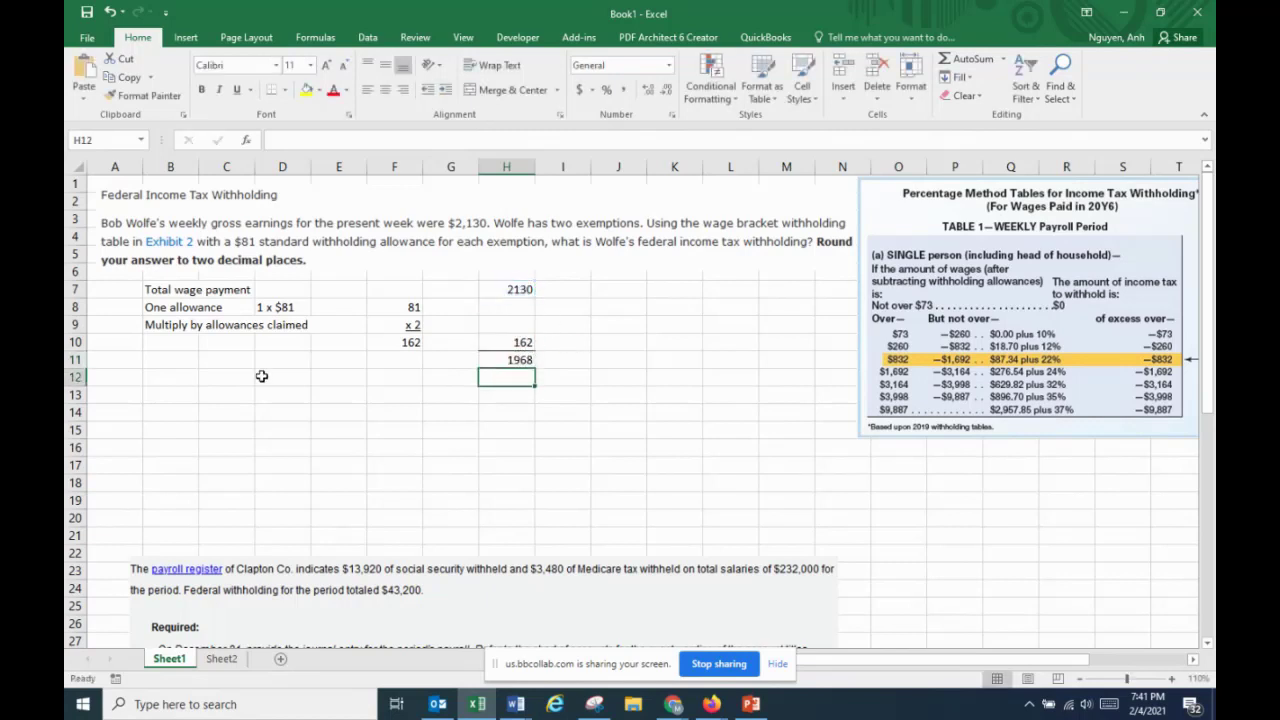
# Label cell B11 "Amount subj to withholding"
pyautogui.click(199, 362)
pyautogui.write('Amount ')
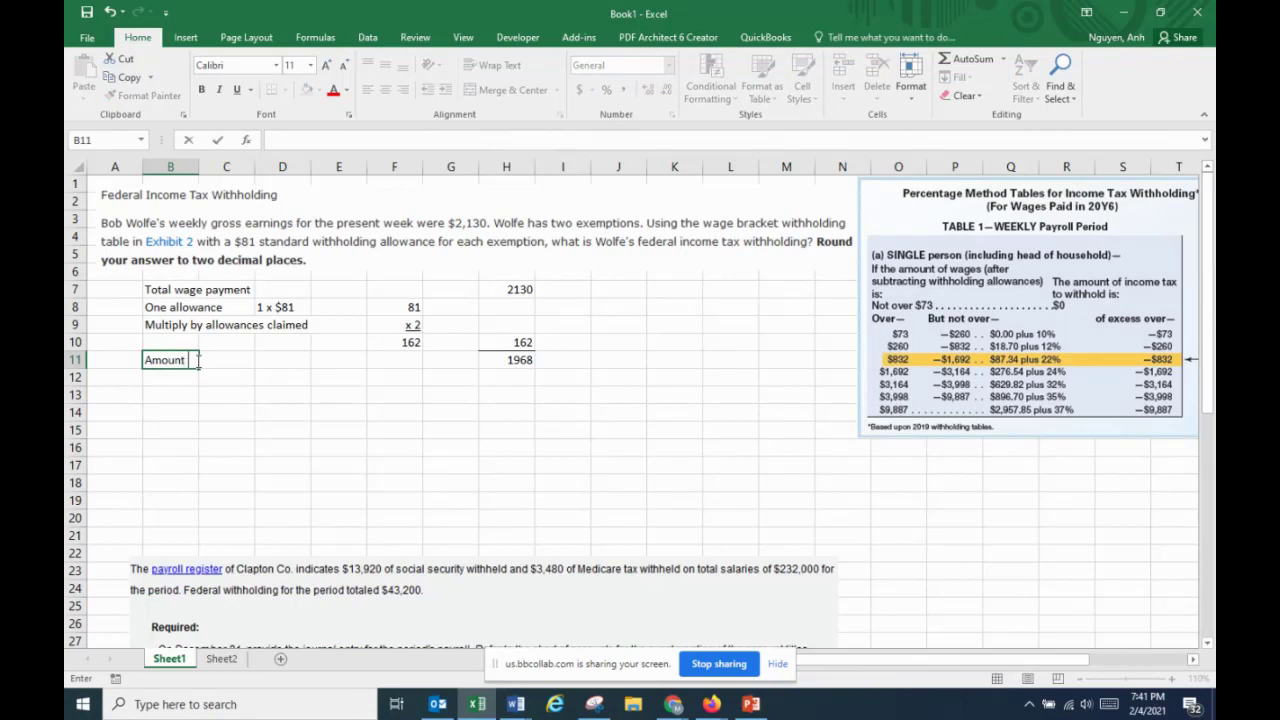
pyautogui.write('subj to withholding')
pyautogui.press('Return')
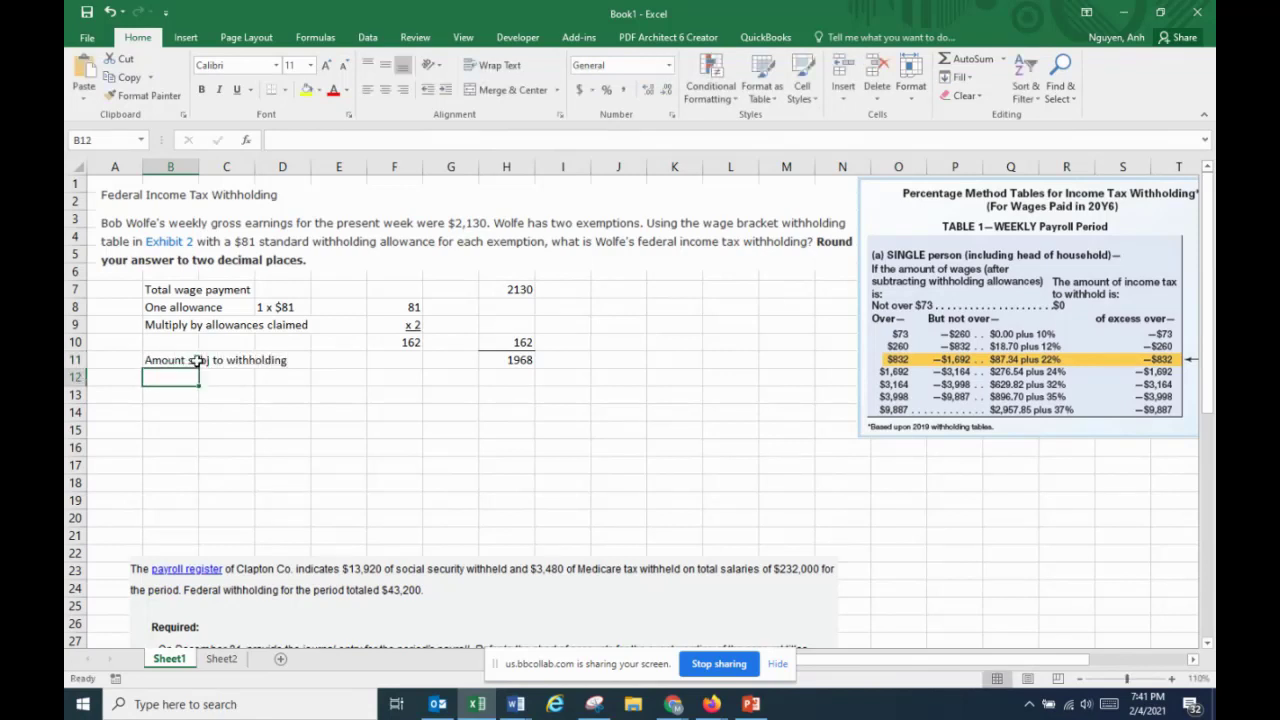
# Label cell B13 "Initial withhold from wage bracket"
pyautogui.press('Return')
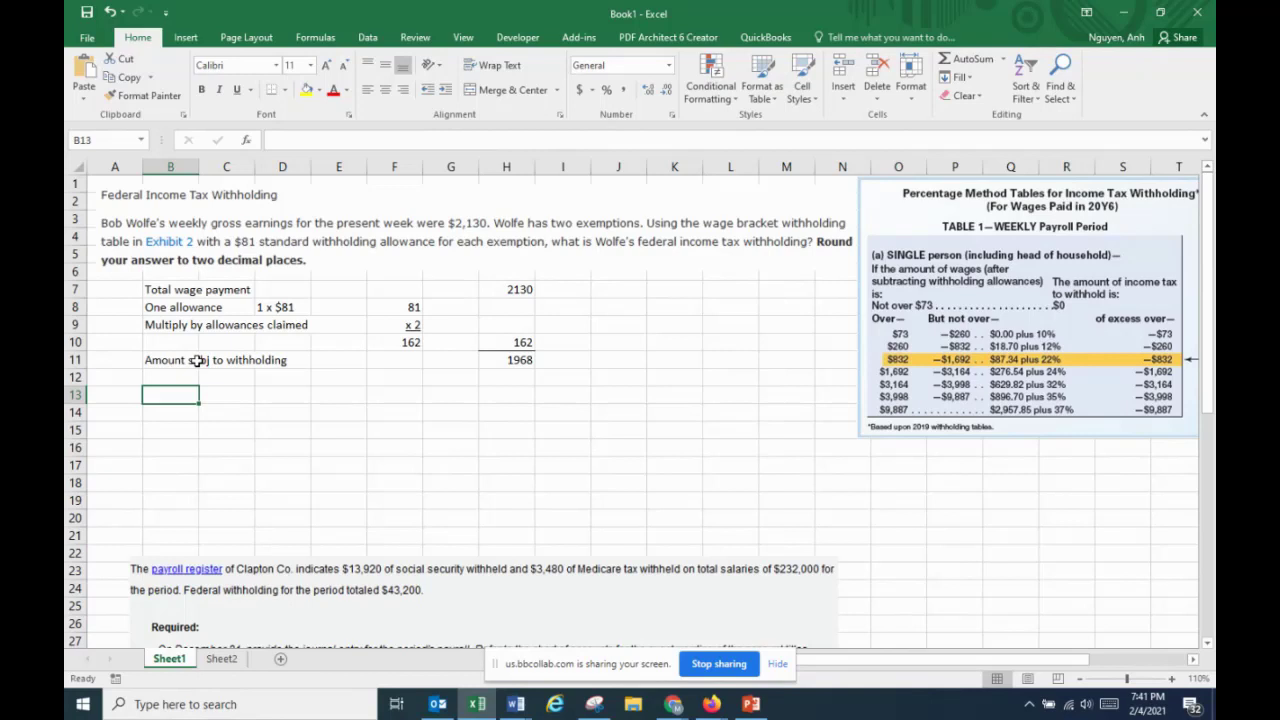
pyautogui.write('Initial wi')
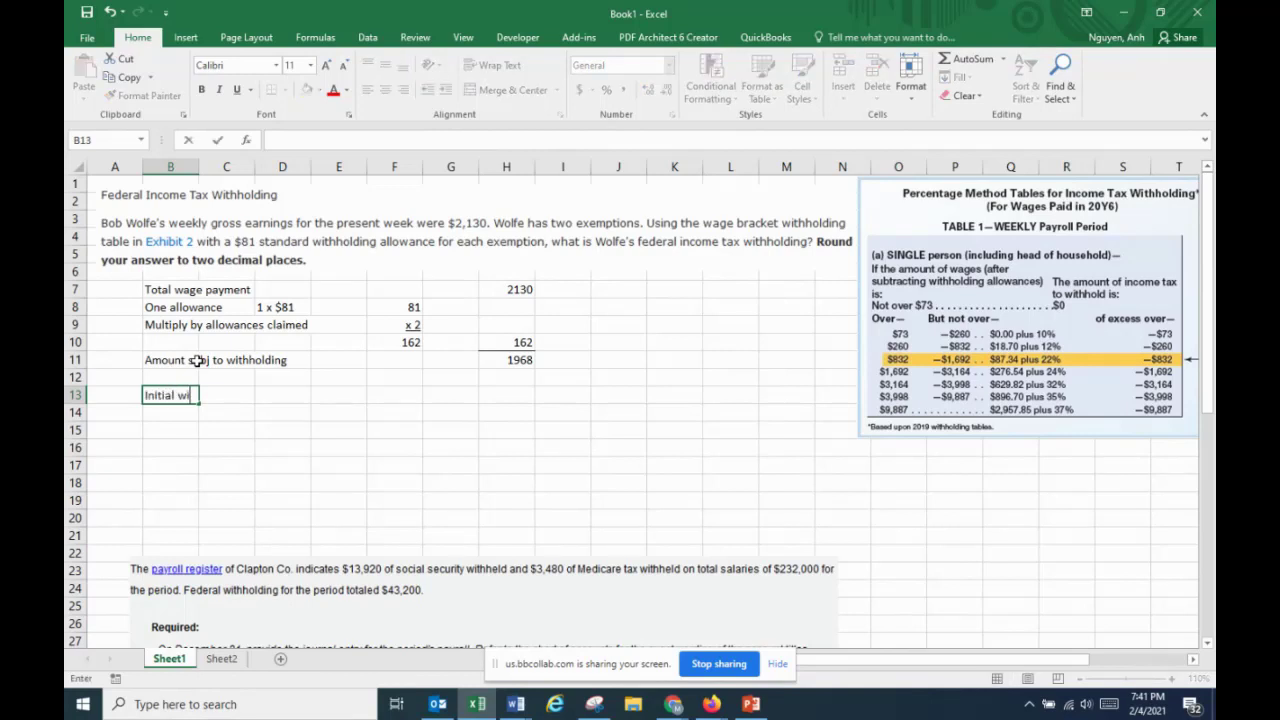
pyautogui.write('thhold from wage bracket')
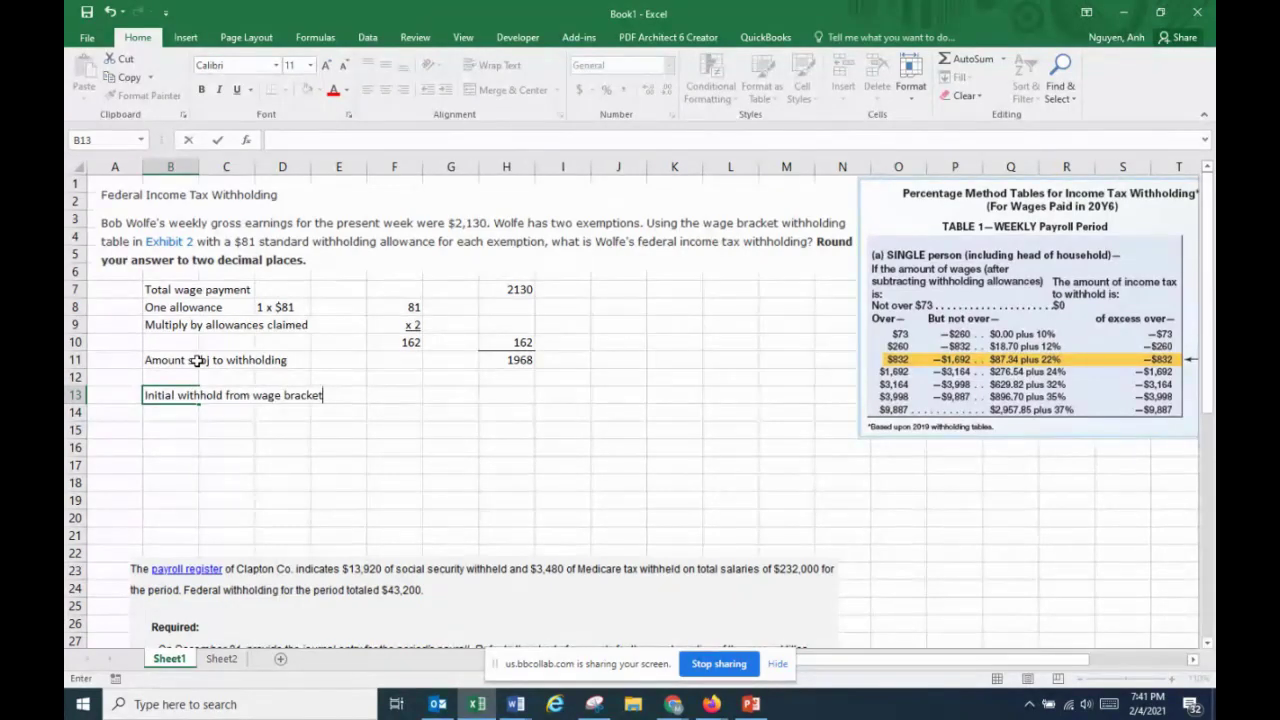
pyautogui.press('Tab')
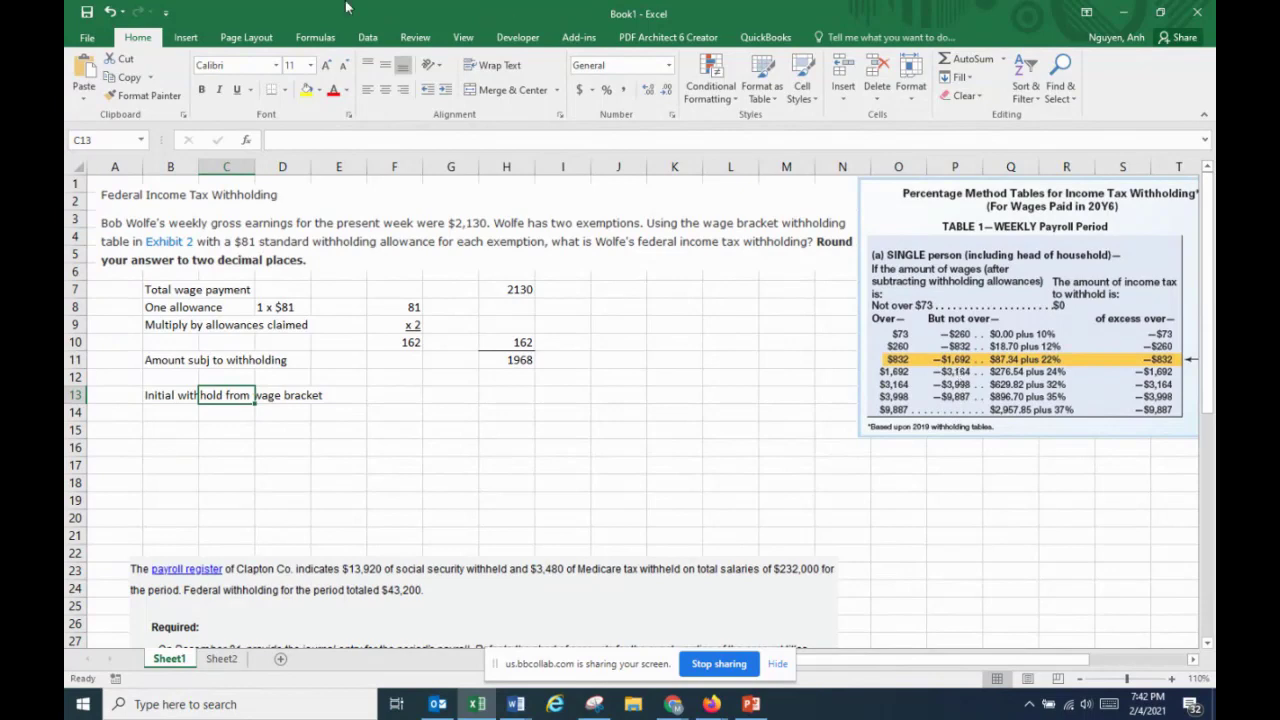
# Draw a horizontal arrow about 0.47 inch long pointing at the $1,692 row of the withholding table and give it a thicker black style
pyautogui.click(186, 37)
pyautogui.click(310, 62)
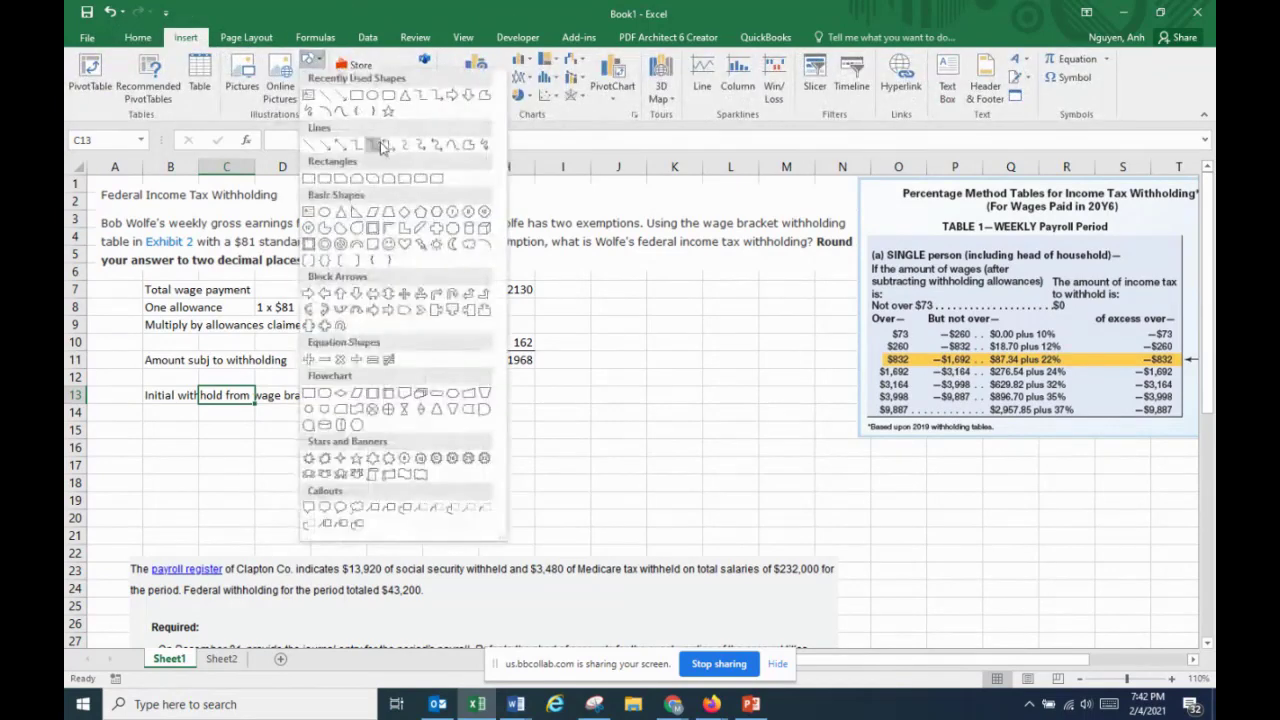
pyautogui.click(338, 94)
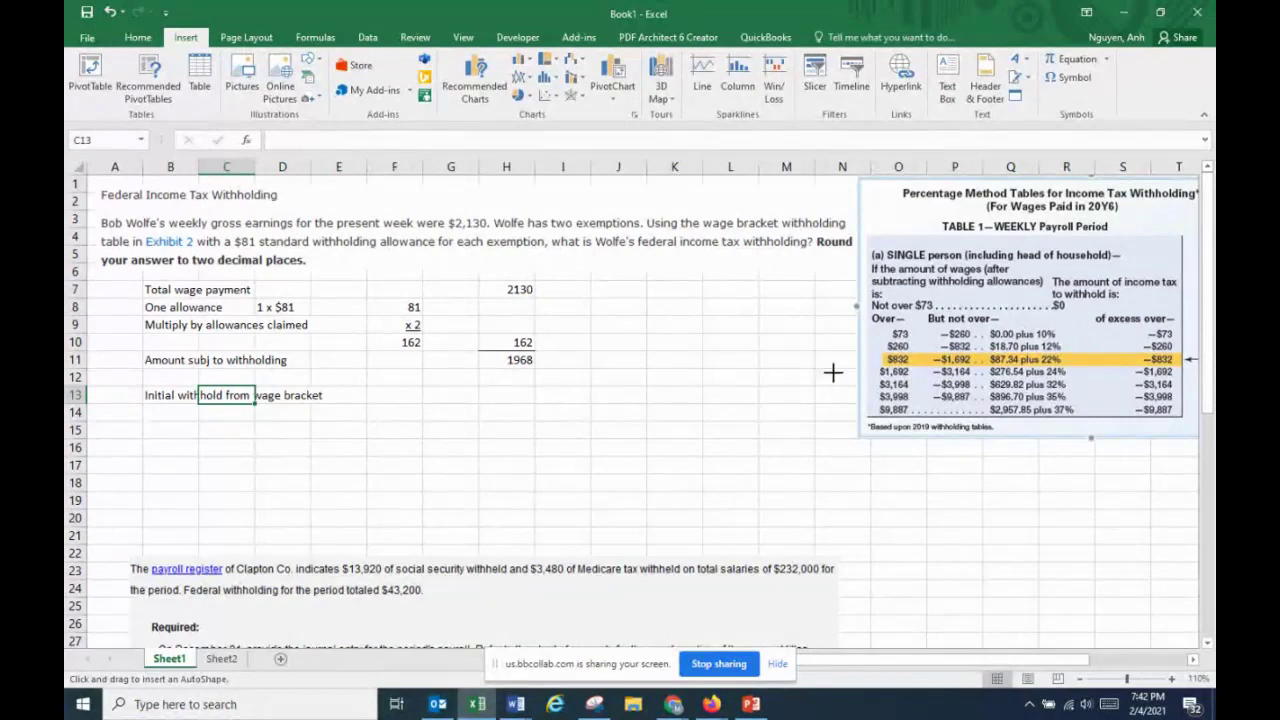
pyautogui.moveTo(833, 372); pyautogui.dragTo(869, 372)
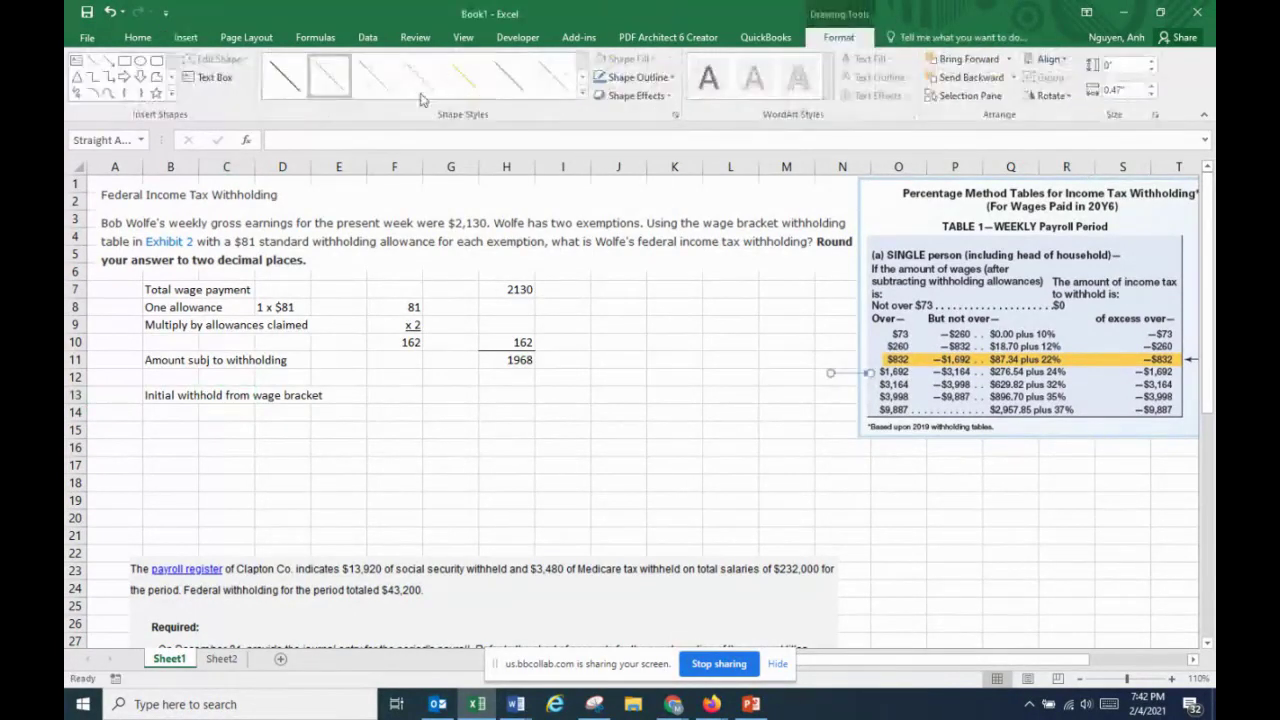
pyautogui.click(582, 94)
pyautogui.click(584, 371)
pyautogui.click(674, 426)
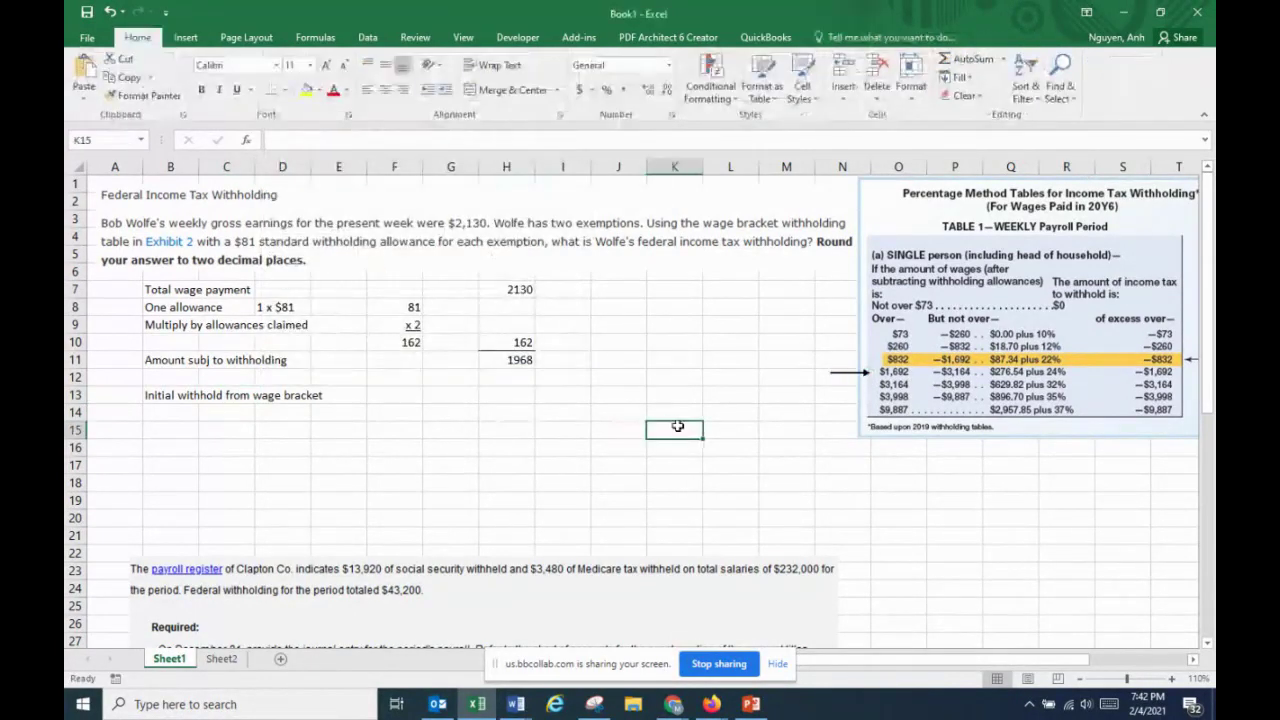
# Enter the bracket's base withholding of 276.54 in cell H13
pyautogui.click(504, 396)
pyautogui.write('276')
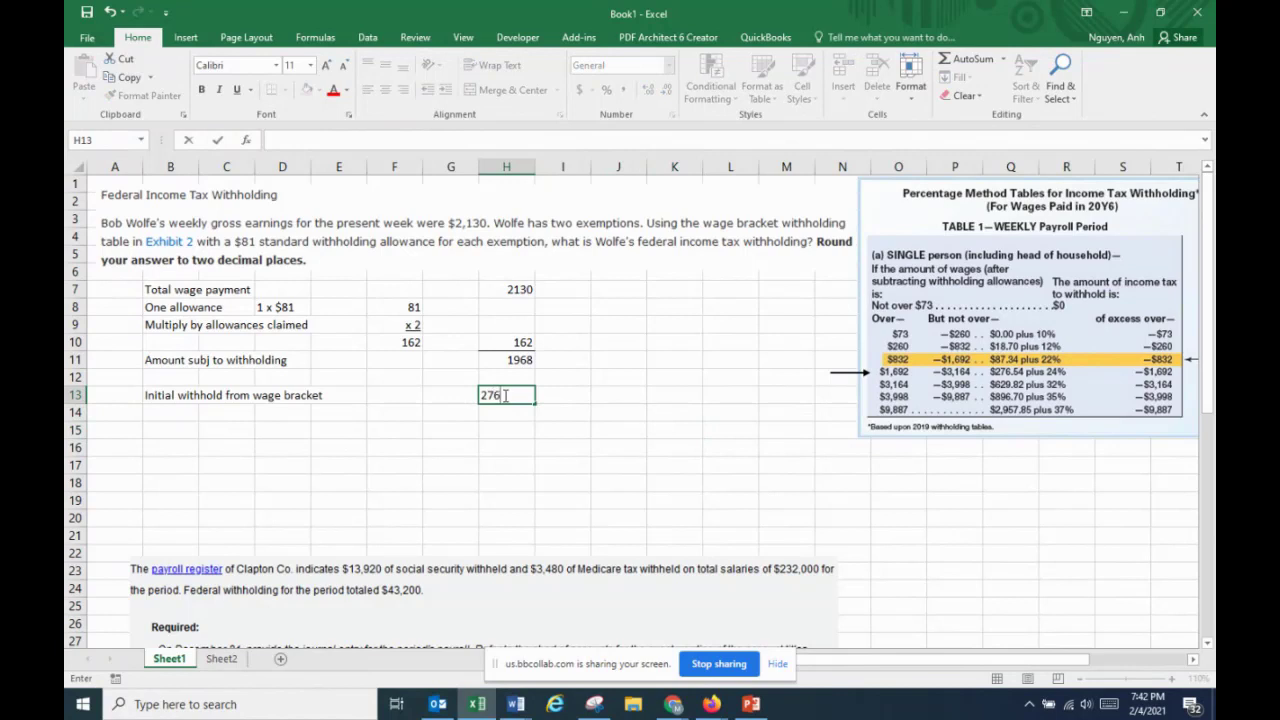
pyautogui.write('.54')
pyautogui.press('Return')
# Label cell B14 "plus add'l withholding: $24% of excess over $1692"
pyautogui.press('Left')
pyautogui.press('Left')
pyautogui.press('Left')
pyautogui.press('Left')
pyautogui.press('Left')
pyautogui.press('Left')
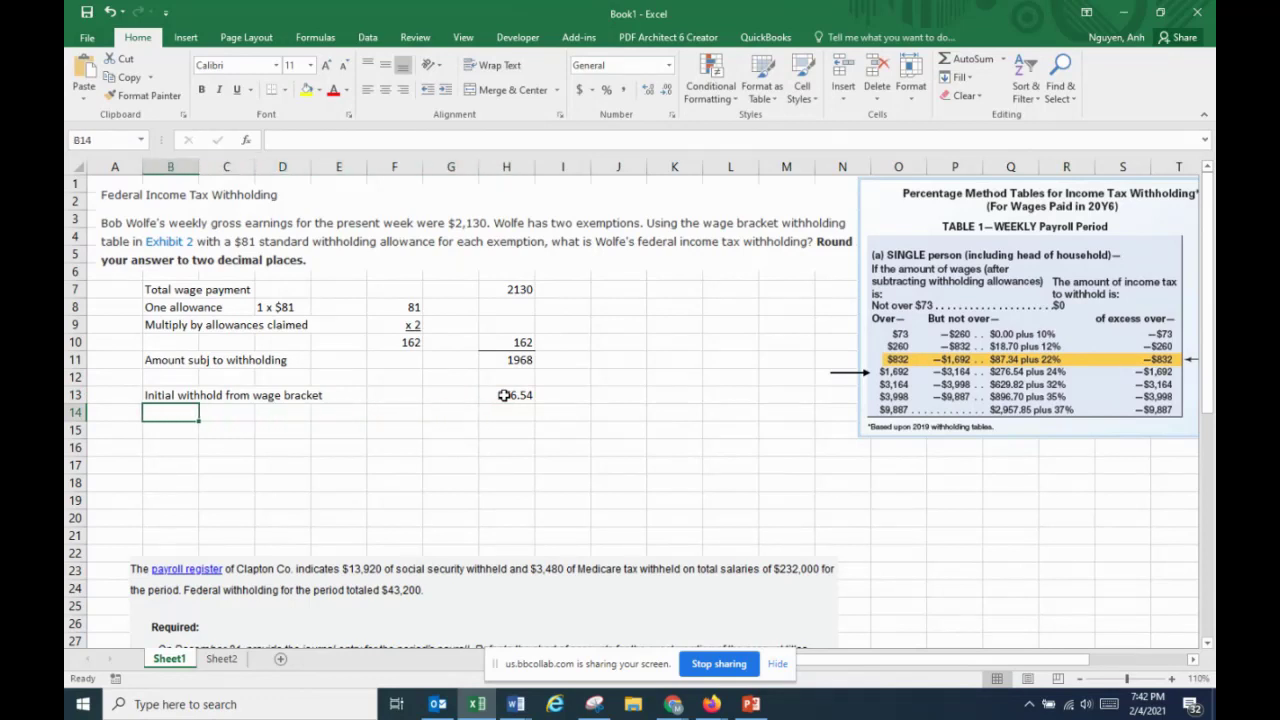
pyautogui.write('plus')
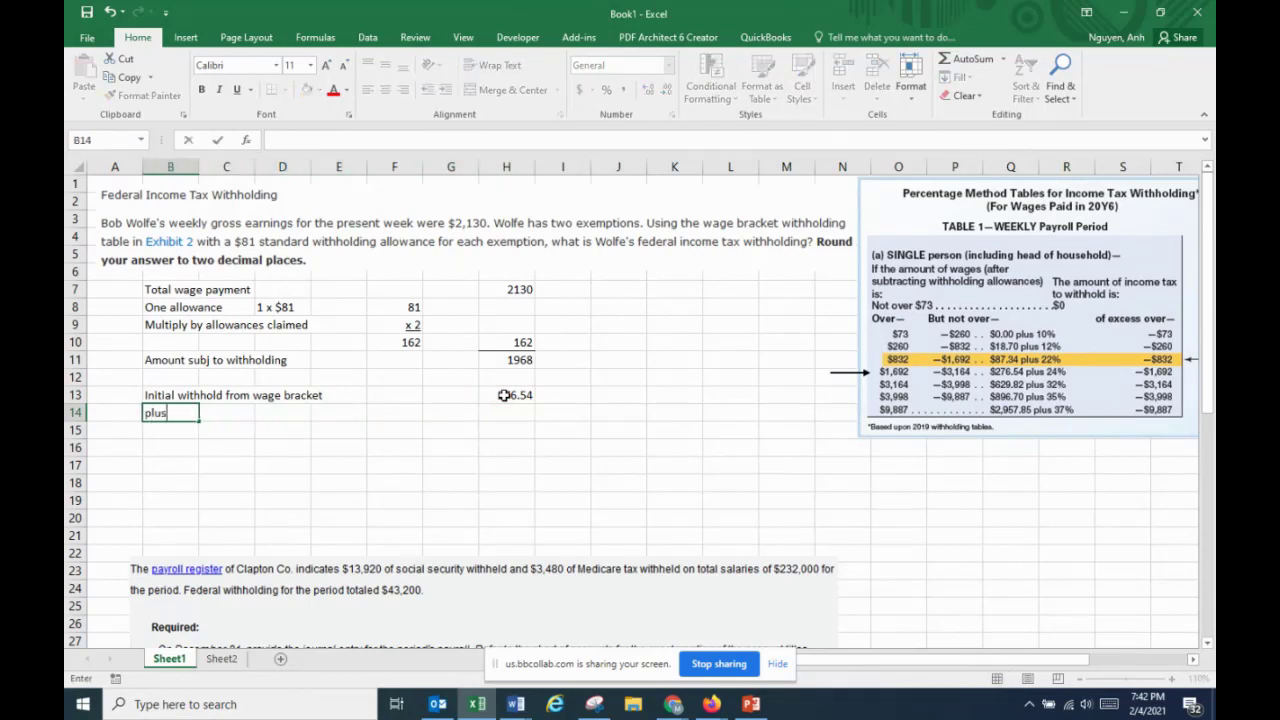
pyautogui.write(" add'l withholding:  ")
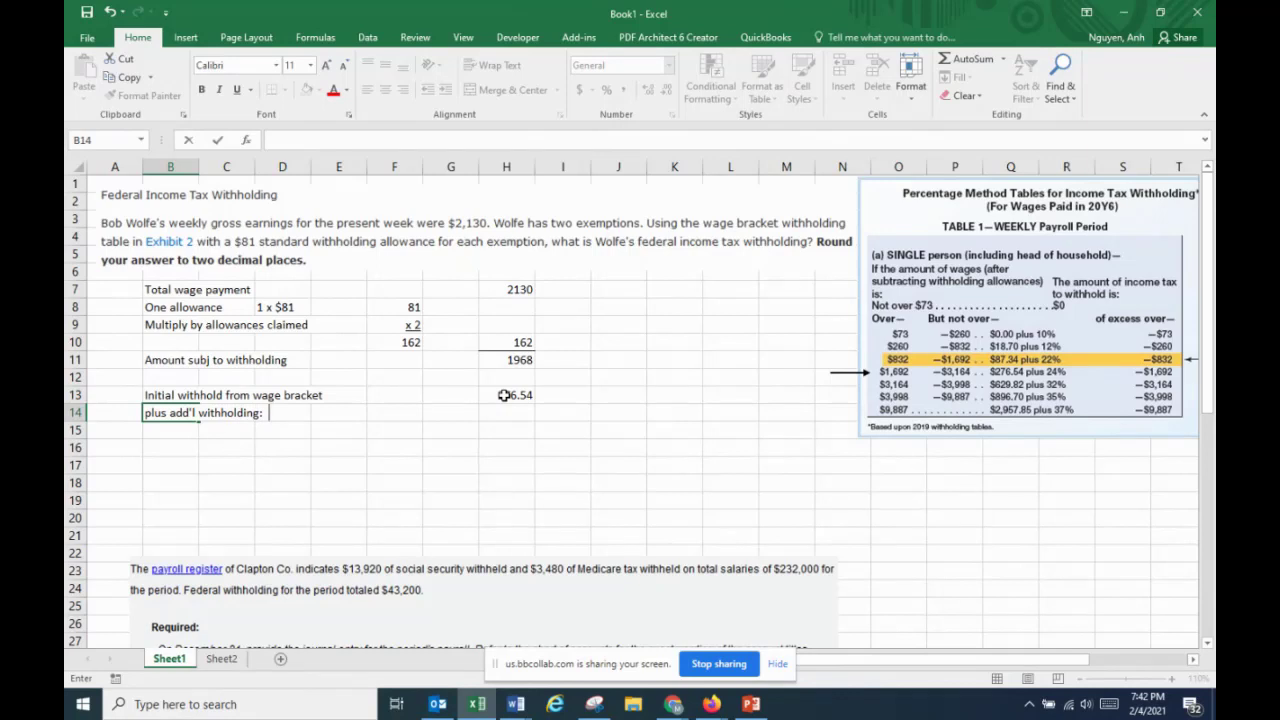
pyautogui.write('$24% of excess over $1692')
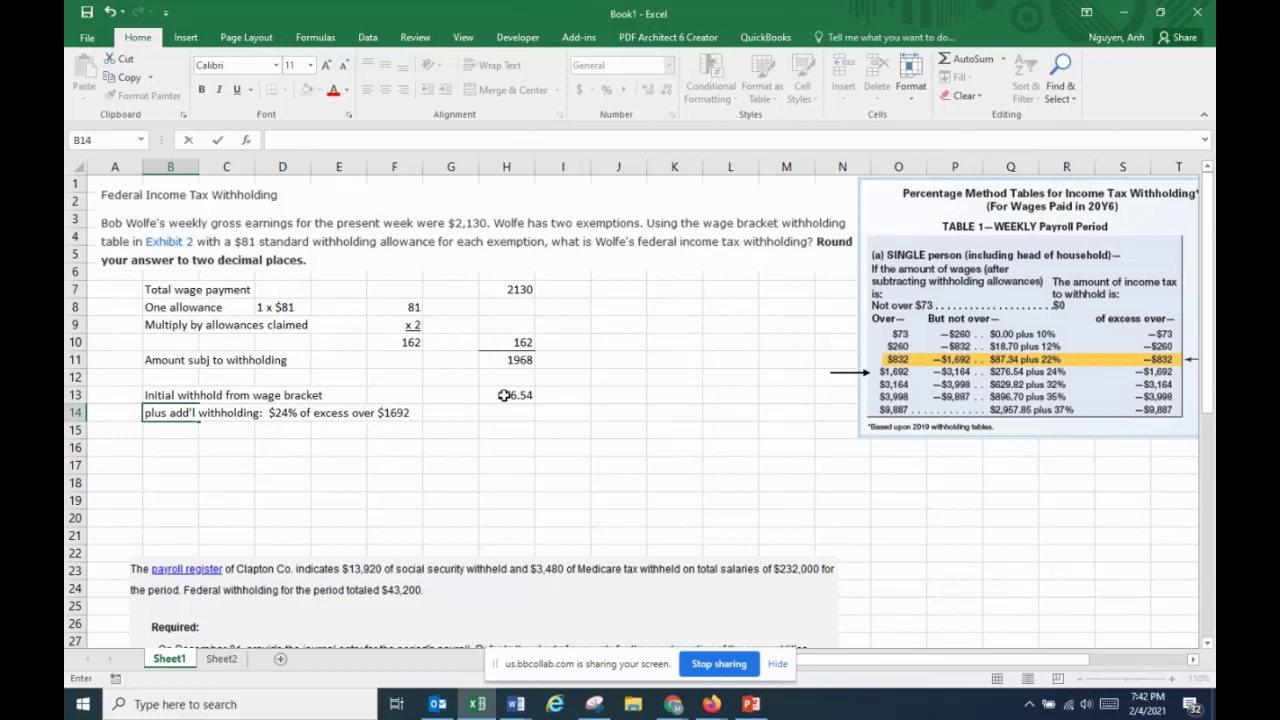
pyautogui.press('Return')
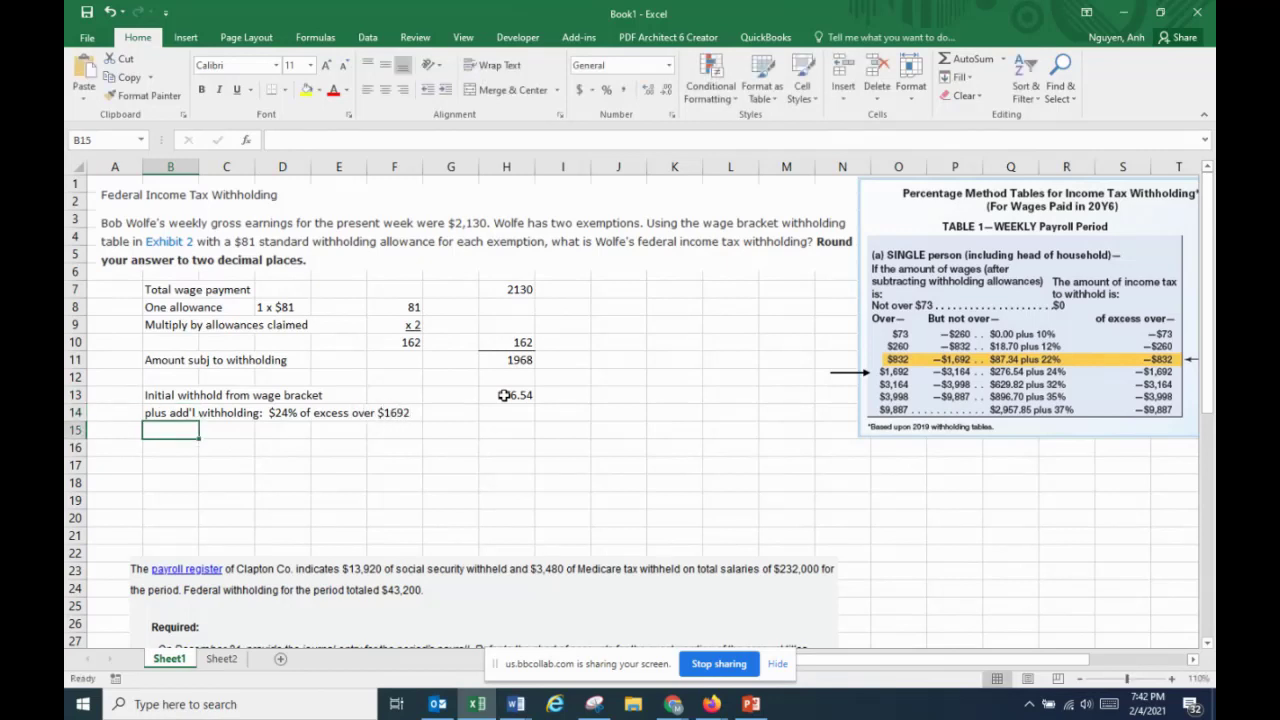
# Write the calculation note (.24 x (1968-1692)) as text in cell D15
pyautogui.click(295, 430)
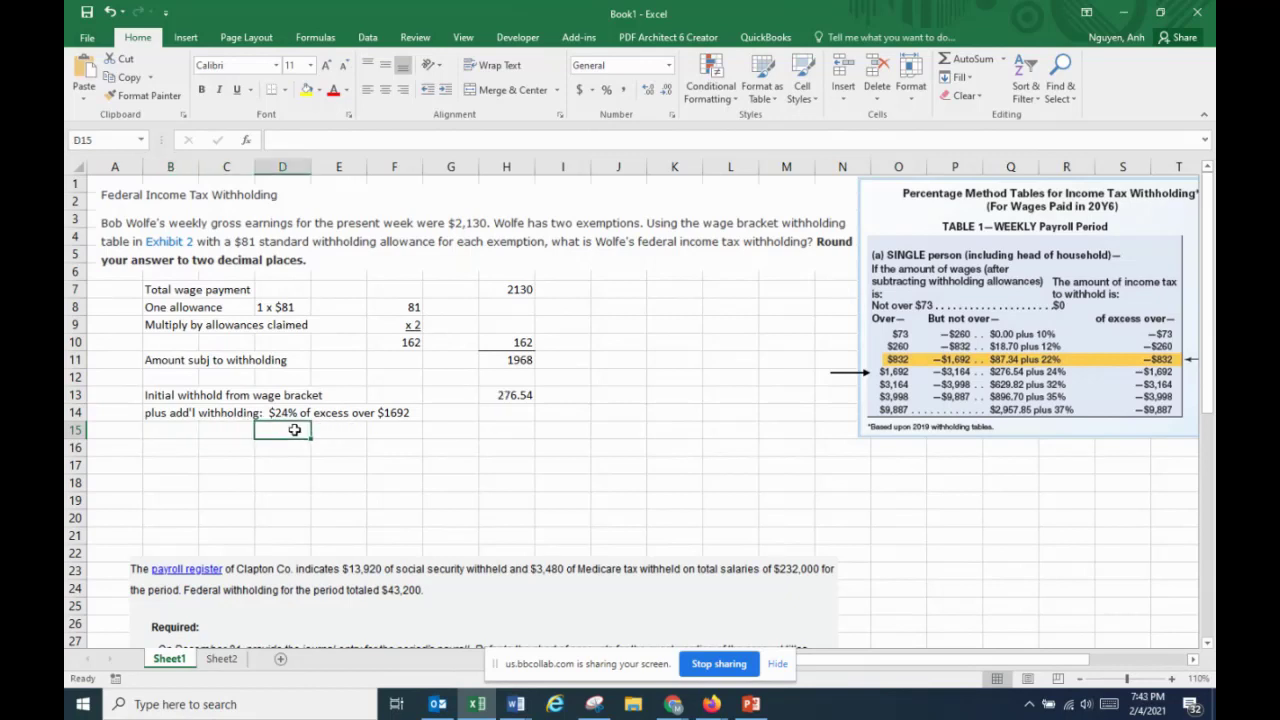
pyautogui.write('(')
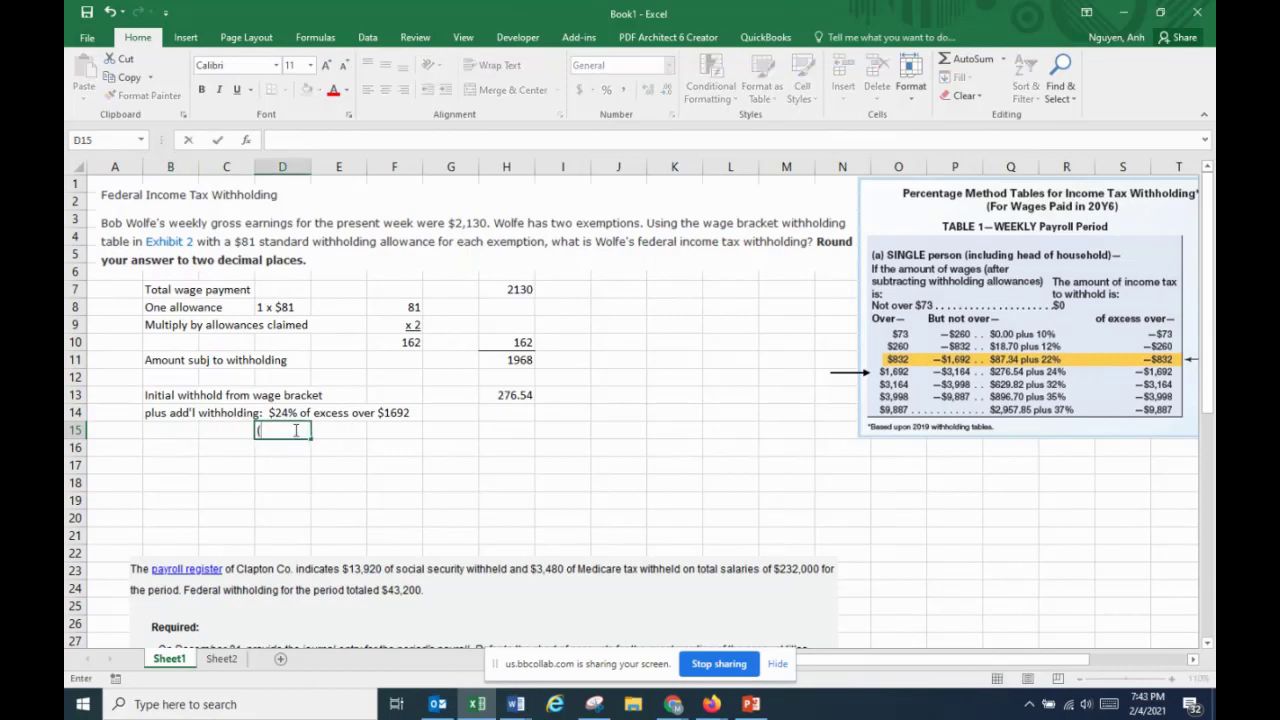
pyautogui.press('Escape')
pyautogui.click(170, 416)
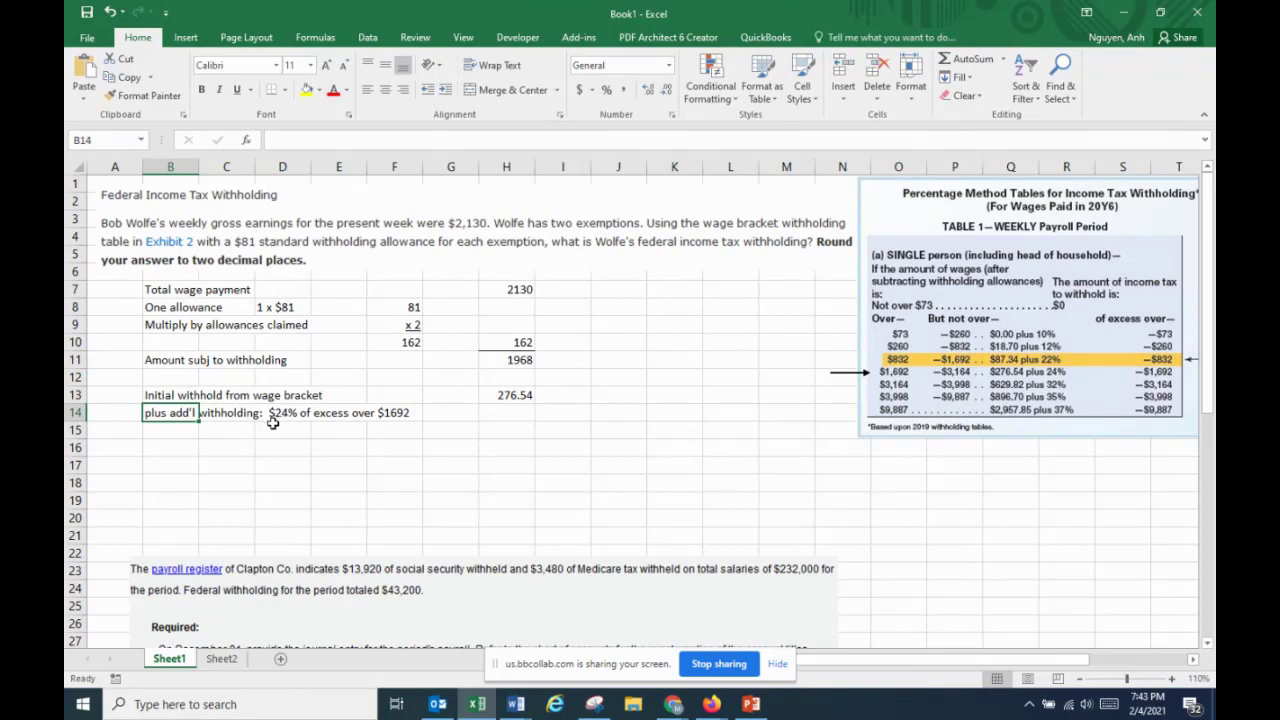
pyautogui.click(277, 431)
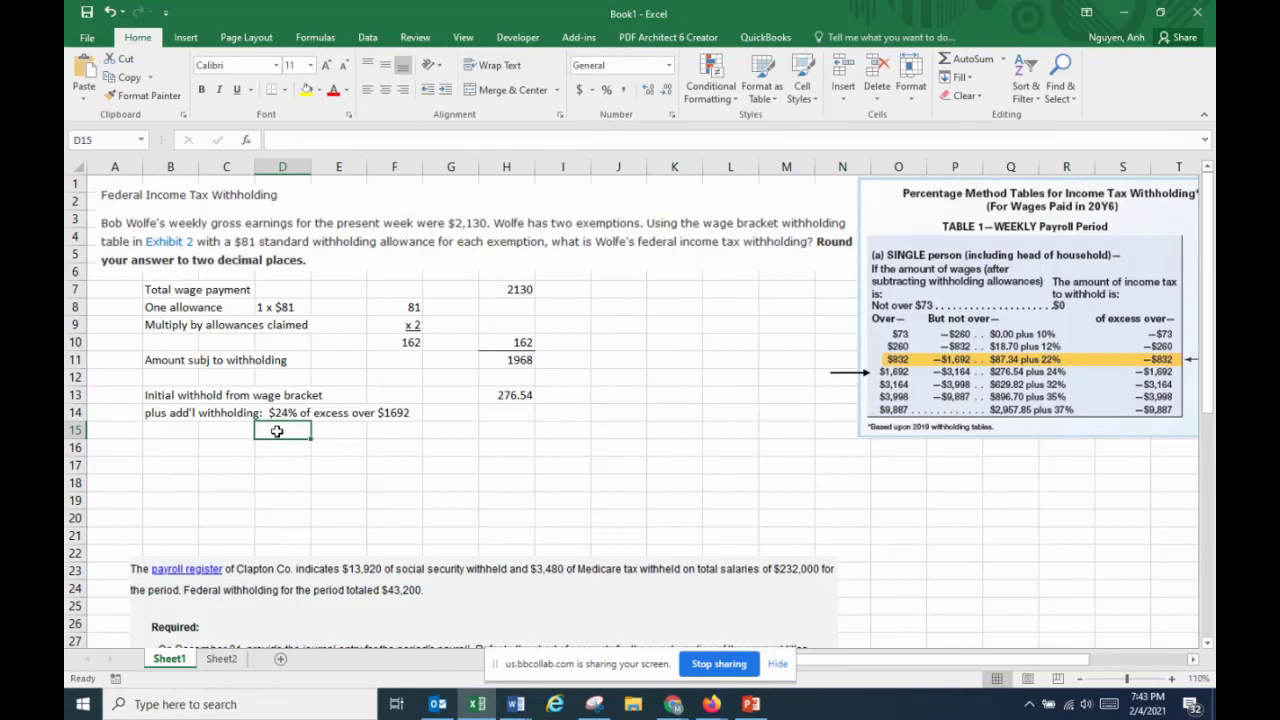
pyautogui.write('(')
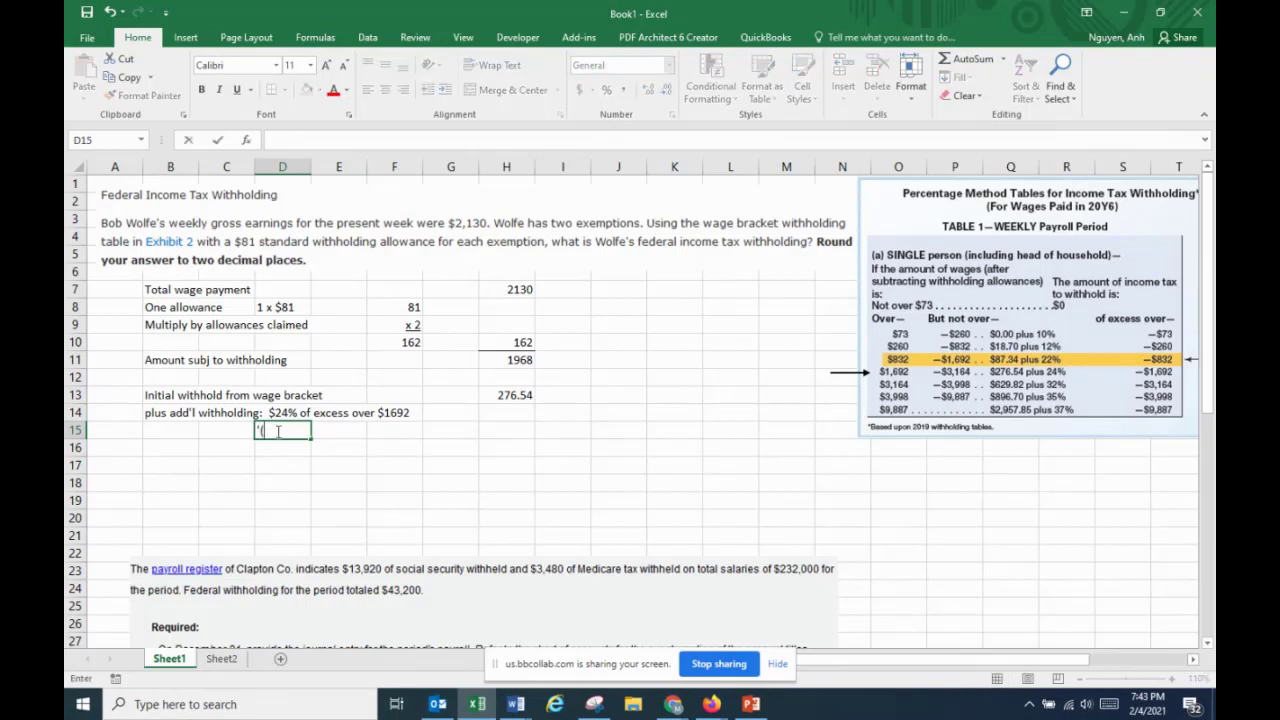
pyautogui.write('.24 x (1968-1692))')
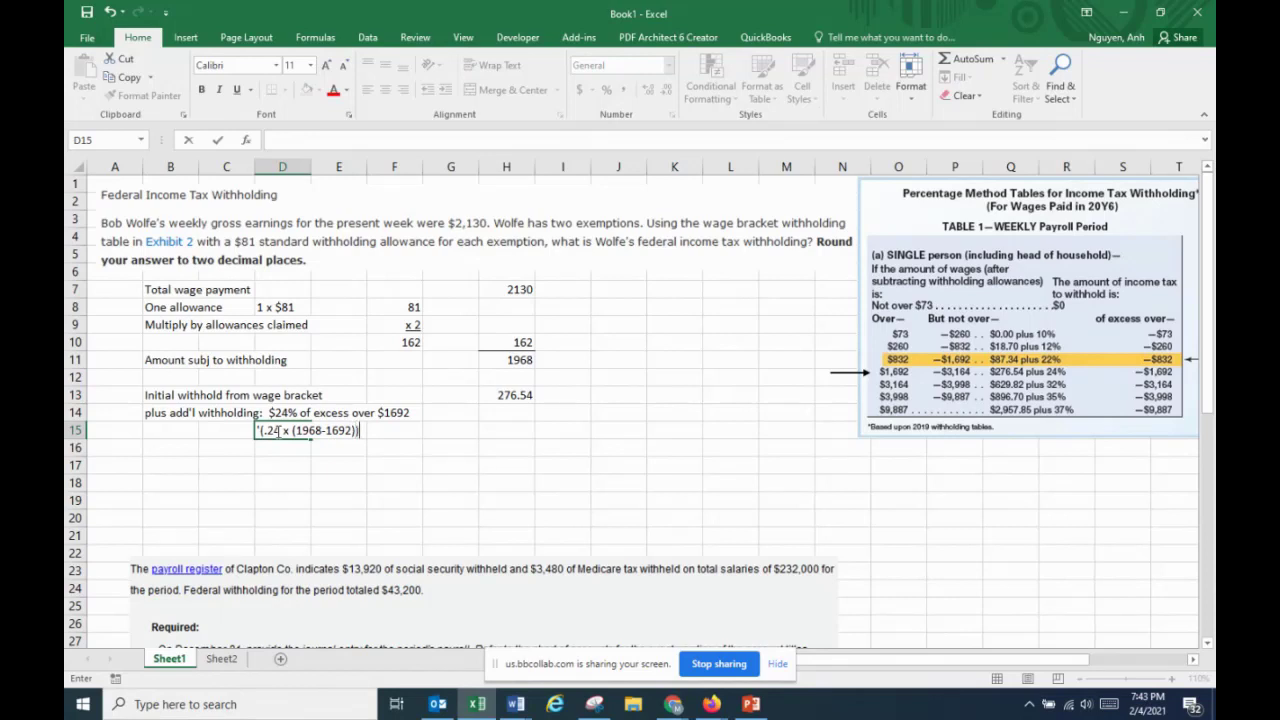
pyautogui.press('Return')
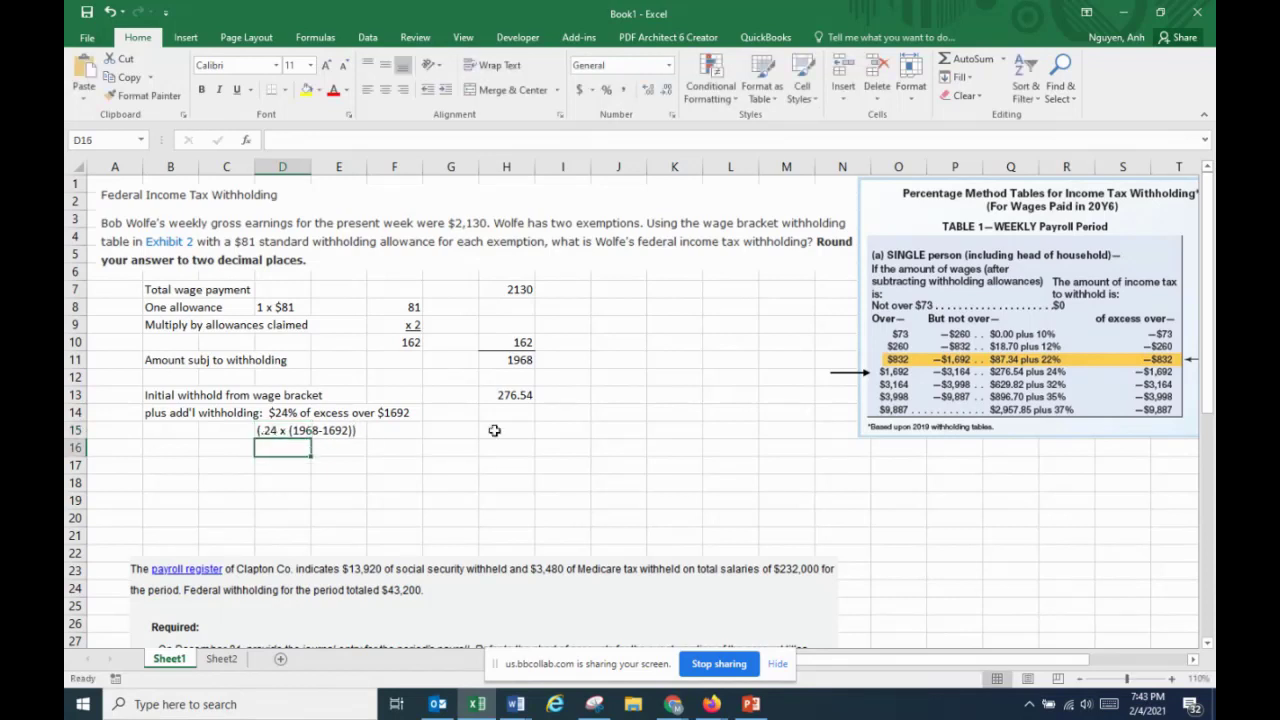
# Calculate the additional withholding in cell H14 with the formula =.24*(1968-1692)
pyautogui.click(521, 414)
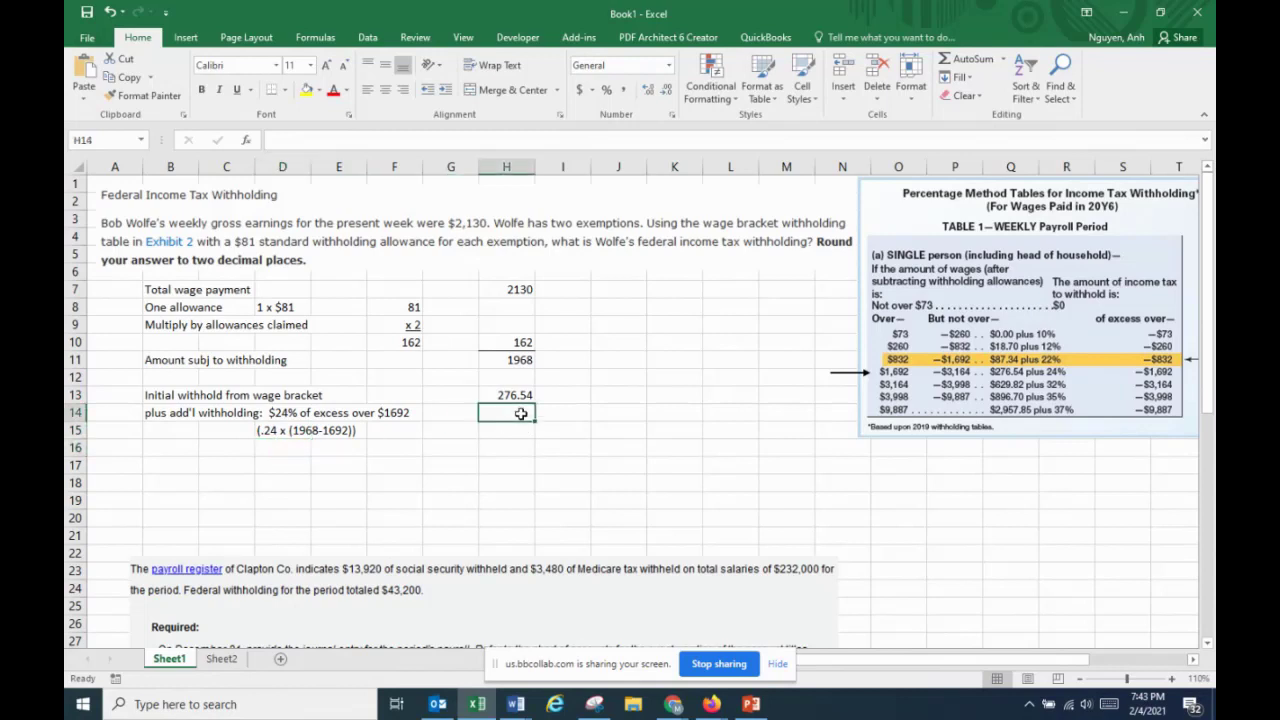
pyautogui.write('=')
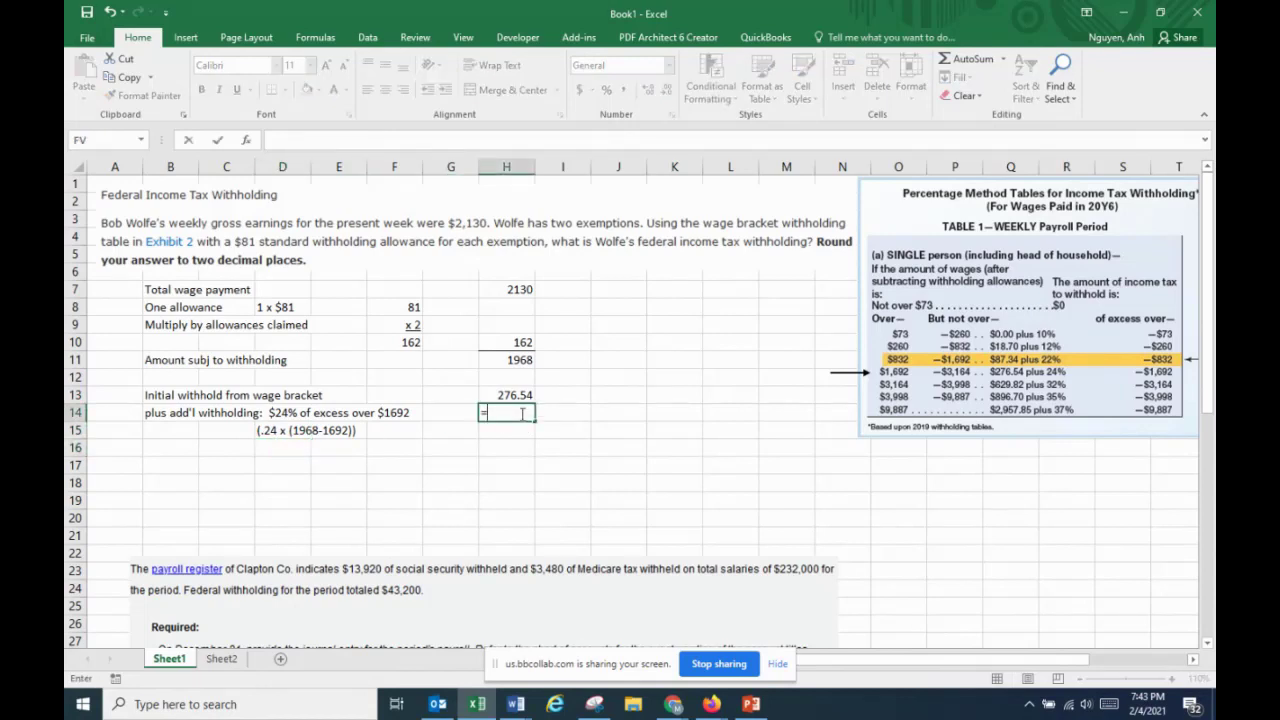
pyautogui.write('.24x(1968-1692)')
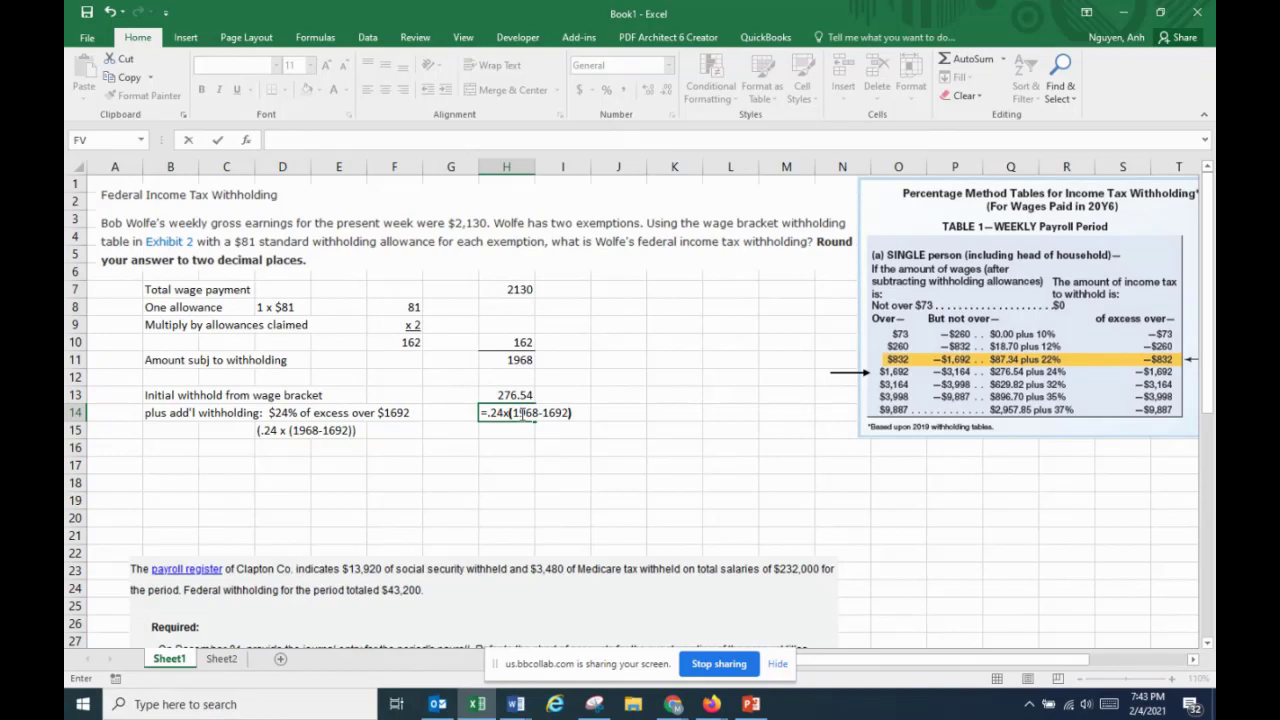
pyautogui.press('Return')
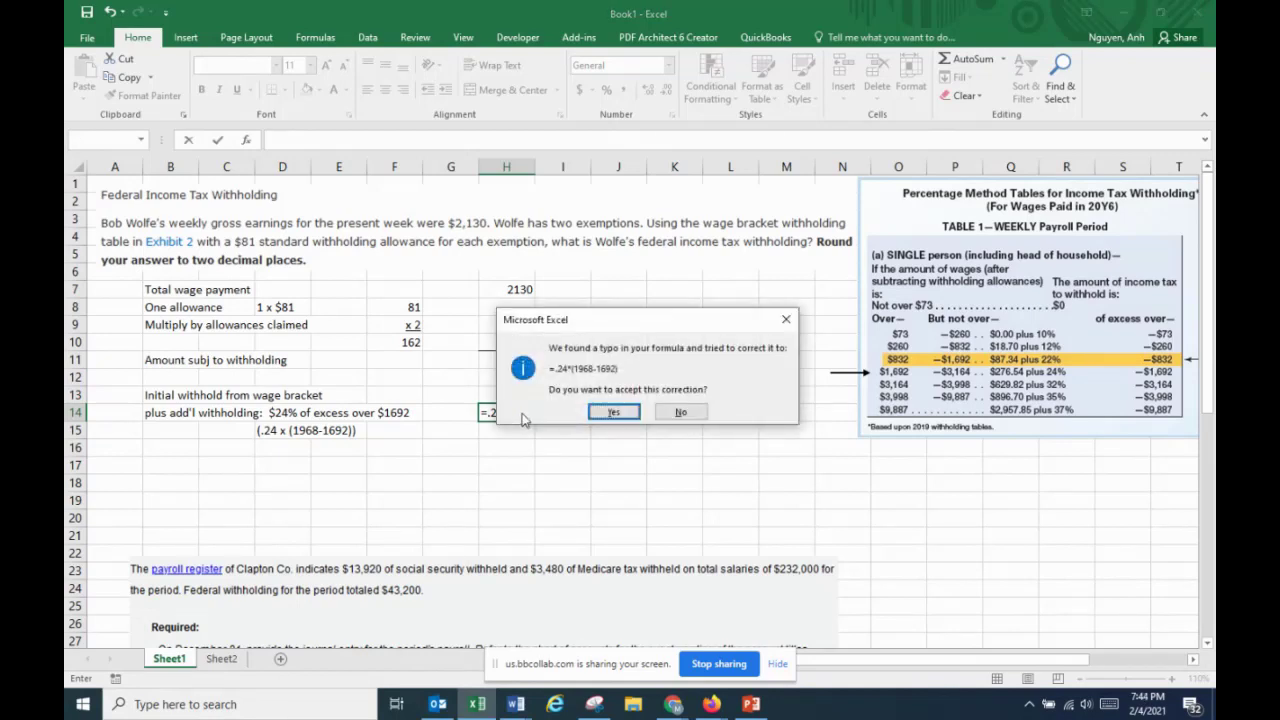
pyautogui.click(612, 412)
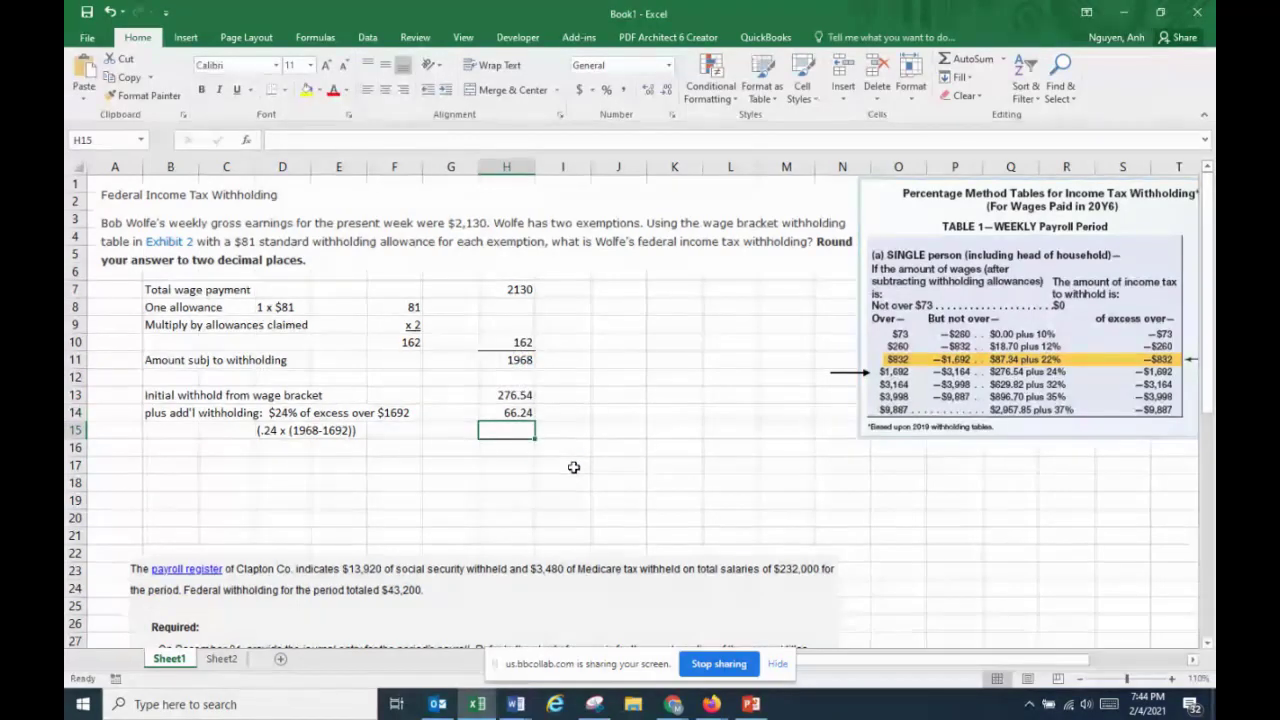
# Give cell H14 a bottom border and total H13 and H14 with AutoSum in cell H15
pyautogui.click(519, 410)
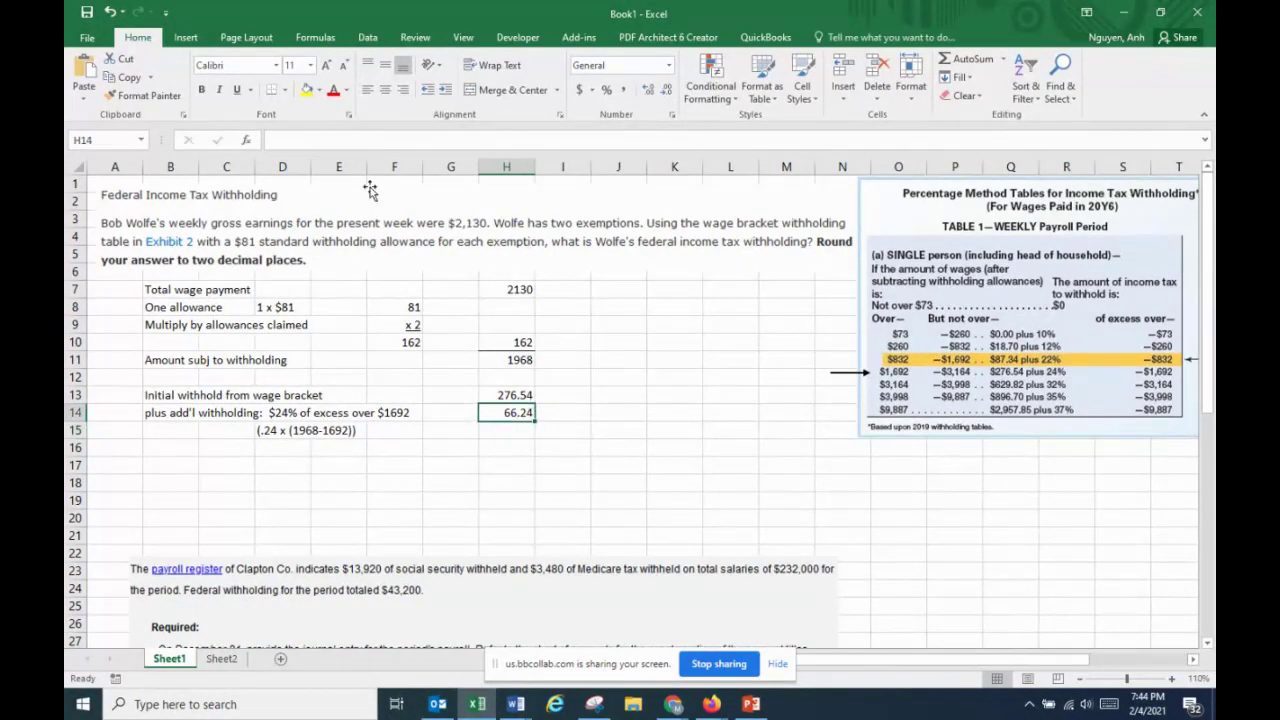
pyautogui.click(516, 432)
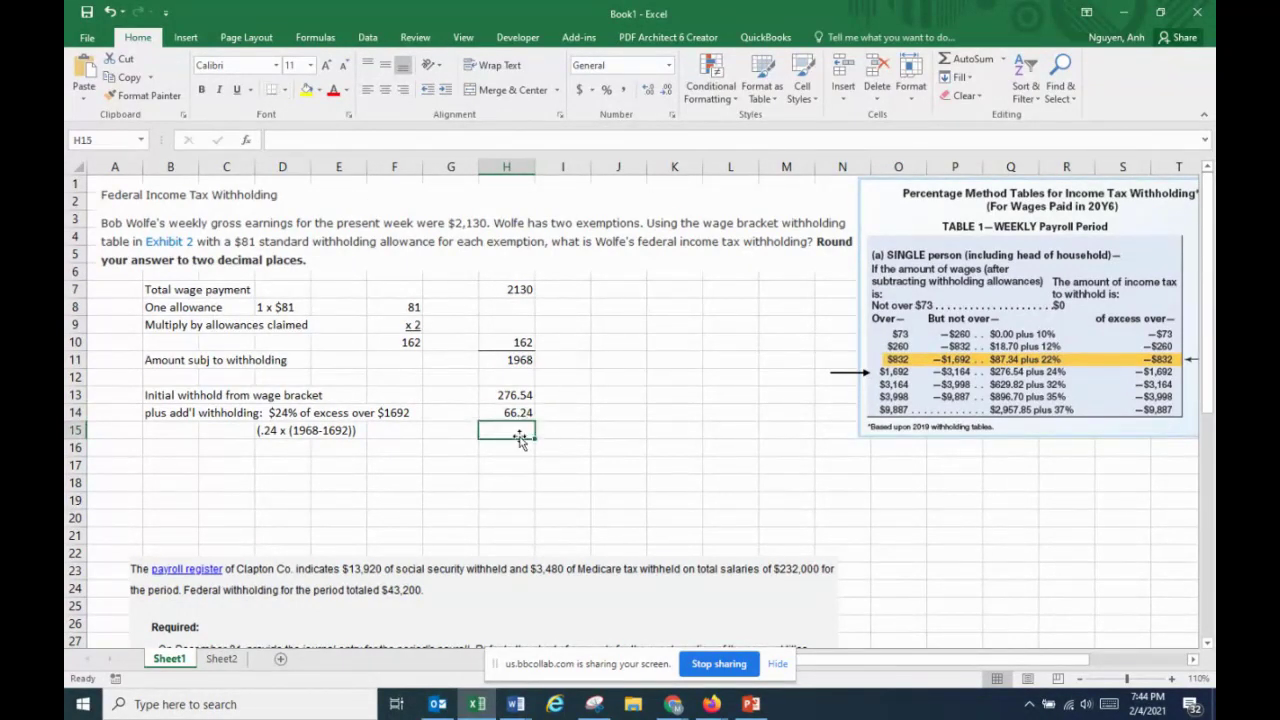
pyautogui.click(962, 58)
pyautogui.click(962, 58)
# Review the withholding calculation in B7:H15 and move on to the Clapton Co. payroll register problems below it
pyautogui.click(523, 362)
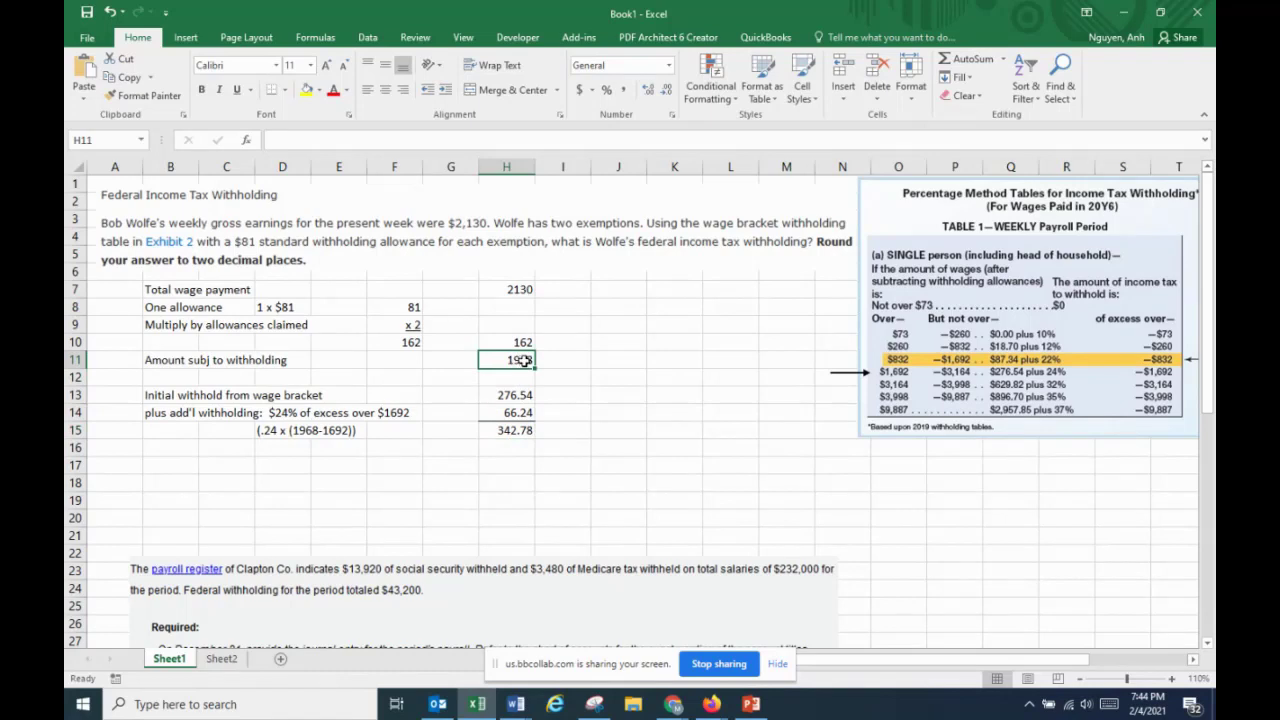
pyautogui.click(516, 429)
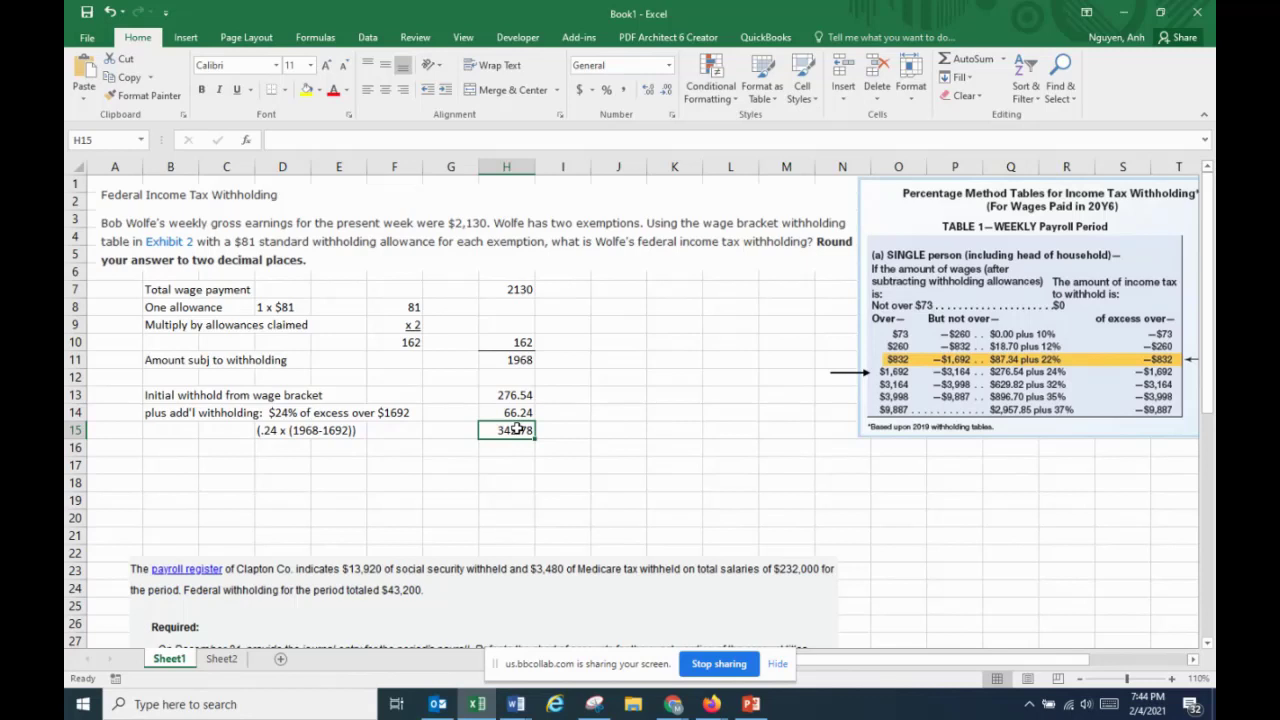
pyautogui.moveTo(165, 298); pyautogui.dragTo(502, 428)
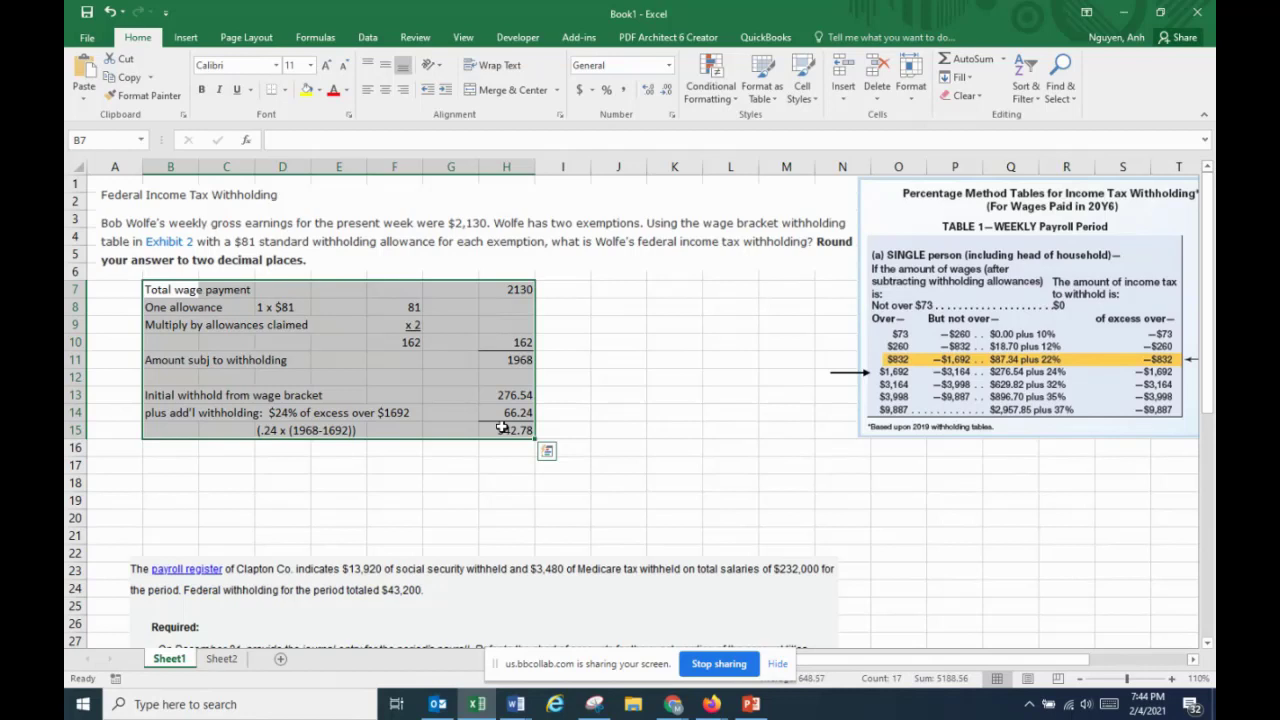
pyautogui.click(521, 481)
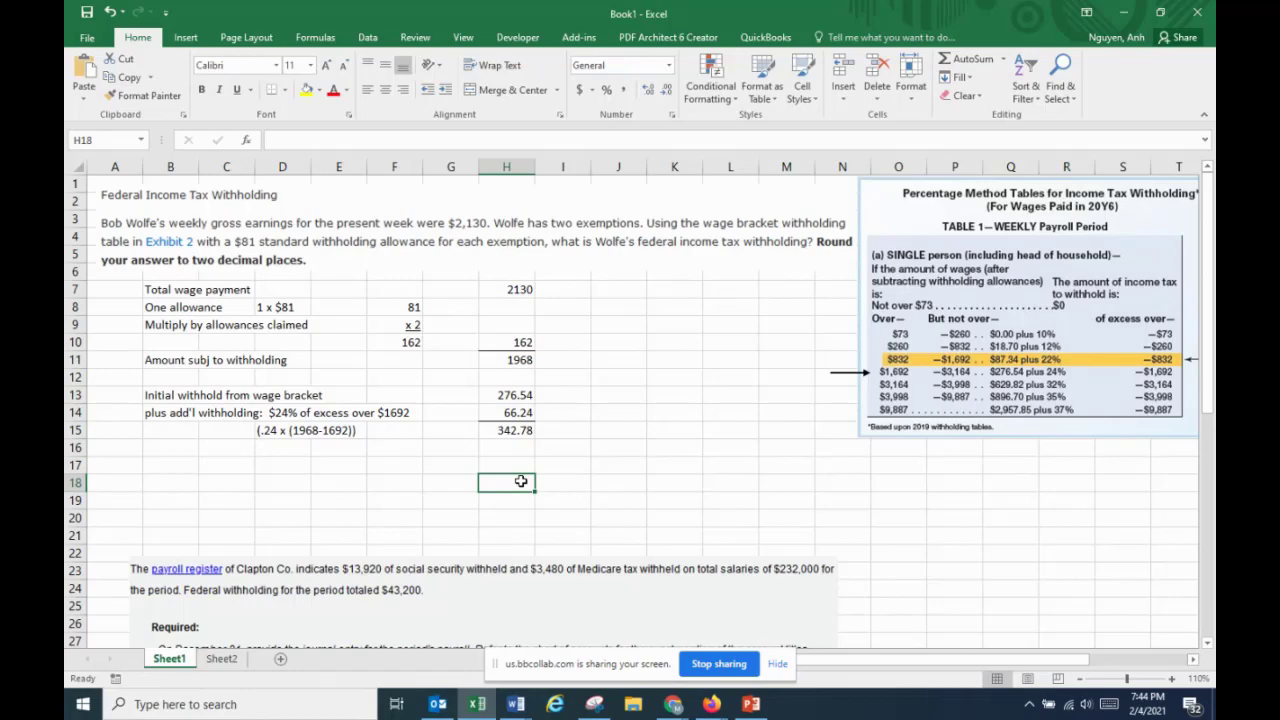
pyautogui.scroll(-5, 521, 481)
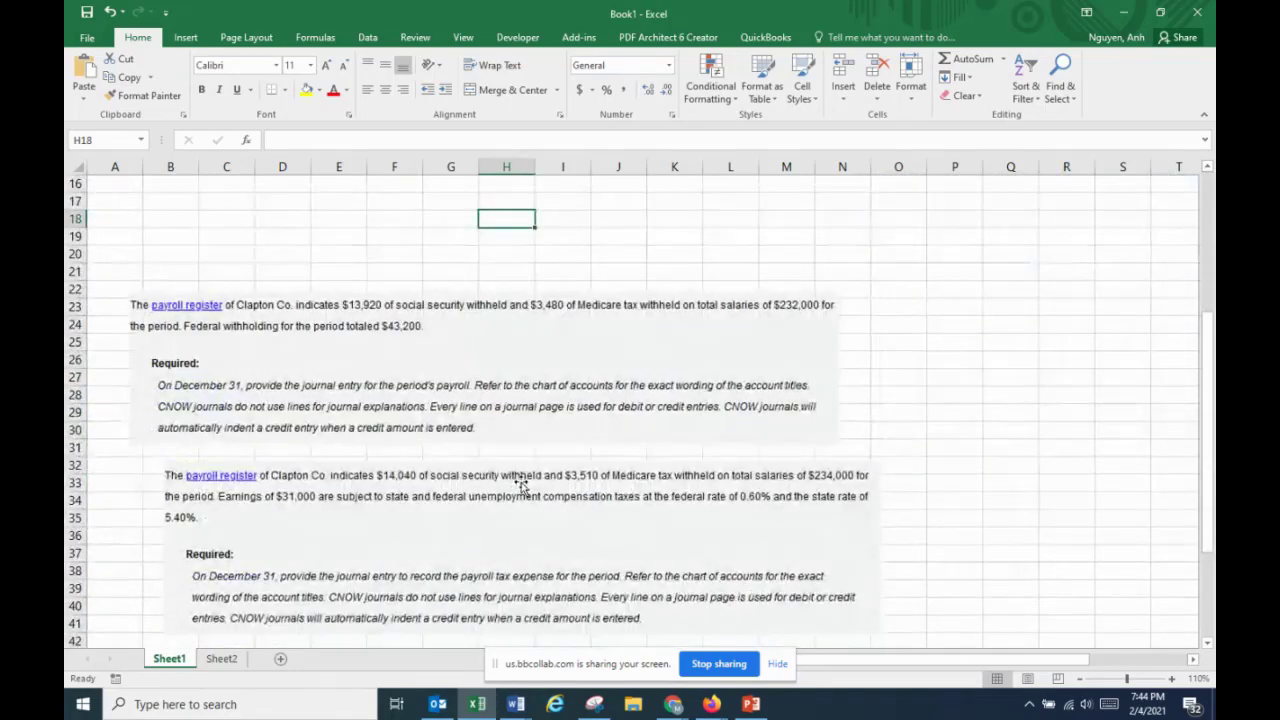
# Move the first Clapton Co. problem picture up to row 16 and the second one down to about row 36
pyautogui.moveTo(520, 400); pyautogui.dragTo(526, 260)
pyautogui.scroll(3, 558, 440)
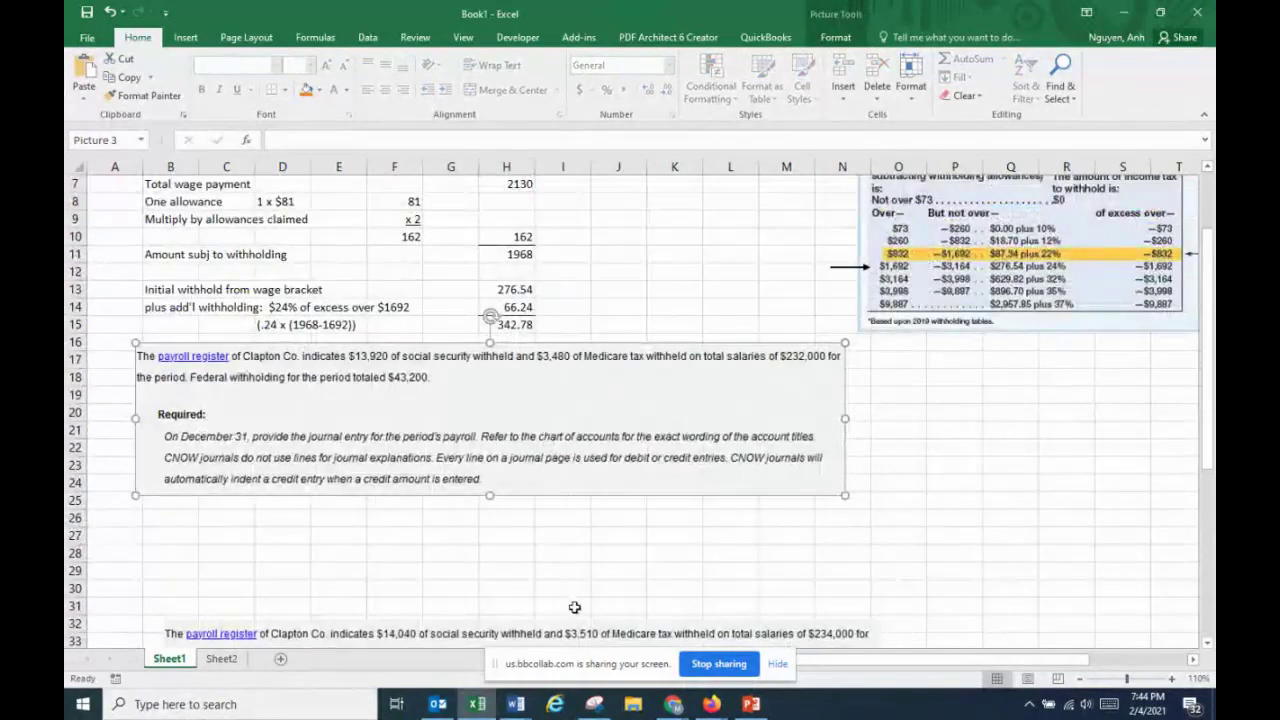
pyautogui.scroll(-3, 574, 607)
pyautogui.moveTo(520, 500); pyautogui.dragTo(520, 570)
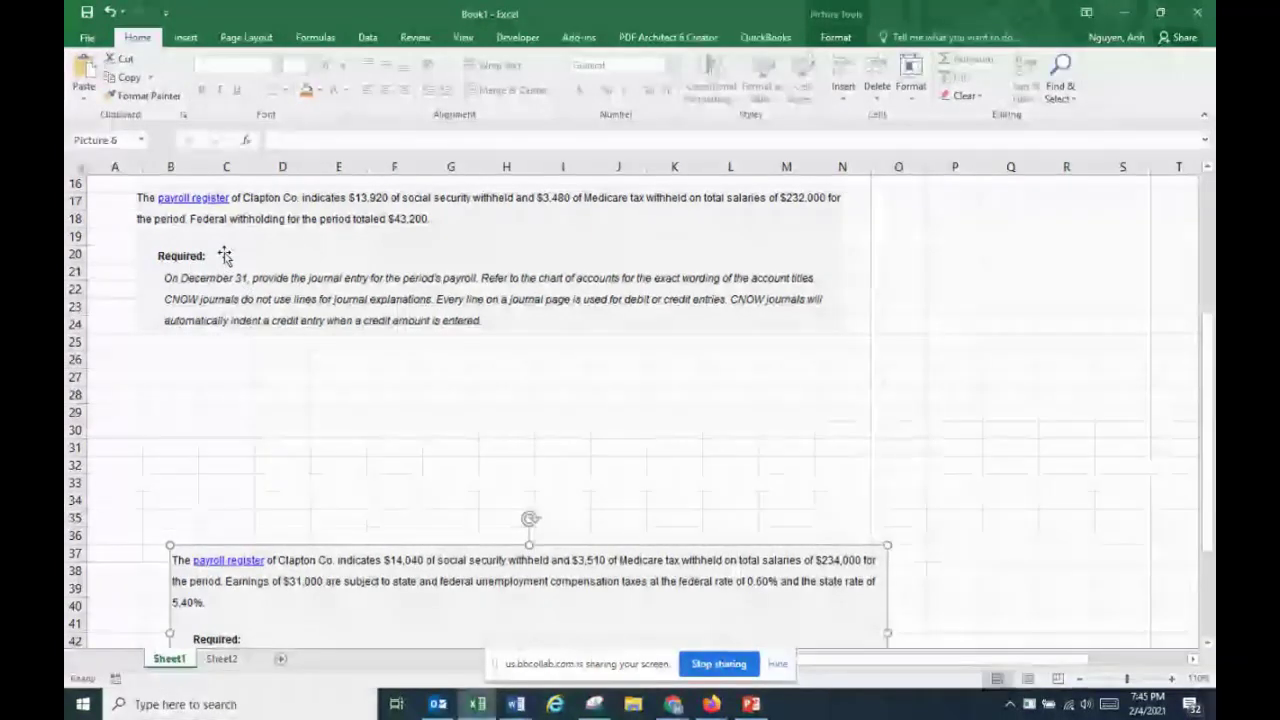
pyautogui.hotkey('alt', 'Tab')
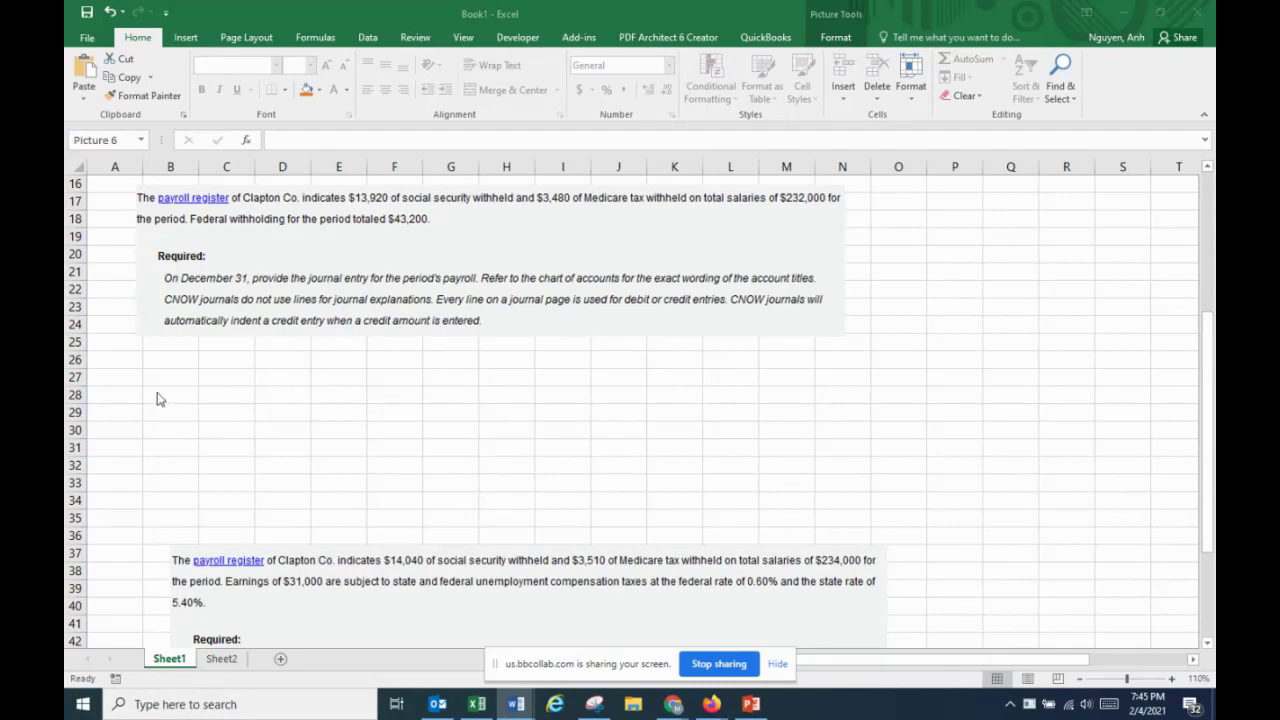
pyautogui.hotkey('alt', 'Tab')
pyautogui.scroll(5, 502, 475)
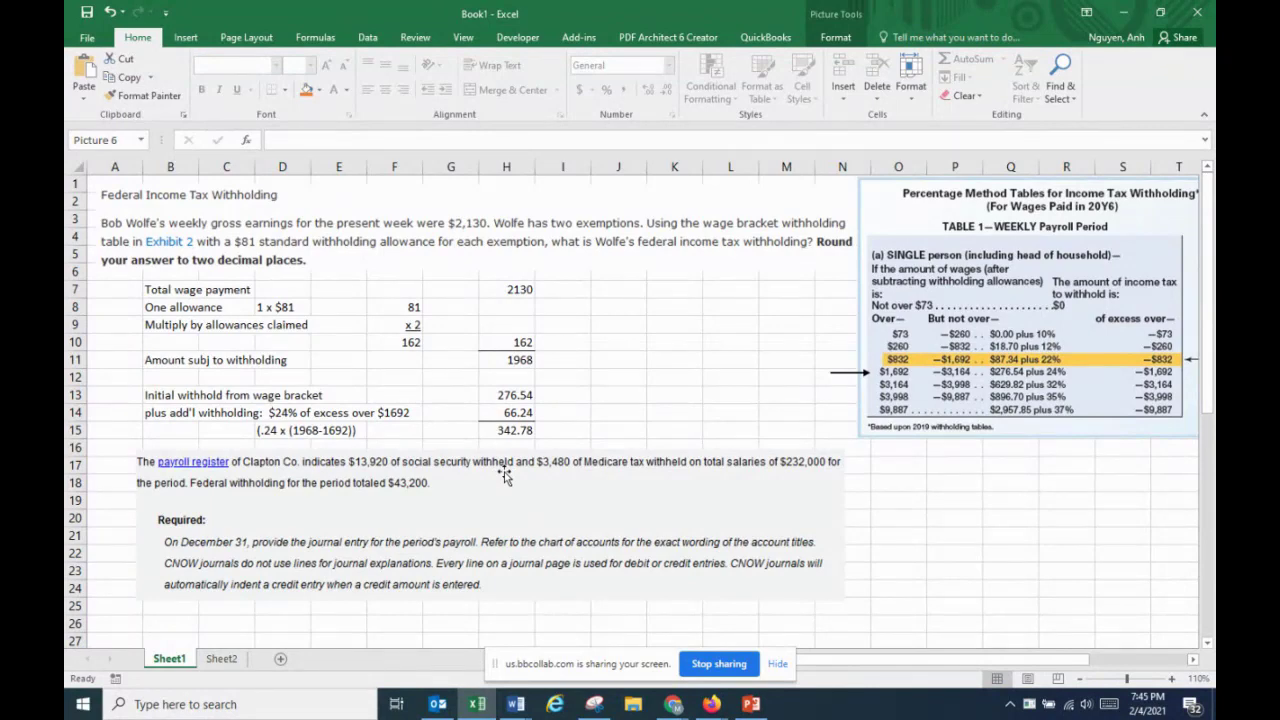
pyautogui.scroll(-4, 505, 477)
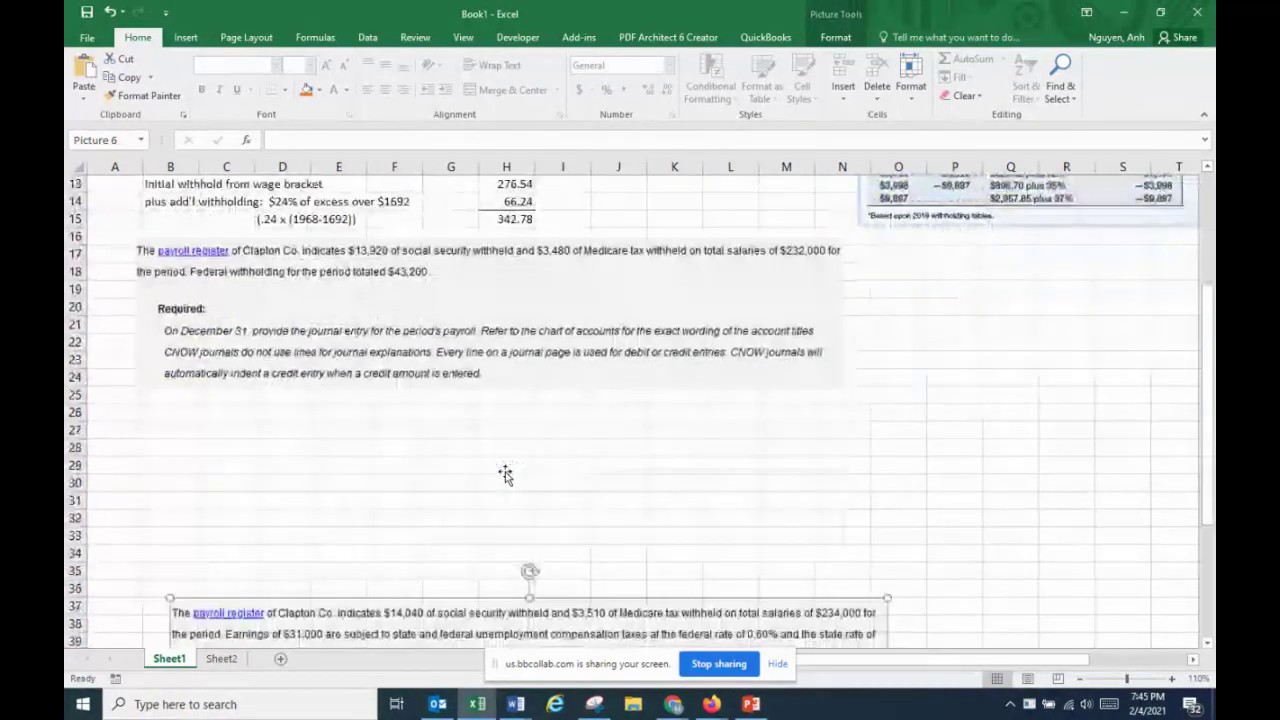
# Start the payroll journal entry with Salaries Expense in cell C26 and its debit of 232000 in cell J26
pyautogui.click(216, 417)
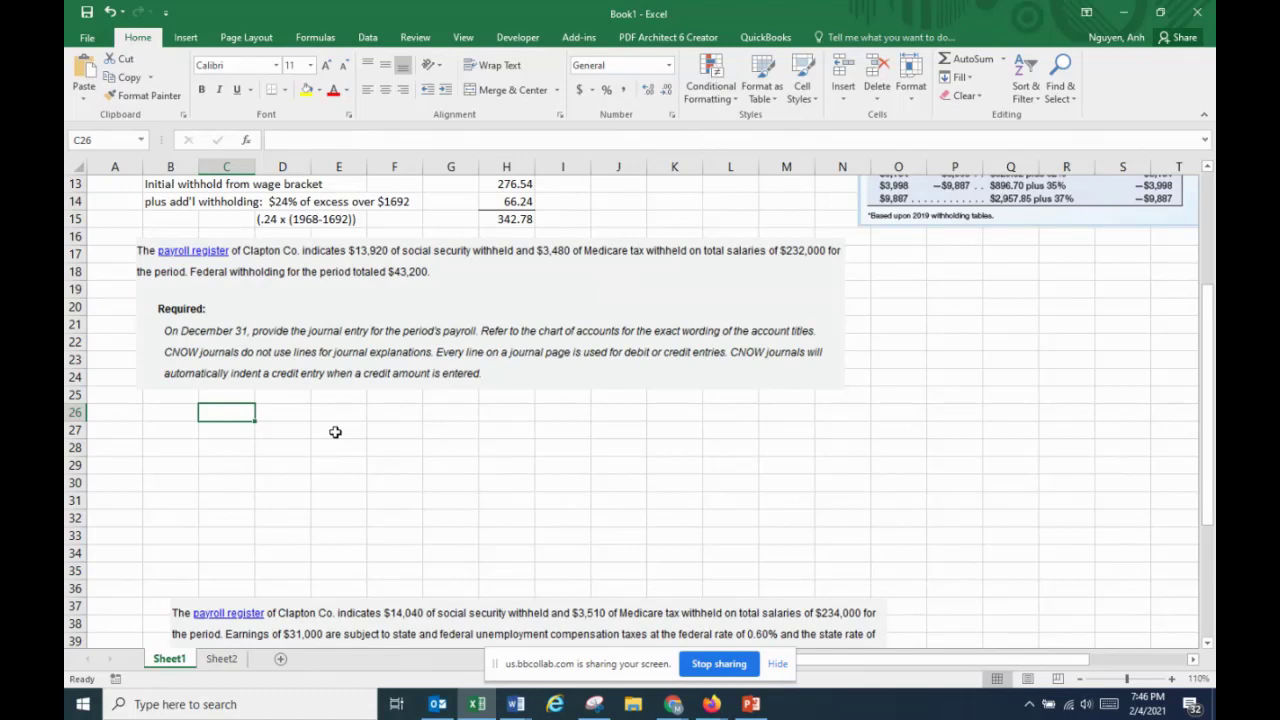
pyautogui.write('Sal')
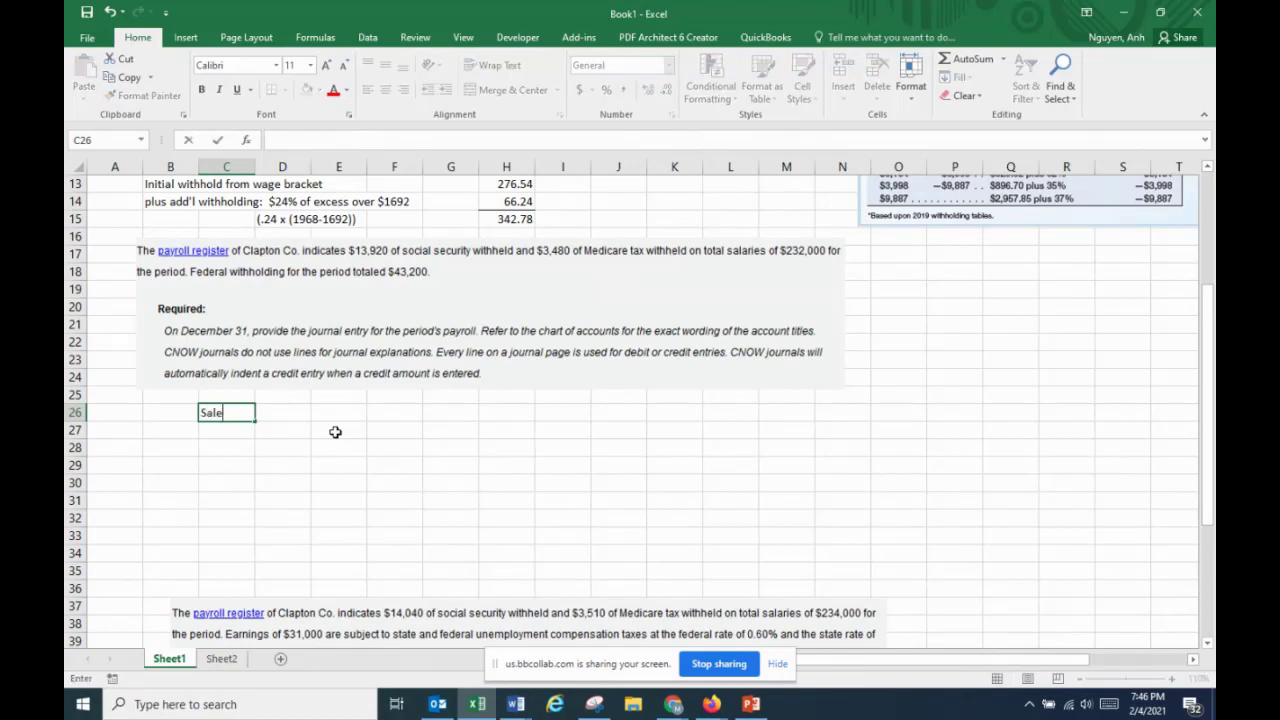
pyautogui.write('aries Expense')
pyautogui.press('Right')
pyautogui.press('Right')
pyautogui.press('Right')
pyautogui.press('Right')
pyautogui.press('Right')
pyautogui.press('Right')
pyautogui.press('Right')
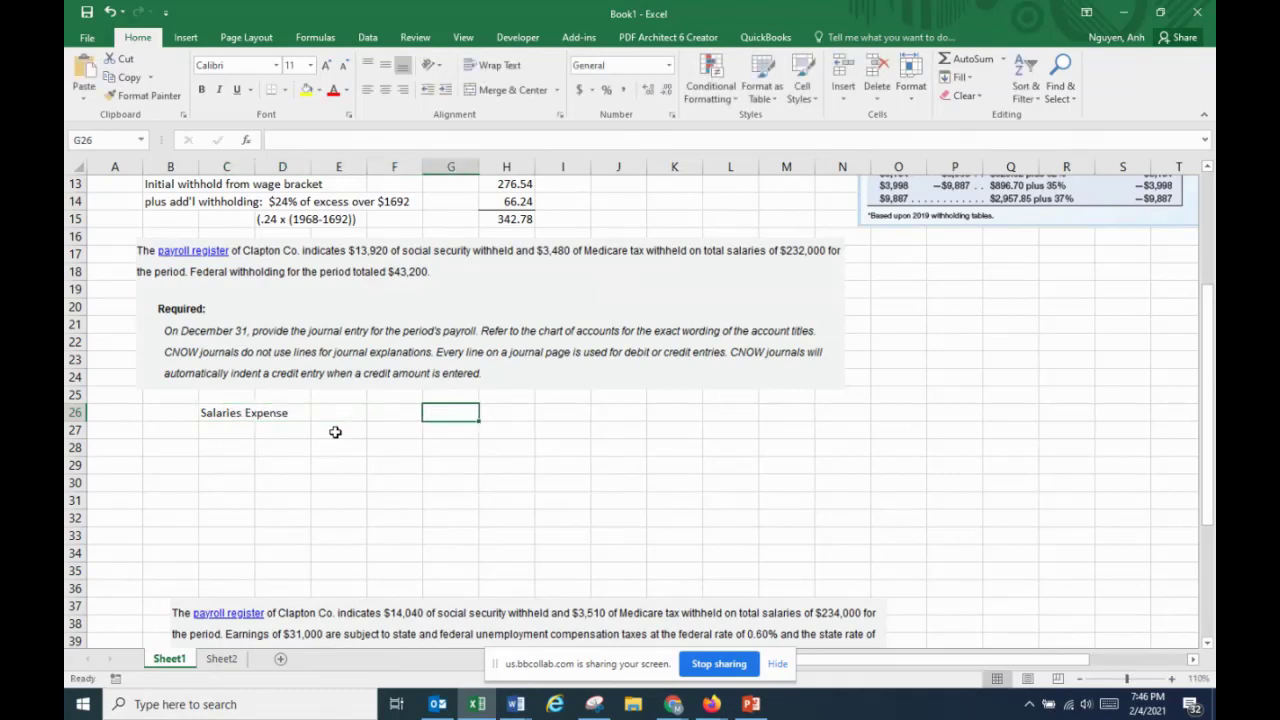
pyautogui.write('232')
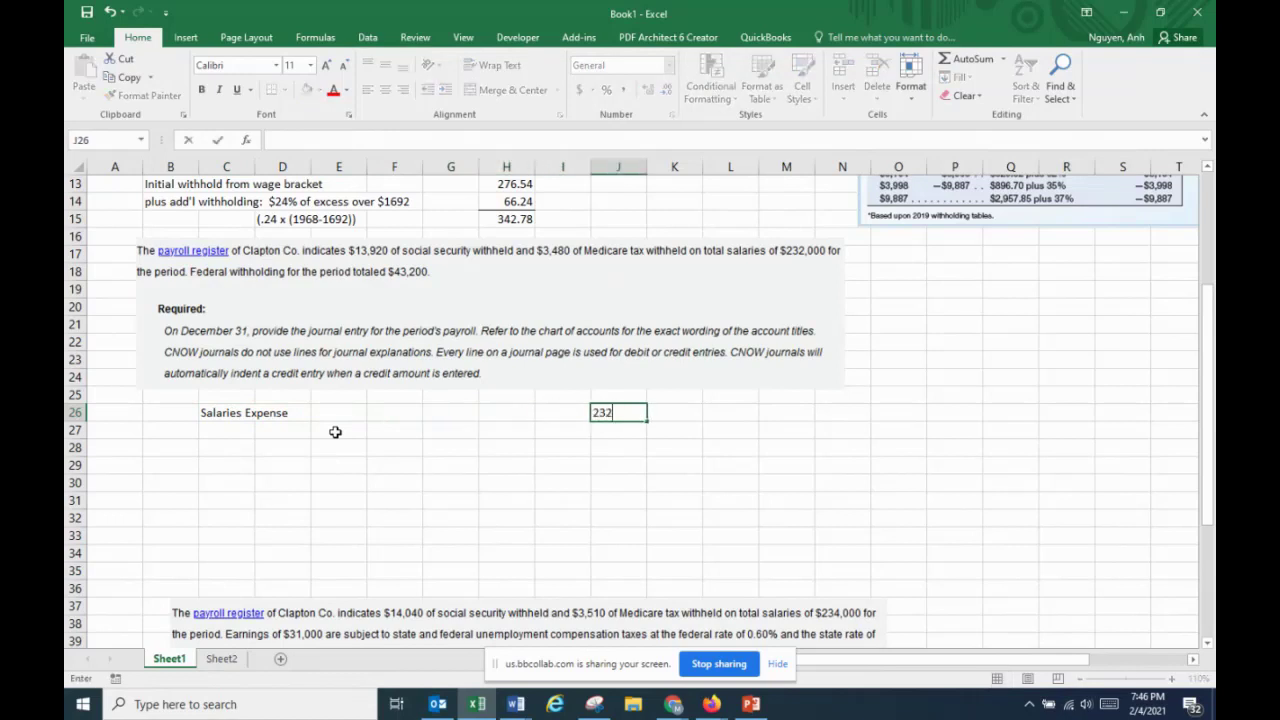
pyautogui.write('000')
# Write the social security tax account title SST, indented one column, in cell D27
pyautogui.press('Left')
pyautogui.press('Left')
pyautogui.press('Left')
pyautogui.press('Left')
pyautogui.press('Left')
pyautogui.press('Left')
pyautogui.press('Left')
pyautogui.press('Down')
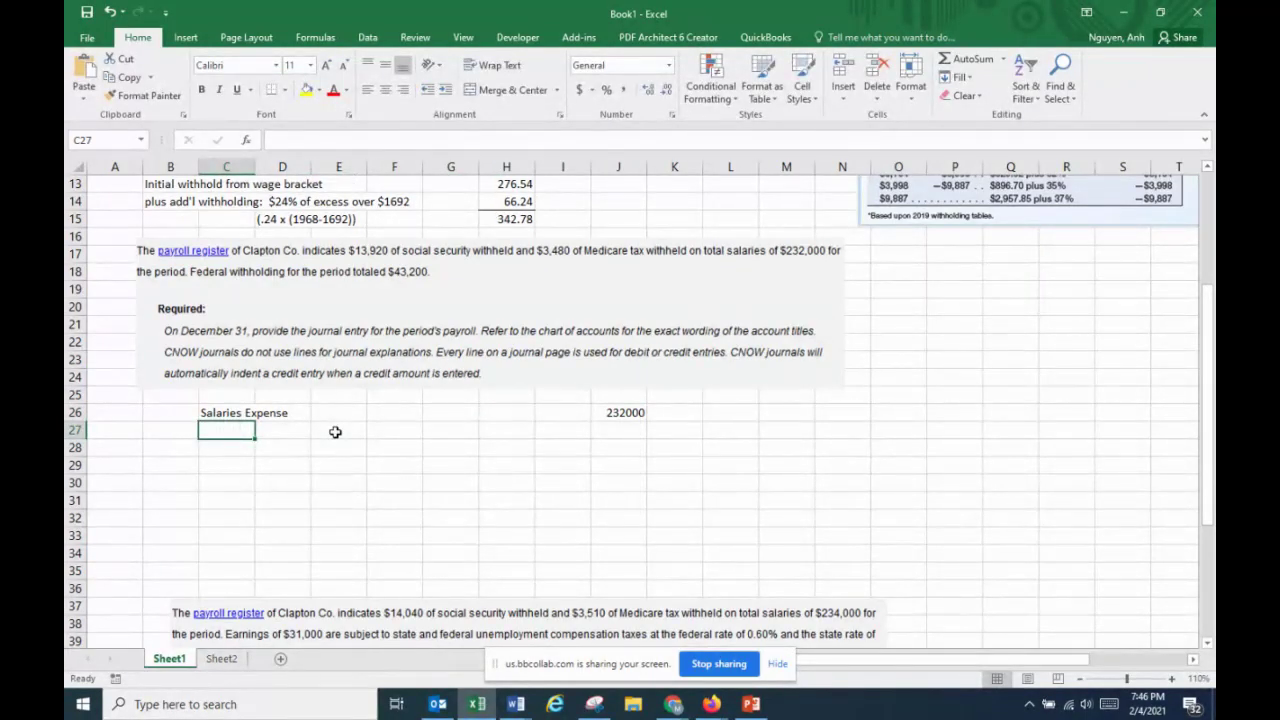
pyautogui.press('Right')
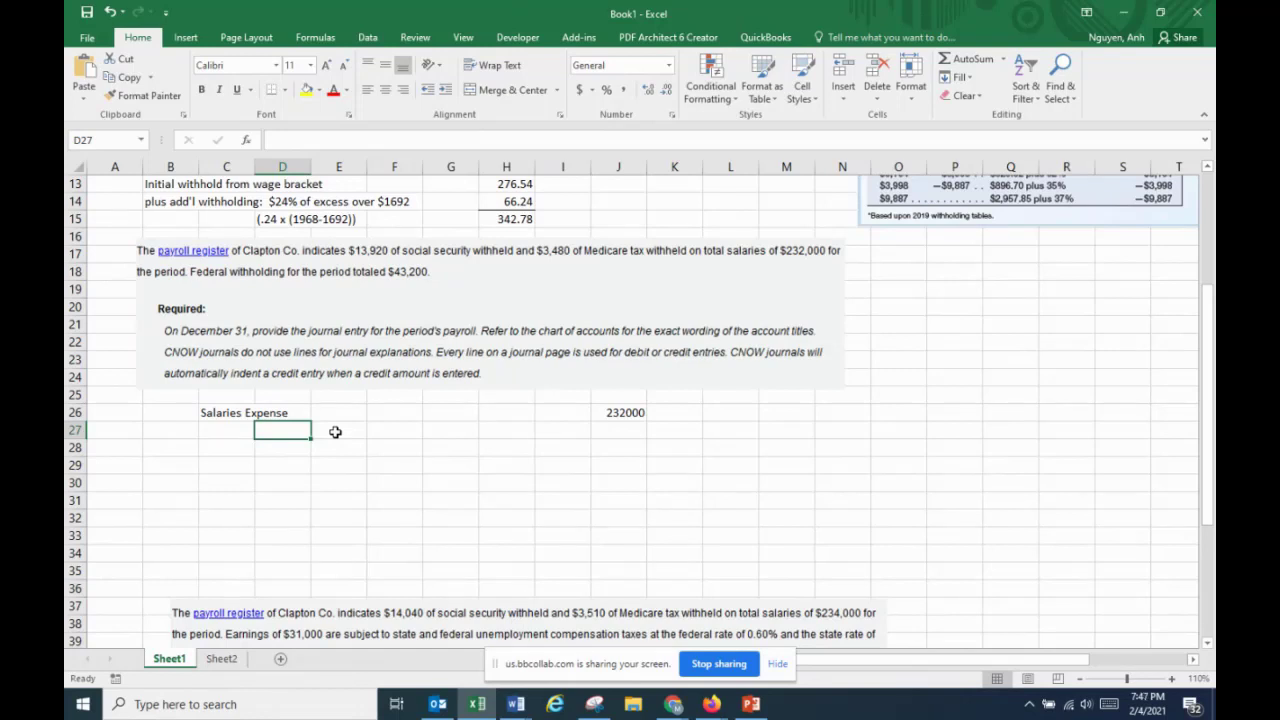
pyautogui.write('S')
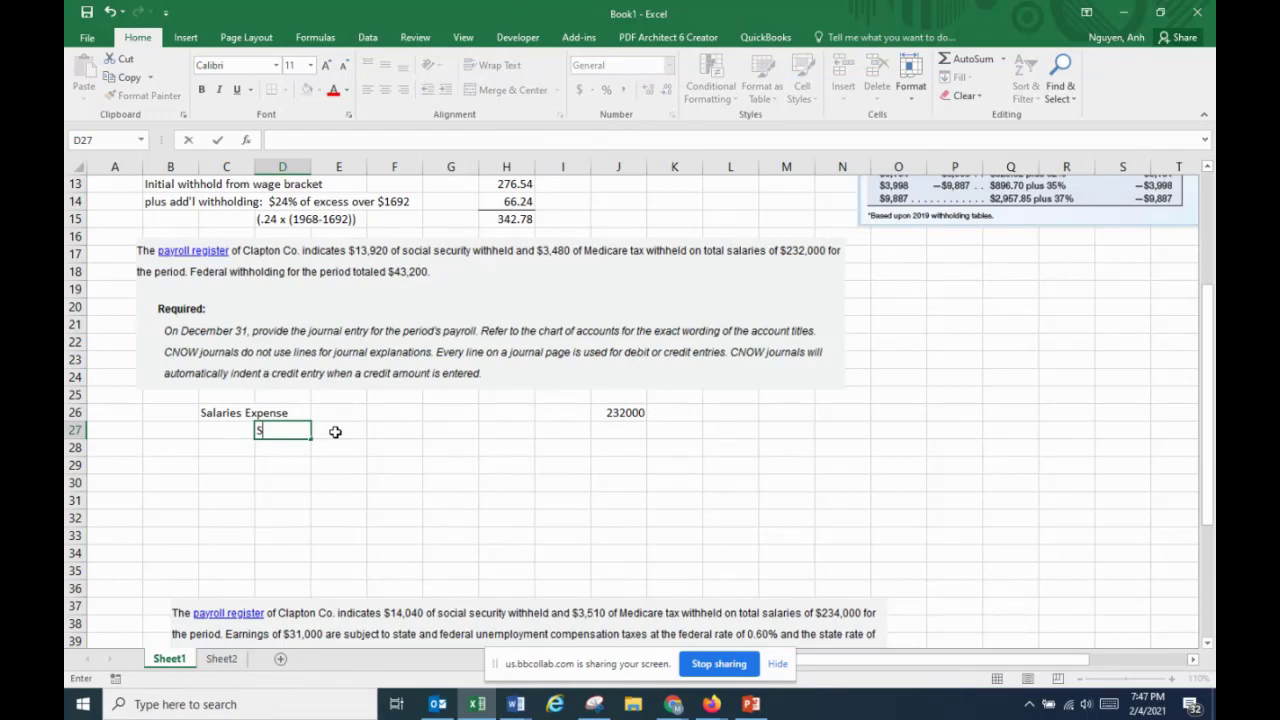
pyautogui.write('ST')
# Enter the social security tax credit of 13920 in cell K27
pyautogui.click(335, 431)
pyautogui.press('Right')
pyautogui.press('Right')
pyautogui.press('Right')
pyautogui.press('Right')
pyautogui.press('Right')
pyautogui.press('Right')
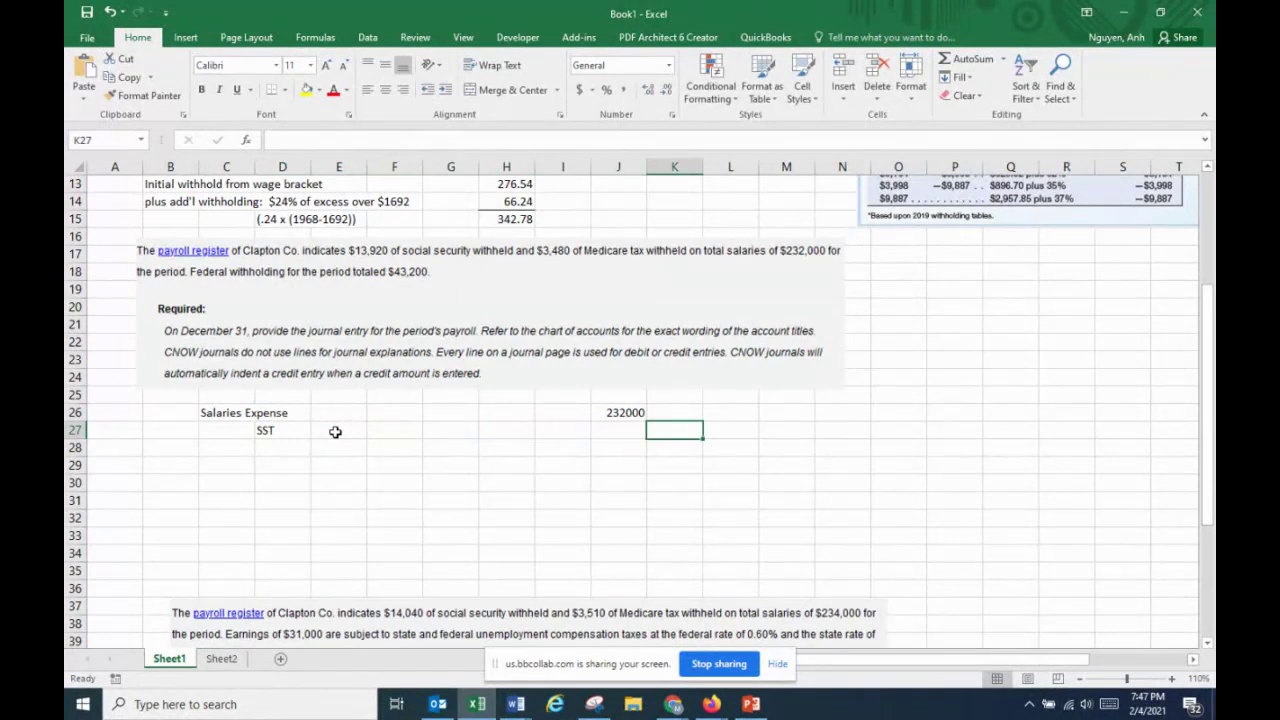
pyautogui.write('1392')
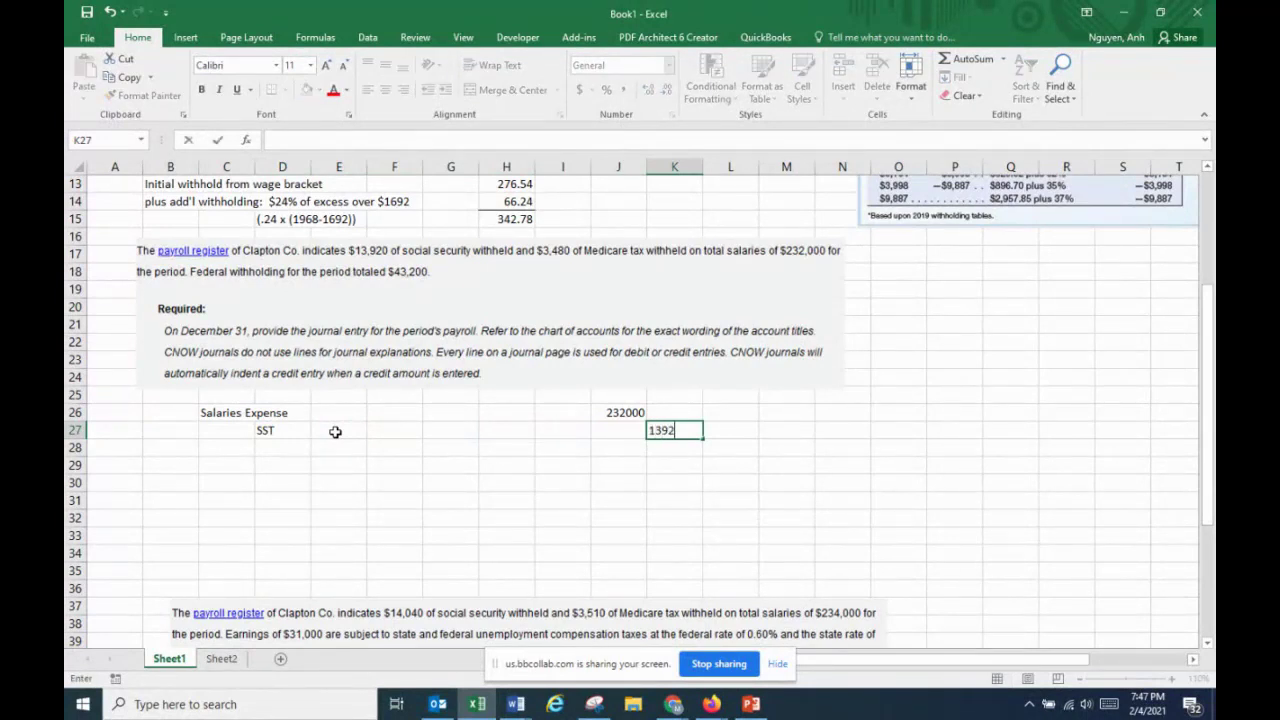
pyautogui.write('0')
# Write the account title Medicare Tax Payable in cell D28
pyautogui.click(335, 431)
pyautogui.press('Down')
pyautogui.press('Left')
pyautogui.press('Left')
pyautogui.press('Right')
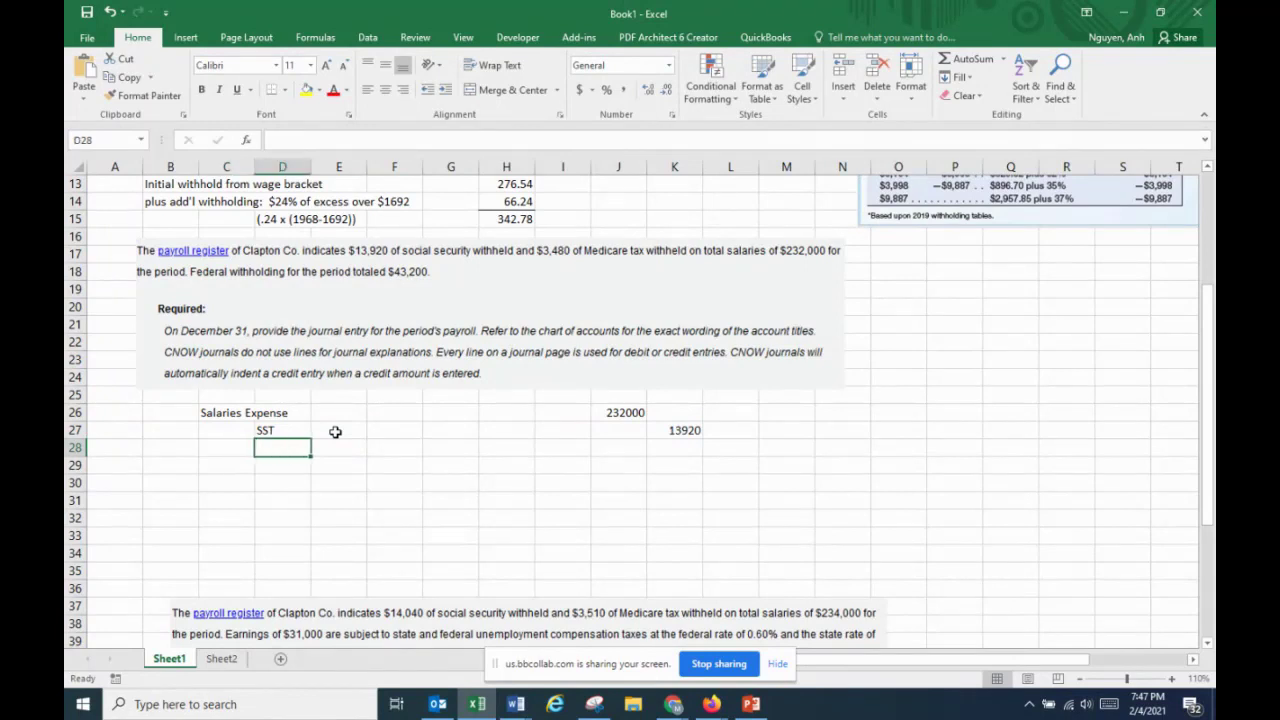
pyautogui.write('Medic')
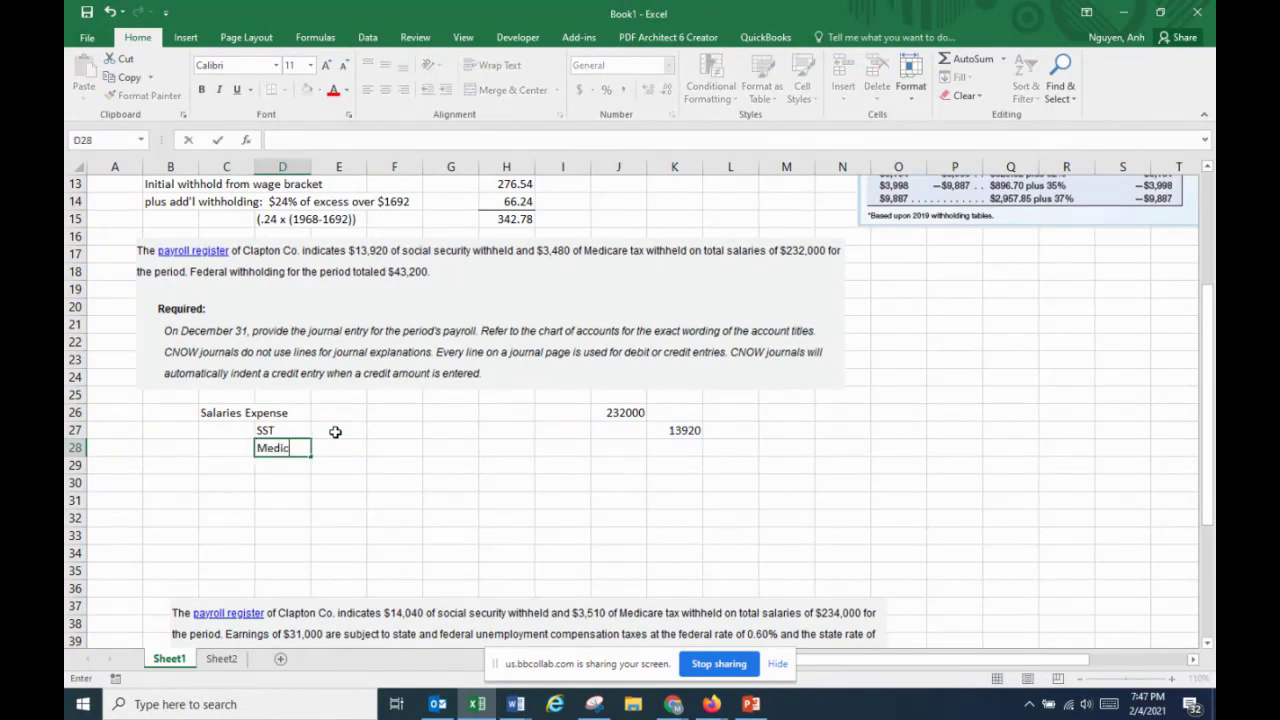
pyautogui.write('are Tax Payable')
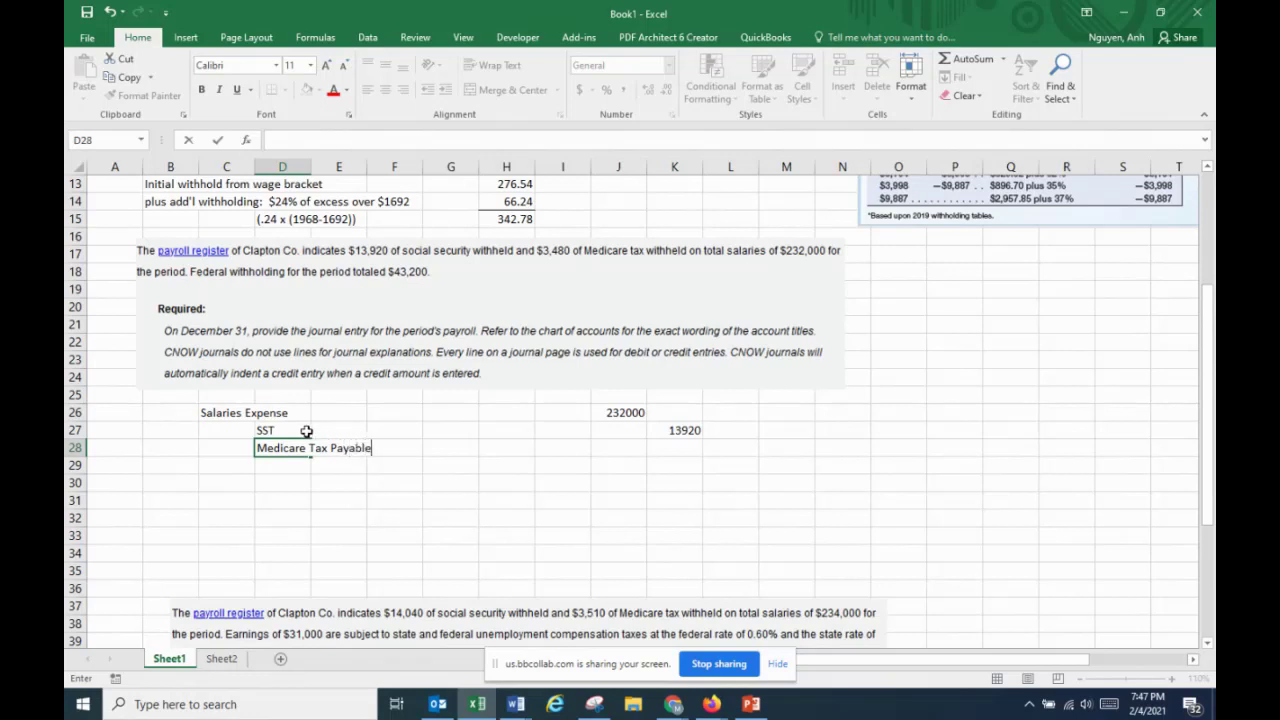
# Extend the account title in cell D27 to SST Payable
pyautogui.click(306, 430)
pyautogui.doubleClick(306, 430)
pyautogui.write('Pay')
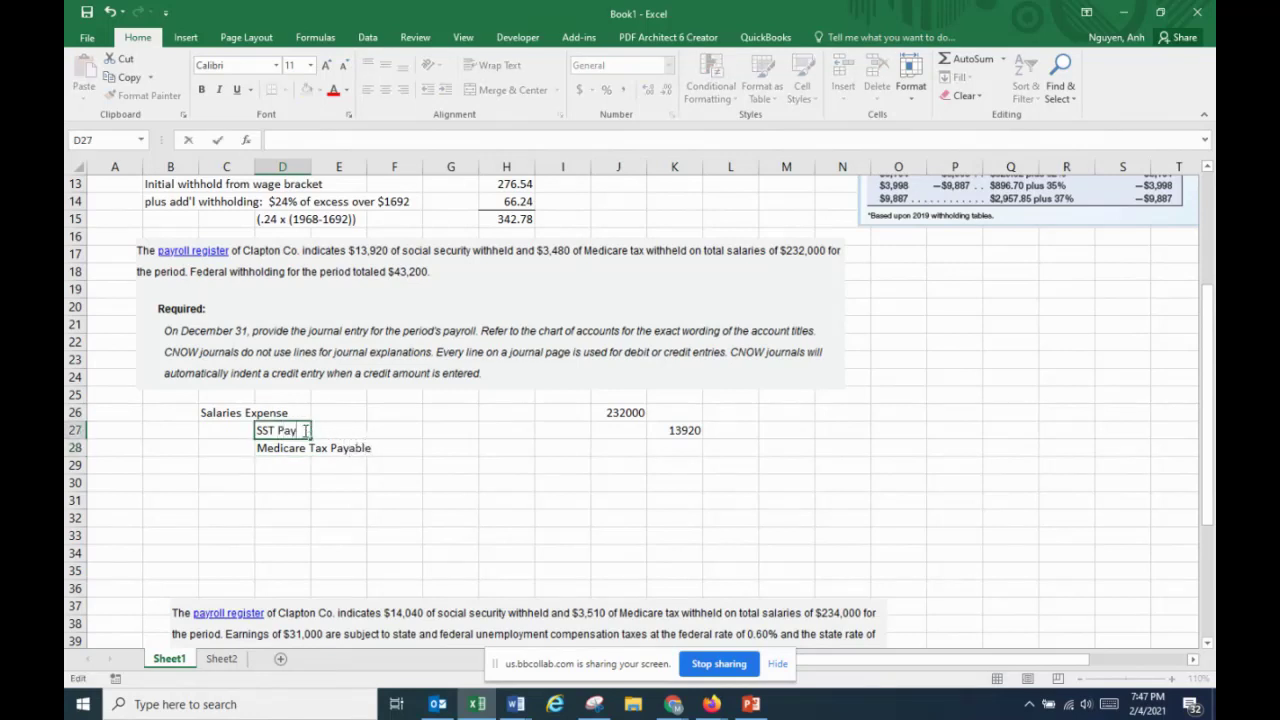
pyautogui.write('able')
# Enter the Medicare tax credit of 3480 in cell K28
pyautogui.click(675, 452)
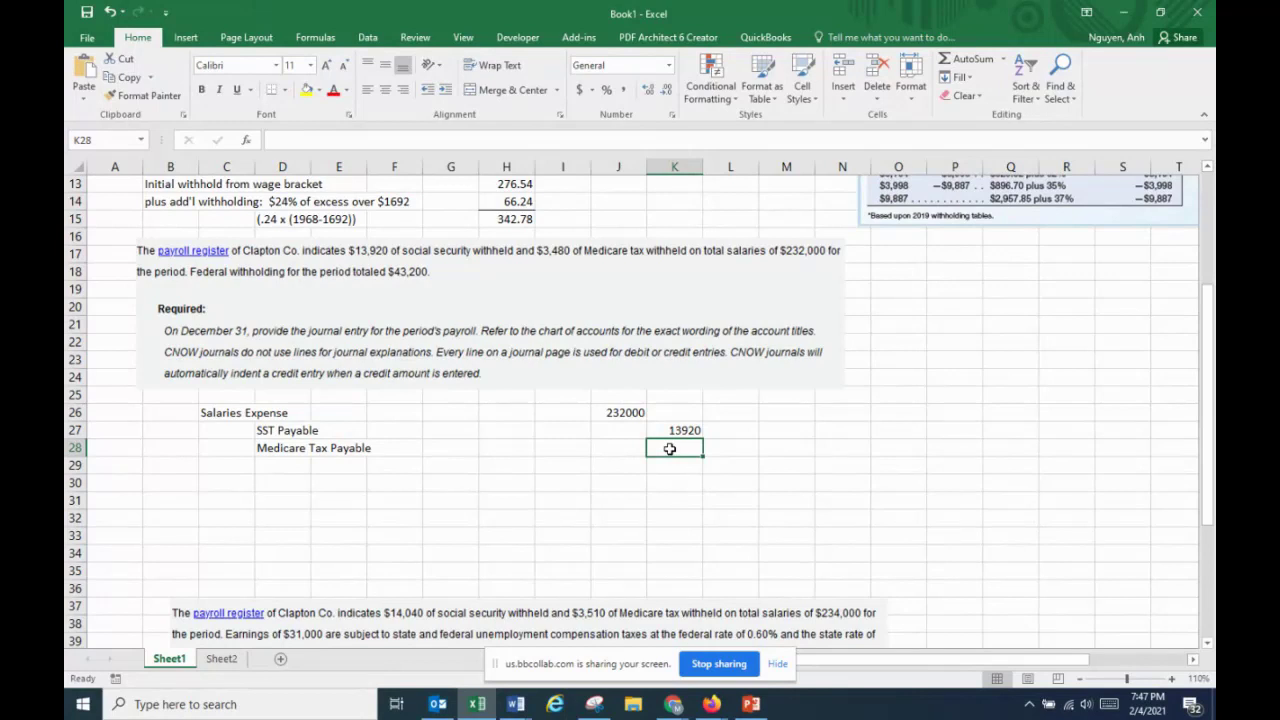
pyautogui.write('3480')
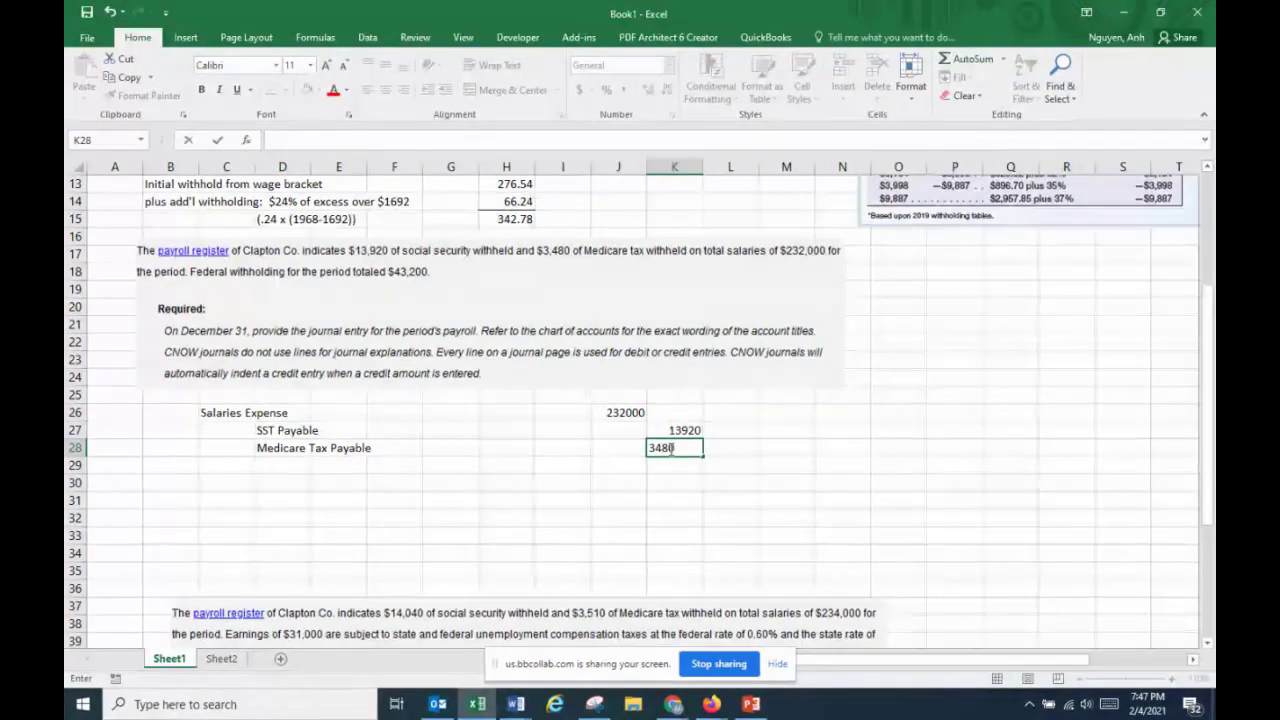
pyautogui.press('Return')
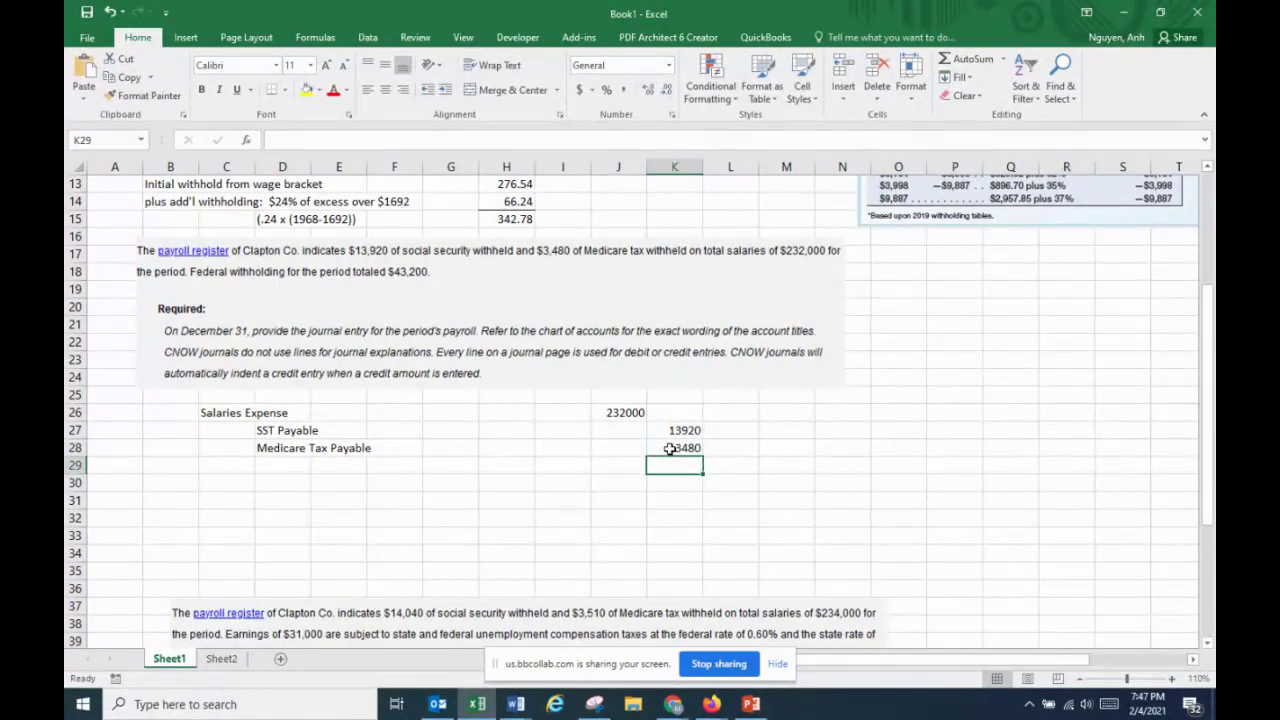
# Write the account title Employees Federal Income Tax Payable in cell D29
pyautogui.press('Left')
pyautogui.press('Left')
pyautogui.press('Left')
pyautogui.press('Left')
pyautogui.press('Left')
pyautogui.press('Left')
pyautogui.press('Left')
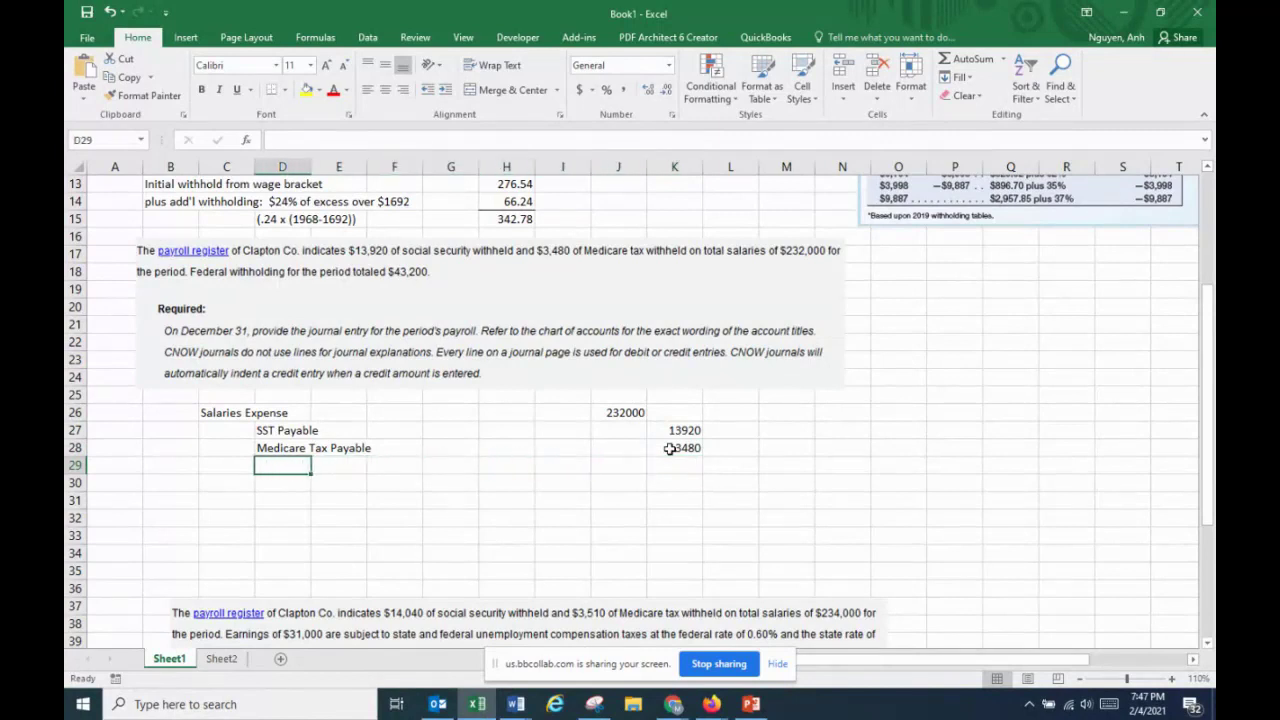
pyautogui.write('Employee')
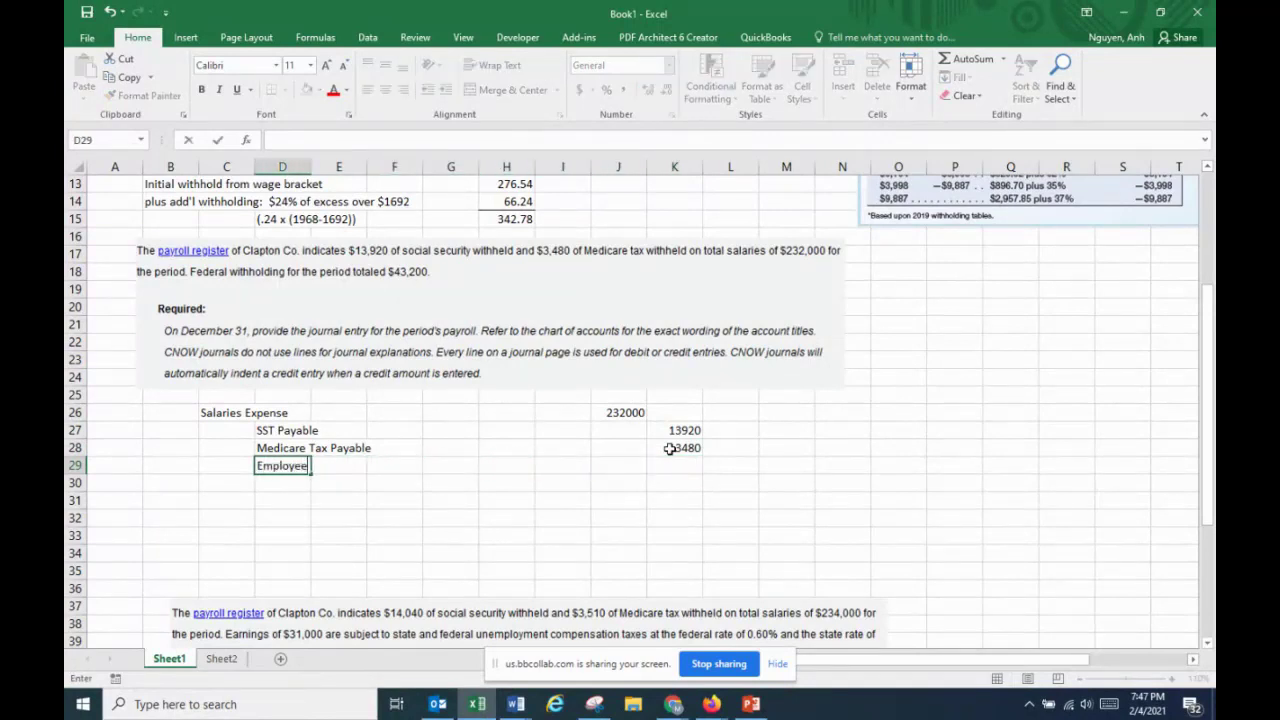
pyautogui.write('s Federal Income Tax pa')
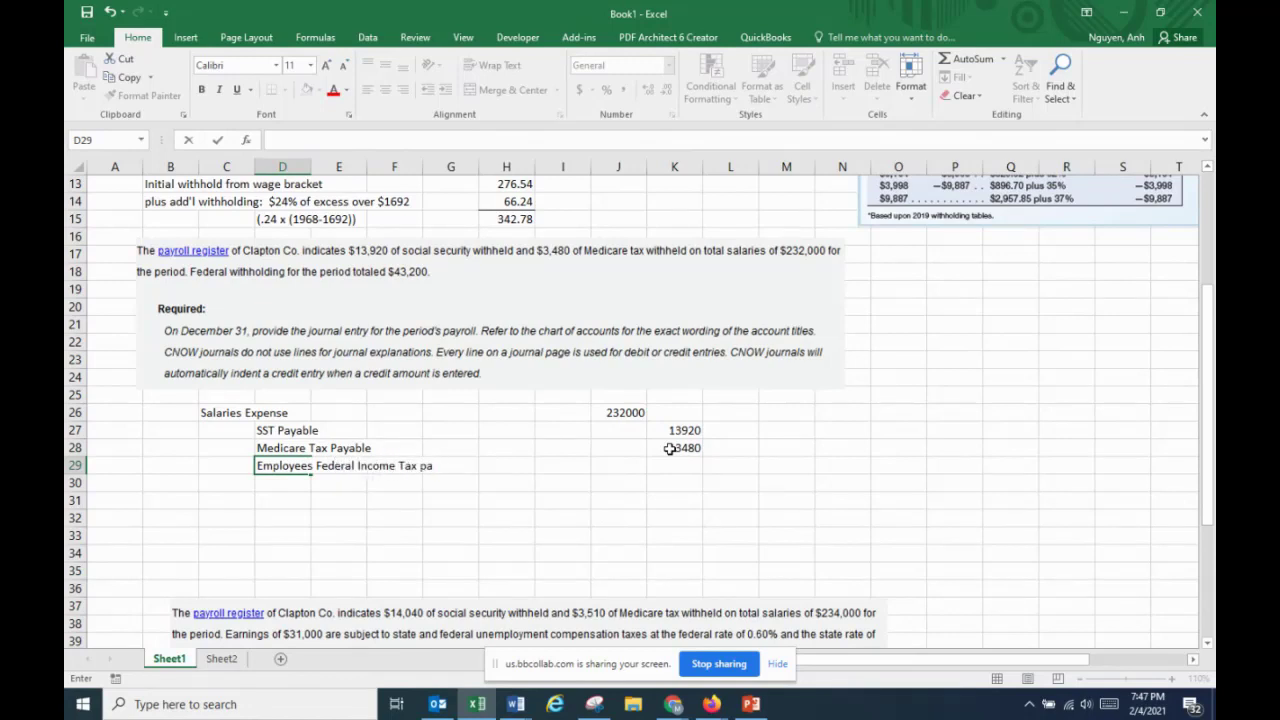
pyautogui.press('BackSpace')
pyautogui.press('BackSpace')
pyautogui.write('Payable')
# Enter the federal income tax credit of 43200 in cell K29
pyautogui.click(677, 465)
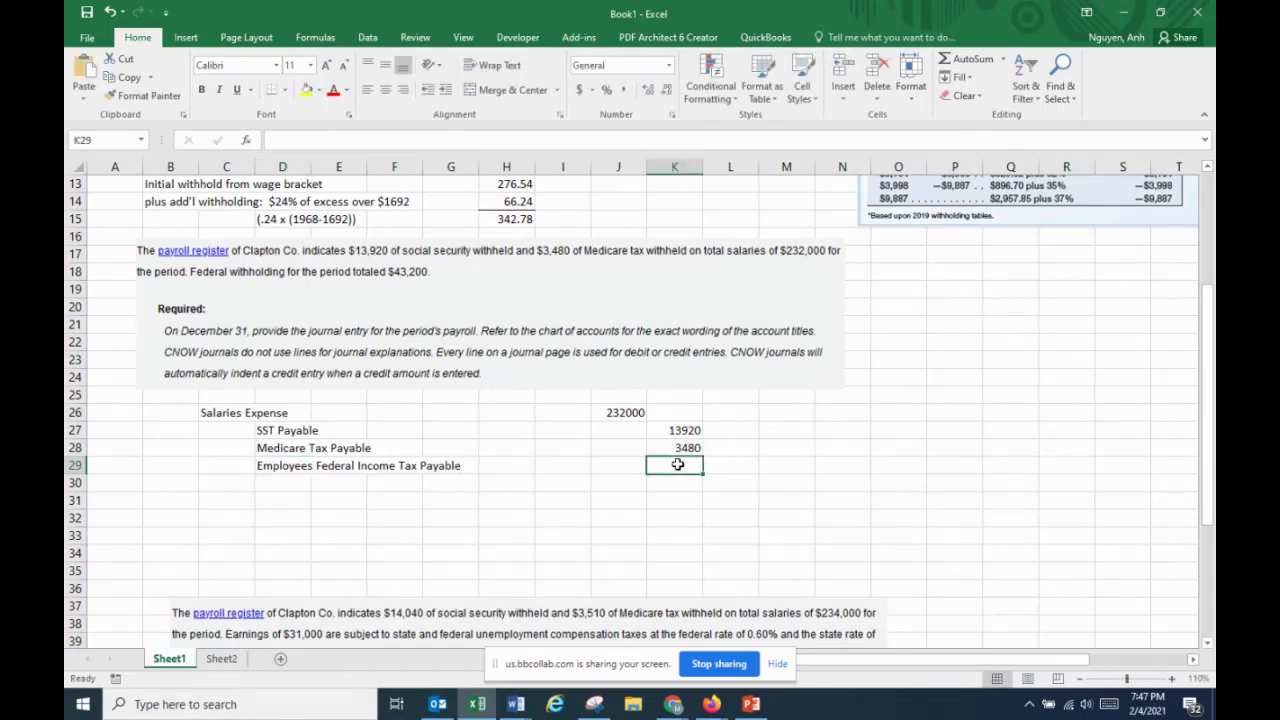
pyautogui.write('43200')
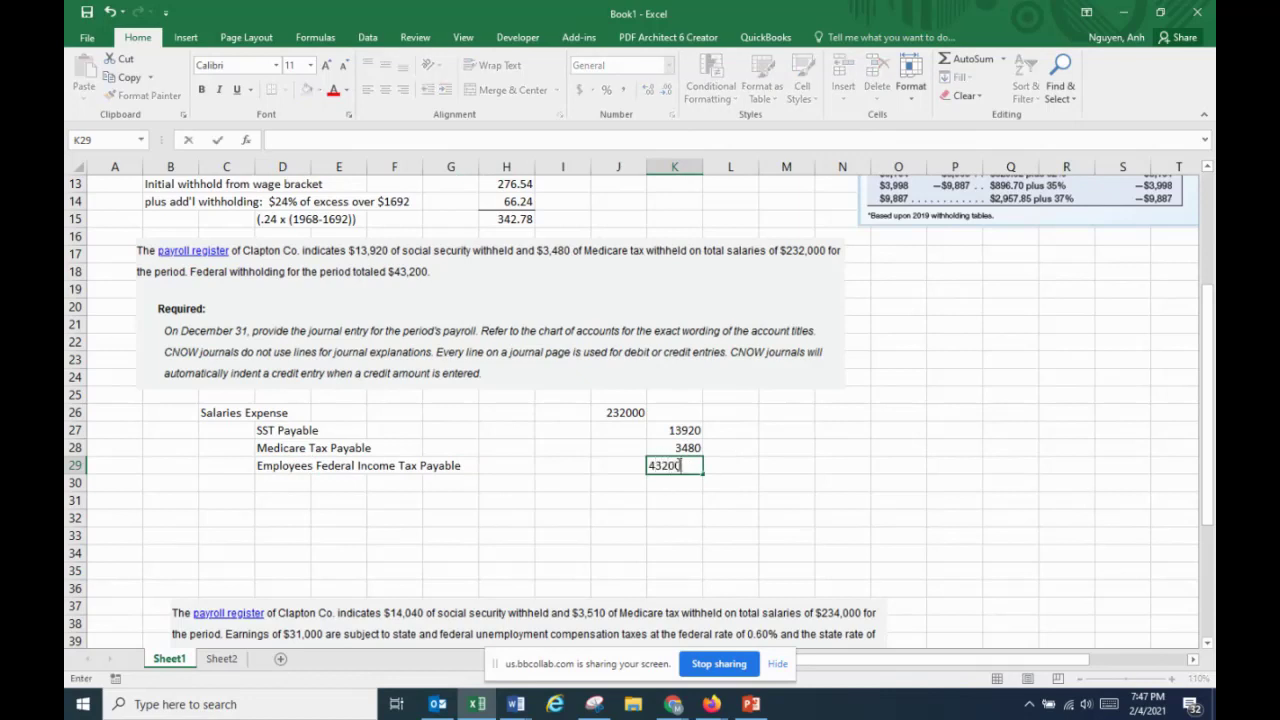
pyautogui.press('Return')
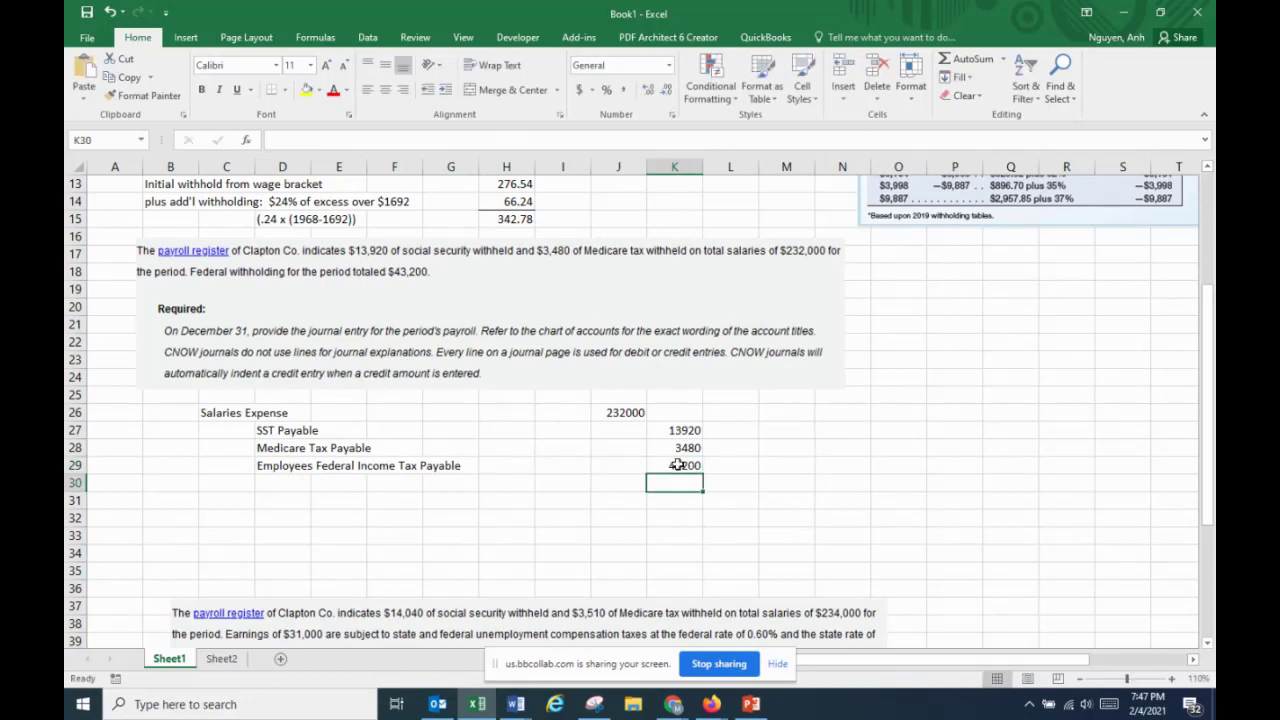
# Write the account title Salaries Payable in cell D30
pyautogui.click(280, 481)
pyautogui.write('SST')
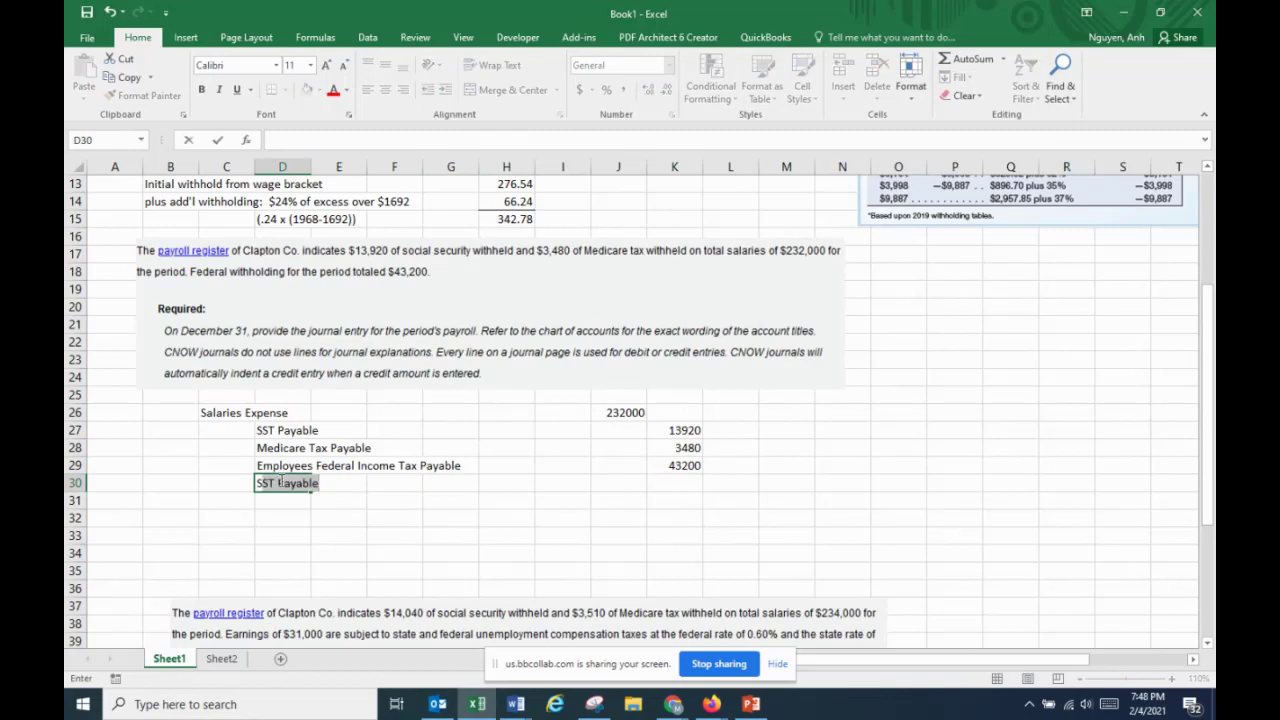
pyautogui.press('BackSpace')
pyautogui.press('BackSpace')
pyautogui.press('BackSpace')
pyautogui.press('BackSpace')
pyautogui.press('BackSpace')
pyautogui.write('Sala')
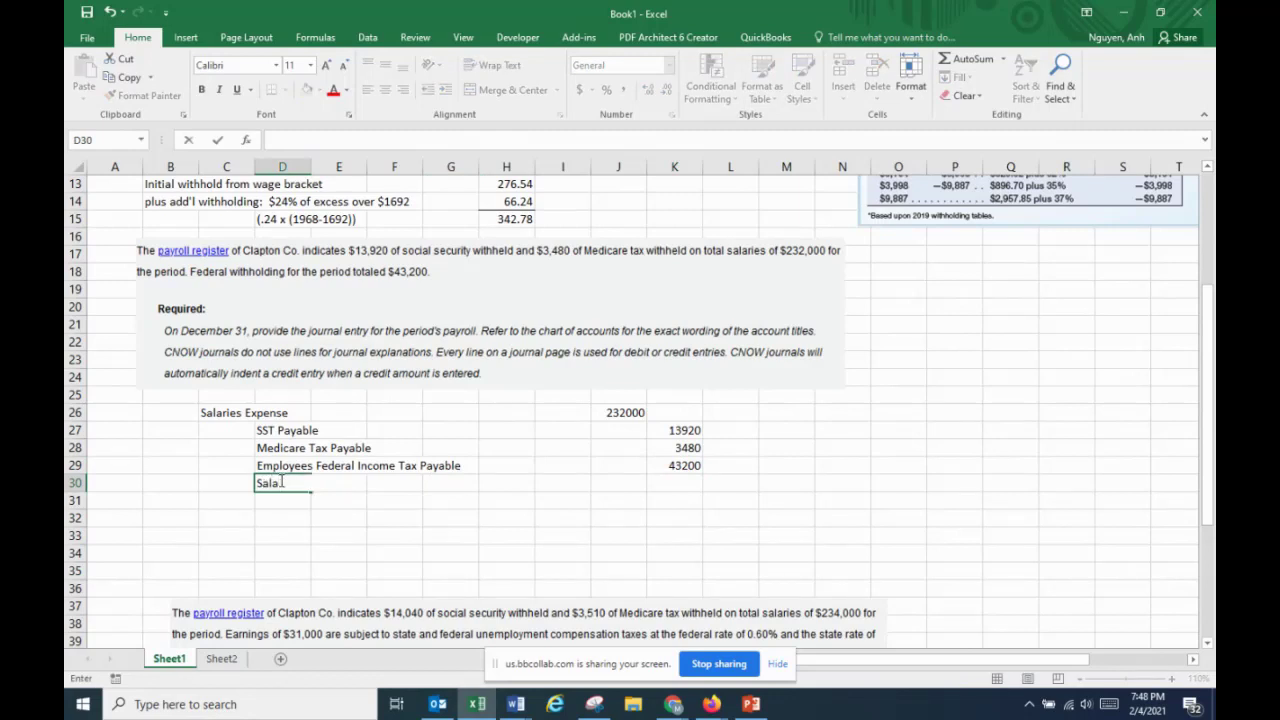
pyautogui.write('ries Payable')
# Calculate the Salaries Payable credit in cell K30 with the formula =J26-K27-K28-K29
pyautogui.press('Right')
pyautogui.press('Right')
pyautogui.press('Right')
pyautogui.press('Right')
pyautogui.press('Right')
pyautogui.press('Right')
pyautogui.press('Right')
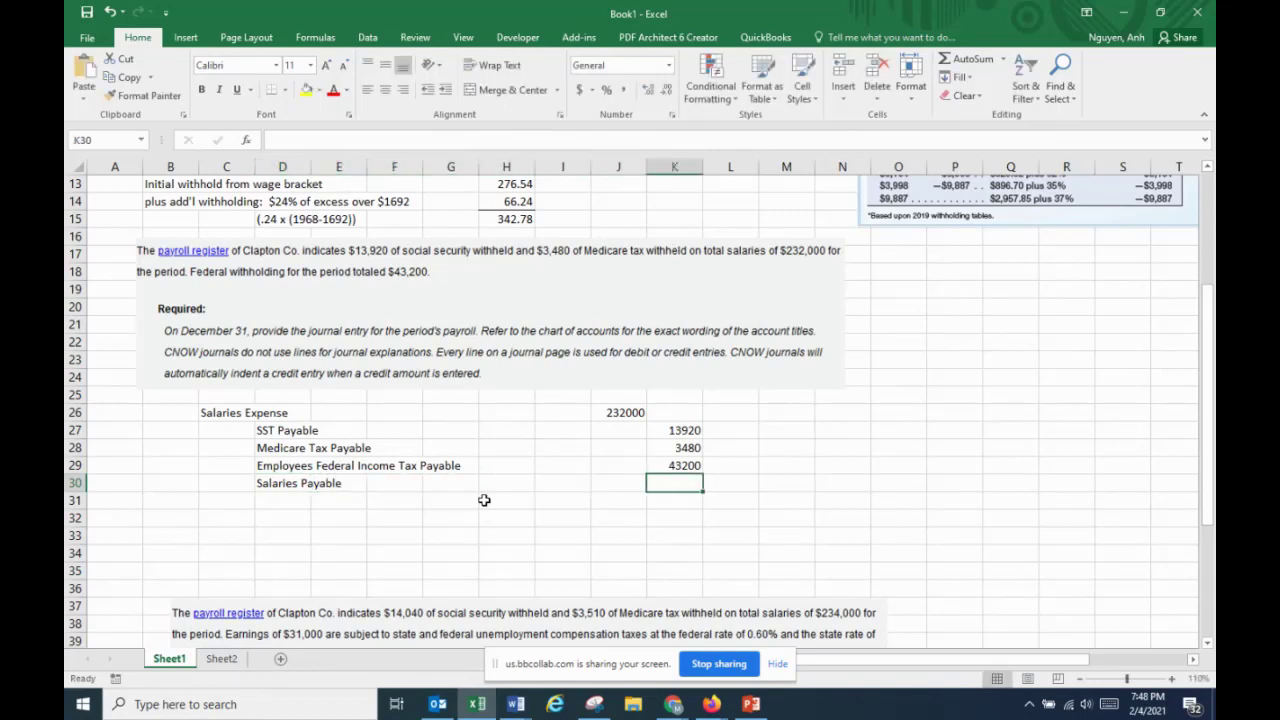
pyautogui.click(625, 408)
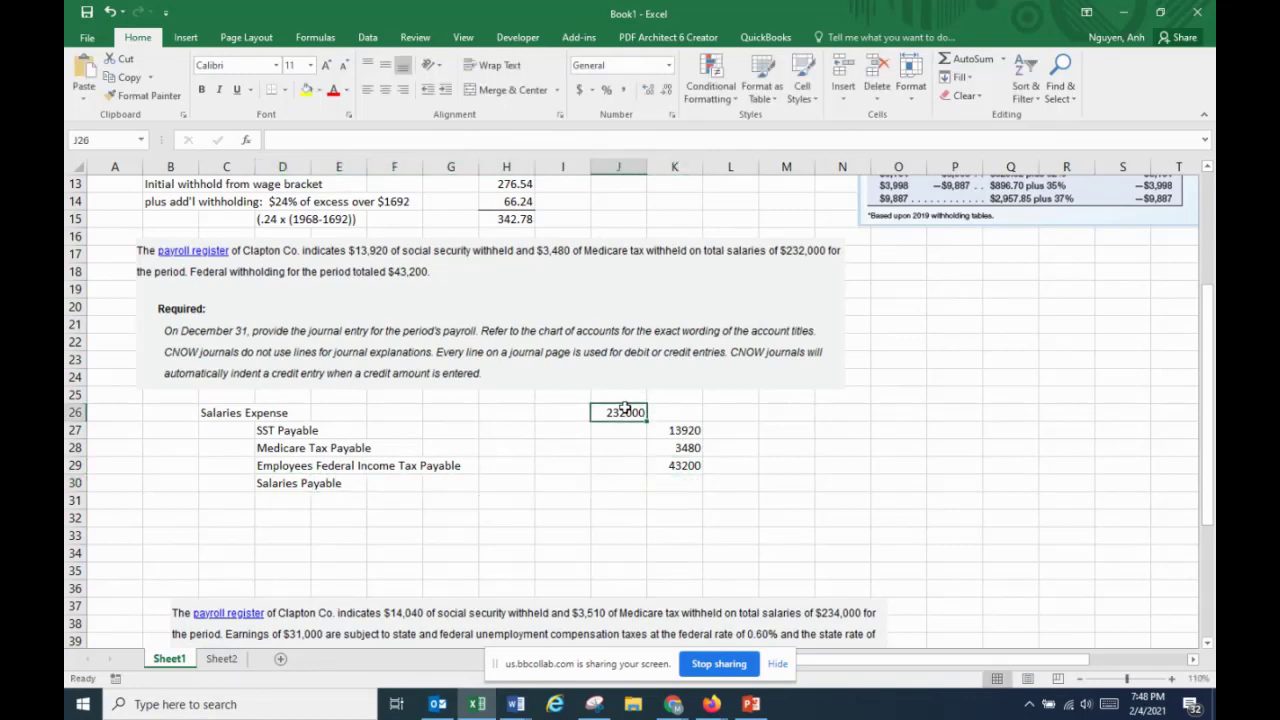
pyautogui.click(690, 483)
pyautogui.write('=')
pyautogui.click(622, 408)
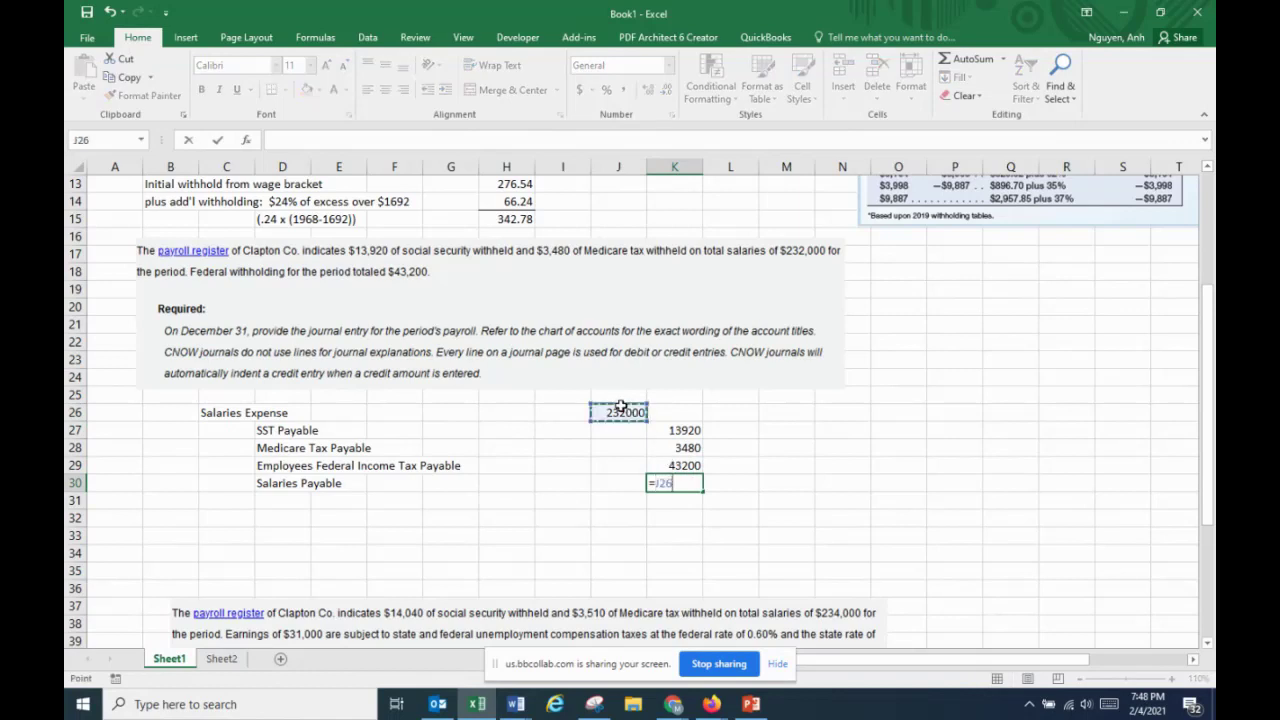
pyautogui.write('-')
pyautogui.click(665, 430)
pyautogui.write('-')
pyautogui.click(686, 447)
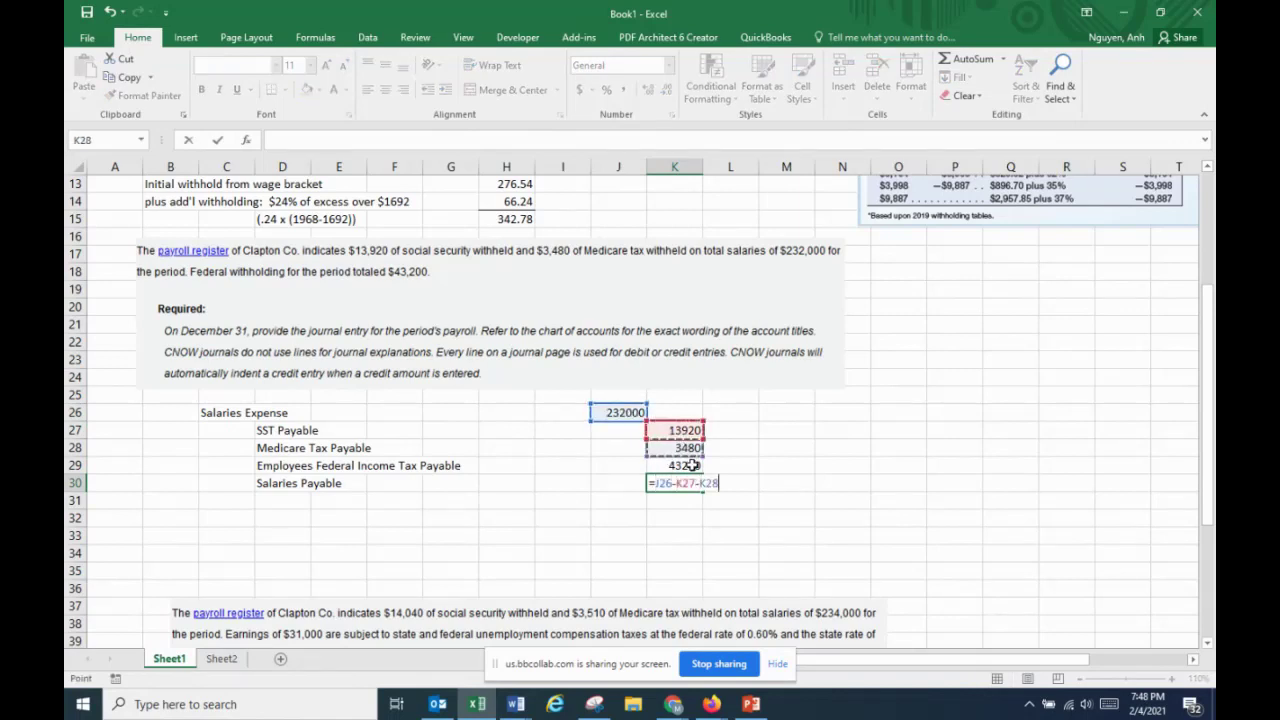
pyautogui.write('-')
pyautogui.click(692, 465)
pyautogui.press('Return')
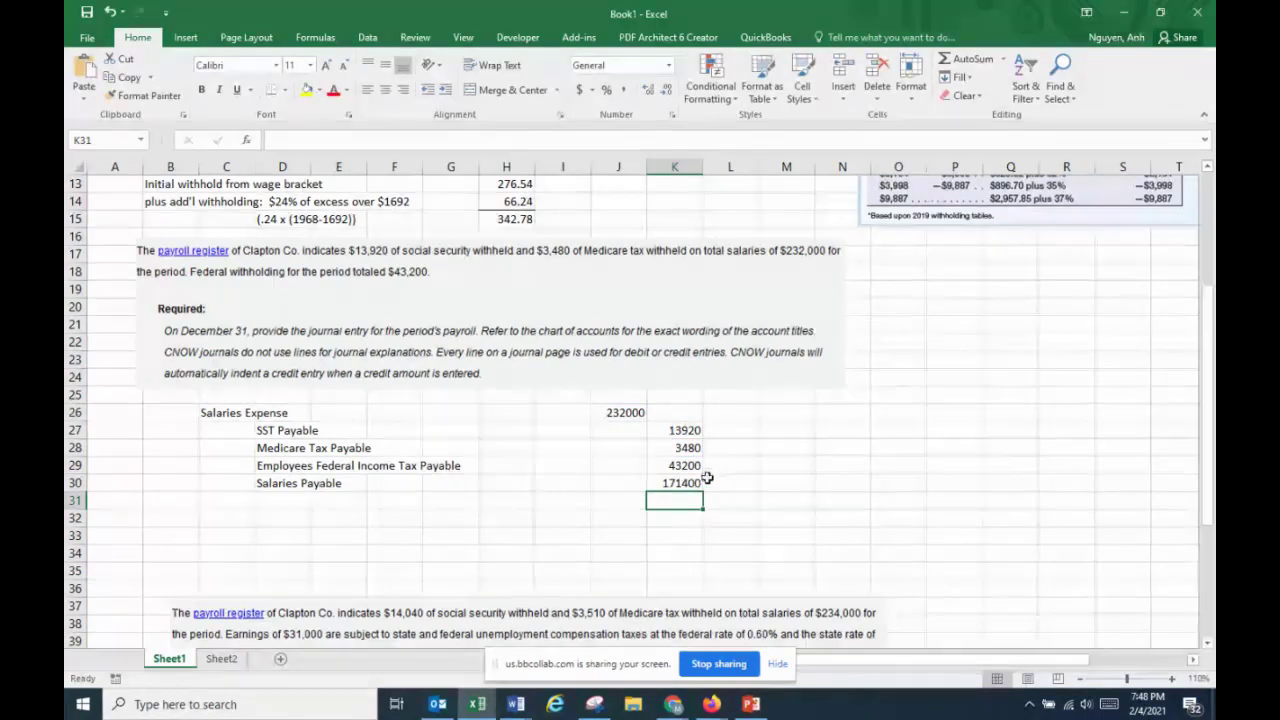
# Highlight the payroll journal entry in C26:K30 in yellow and move the picture of the payroll tax expense problem up directly beneath it
pyautogui.moveTo(682, 482); pyautogui.dragTo(228, 411)
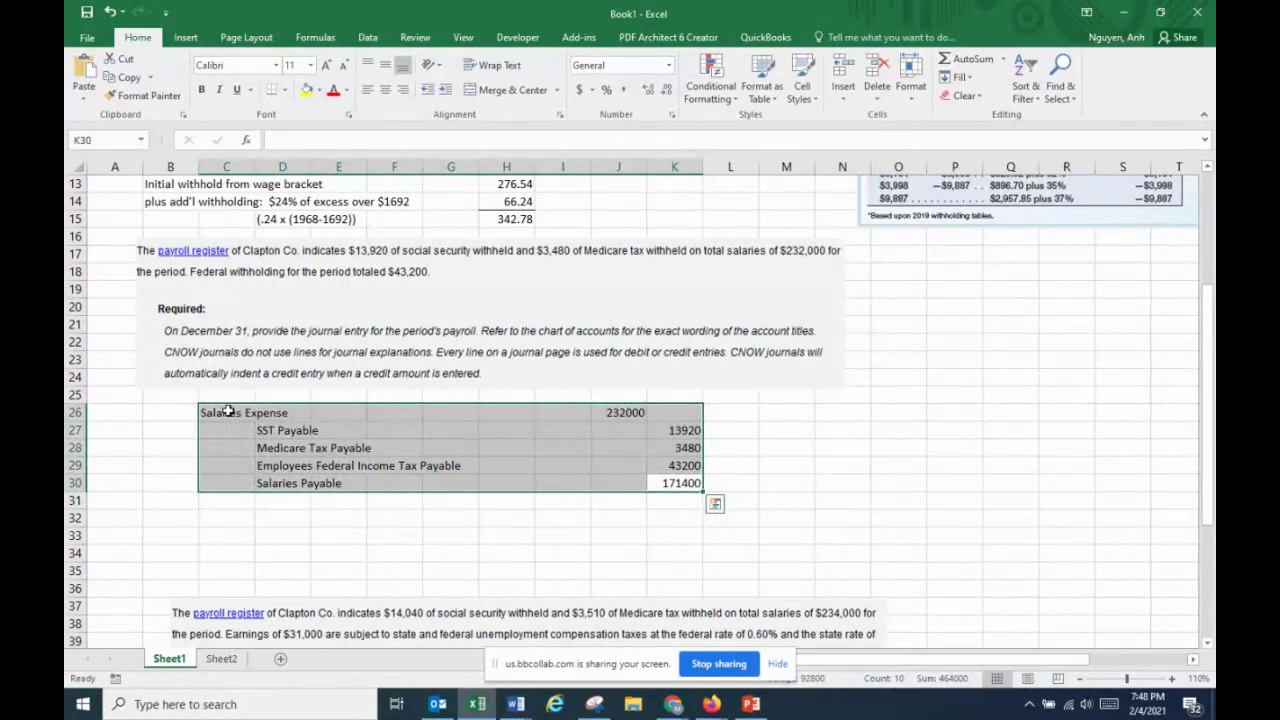
pyautogui.click(310, 90)
pyautogui.scroll(-4, 650, 435)
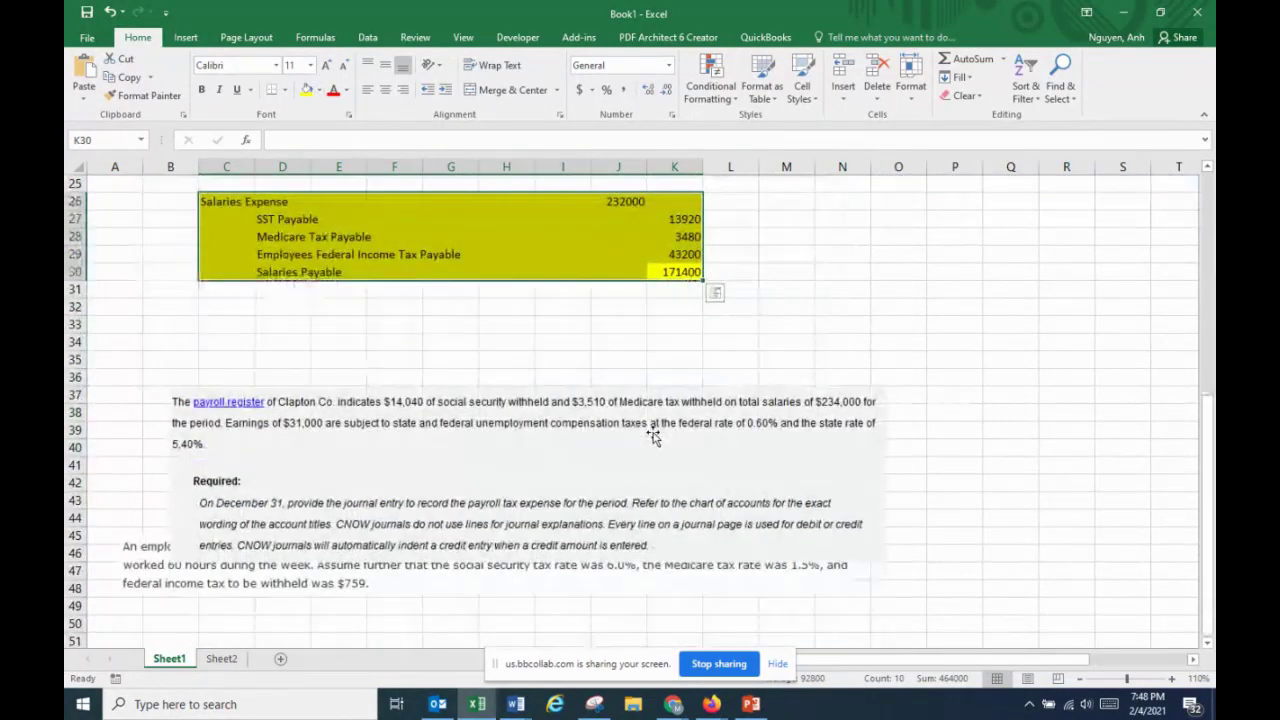
pyautogui.moveTo(597, 460); pyautogui.dragTo(562, 362)
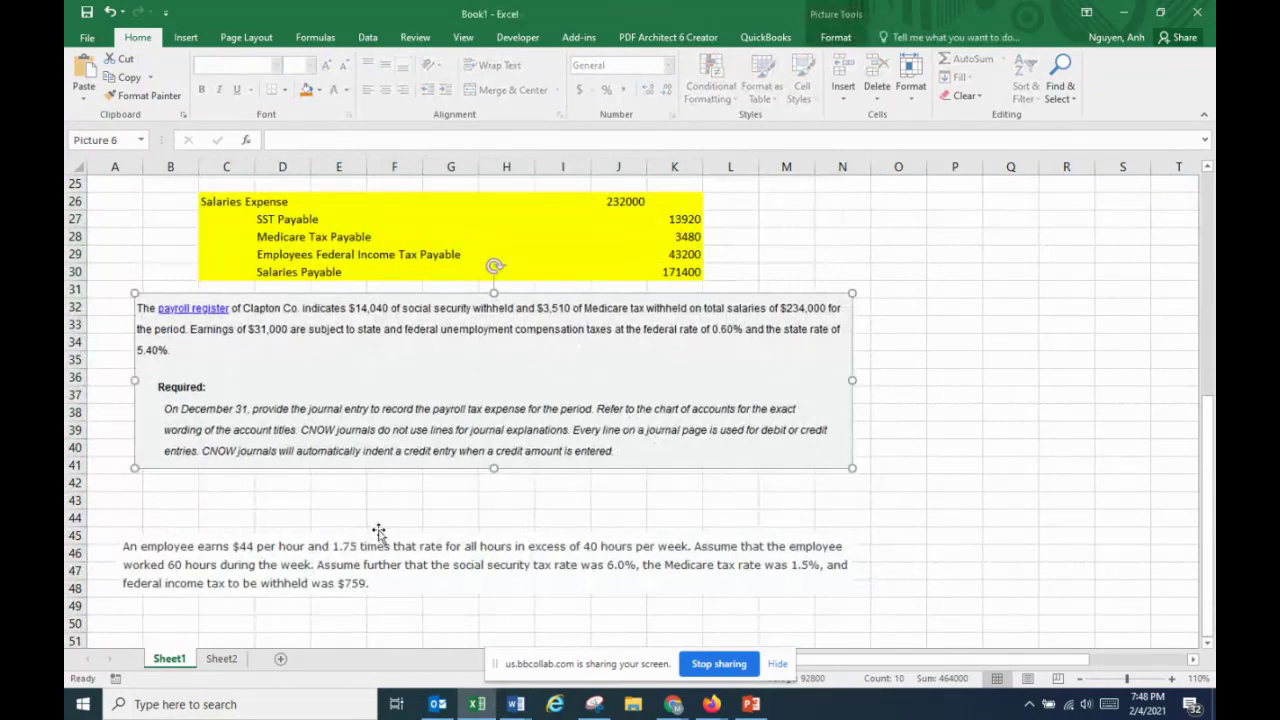
# Insert several blank rows at row 43 to make space between the payroll tax problem and the hourly employee problem
pyautogui.scroll(-2, 378, 533)
pyautogui.rightClick(88, 394)
pyautogui.click(110, 489)
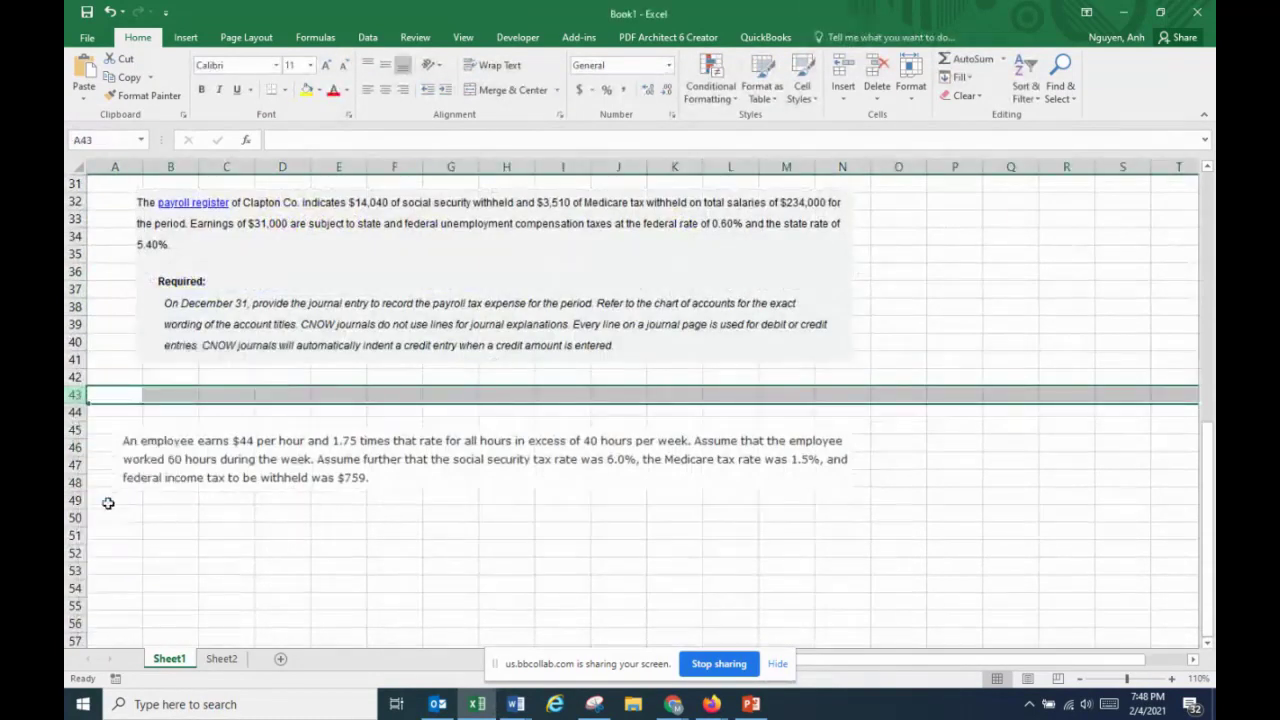
pyautogui.press('F4')
pyautogui.press('F4')
pyautogui.press('F4')
pyautogui.press('F4')
pyautogui.press('F4')
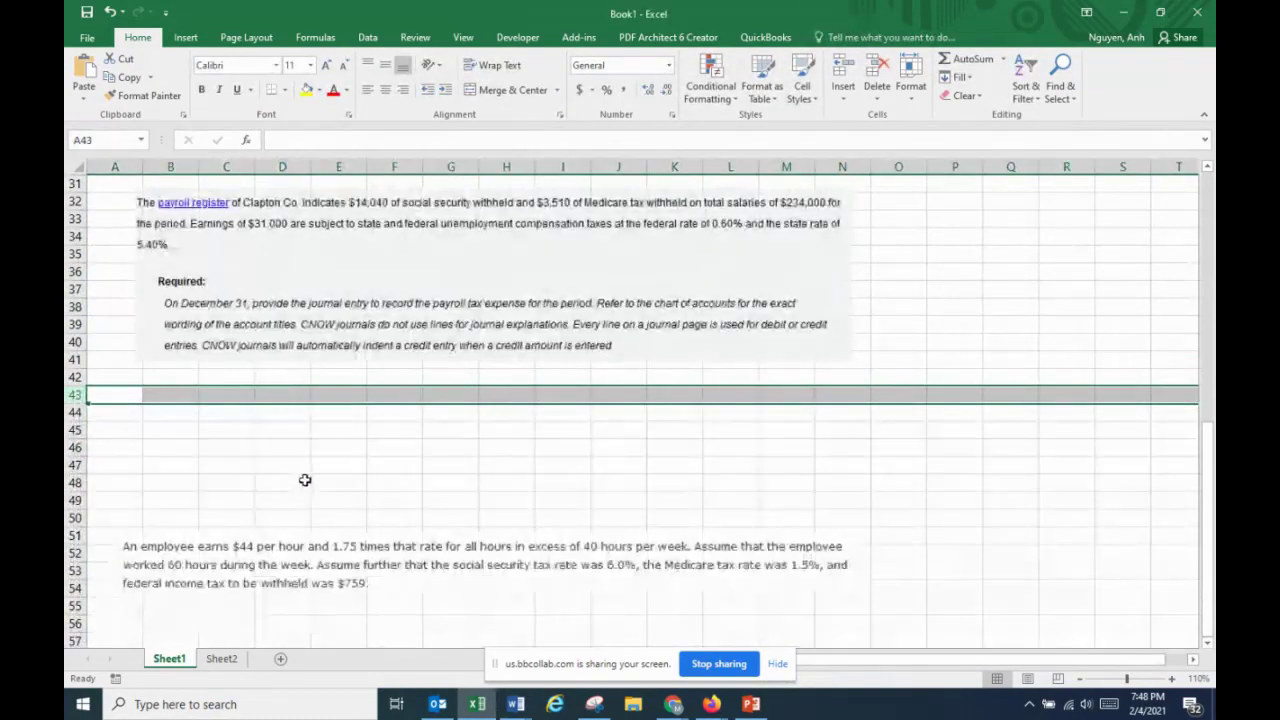
pyautogui.press('F4')
pyautogui.press('F4')
pyautogui.press('F4')
pyautogui.scroll(2, 334, 483)
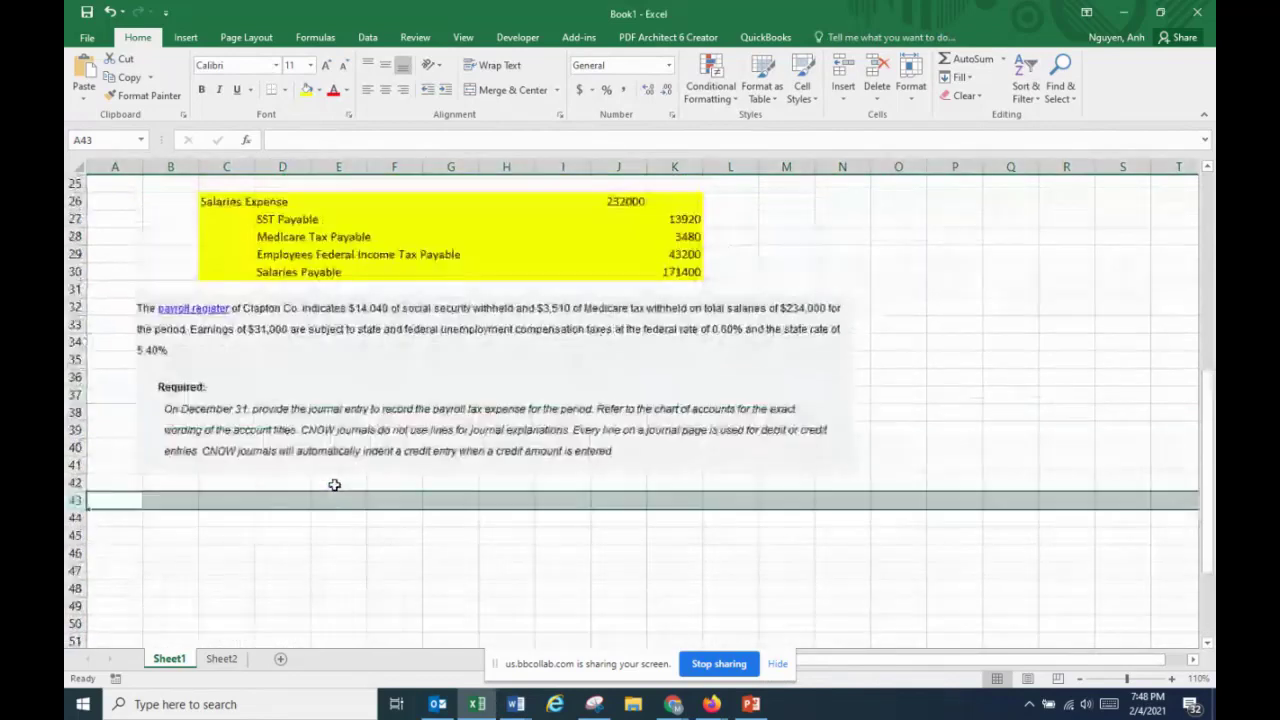
pyautogui.click(360, 552)
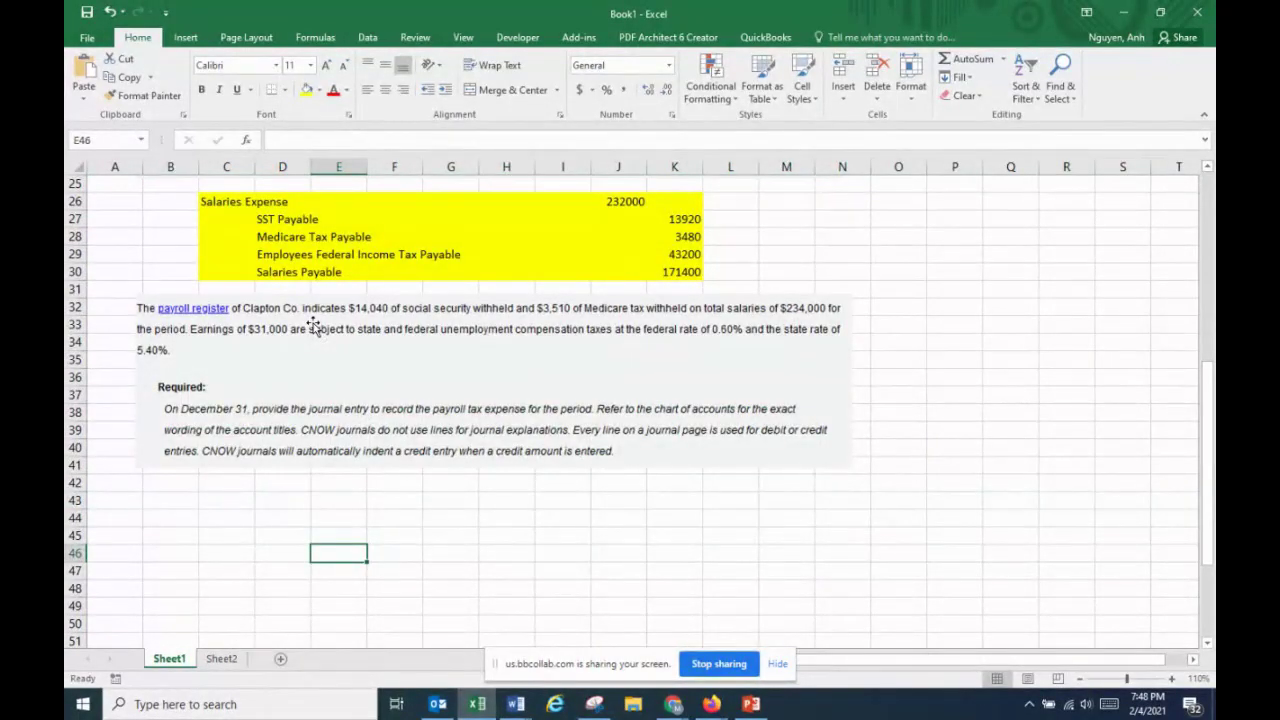
# Write the account title Payroll Tax Expense in cell C42
pyautogui.hotkey('alt', 'Tab')
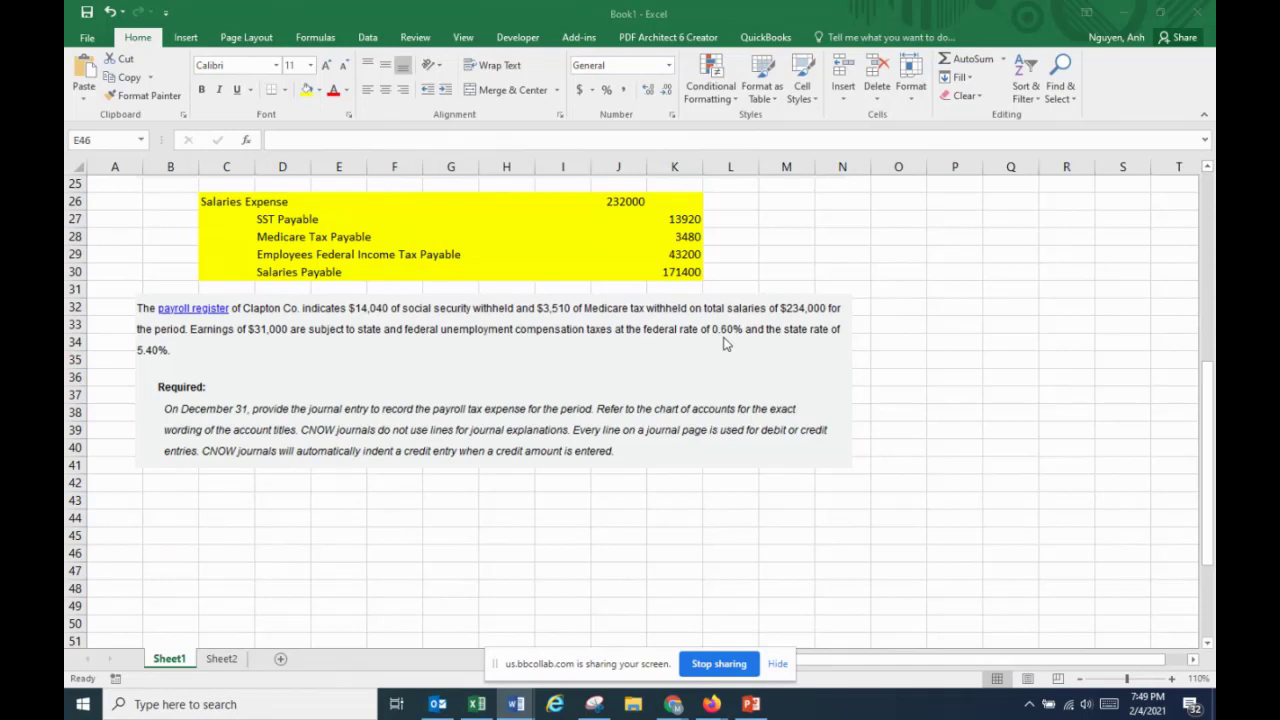
pyautogui.click(264, 483)
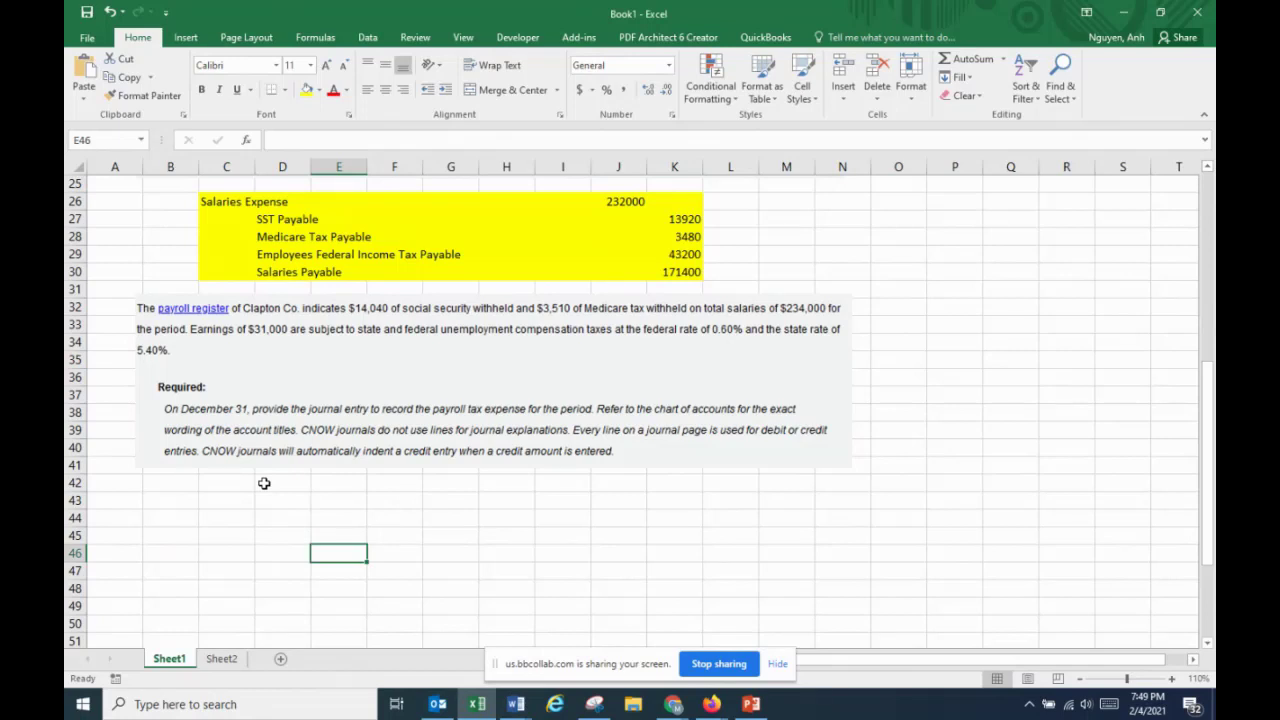
pyautogui.click(234, 485)
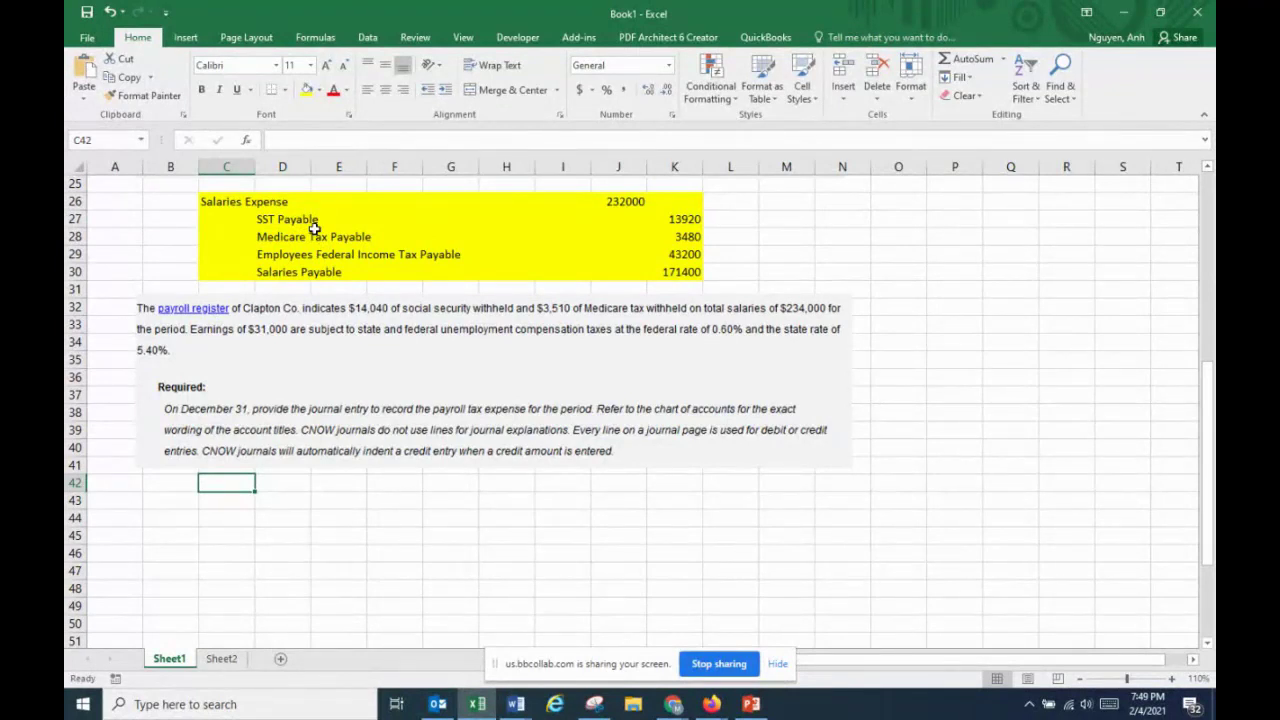
pyautogui.write('Payroll')
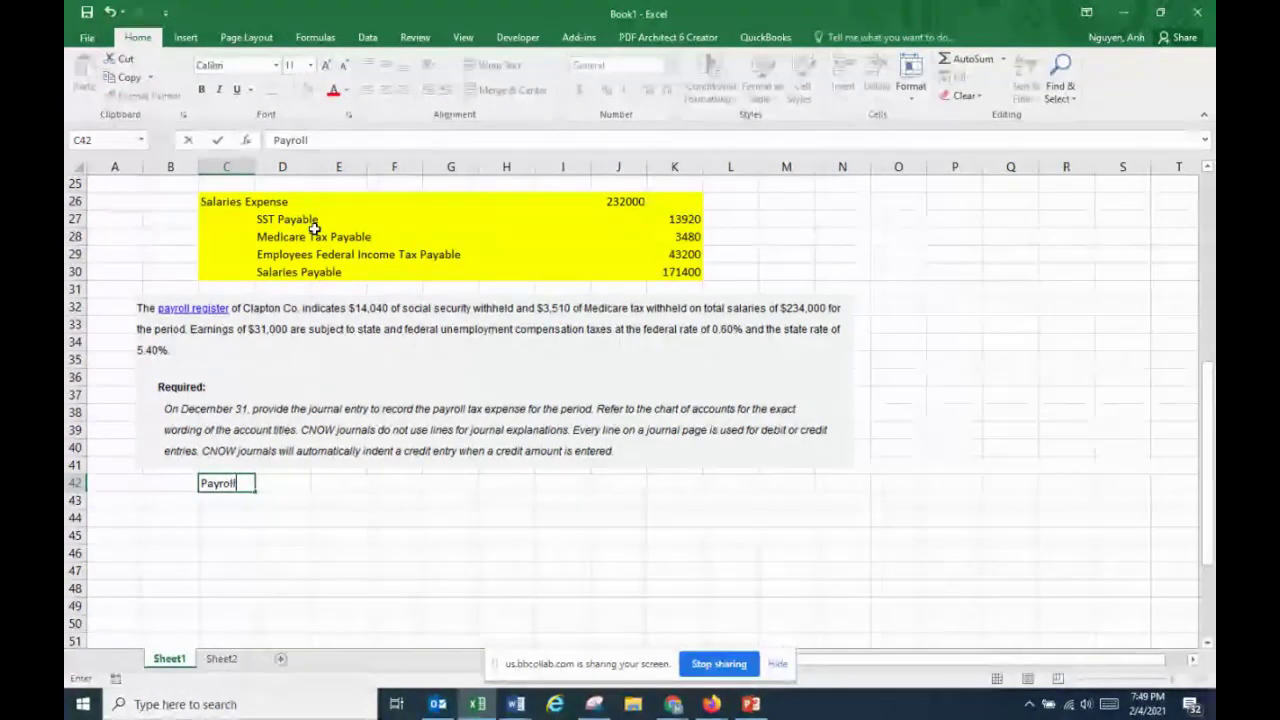
pyautogui.write(' Tax Exp')
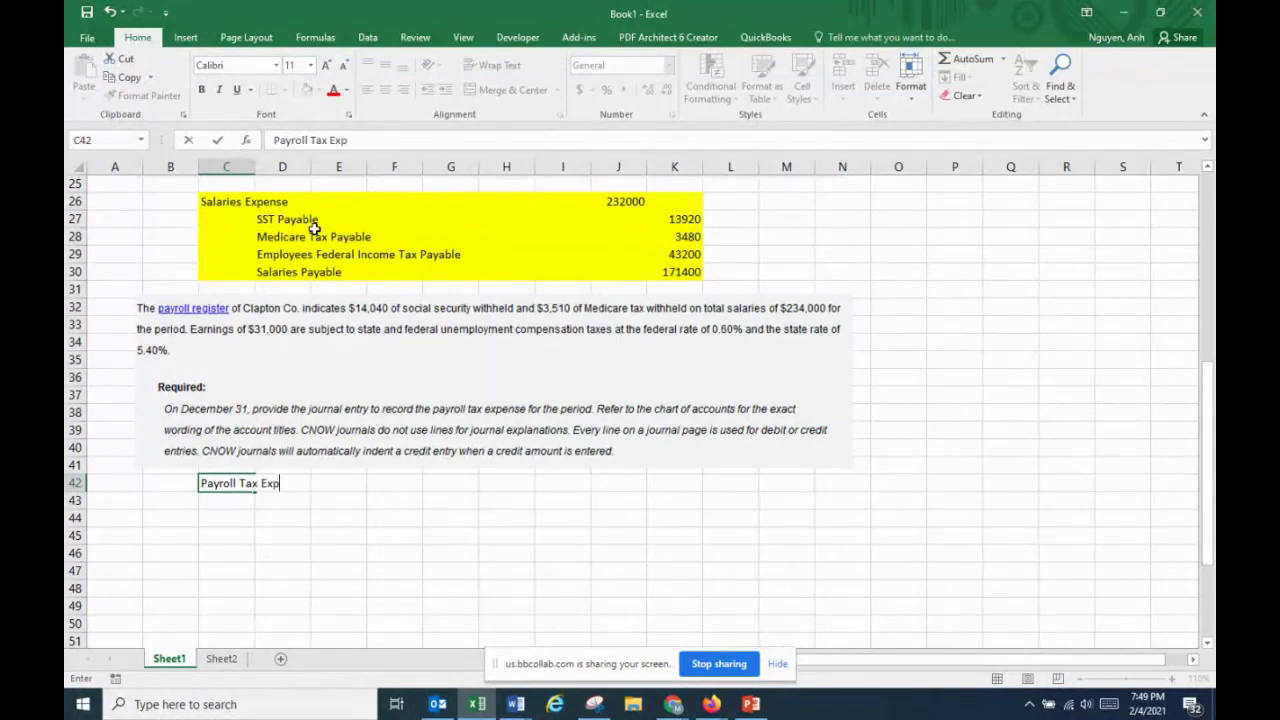
pyautogui.write('ense')
# Write the account titles SST Tax Payable in cell D43 and Medicare Tax Payable in cell D44
pyautogui.click(270, 503)
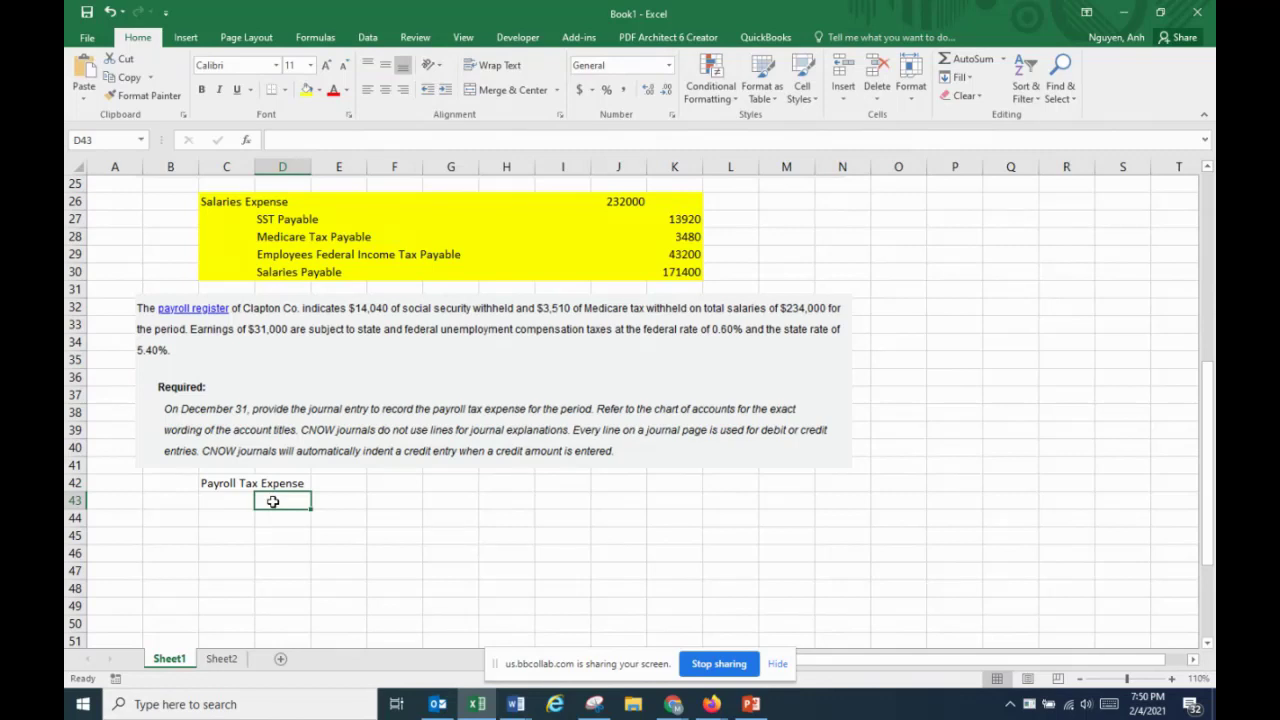
pyautogui.write('SST')
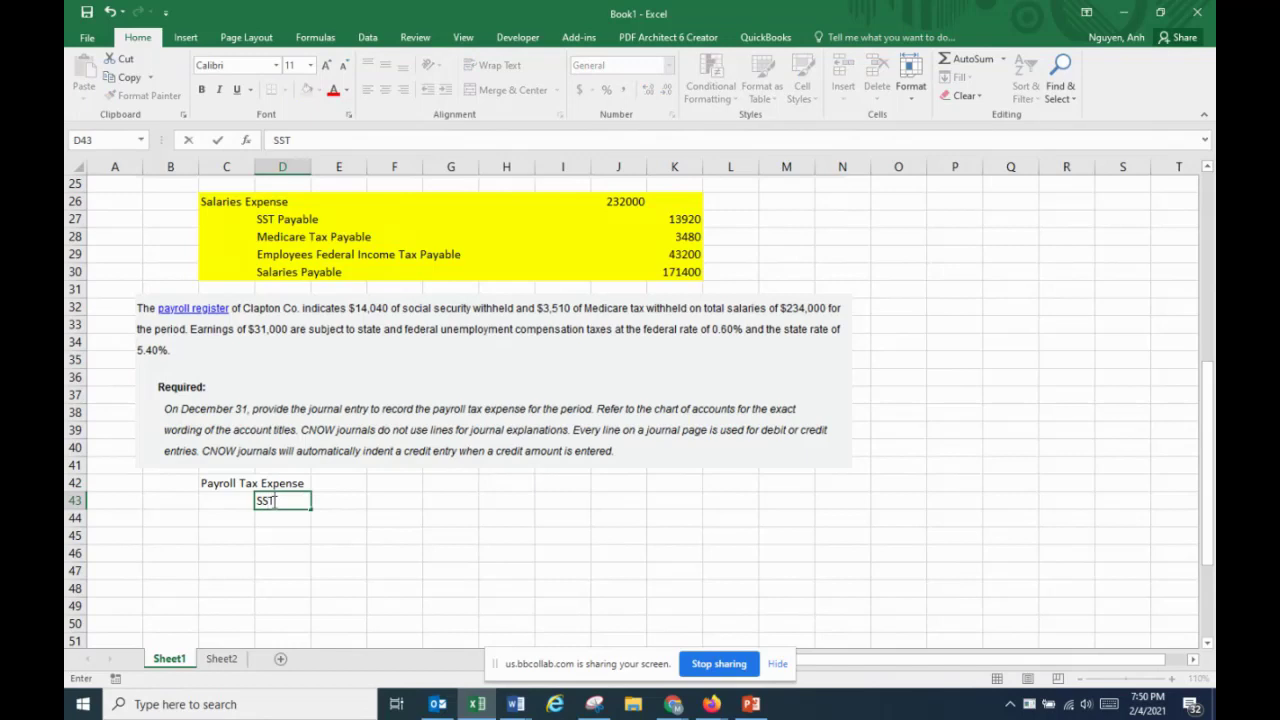
pyautogui.write(' Tax Payable')
pyautogui.press('Return')
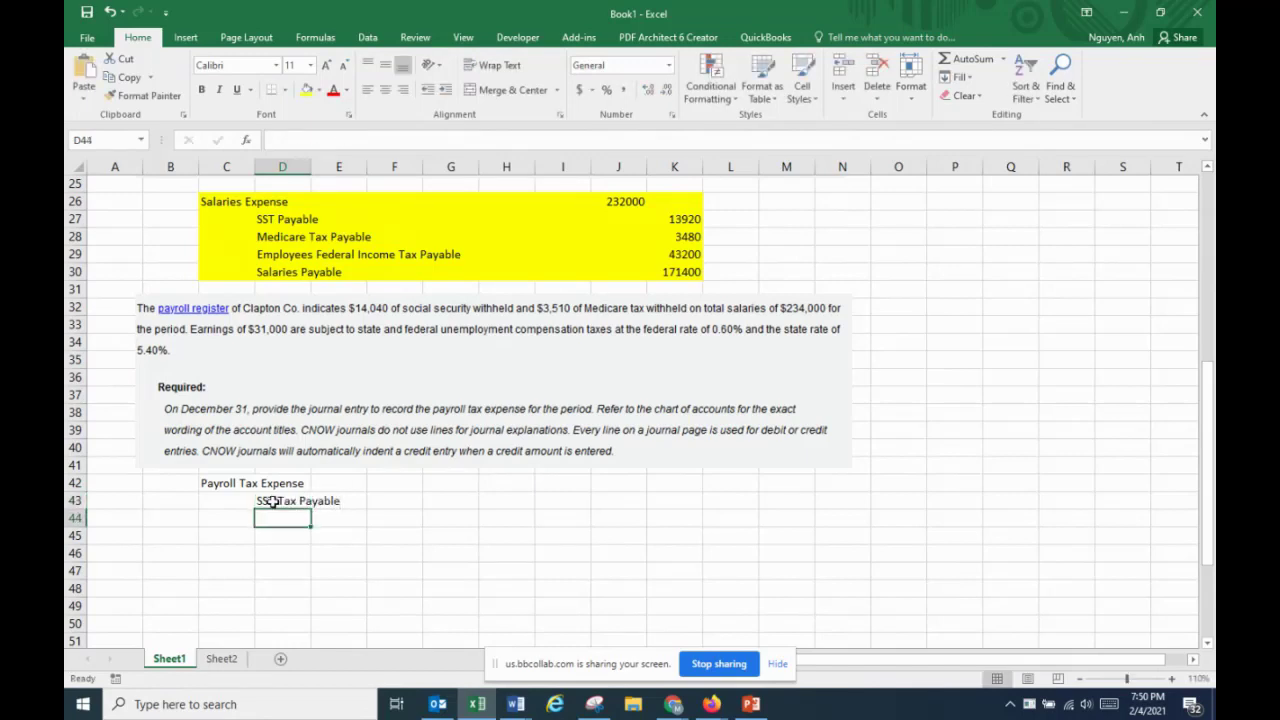
pyautogui.write('Media')
pyautogui.press('BackSpace')
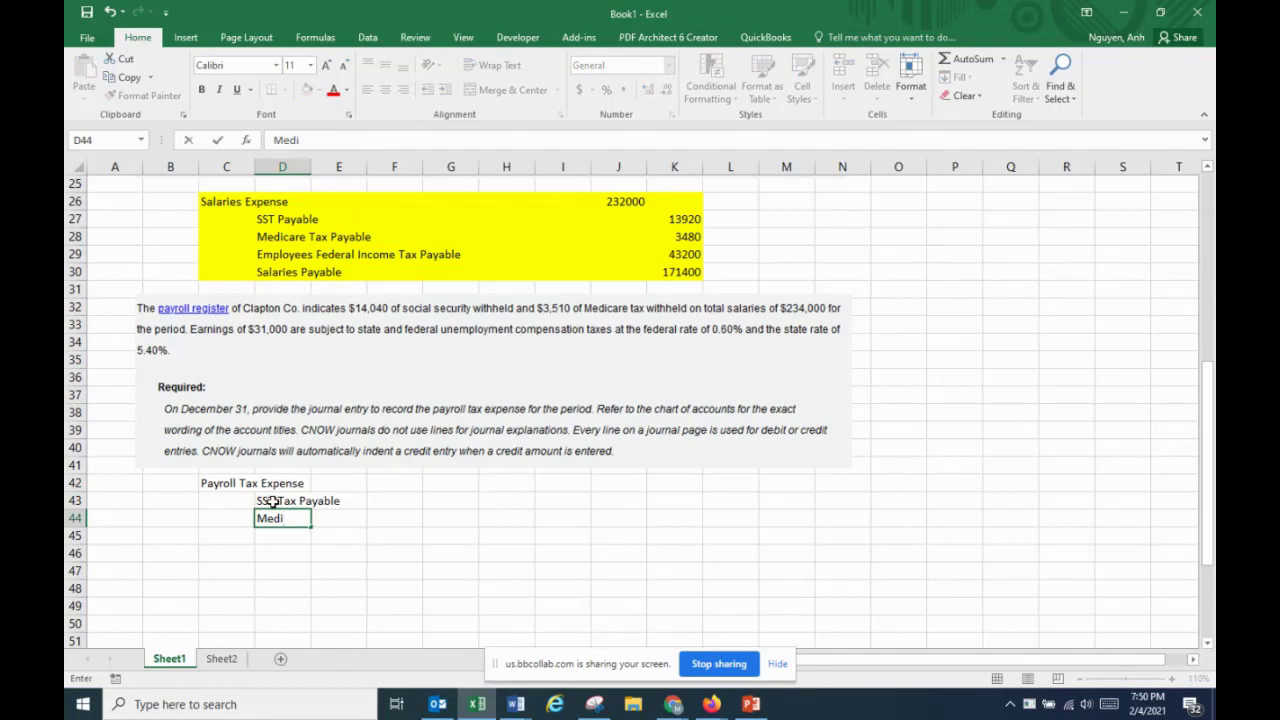
pyautogui.write('care Tax Payable')
pyautogui.press('Return')
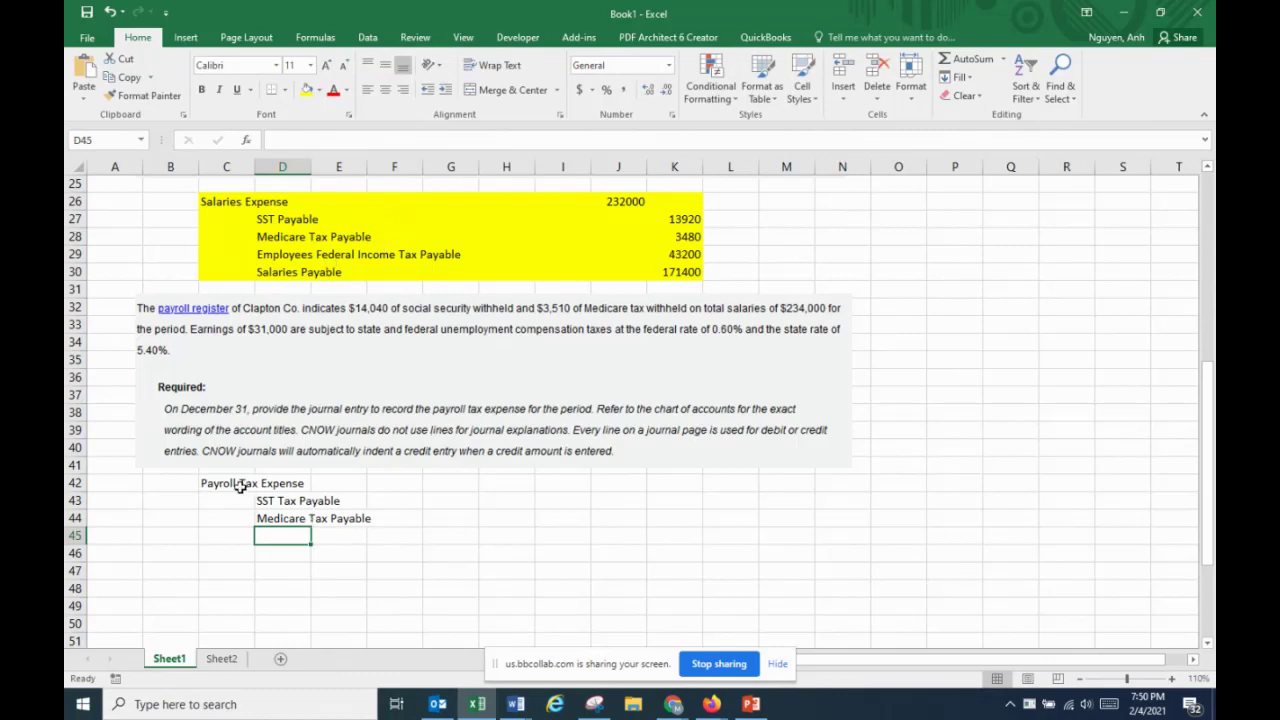
pyautogui.moveTo(223, 483); pyautogui.dragTo(797, 586)
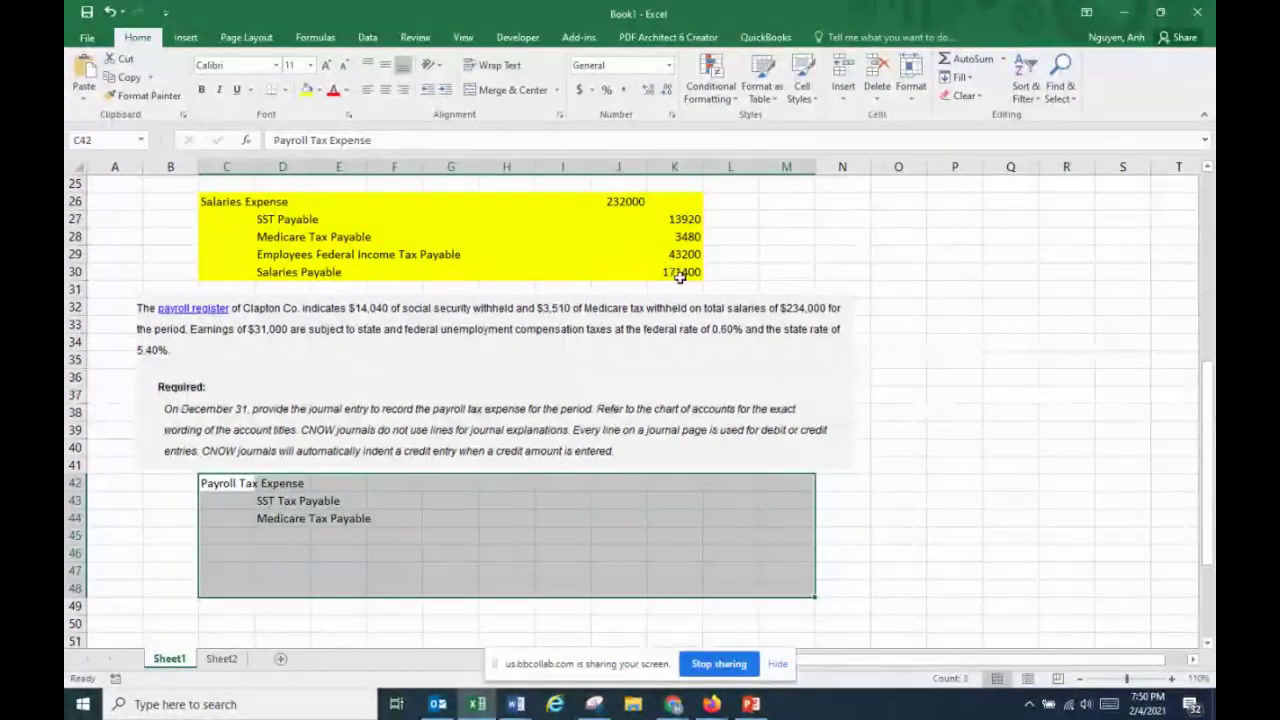
pyautogui.moveTo(682, 272); pyautogui.dragTo(263, 277)
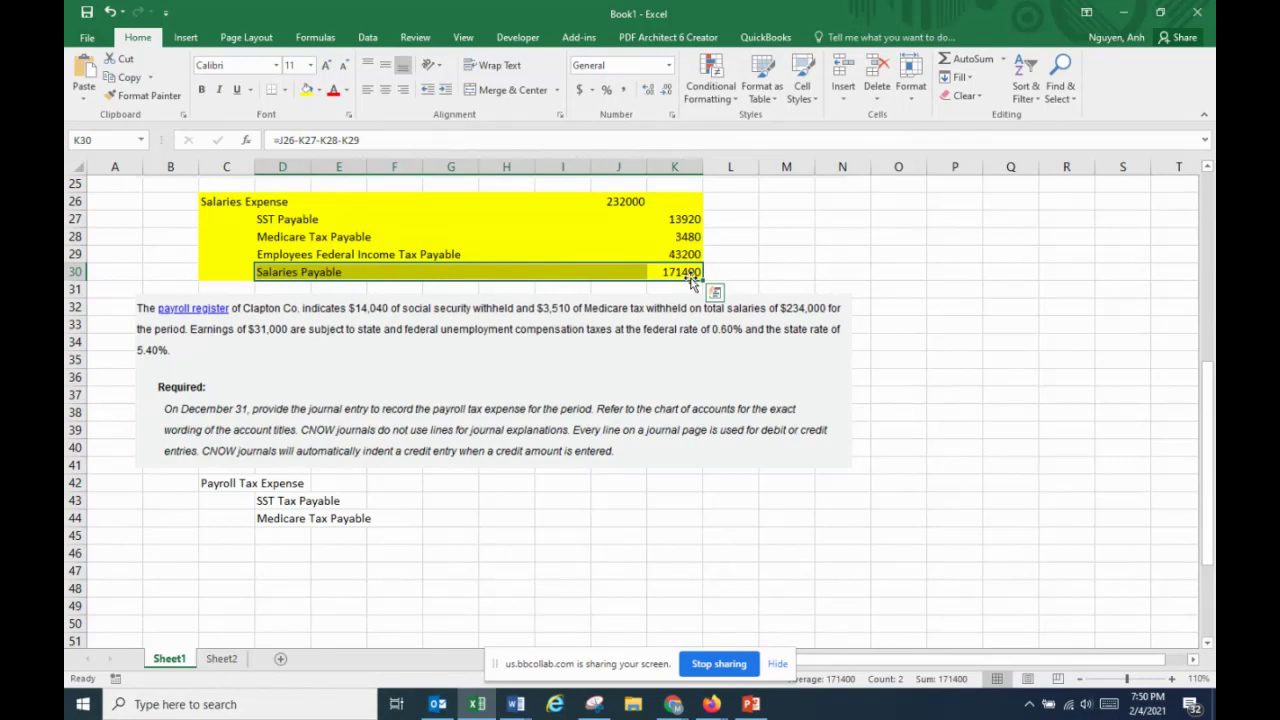
pyautogui.moveTo(684, 219); pyautogui.dragTo(681, 254)
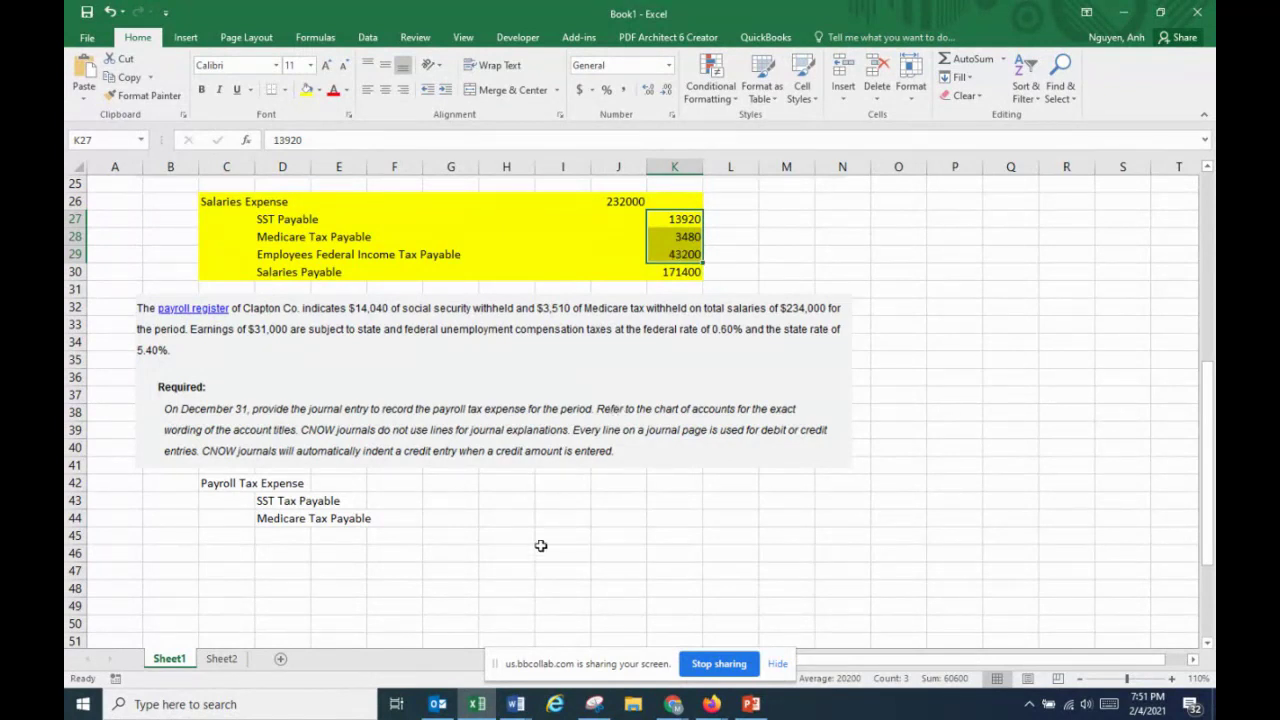
pyautogui.scroll(-1, 560, 470)
pyautogui.moveTo(243, 434); pyautogui.dragTo(712, 521)
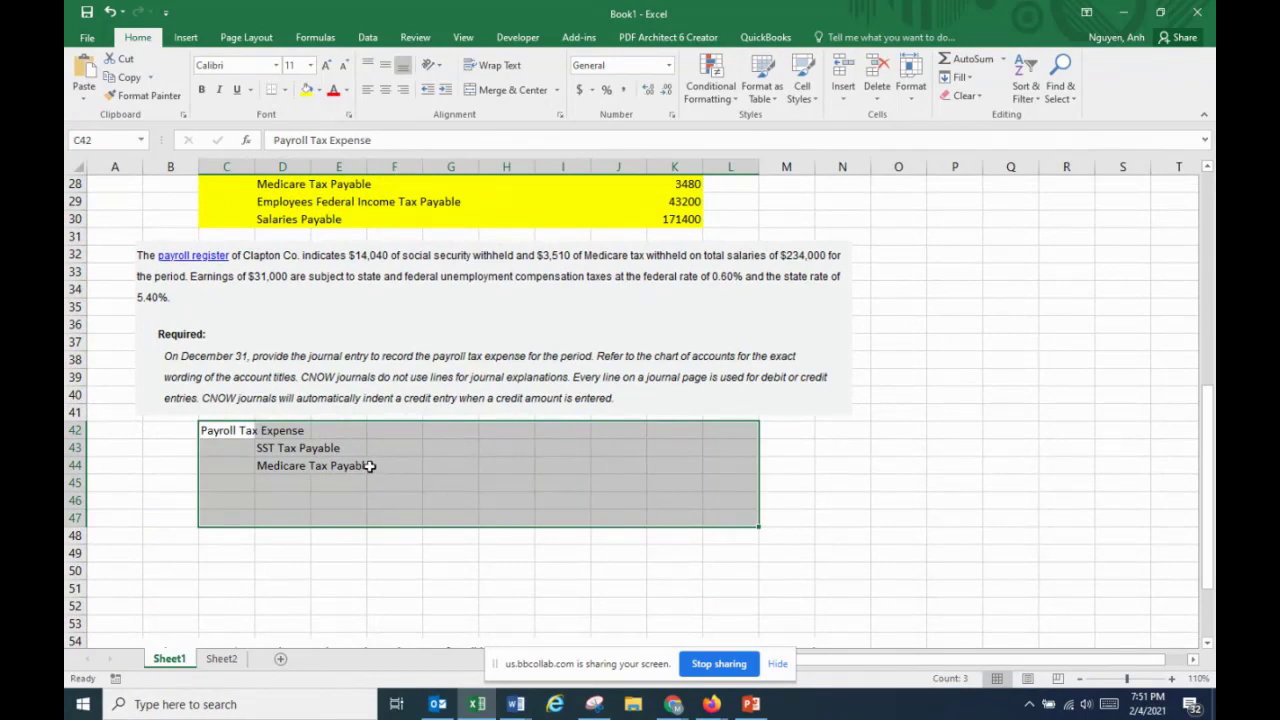
pyautogui.scroll(1, 369, 466)
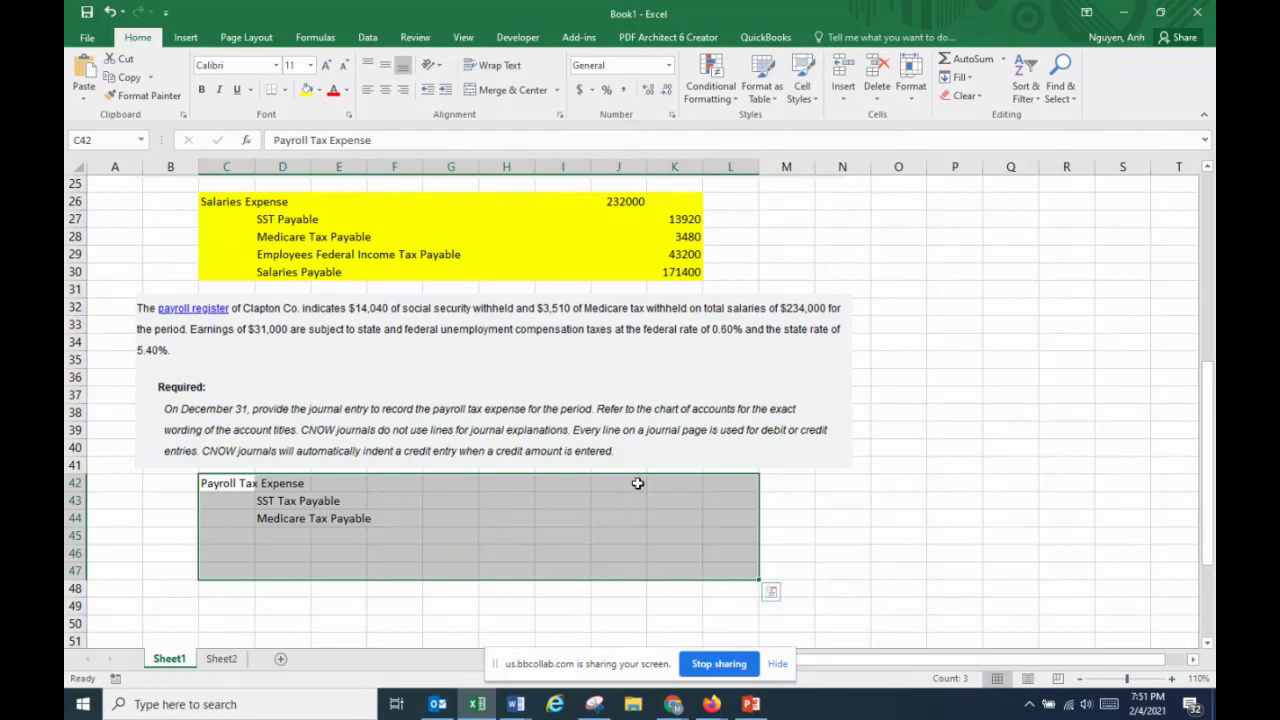
# Write the account titles SUTA Payable in cell D45 and FUTA Payable in cell D46
pyautogui.click(284, 533)
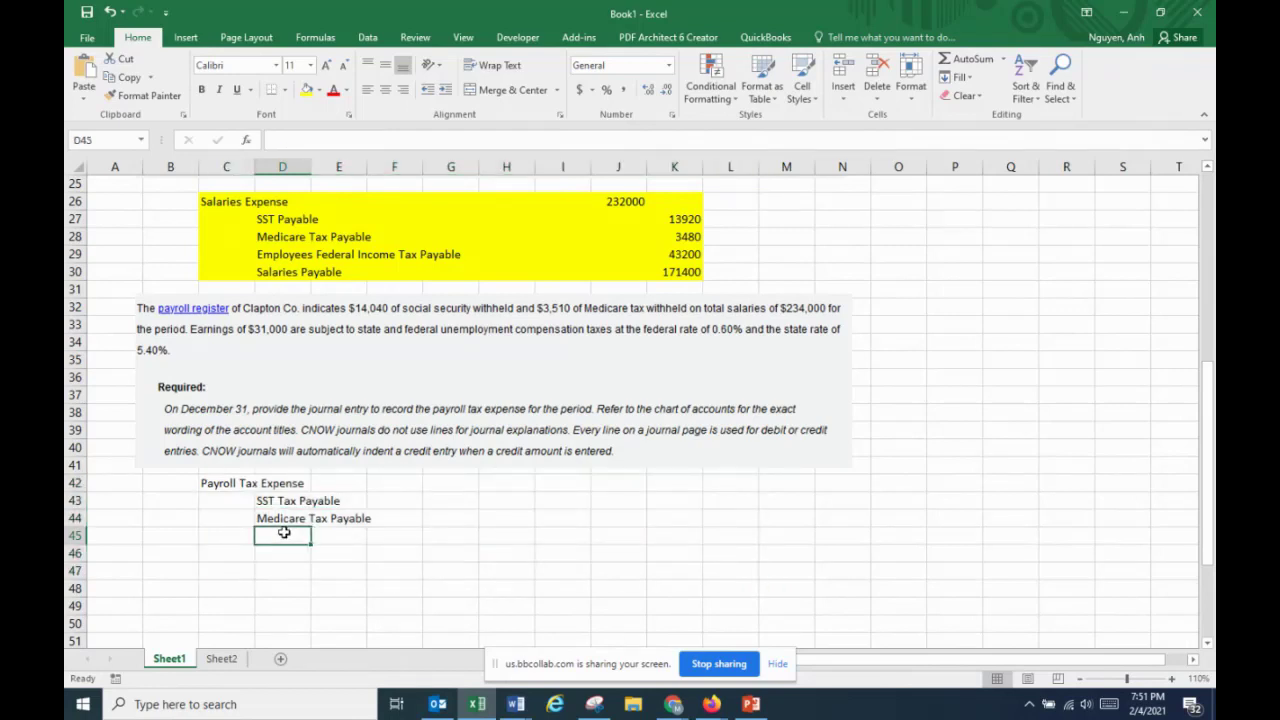
pyautogui.write('SST T')
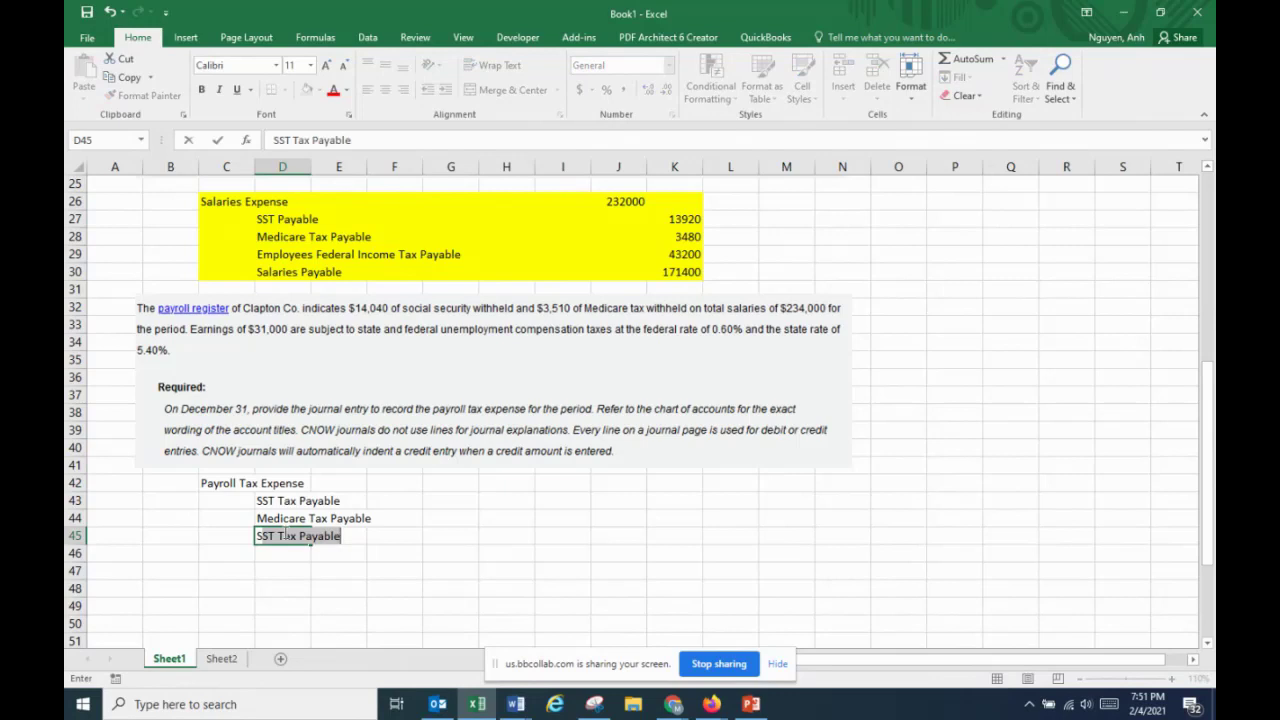
pyautogui.press('BackSpace')
pyautogui.press('BackSpace')
pyautogui.press('BackSpace')
pyautogui.press('BackSpace')
pyautogui.press('BackSpace')
pyautogui.write('UTA')
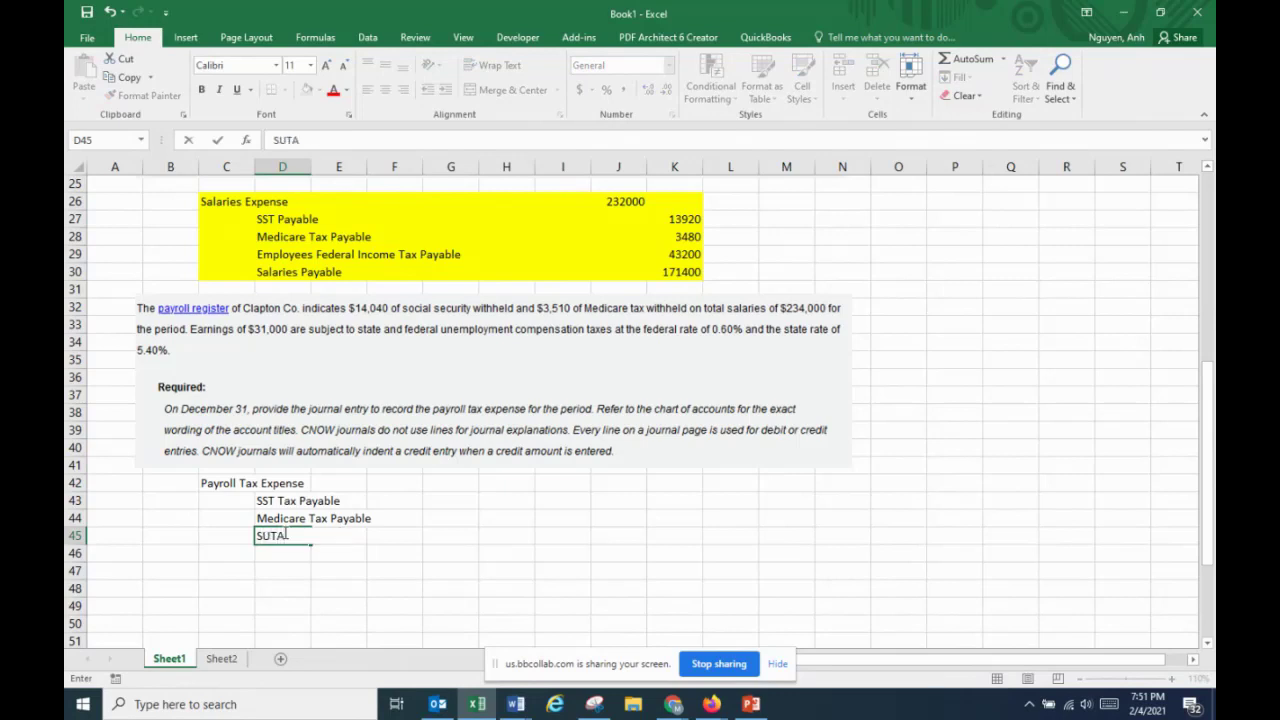
pyautogui.write(' Payable')
pyautogui.press('Return')
pyautogui.write('FU')
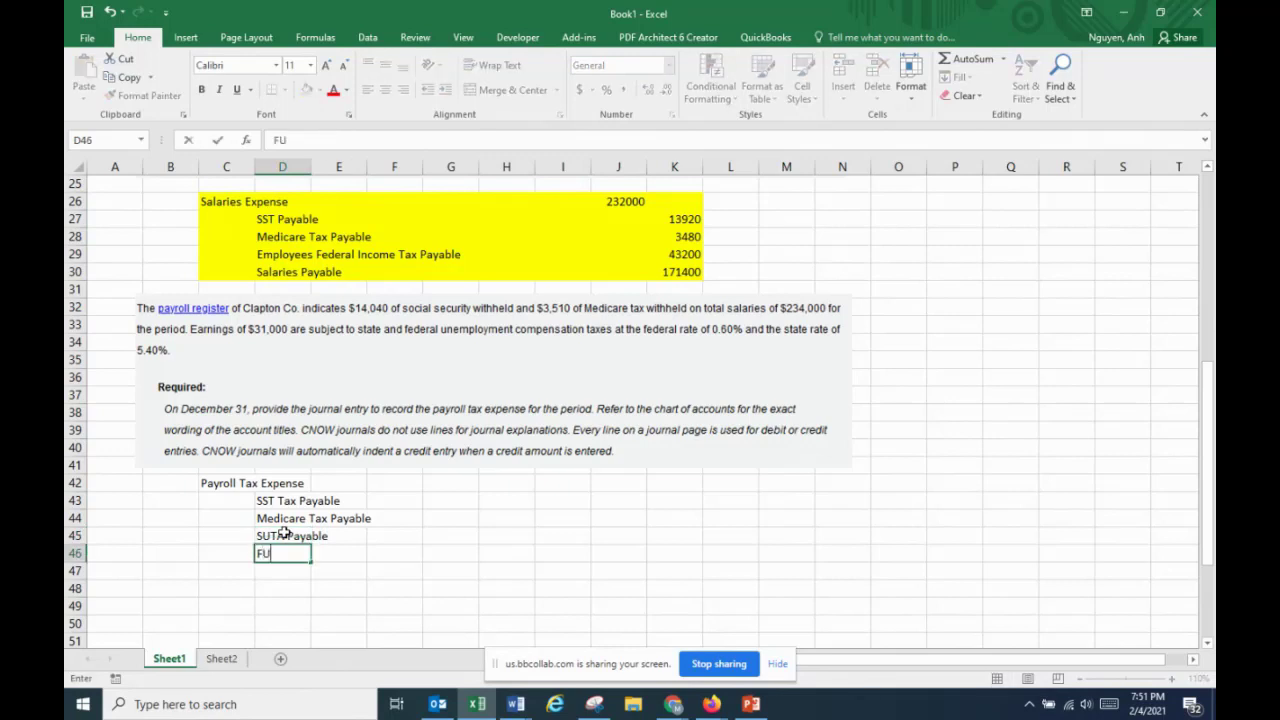
pyautogui.write('TA Payable')
pyautogui.click(284, 533)
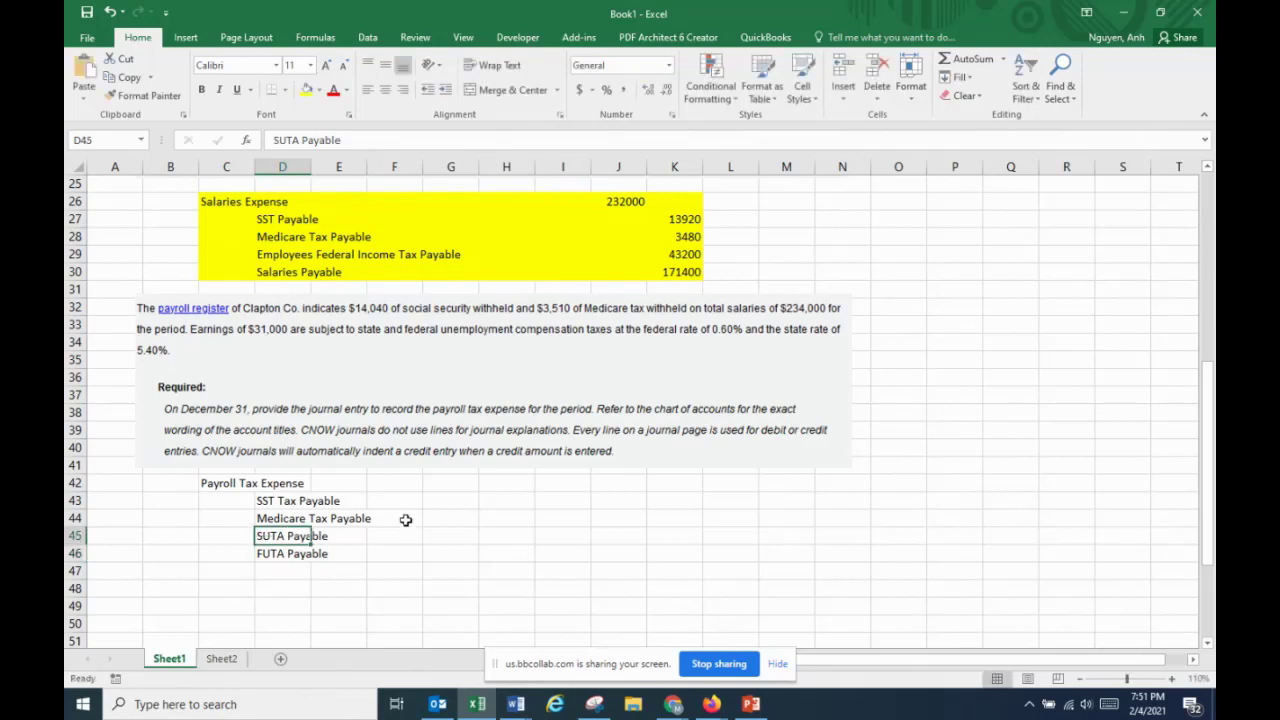
# Enter the social security tax credit of 14040 in cell K43 and the Medicare tax credit of 3510 in cell K44
pyautogui.click(619, 484)
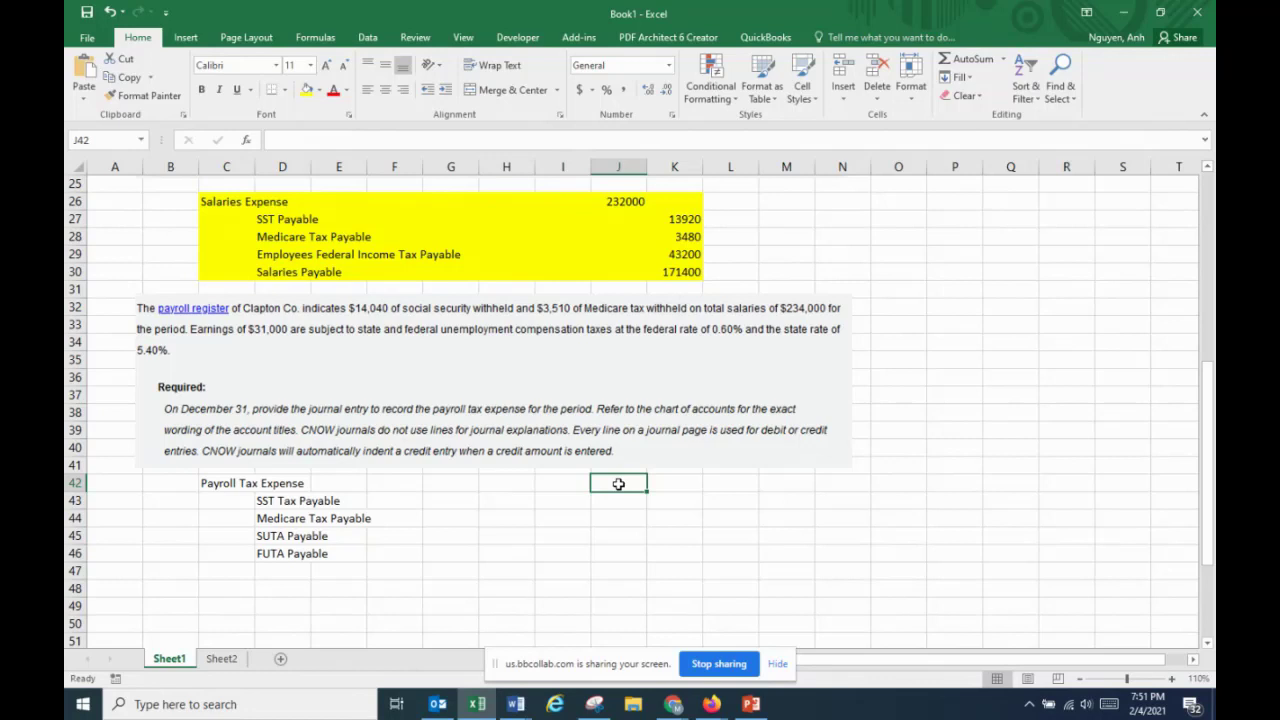
pyautogui.press('Down')
pyautogui.press('Right')
pyautogui.write('14')
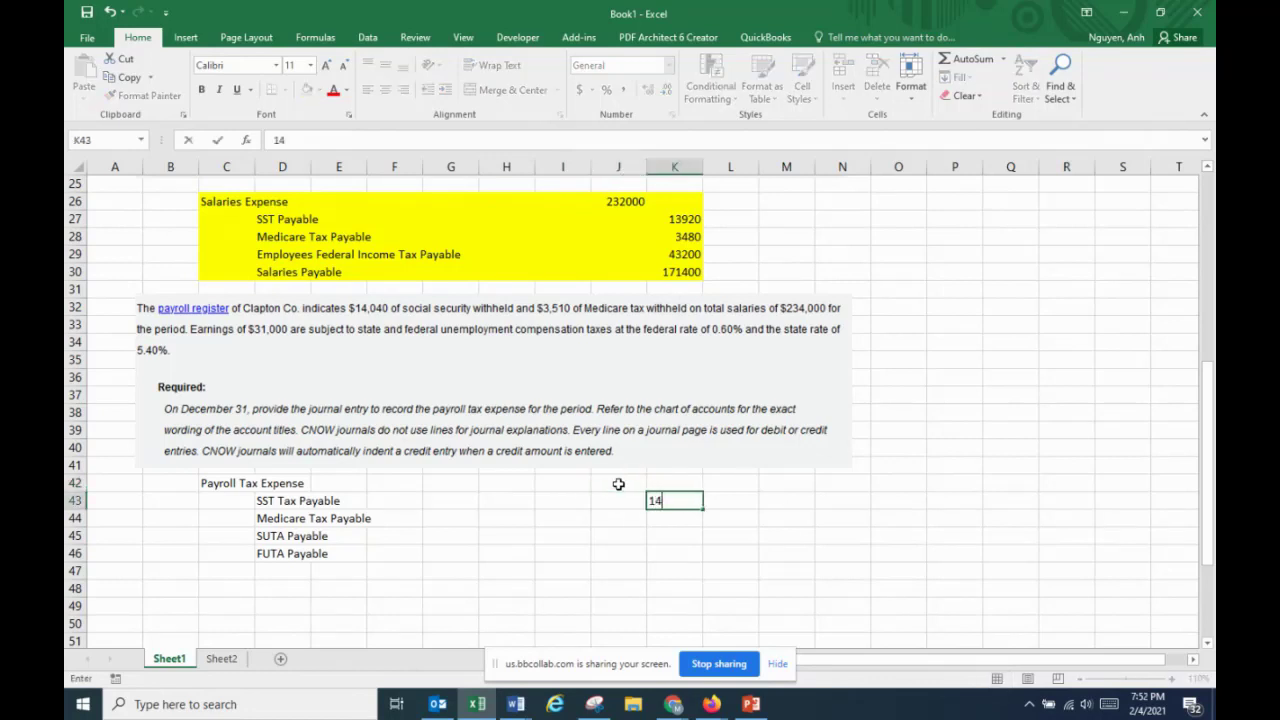
pyautogui.write('040')
pyautogui.press('Return')
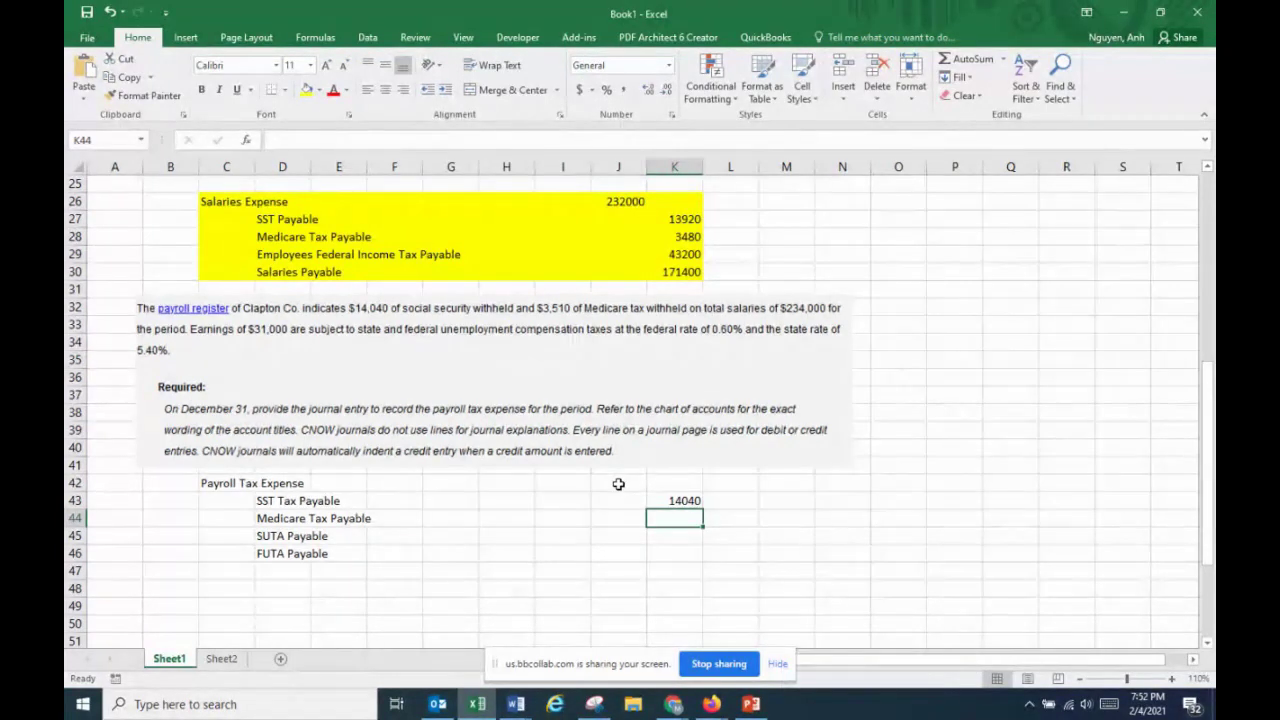
pyautogui.write('3510')
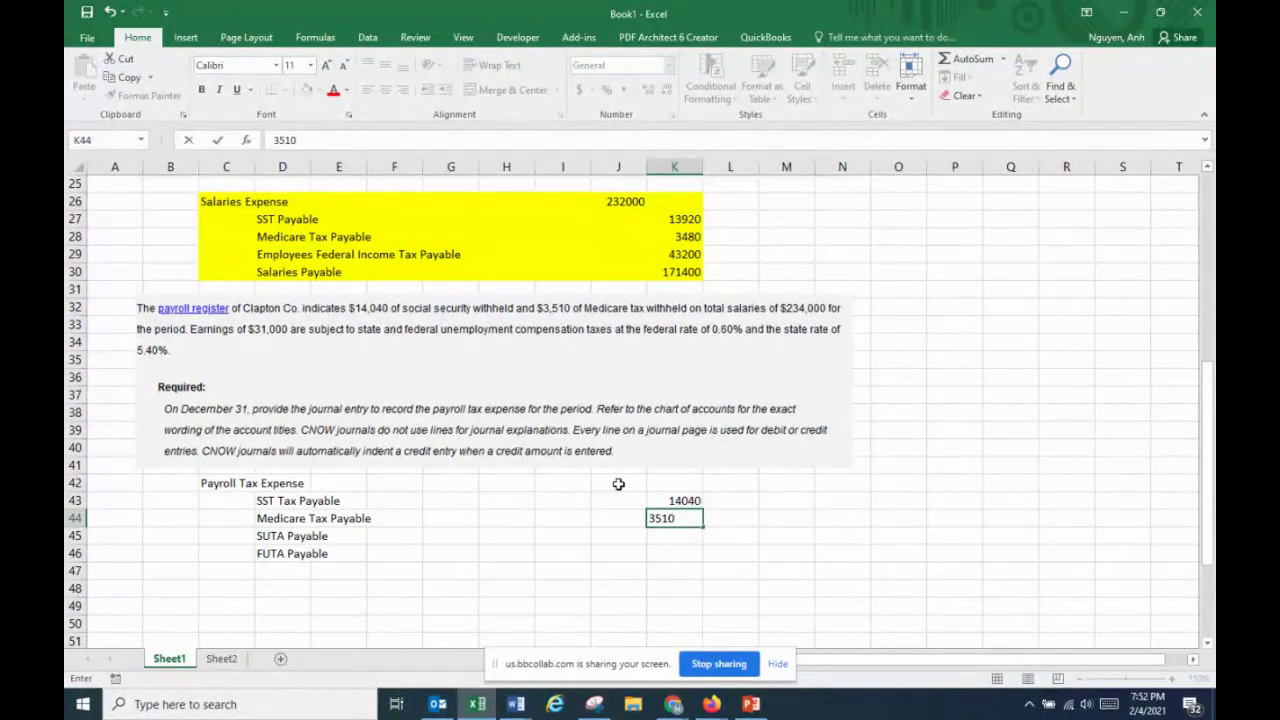
pyautogui.press('Return')
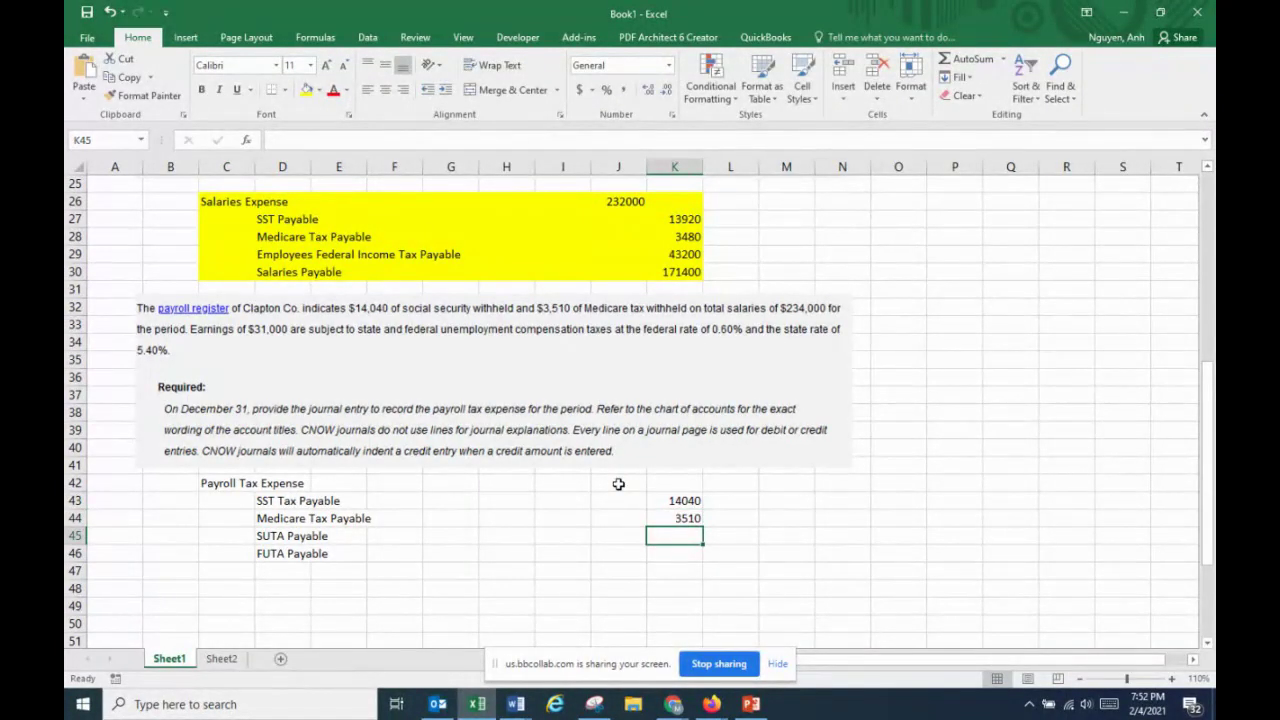
# Note the SUTA calculation as the text "31000 x5.40%" in cell F45
pyautogui.press('Left')
pyautogui.press('Left')
pyautogui.press('Left')
pyautogui.press('Left')
pyautogui.press('Left')
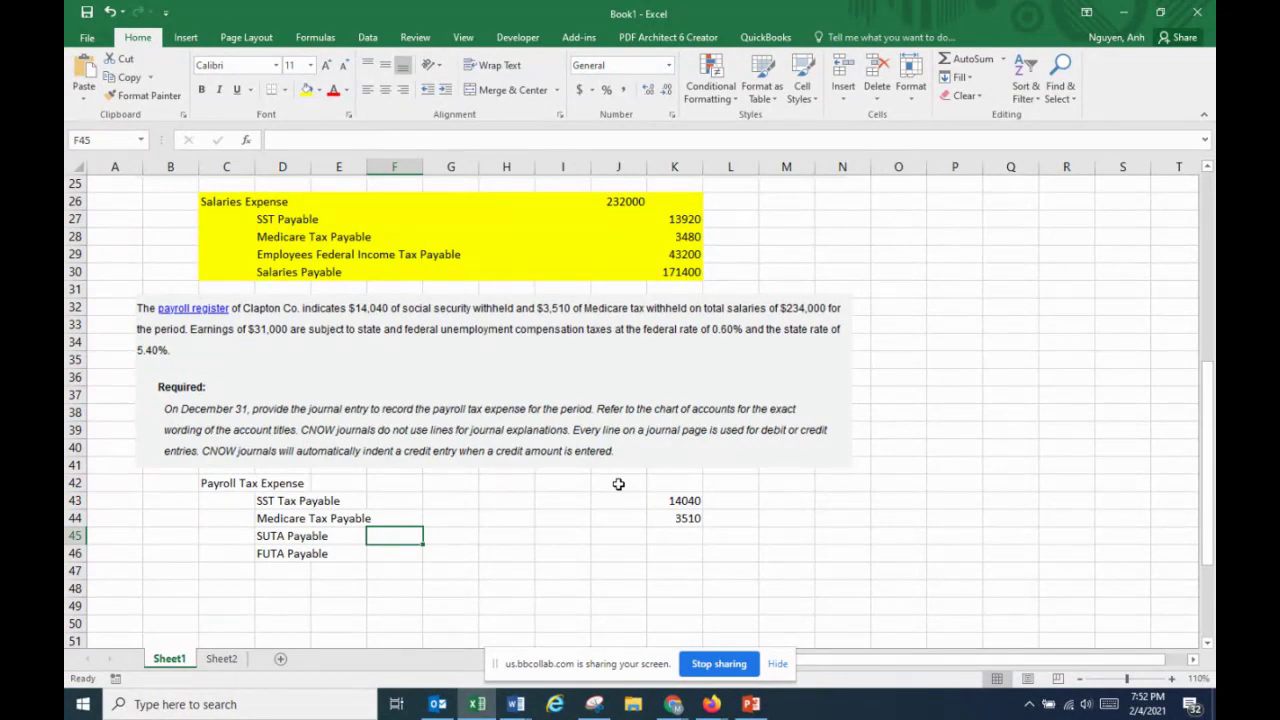
pyautogui.write("'31000")
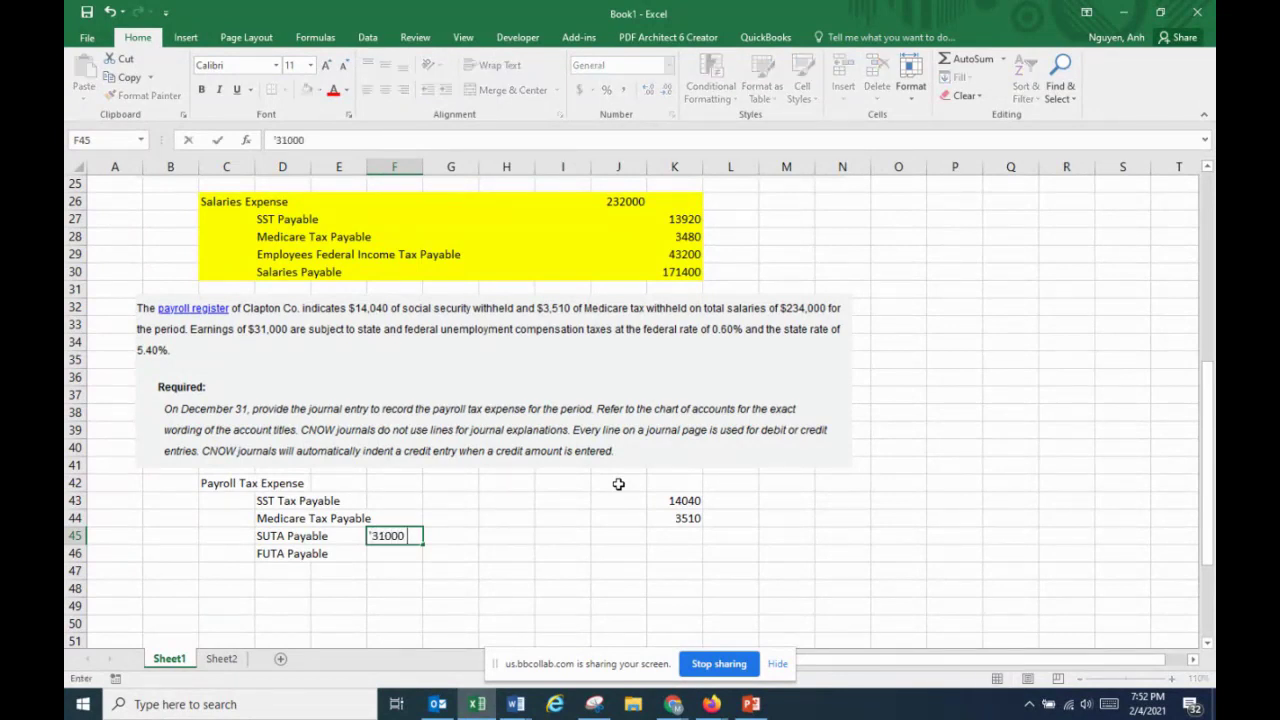
pyautogui.write(' x5.40%')
pyautogui.press('Return')
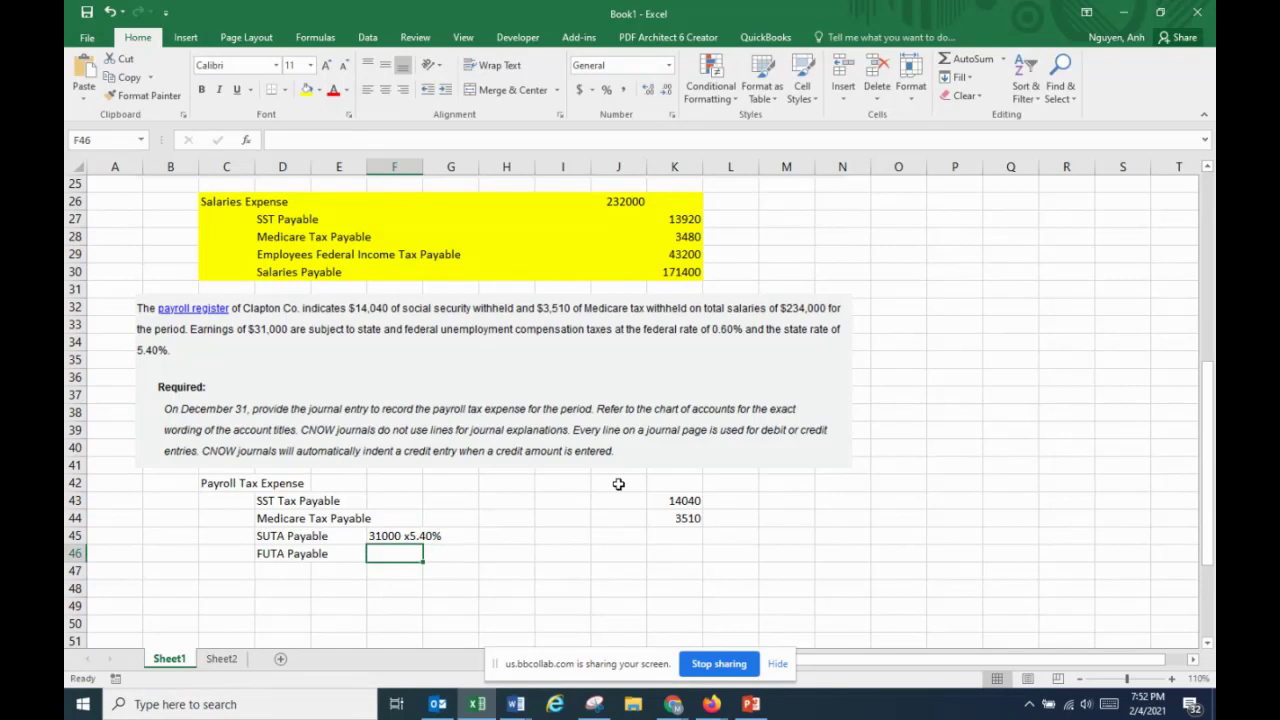
# Note the FUTA calculation as the text "31000 x.6%" in cell F46
pyautogui.write('31000')
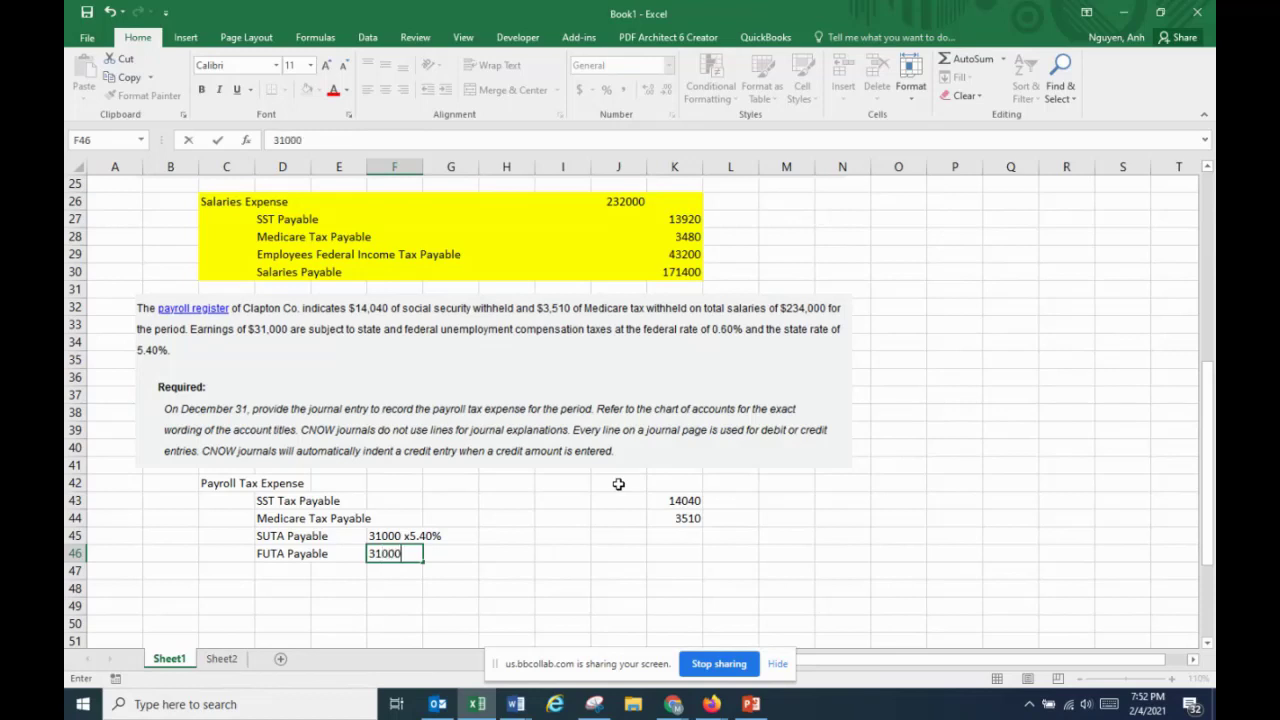
pyautogui.write(' x.6%')
pyautogui.click(597, 554)
# Enter the formula =31000*.540 in cell K45 as the SUTA Payable credit
pyautogui.click(686, 535)
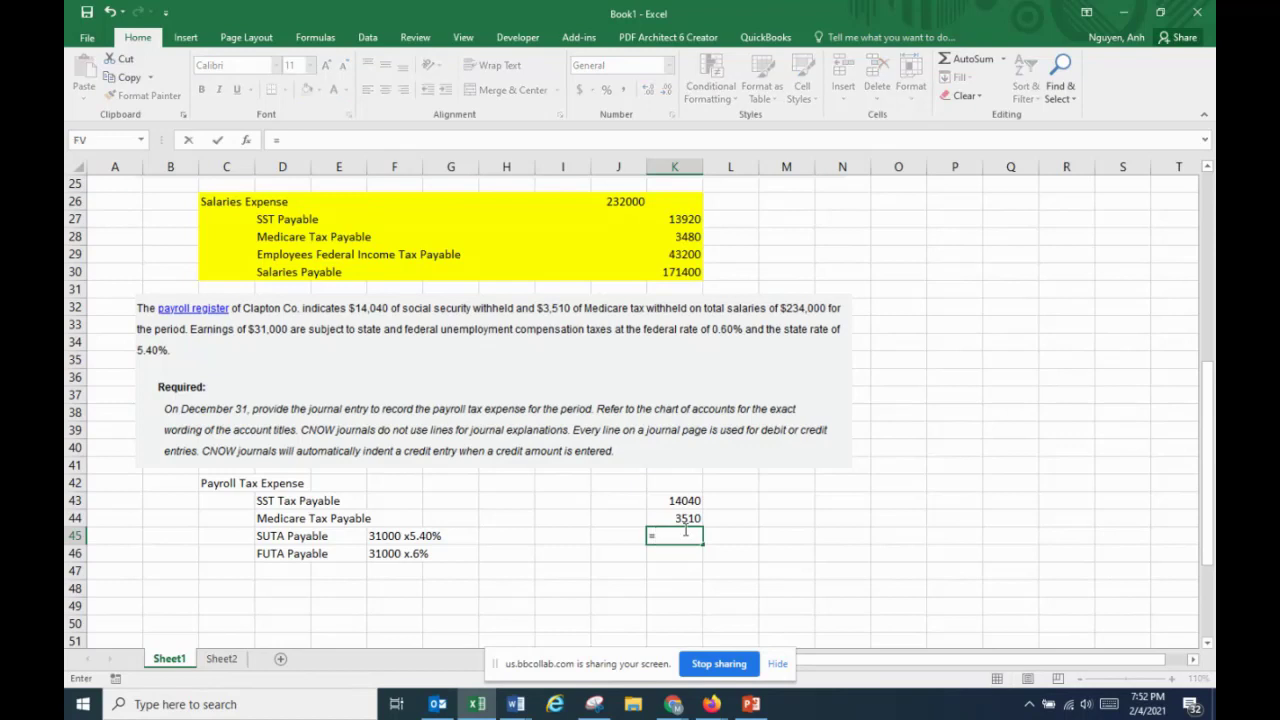
pyautogui.write('31000*.540')
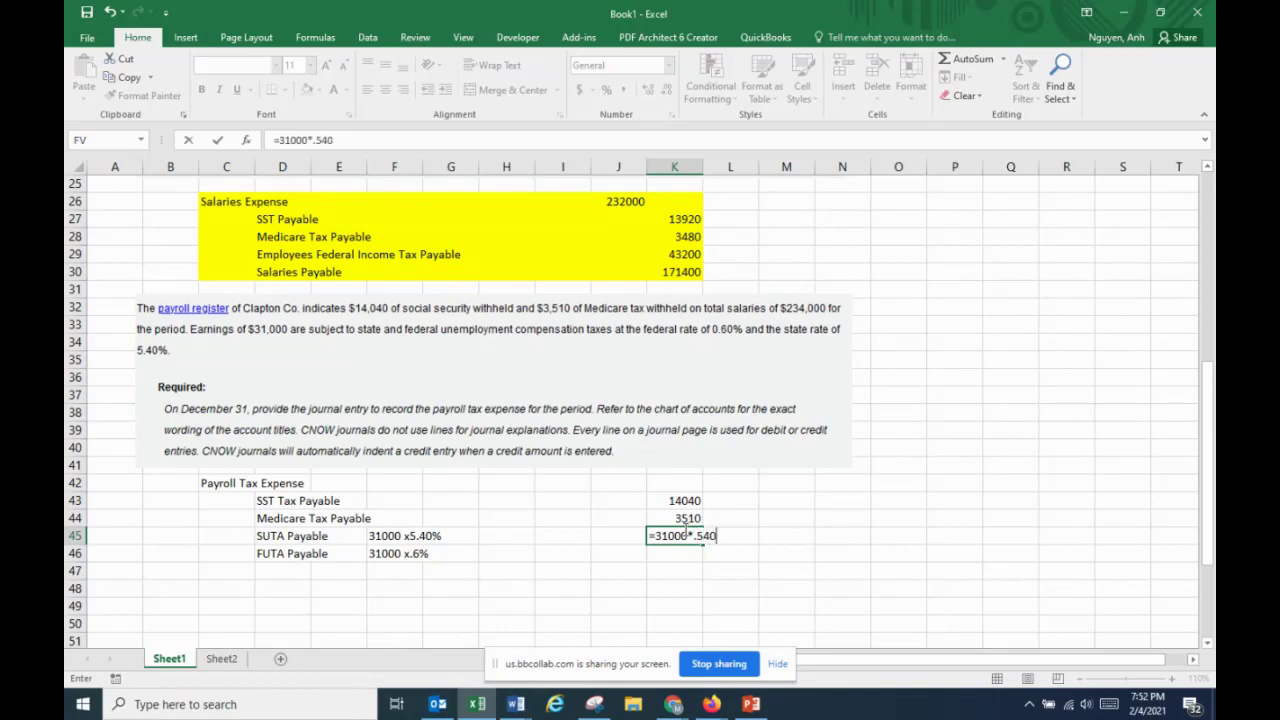
pyautogui.press('Return')
# Enter the formula =.006*31000 in cell K46 as the FUTA Payable credit
pyautogui.write('=.06')
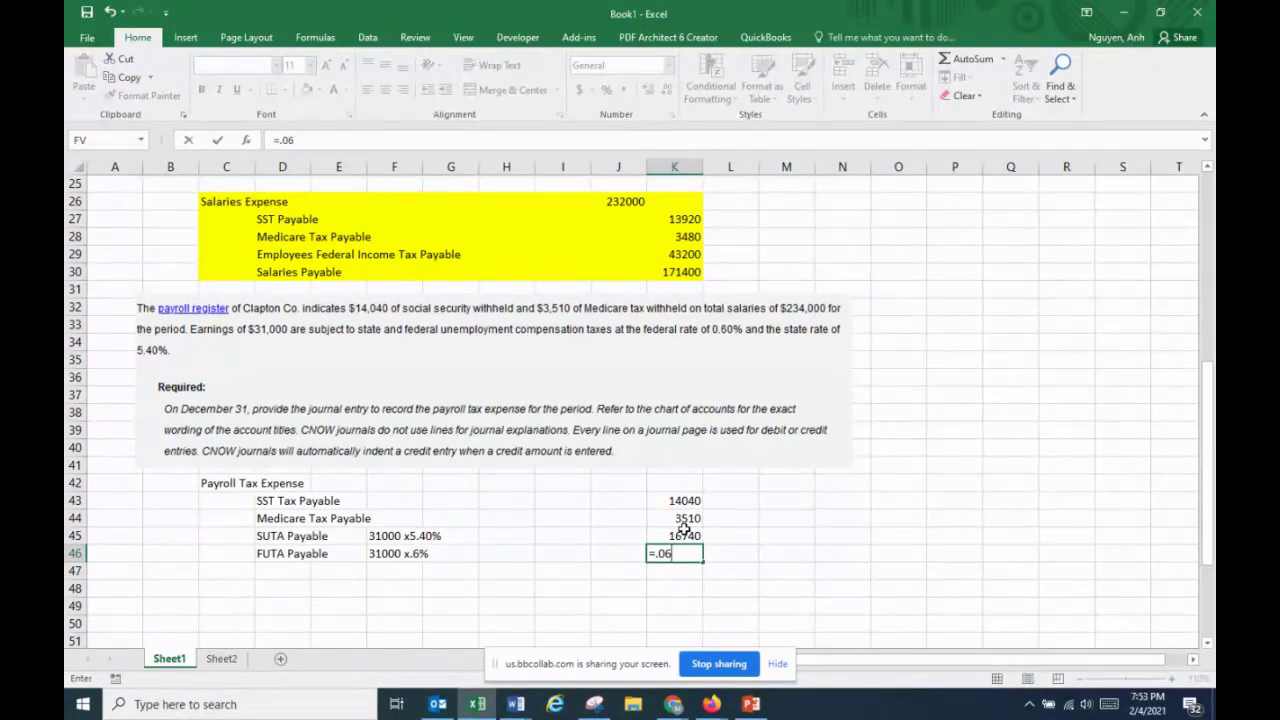
pyautogui.press('BackSpace')
pyautogui.write('06x31000')
pyautogui.press('Return')
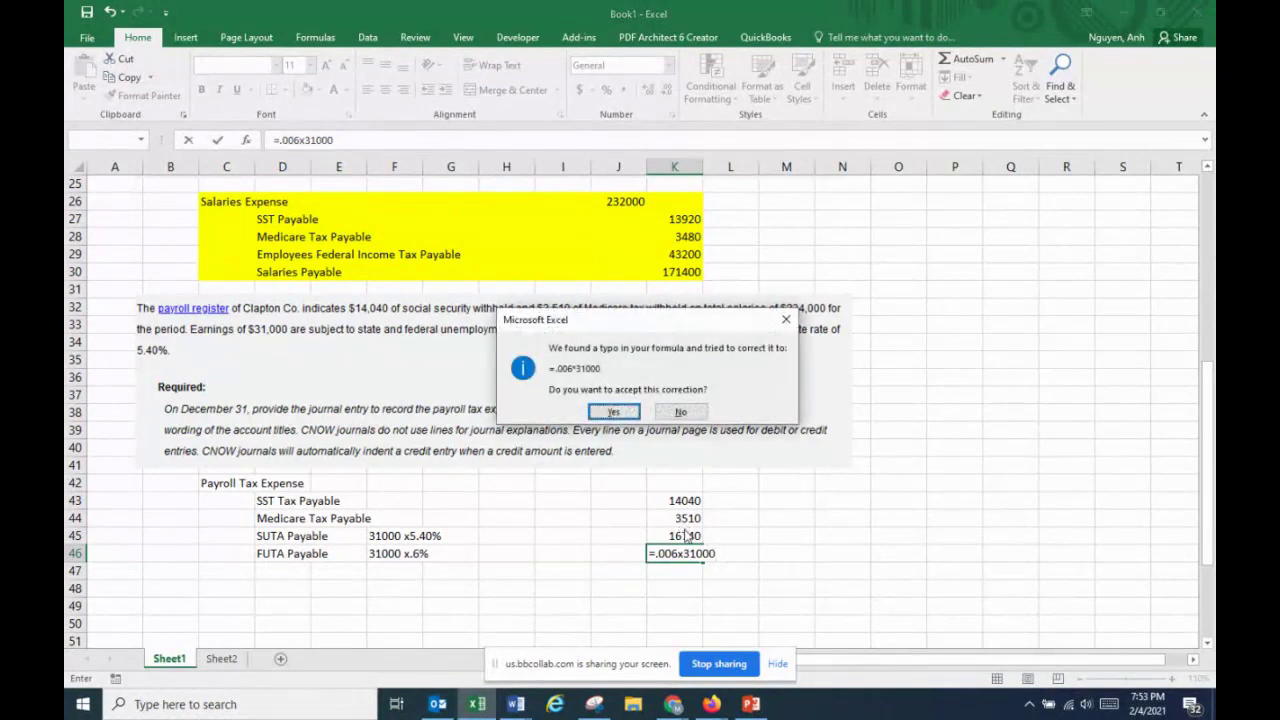
pyautogui.click(614, 411)
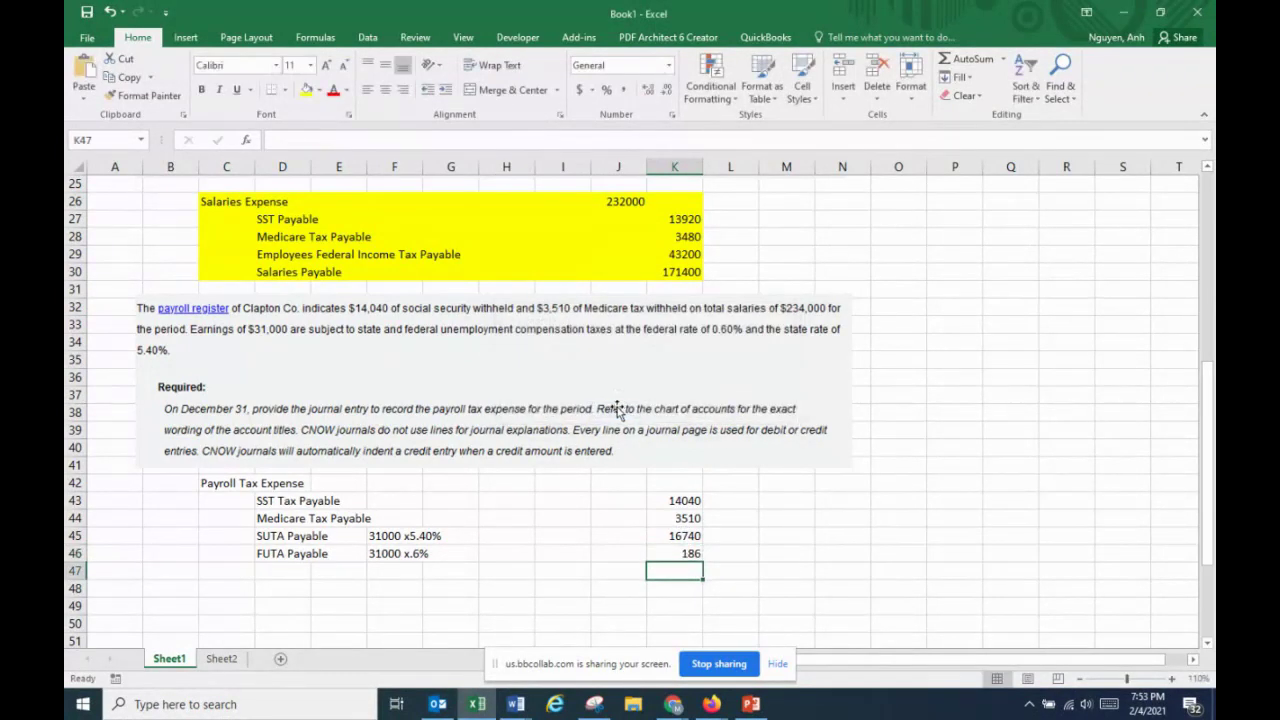
# Fill the credit amounts K43:K46 yellow and total them in J42 with =K43+K44+K45+K46 as the Payroll Tax Expense debit
pyautogui.moveTo(688, 502); pyautogui.dragTo(692, 555)
pyautogui.click(307, 90)
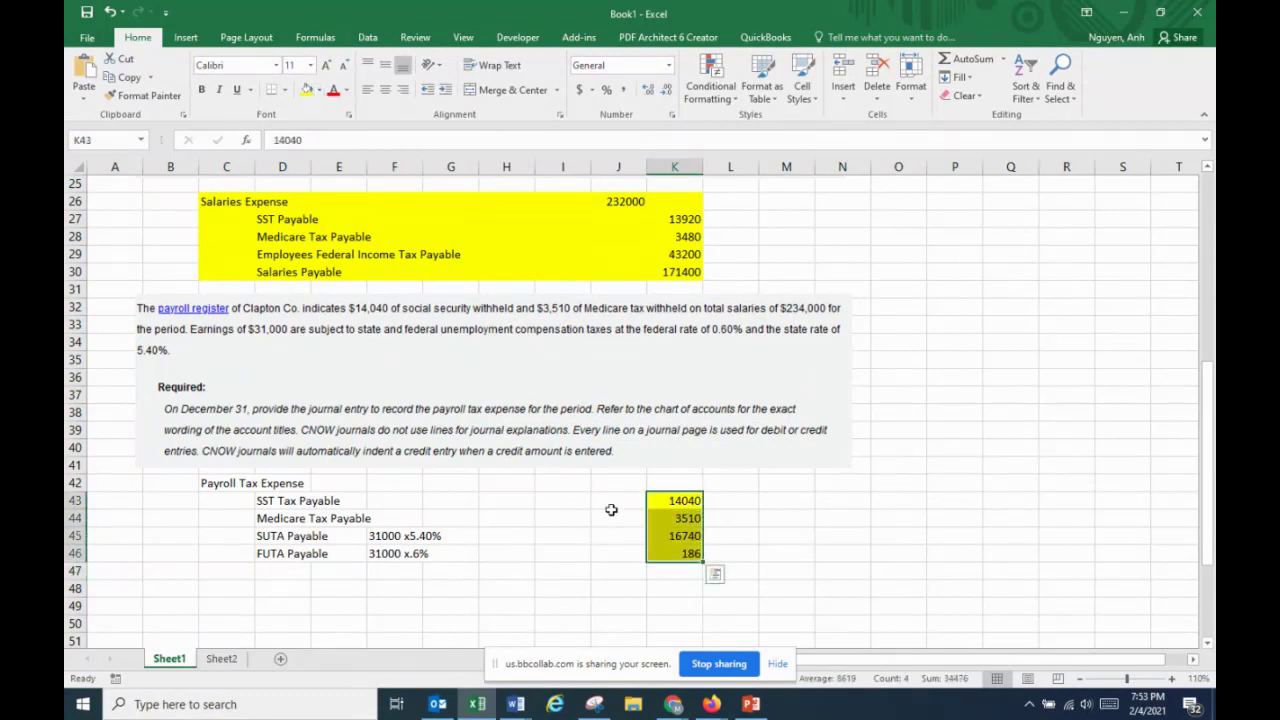
pyautogui.click(617, 485)
pyautogui.write('=')
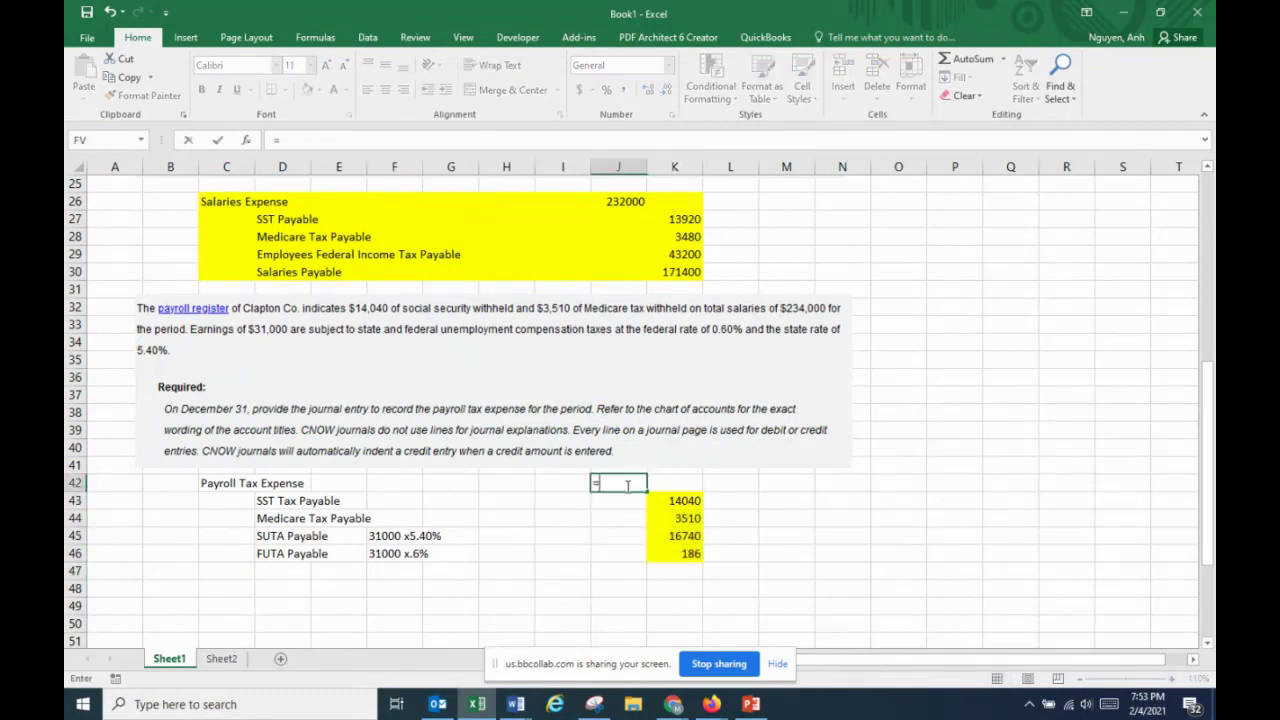
pyautogui.click(690, 500)
pyautogui.write('+')
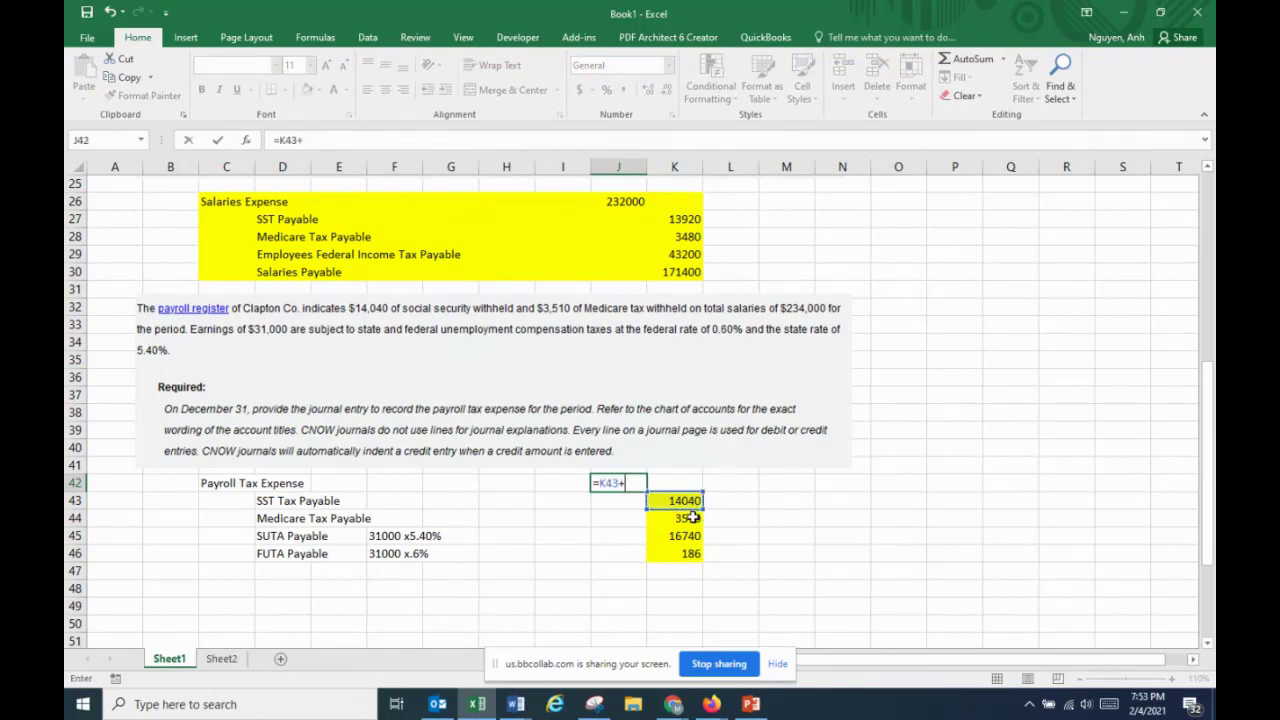
pyautogui.click(688, 518)
pyautogui.write('+')
pyautogui.click(688, 536)
pyautogui.write('+')
pyautogui.click(698, 553)
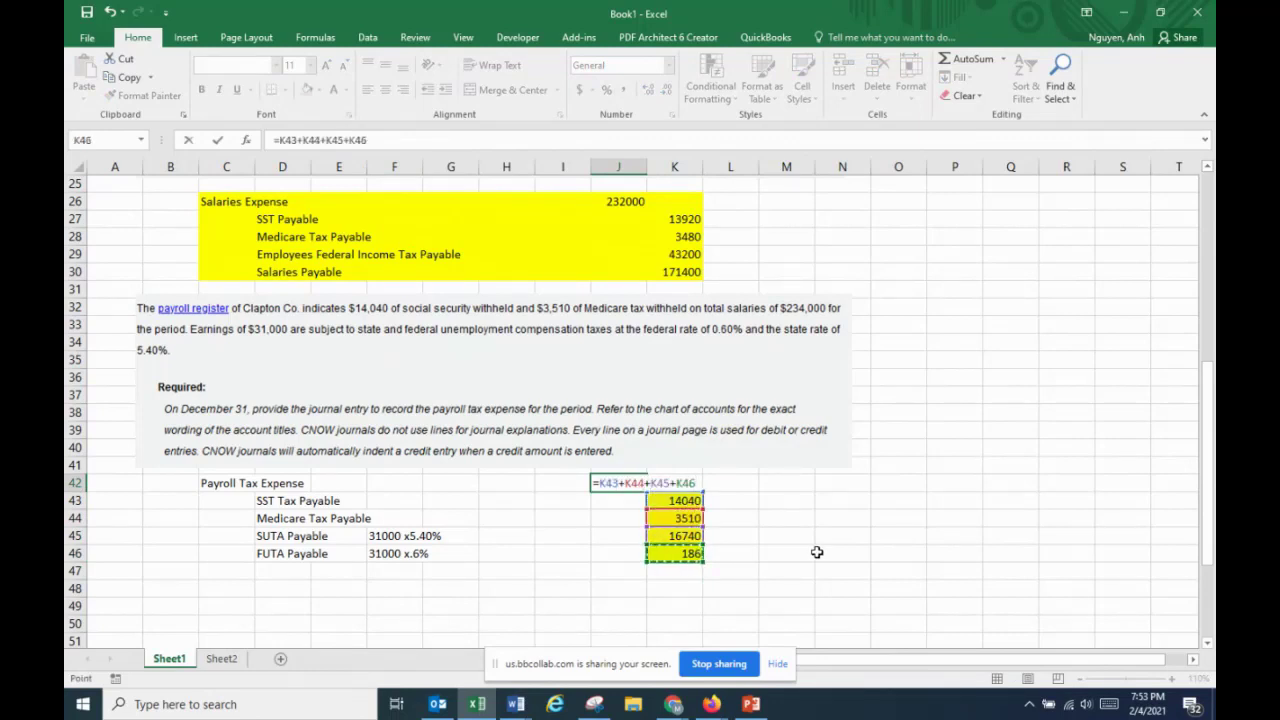
pyautogui.press('Return')
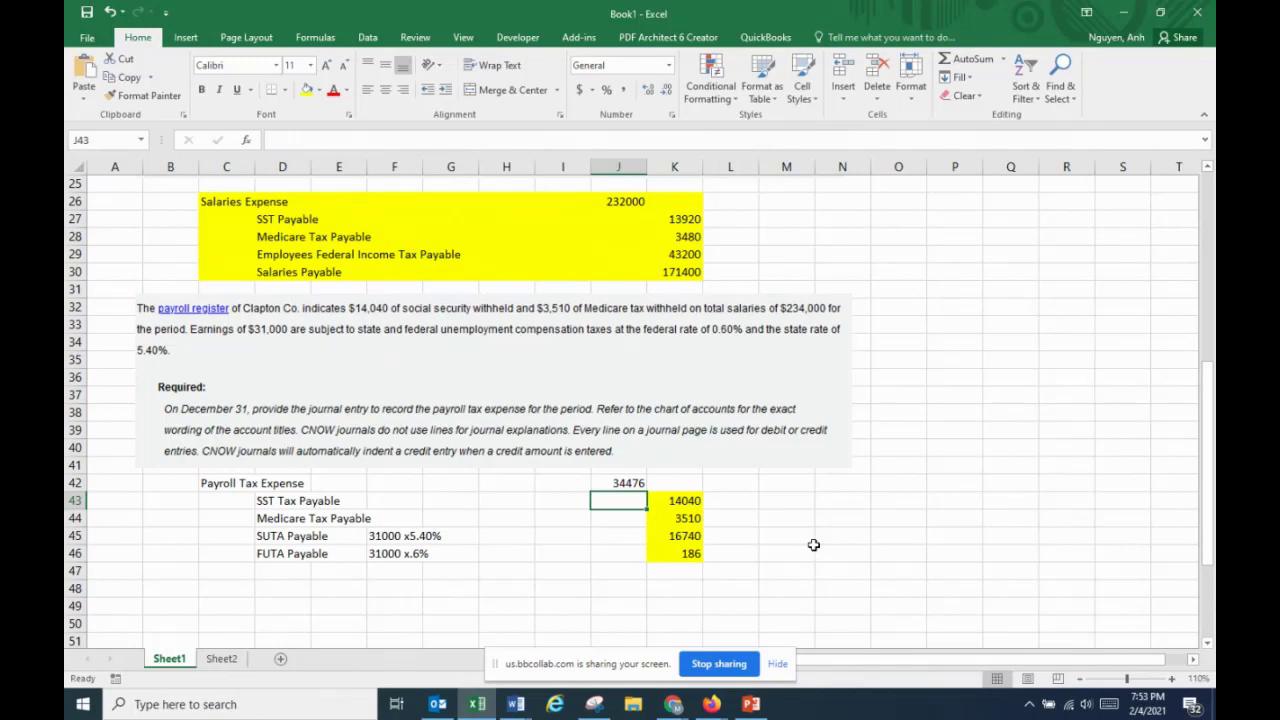
# Correct the SUTA Payable formula in cell K45 to =31000*0.054
pyautogui.click(686, 538)
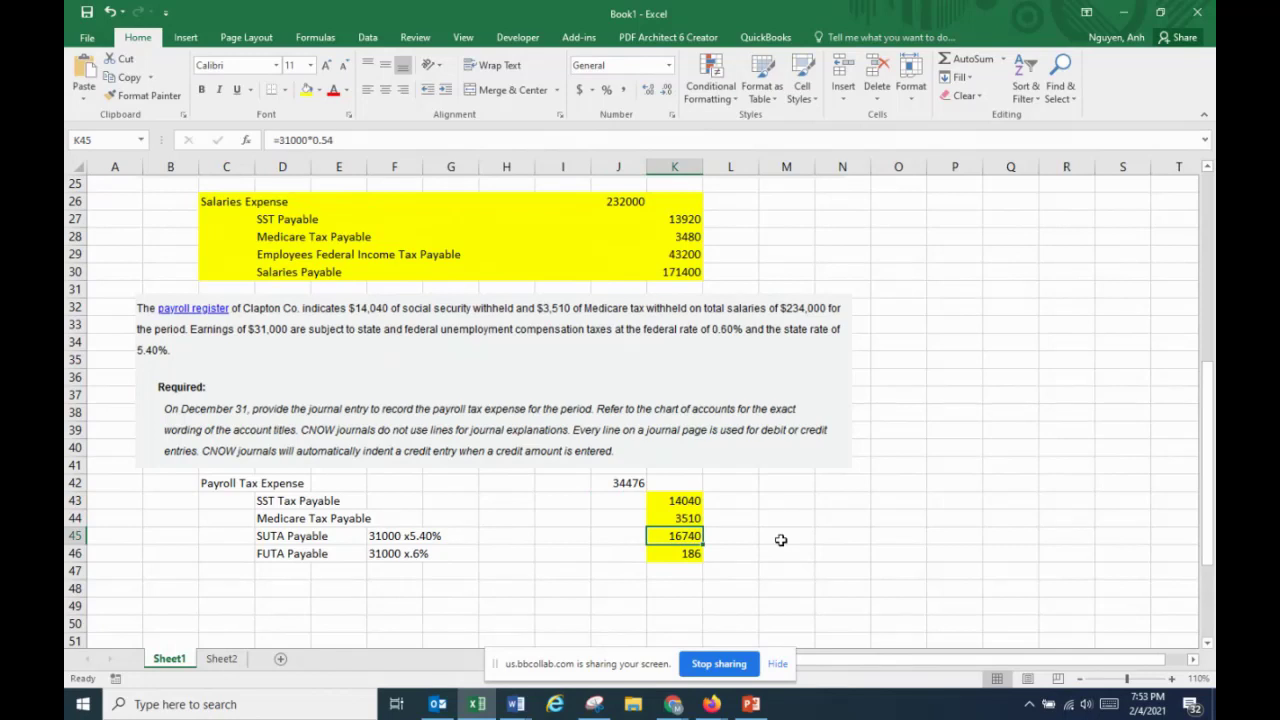
pyautogui.click(322, 140)
pyautogui.write('0')
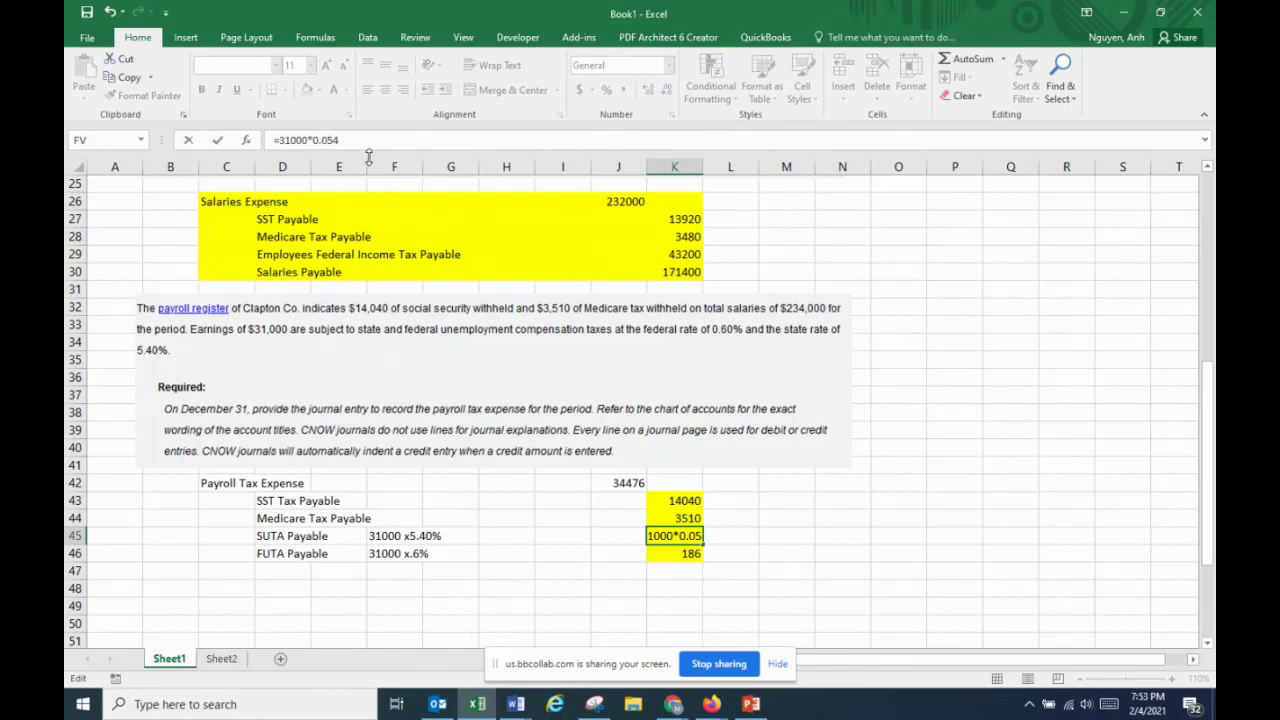
pyautogui.press('Return')
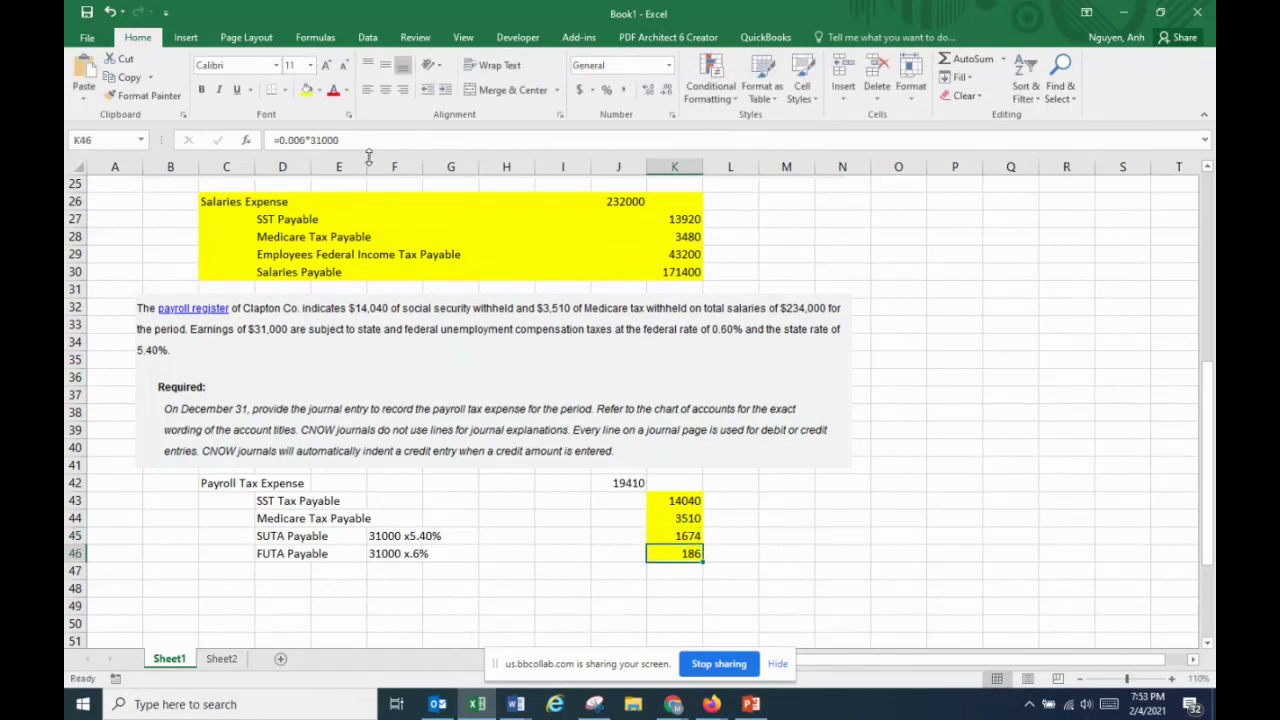
# Fill the whole payroll tax journal entry, C42:K46, with yellow
pyautogui.click(620, 483)
pyautogui.moveTo(689, 554); pyautogui.dragTo(214, 483)
pyautogui.click(306, 89)
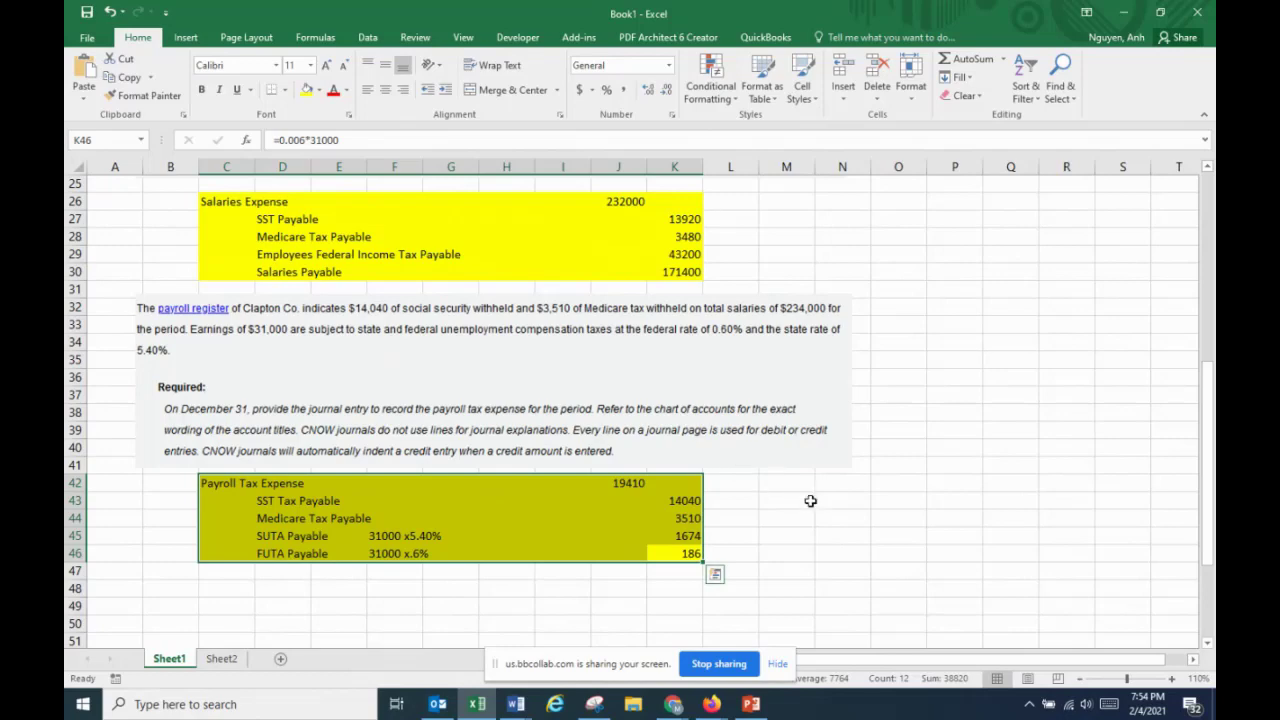
# Paste the picture of the $44-per-hour employee problem below the payroll tax entry, around row 51
pyautogui.scroll(-5, 824, 512)
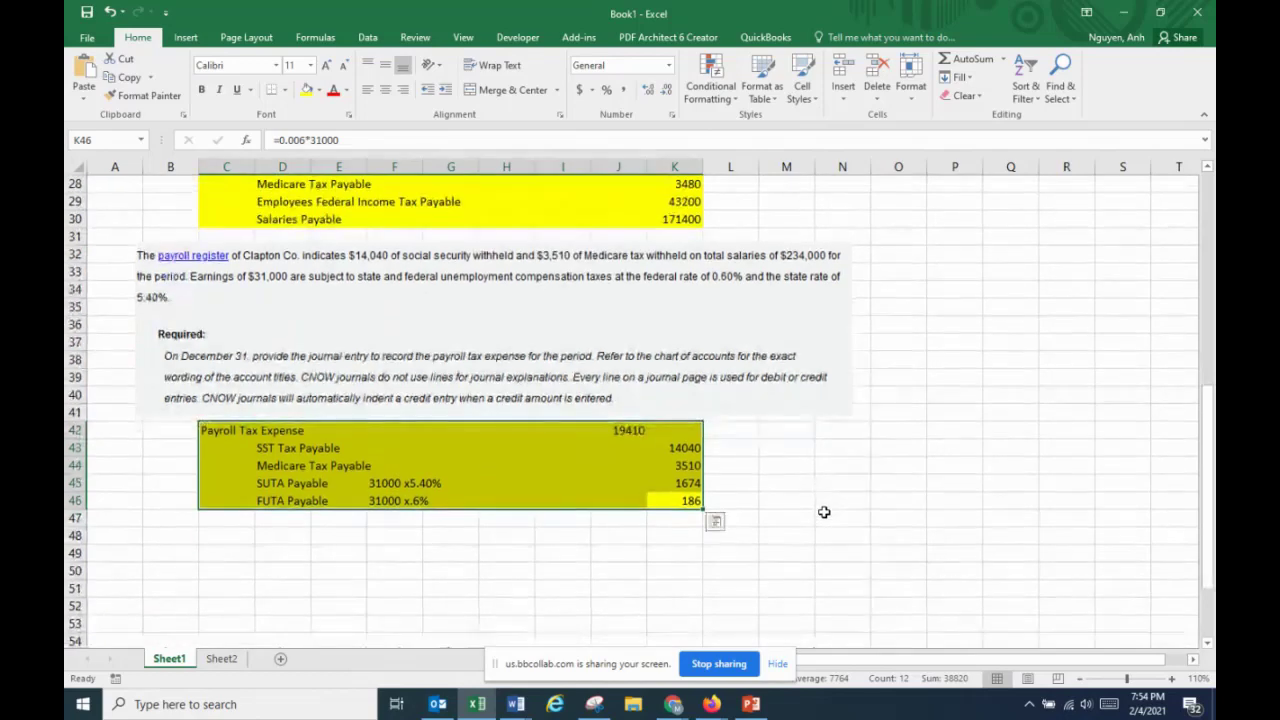
pyautogui.hotkey('ctrl', 'v')
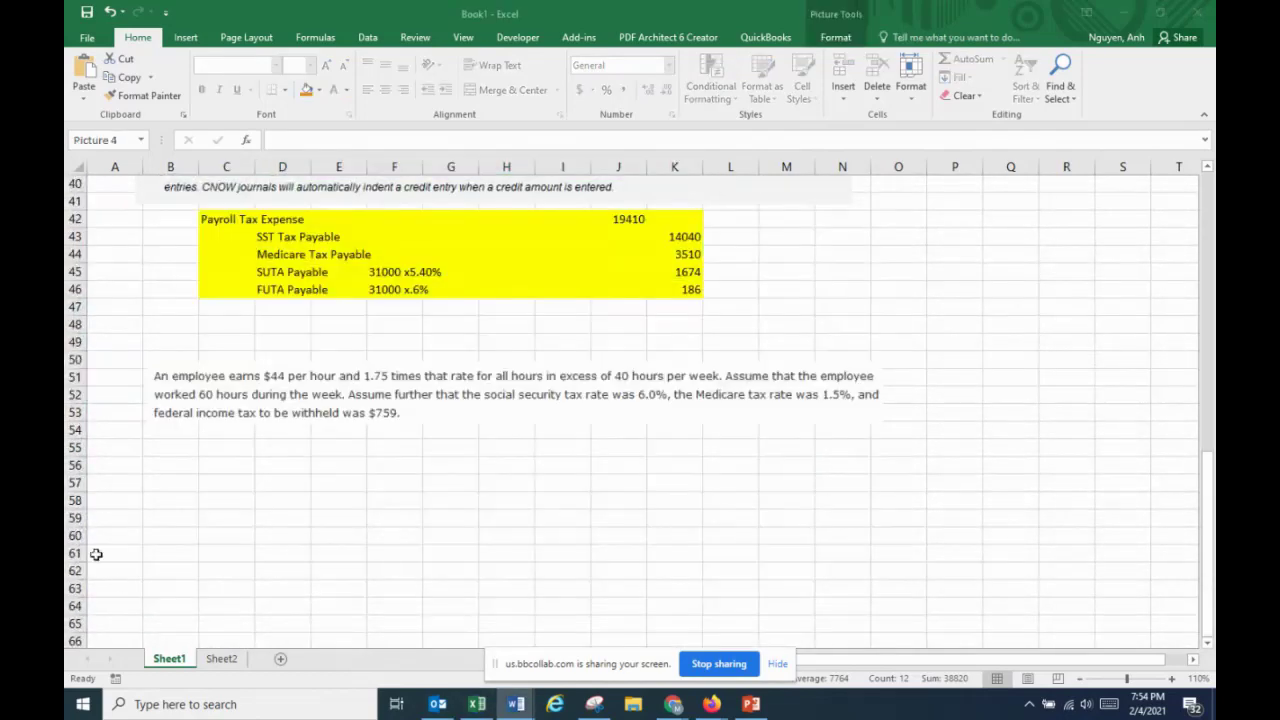
# Open Sheet2 and nudge the Floatin Away Company problem picture slightly up and to the right
pyautogui.click(221, 659)
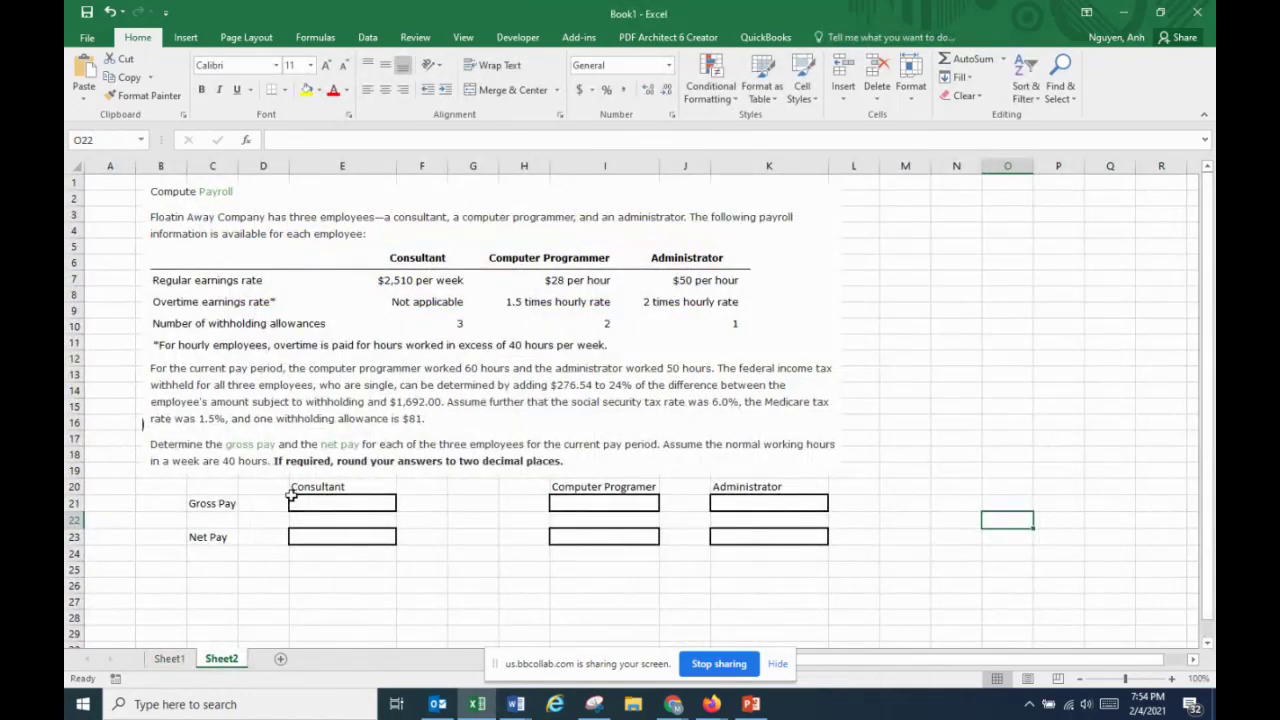
pyautogui.click(350, 384)
pyautogui.moveTo(350, 384); pyautogui.dragTo(367, 380)
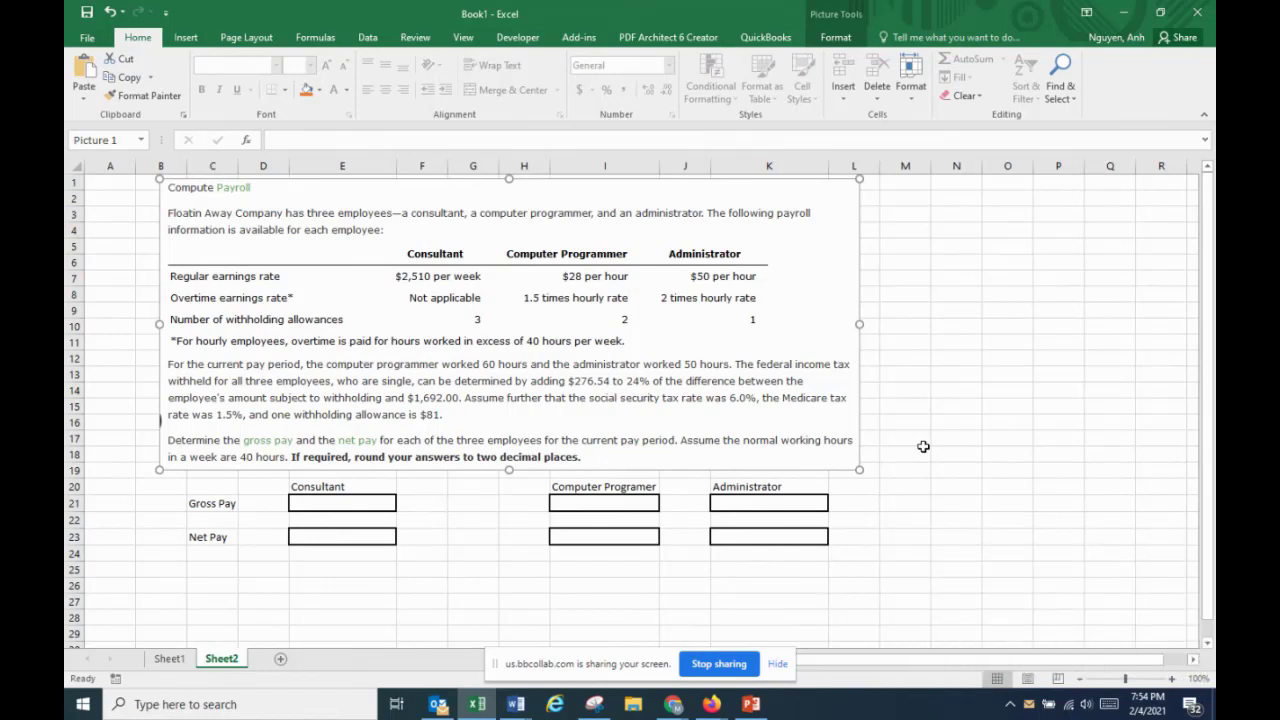
pyautogui.click(516, 704)
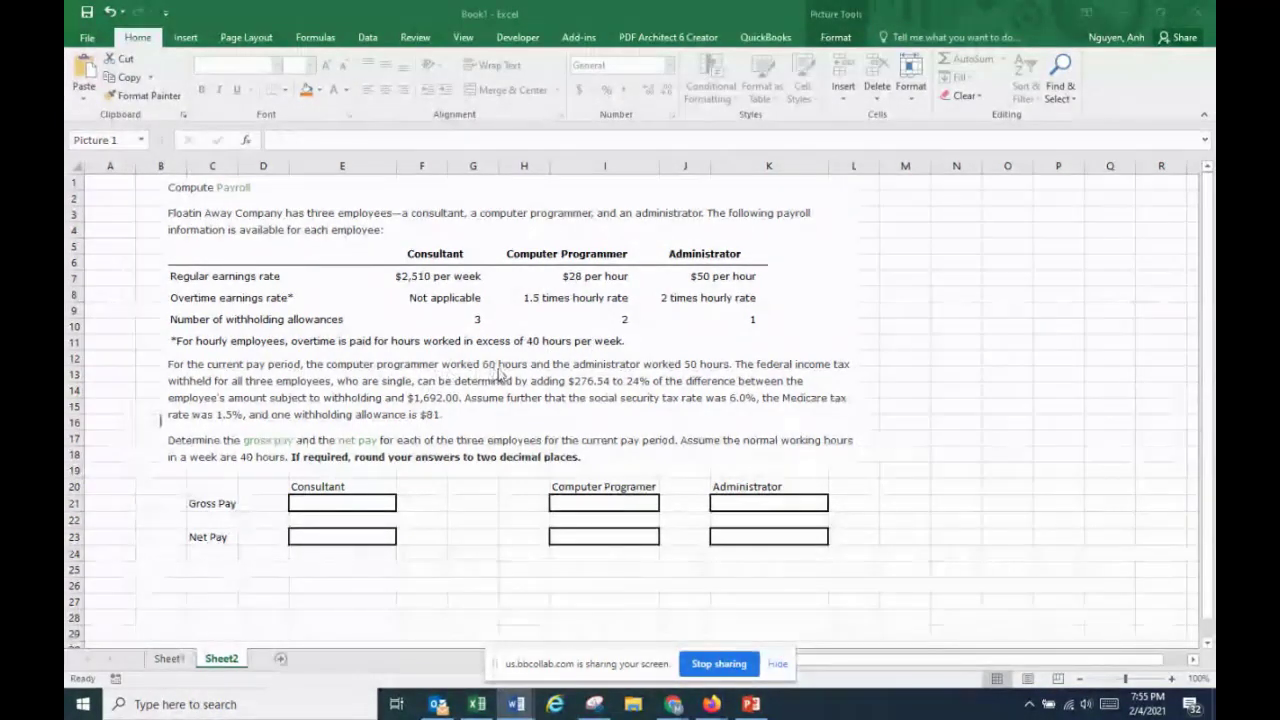
# Draw a straight line about 0.57" long under "60 hours" in the problem text
pyautogui.click(187, 39)
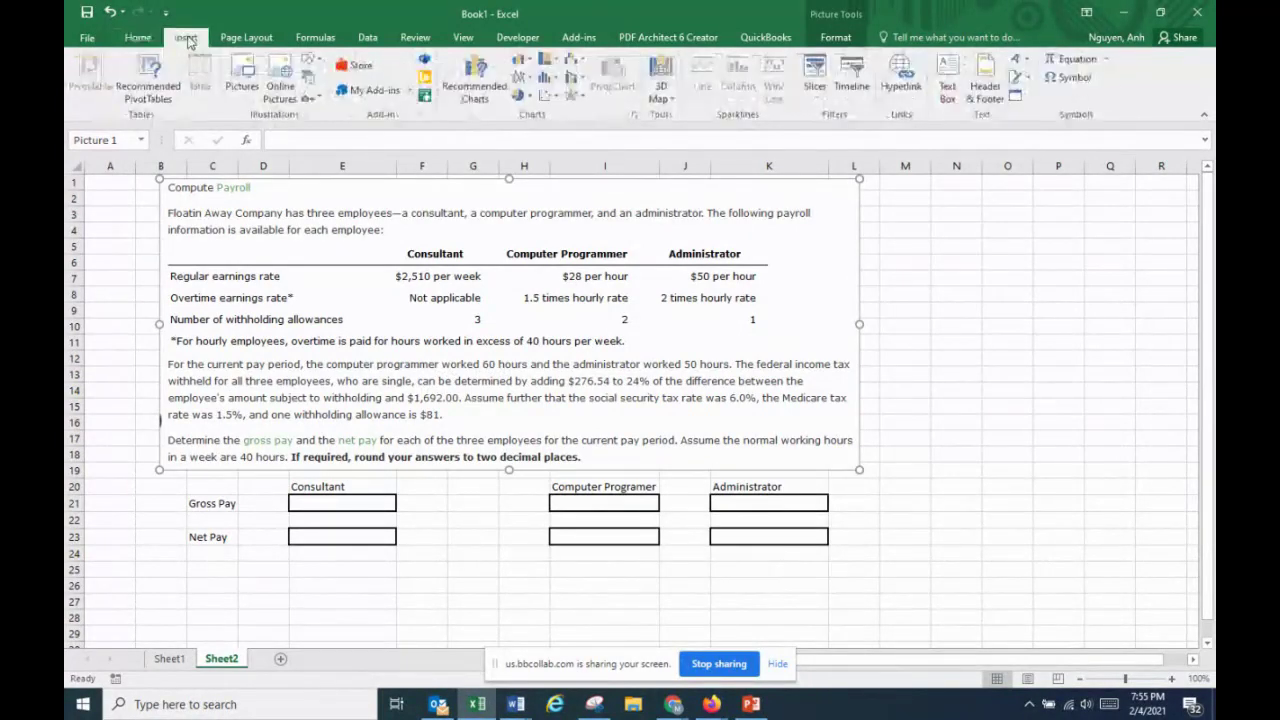
pyautogui.click(308, 62)
pyautogui.click(338, 97)
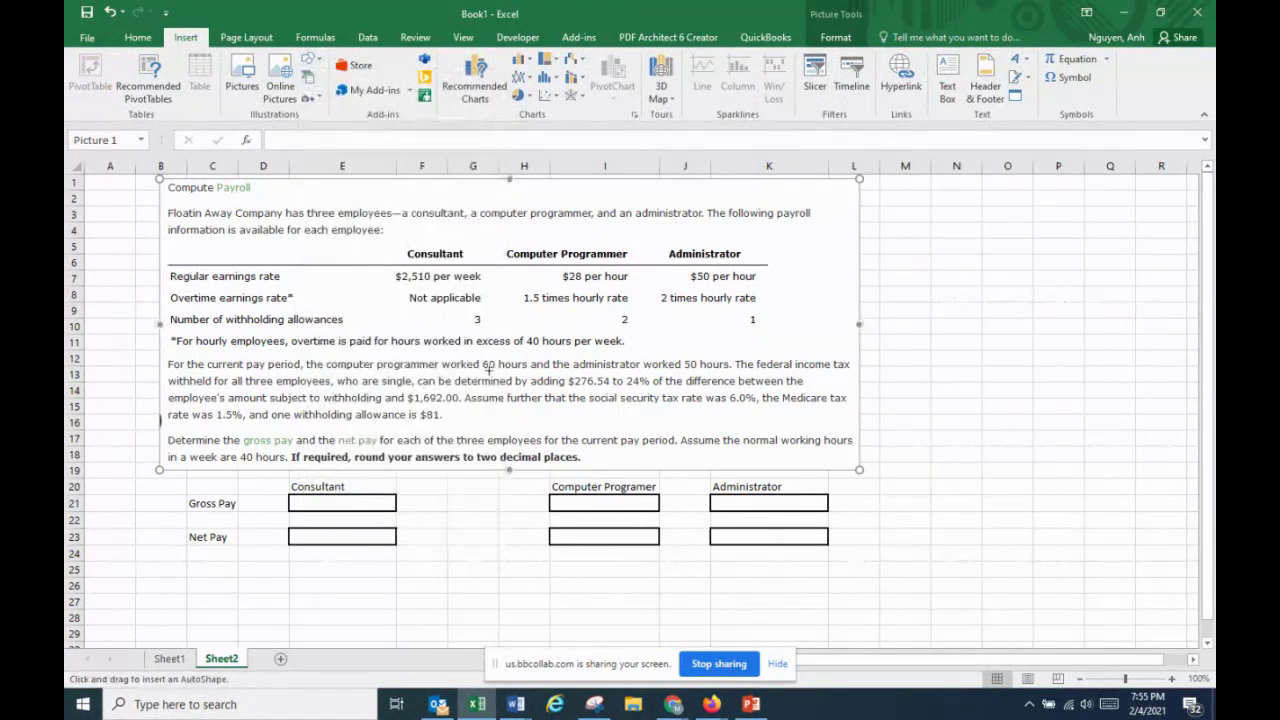
pyautogui.moveTo(481, 373); pyautogui.dragTo(526, 373)
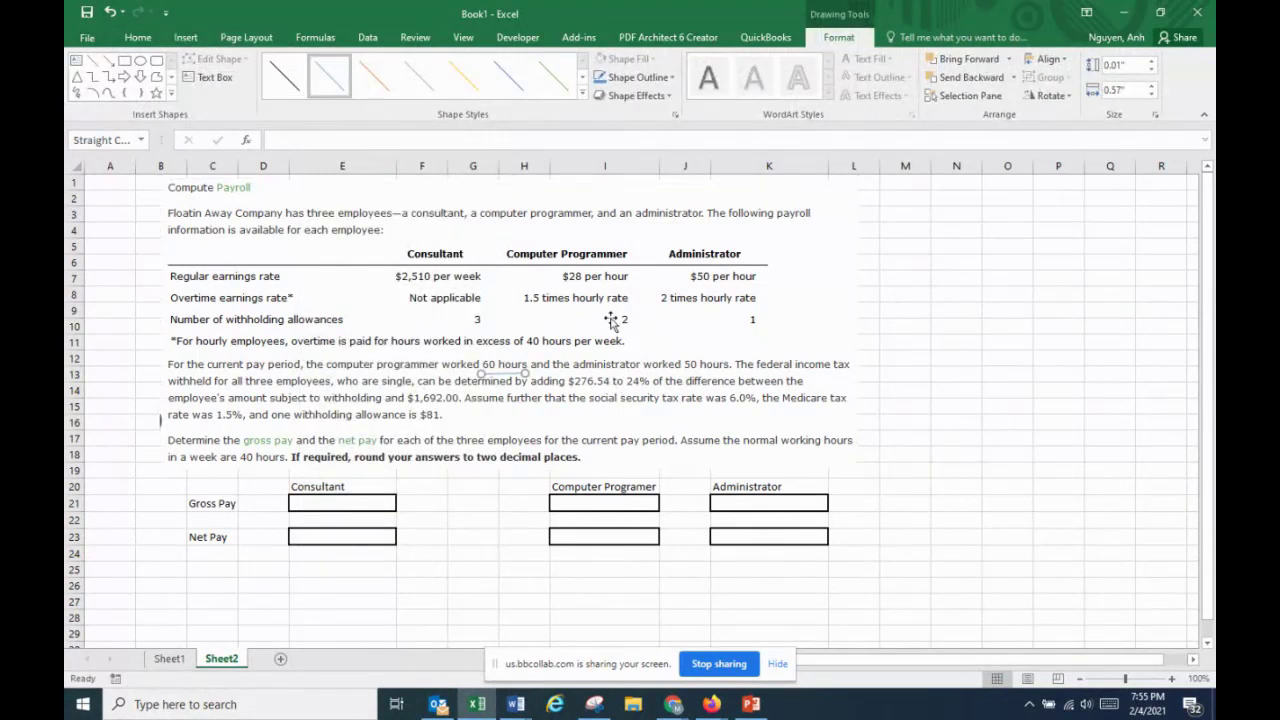
# Draw a straight line about 0.58" long under "50 hours" in the problem text
pyautogui.moveTo(688, 371); pyautogui.dragTo(684, 373)
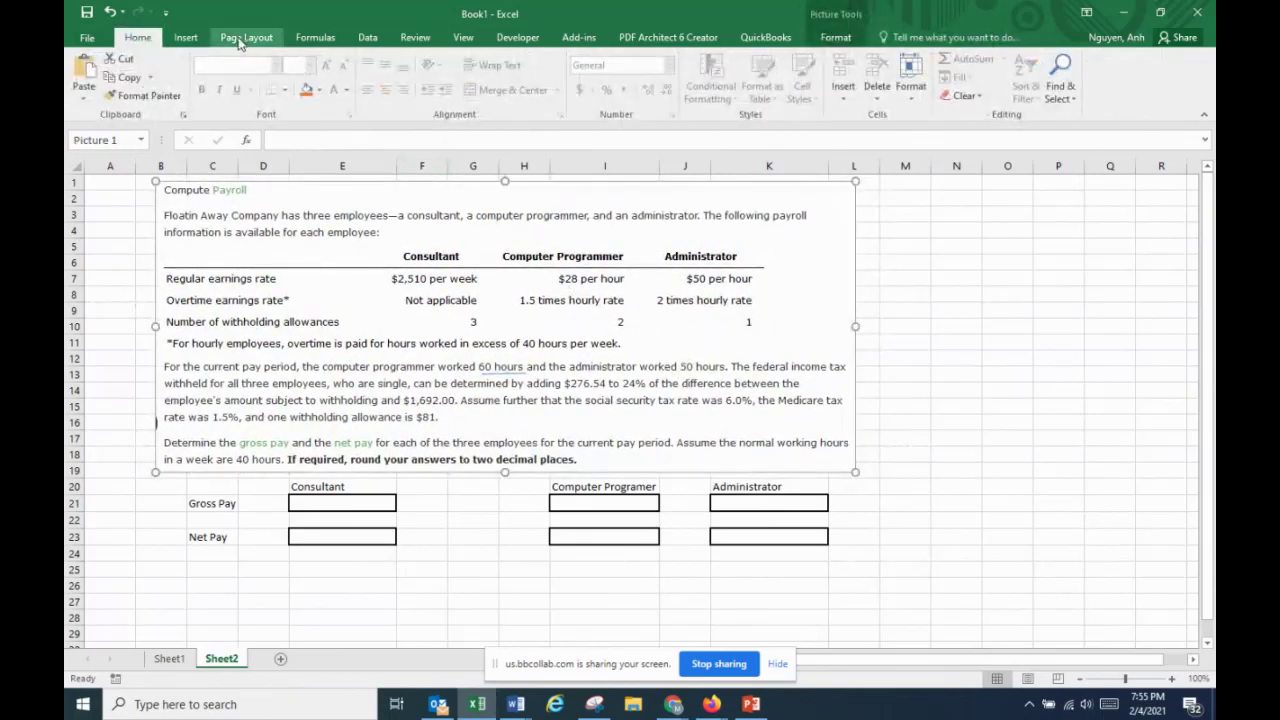
pyautogui.click(186, 37)
pyautogui.click(310, 61)
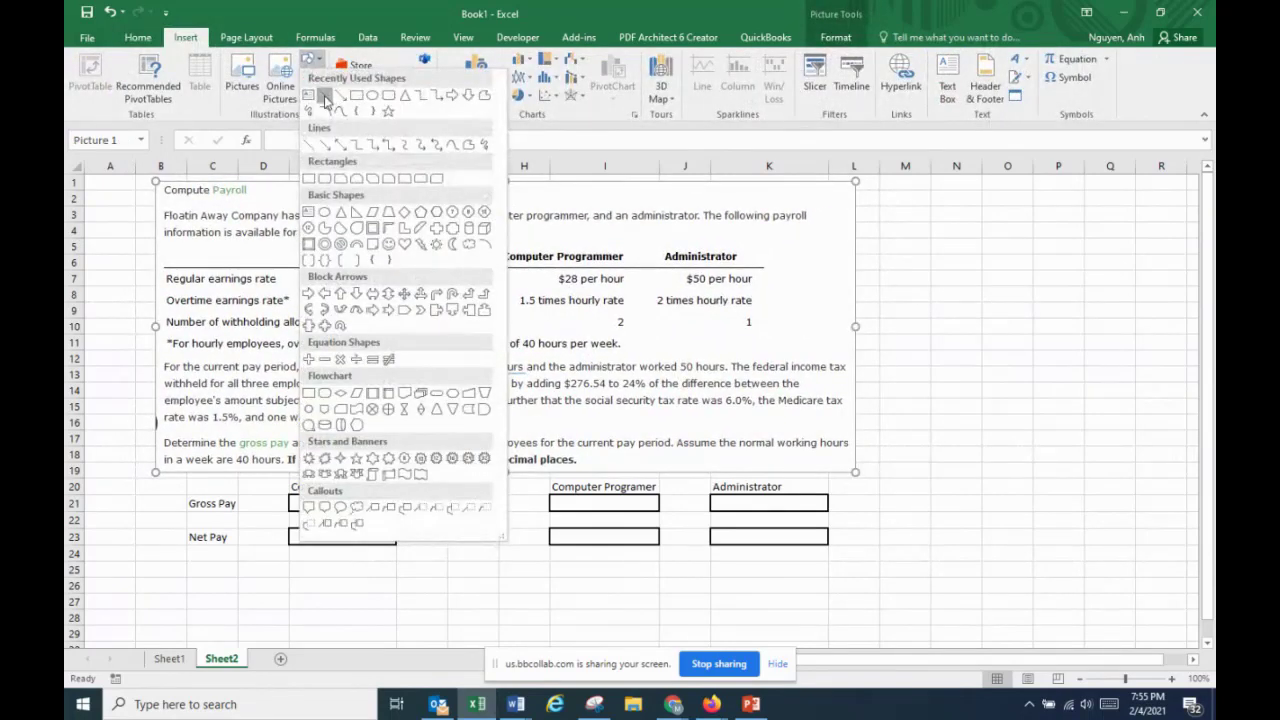
pyautogui.click(325, 96)
pyautogui.moveTo(680, 369); pyautogui.dragTo(729, 371)
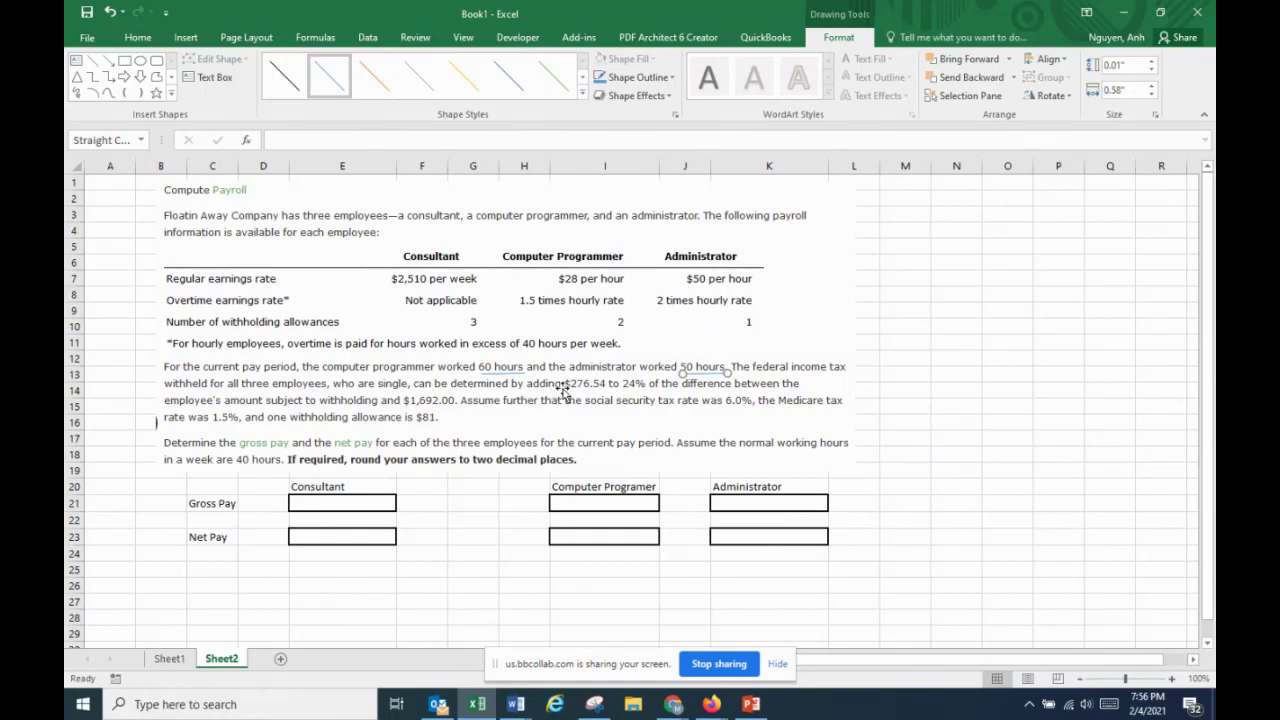
# Draw a horizontal line about 1.09" long under "$276.54 to 24%" in the problem text
pyautogui.moveTo(560, 390)
pyautogui.mouseDown()
pyautogui.moveTo(591, 395)
pyautogui.moveTo(572, 384)
pyautogui.mouseUp()
pyautogui.click(186, 37)
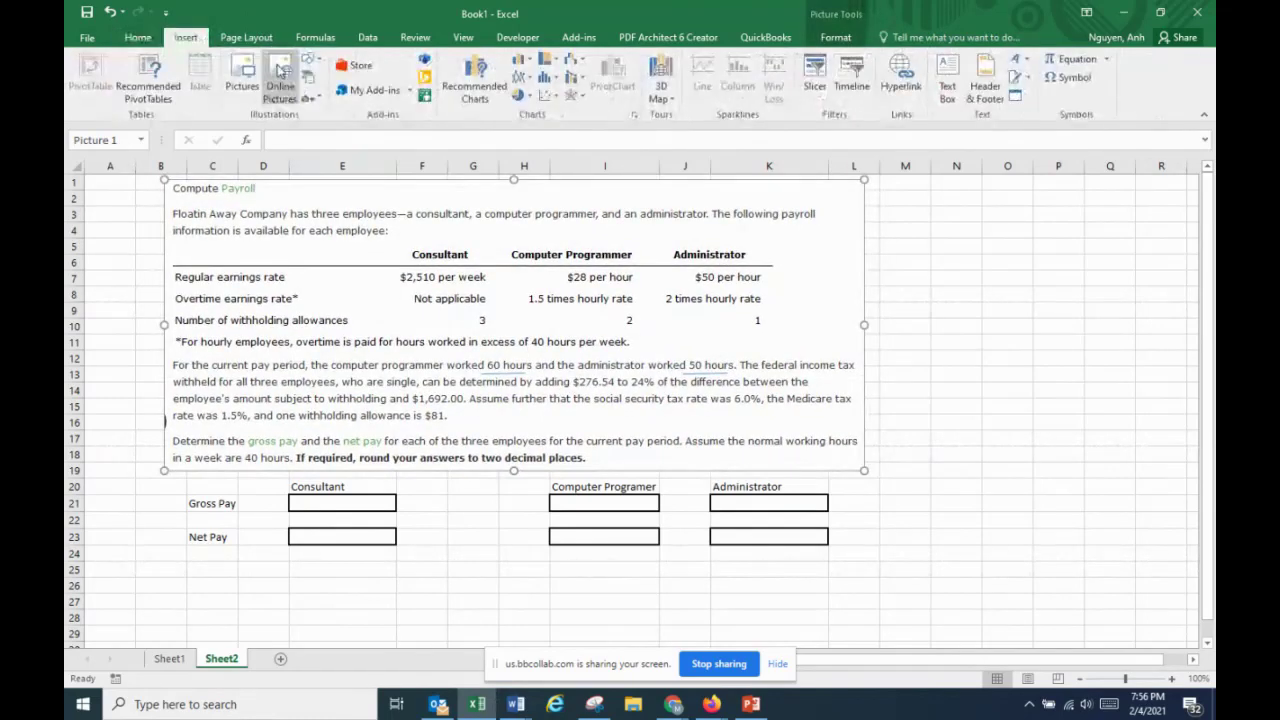
pyautogui.click(310, 62)
pyautogui.click(338, 95)
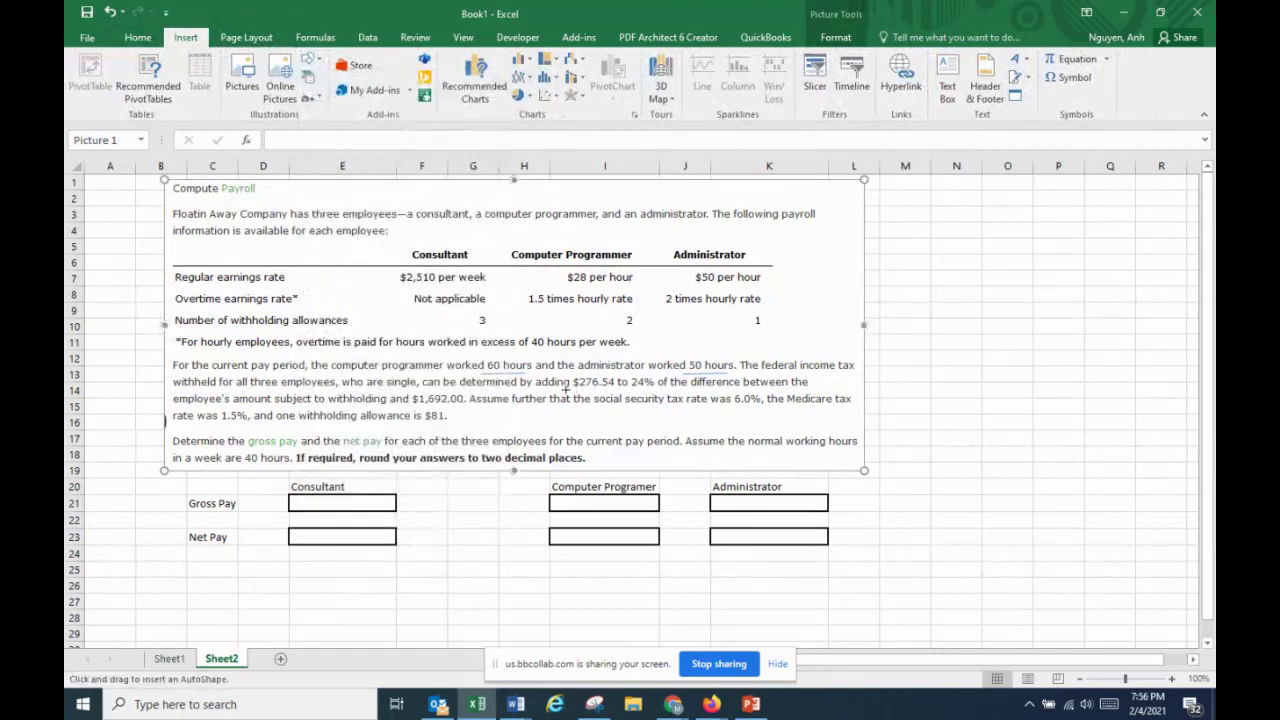
pyautogui.moveTo(578, 385); pyautogui.dragTo(657, 393)
pyautogui.moveTo(656, 393); pyautogui.dragTo(661, 386)
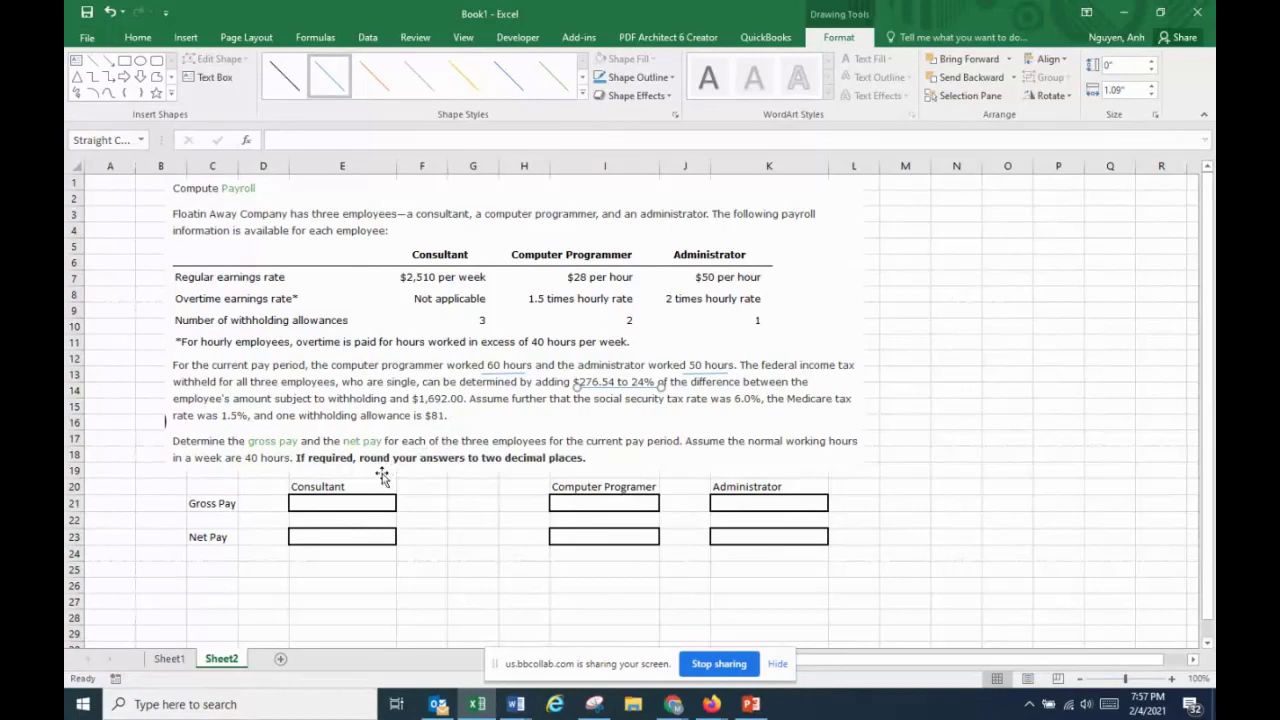
pyautogui.press('Escape')
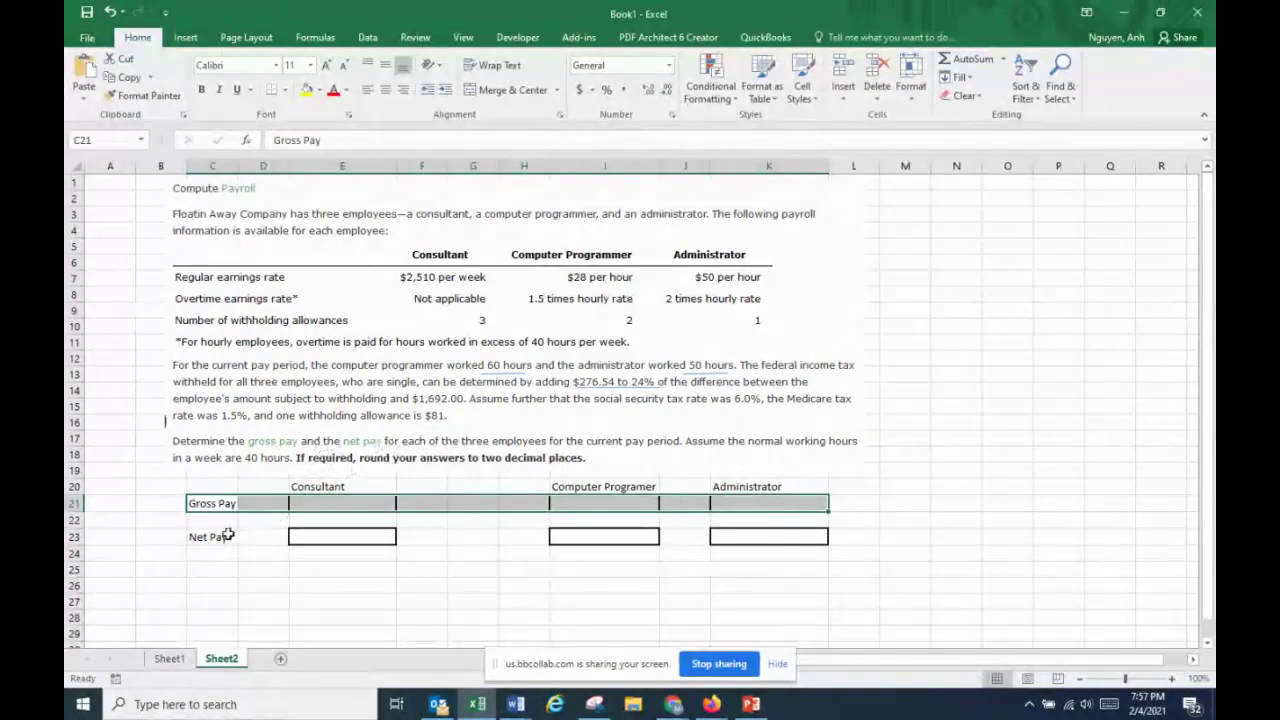
pyautogui.moveTo(224, 536); pyautogui.dragTo(806, 537)
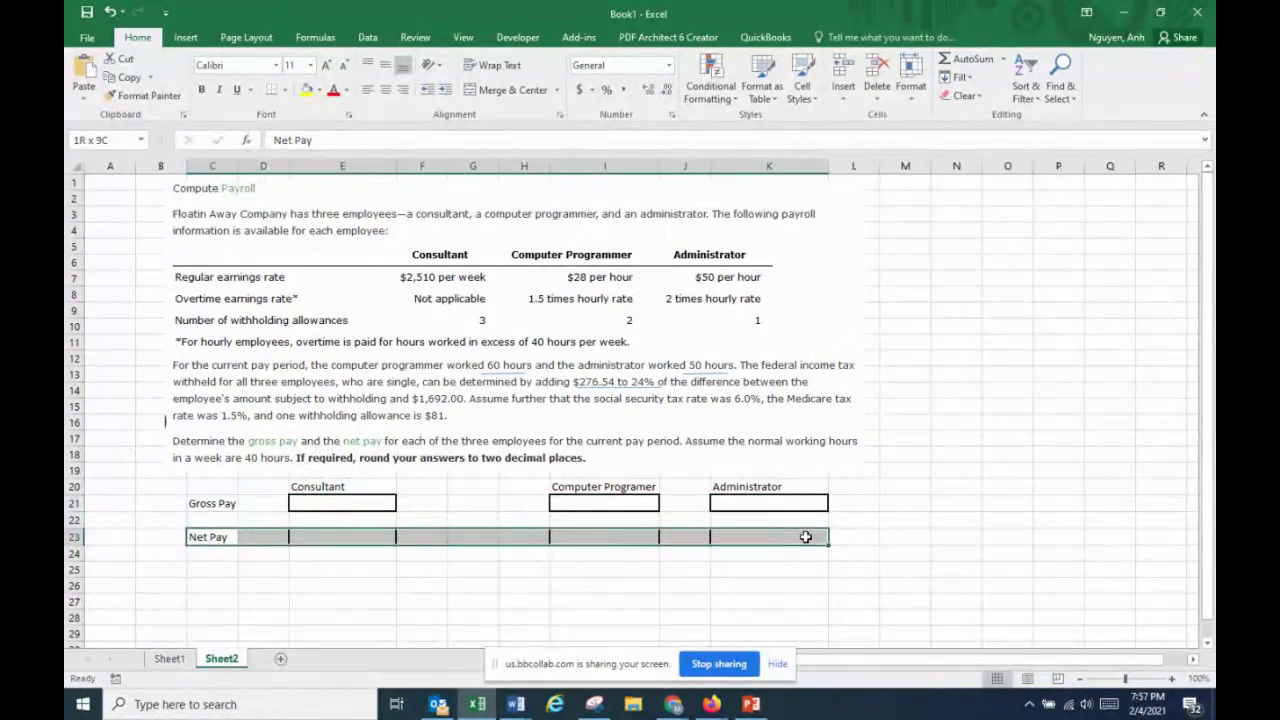
pyautogui.click(485, 598)
# Enter 2510 as the consultant's gross pay in cell E21
pyautogui.click(378, 500)
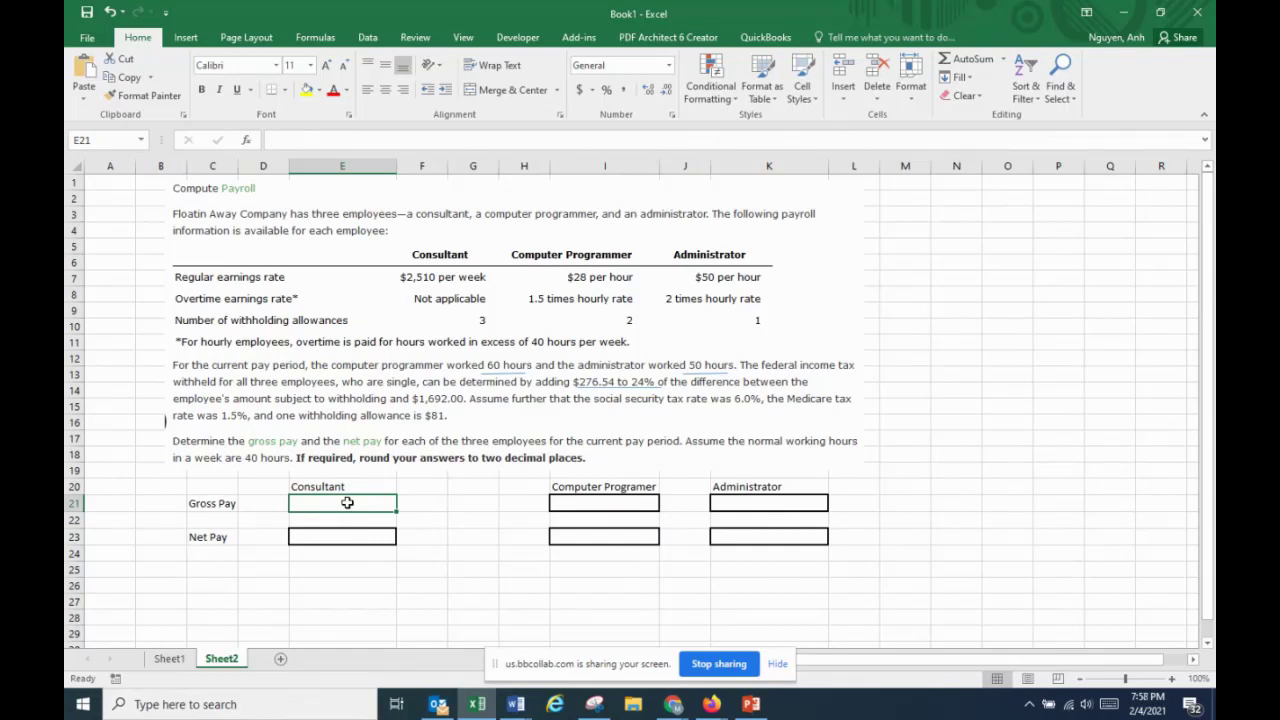
pyautogui.write('2510')
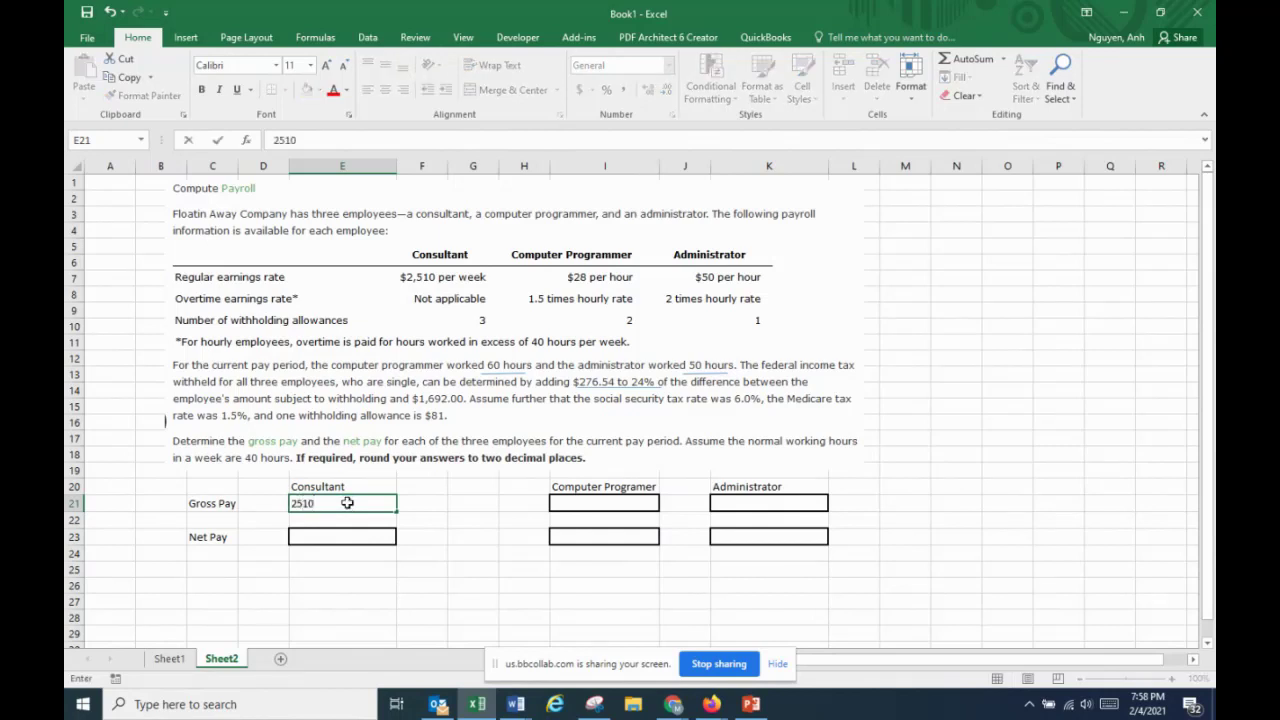
pyautogui.press('Return')
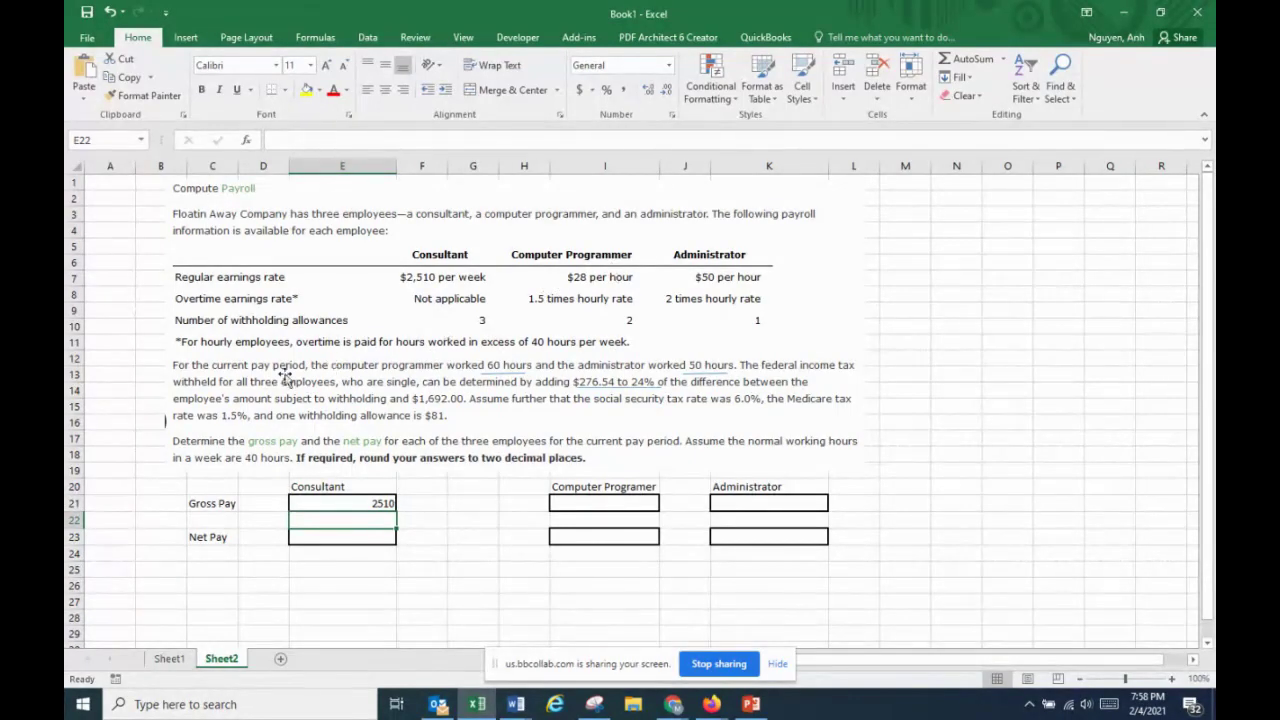
# Enter the computer programmer's gross pay formula =(60*28)+(28*1.5*20) in cell I21, accepting the suggested correction
pyautogui.click(604, 507)
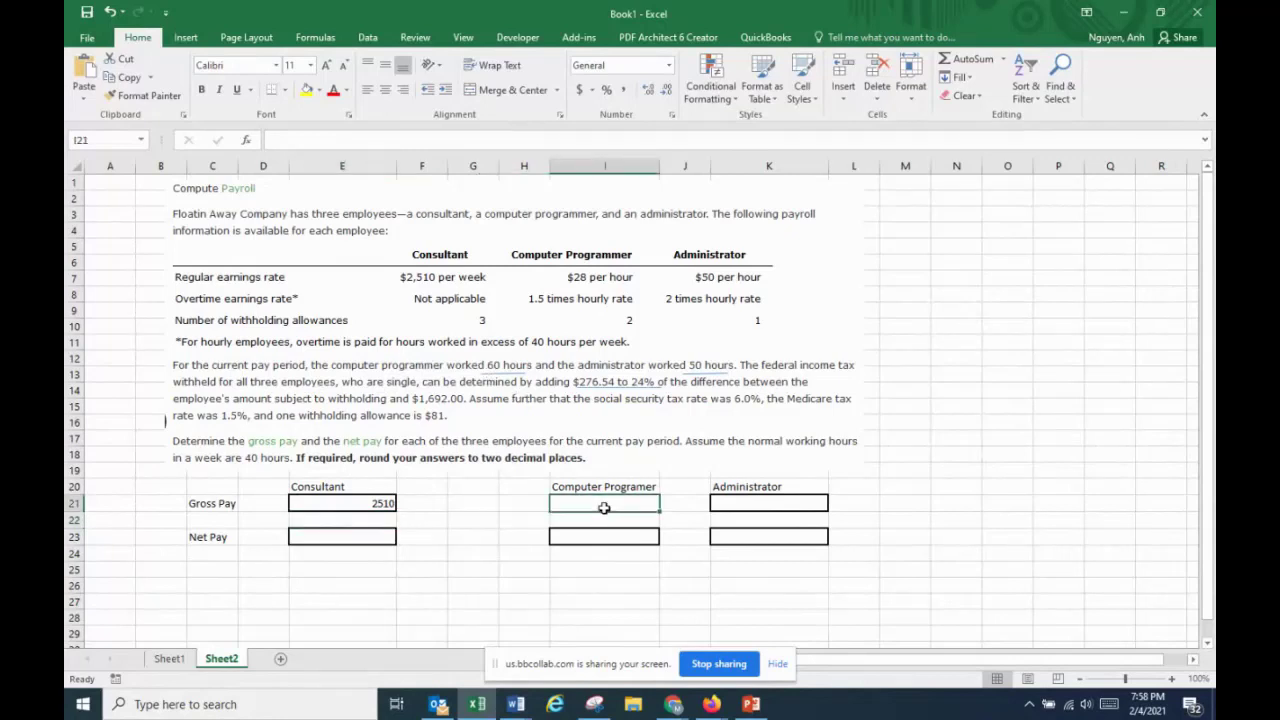
pyautogui.write('=60')
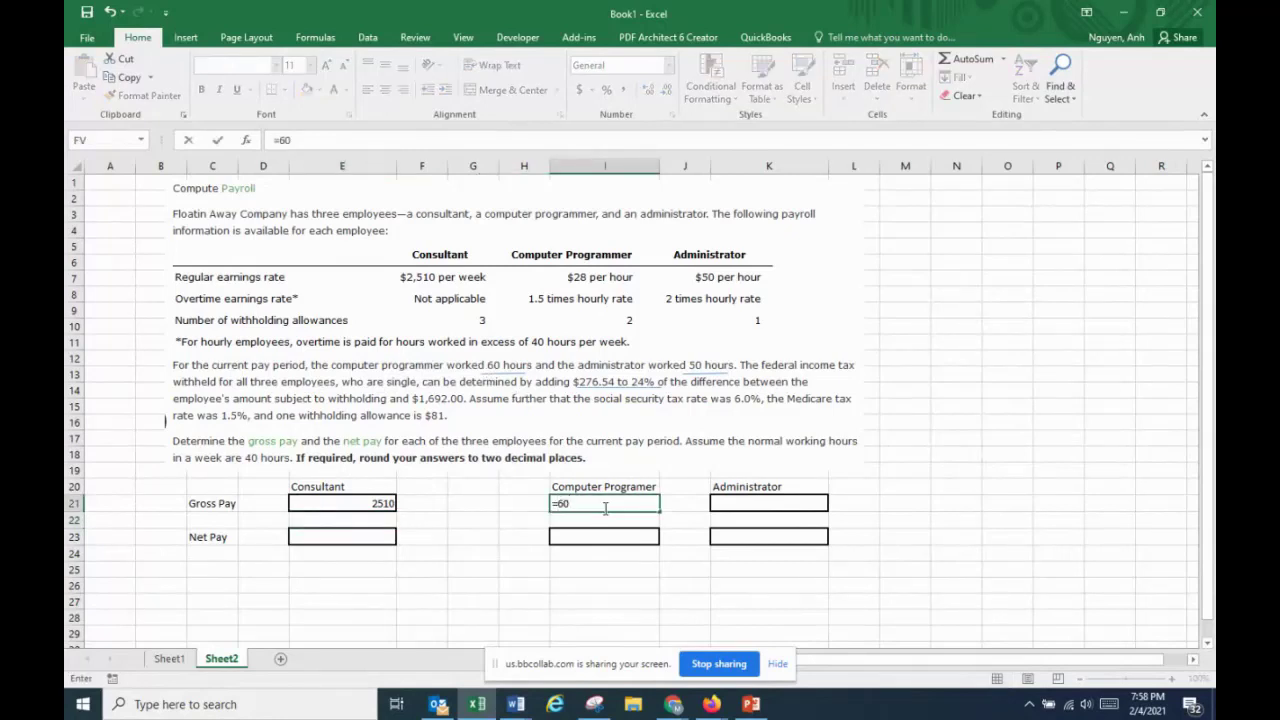
pyautogui.write('*28)')
pyautogui.click(557, 503)
pyautogui.write('(')
pyautogui.click(600, 503)
pyautogui.write('+(28x')
pyautogui.press('BackSpace')
pyautogui.write('*1.5x')
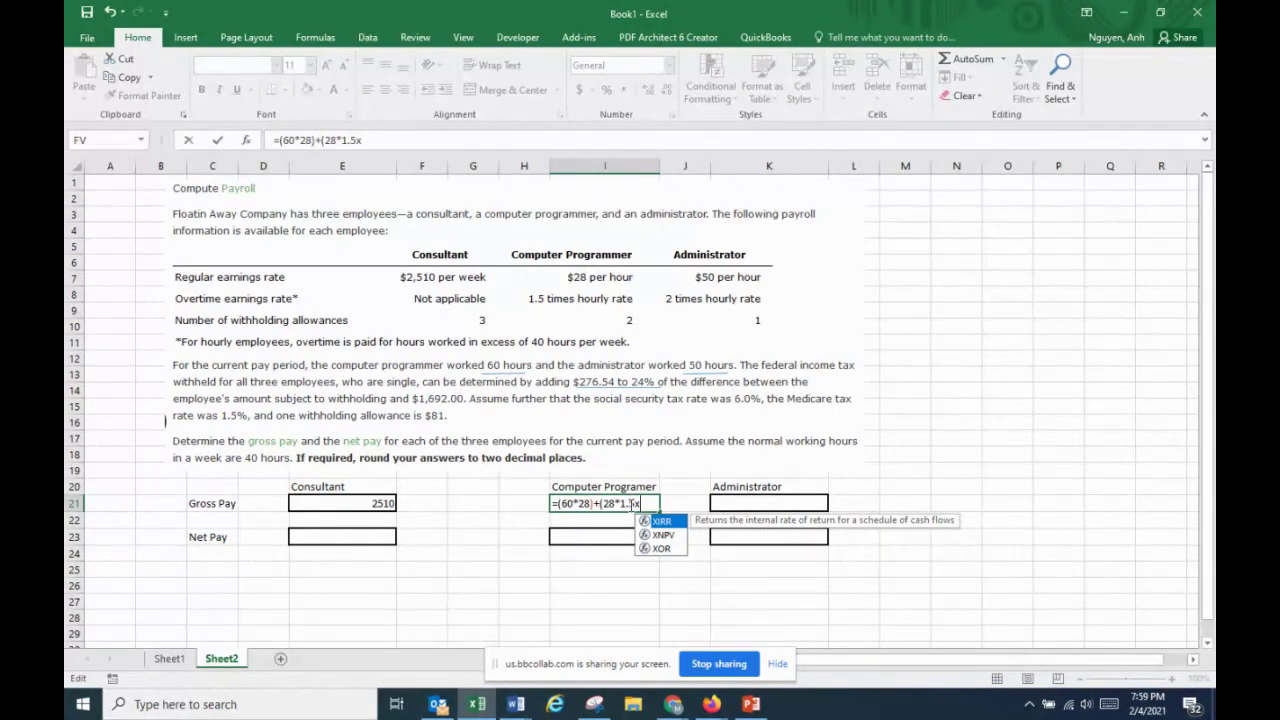
pyautogui.write('20)')
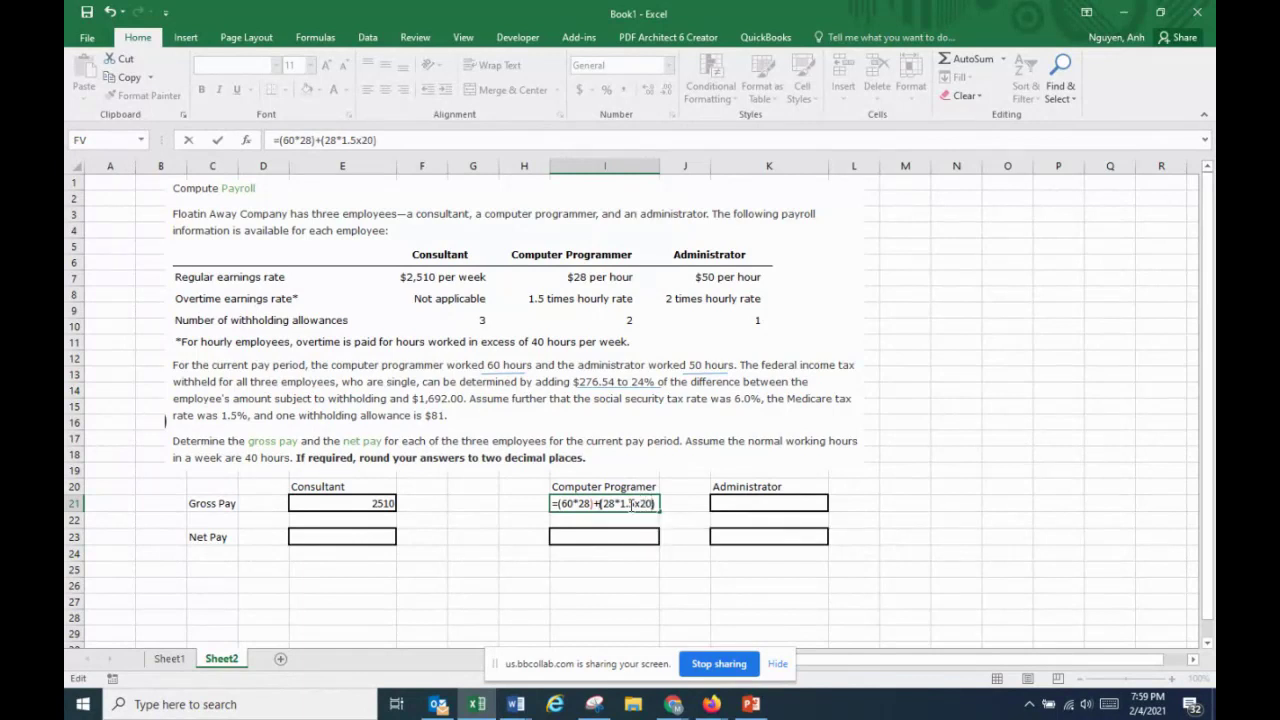
pyautogui.press('Return')
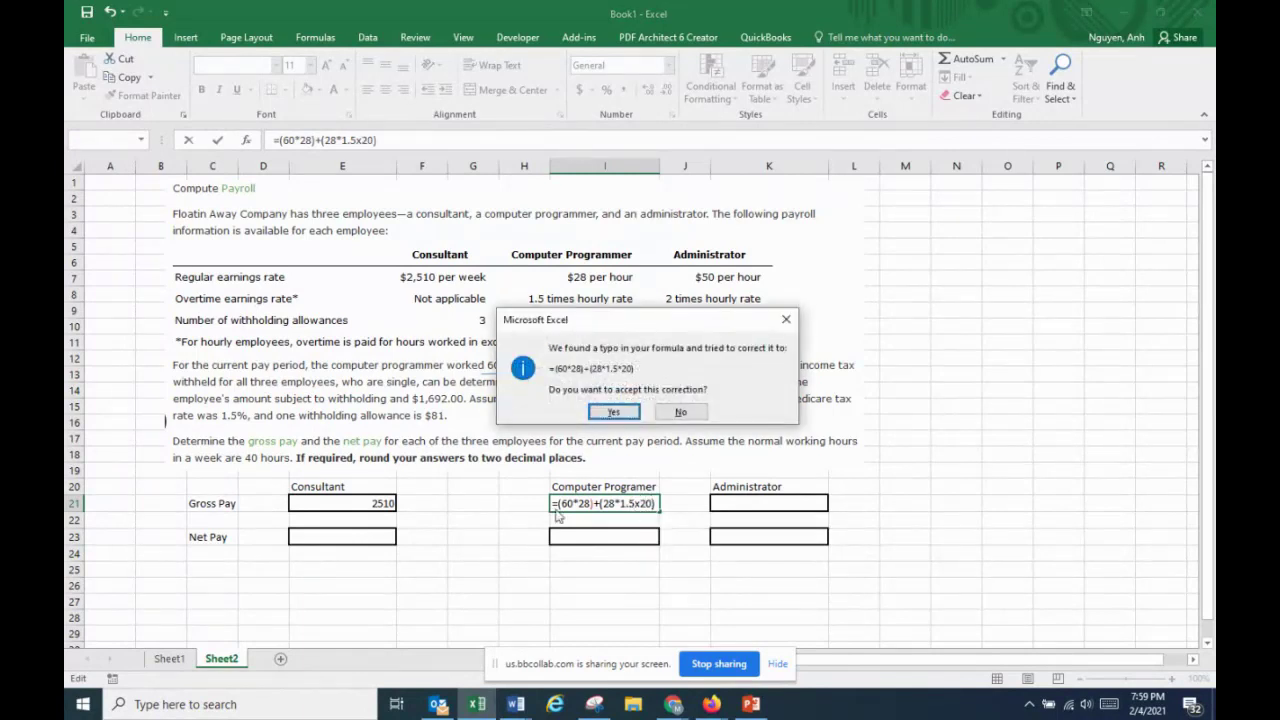
pyautogui.click(614, 412)
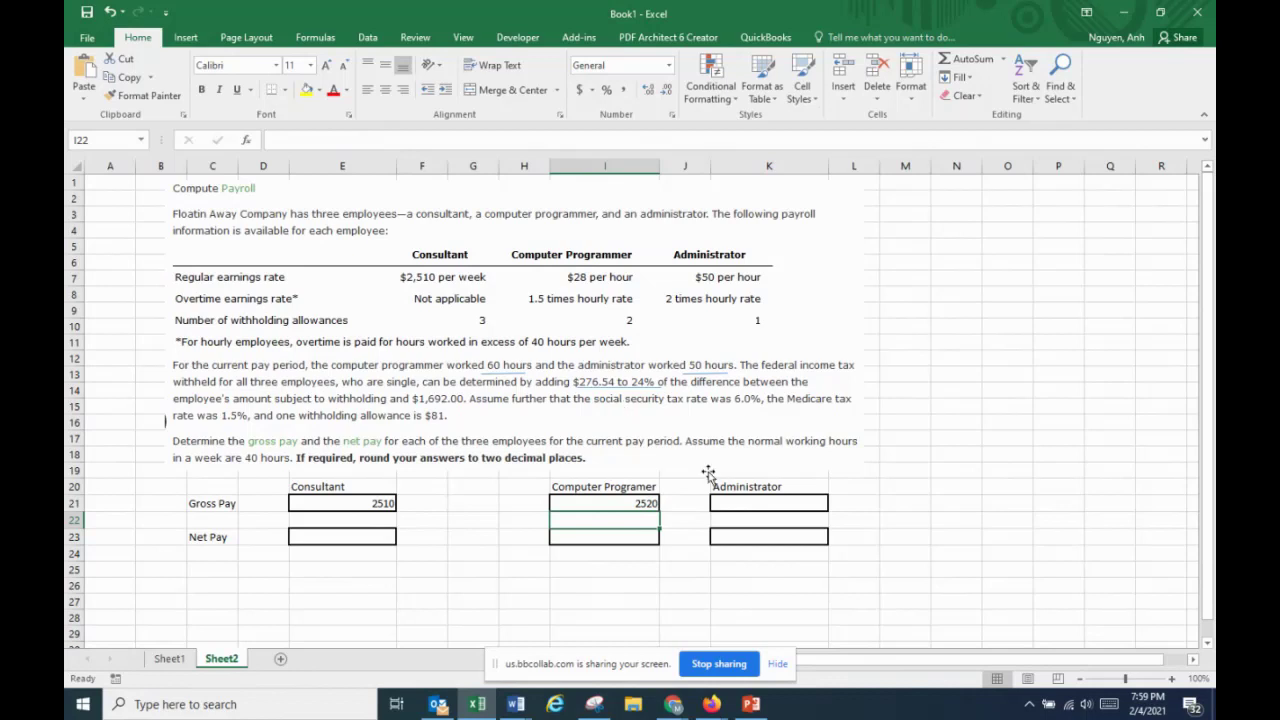
# Change the regular hours in the computer programmer's gross pay formula to 40
pyautogui.click(646, 502)
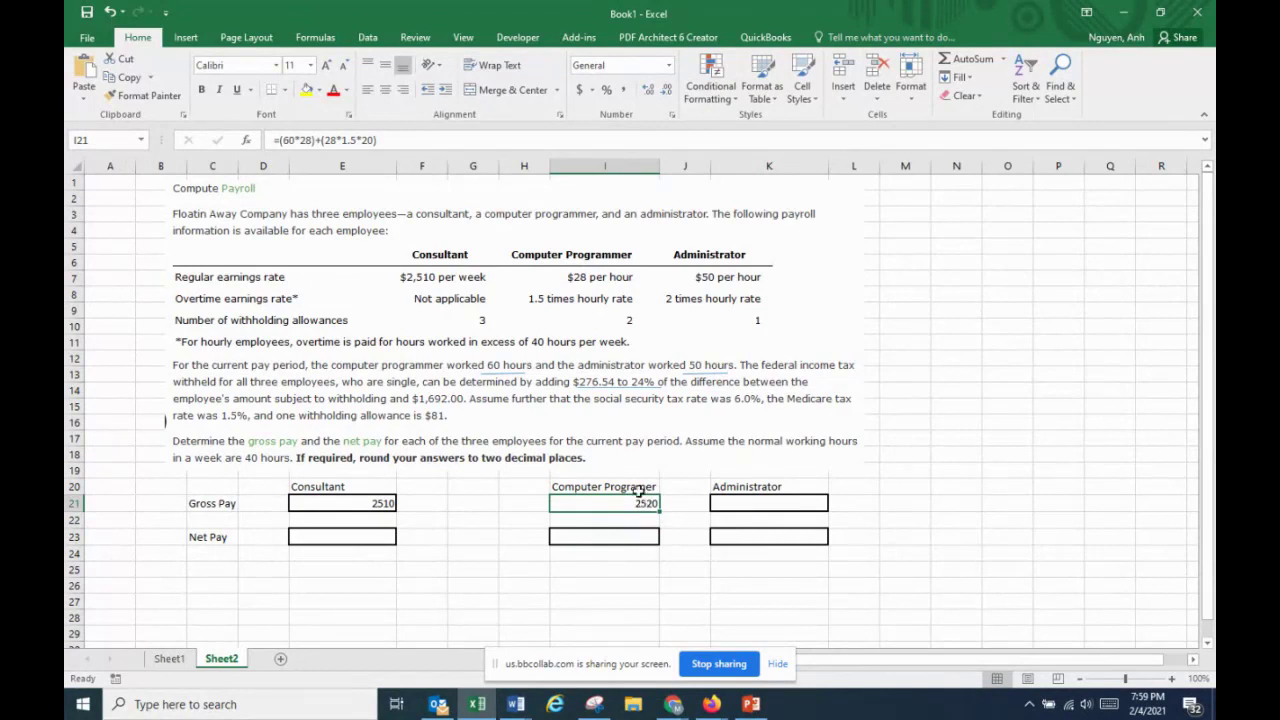
pyautogui.click(294, 140)
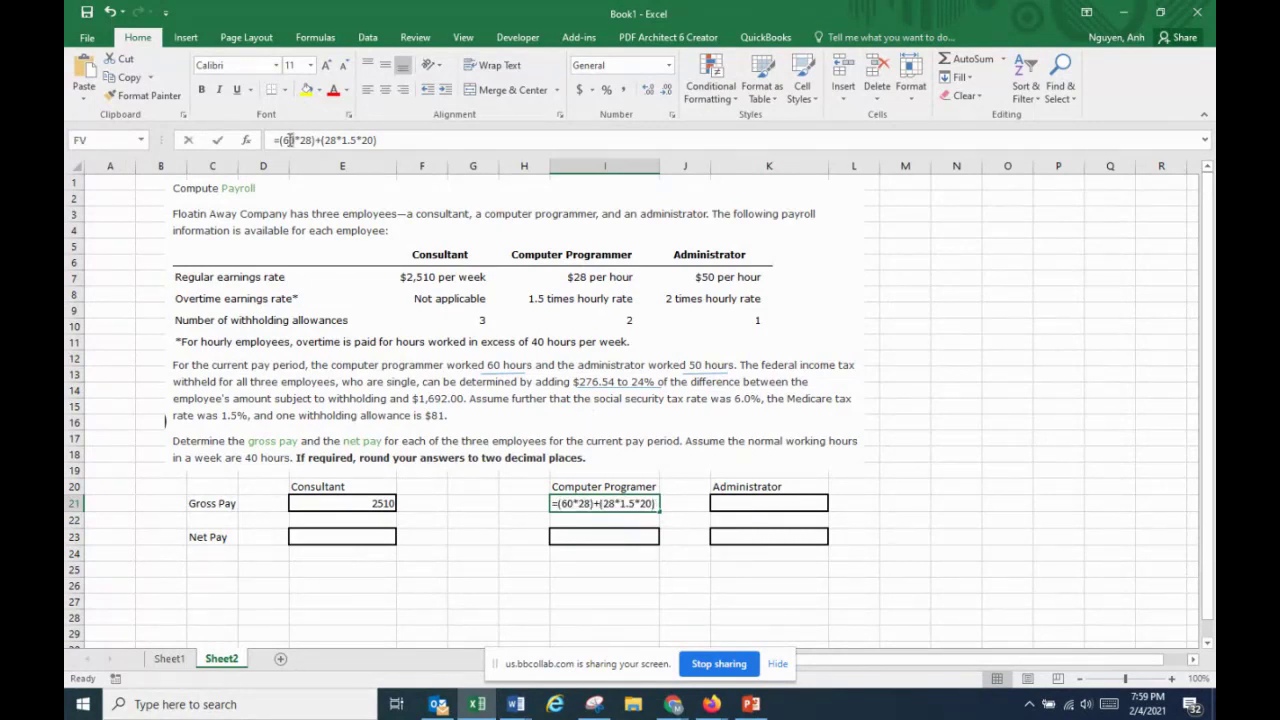
pyautogui.doubleClick(288, 140)
pyautogui.write('40')
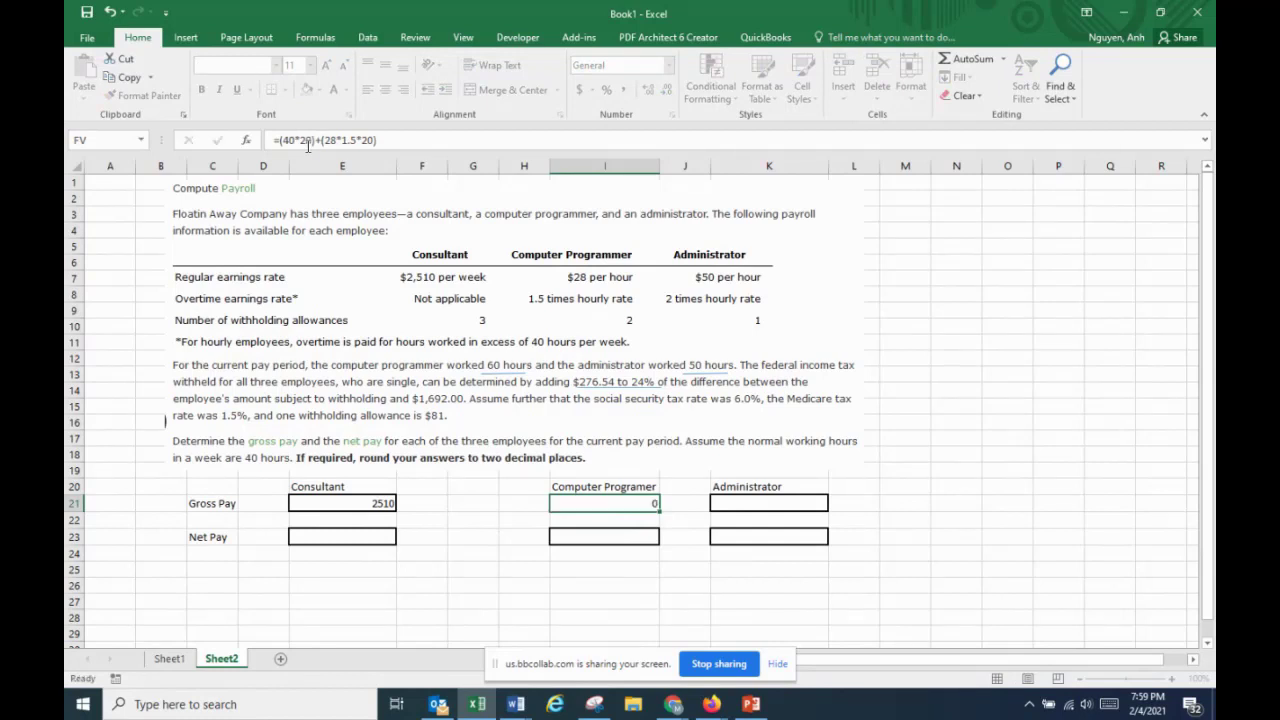
pyautogui.press('Return')
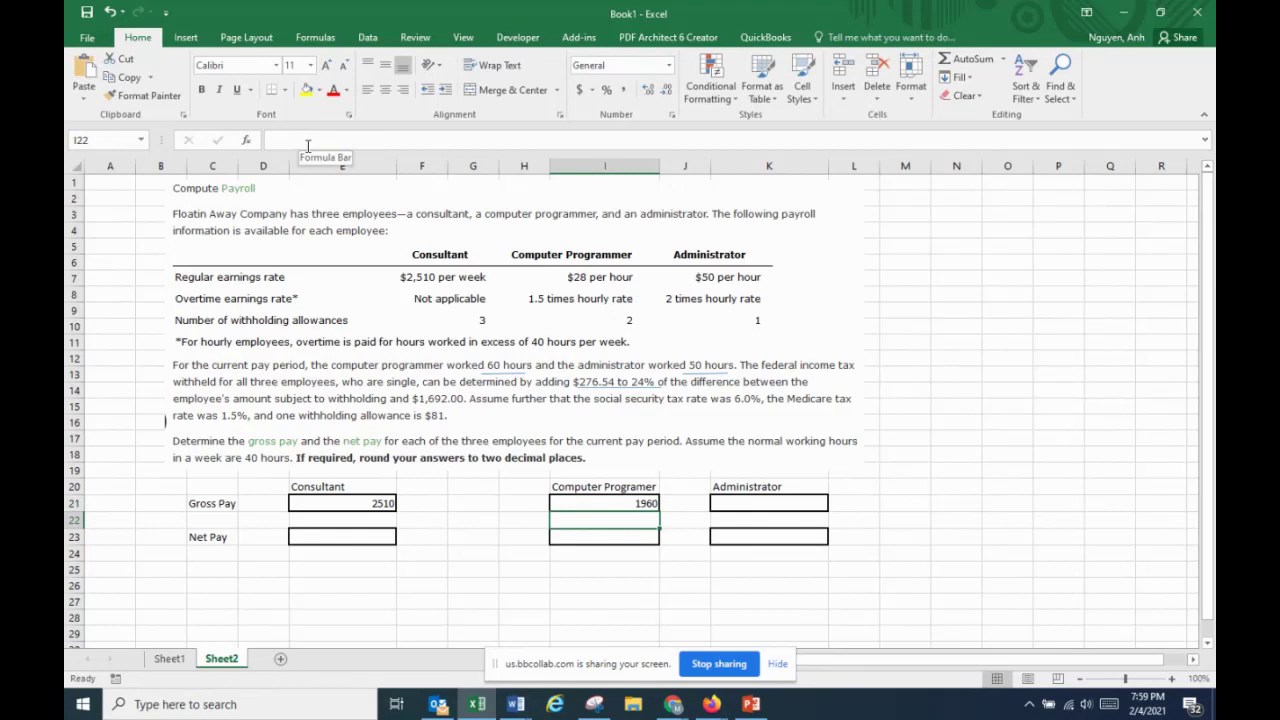
# Enter the administrator's gross pay formula =(50*40)+(10*1.5*50) in cell K21
pyautogui.click(766, 504)
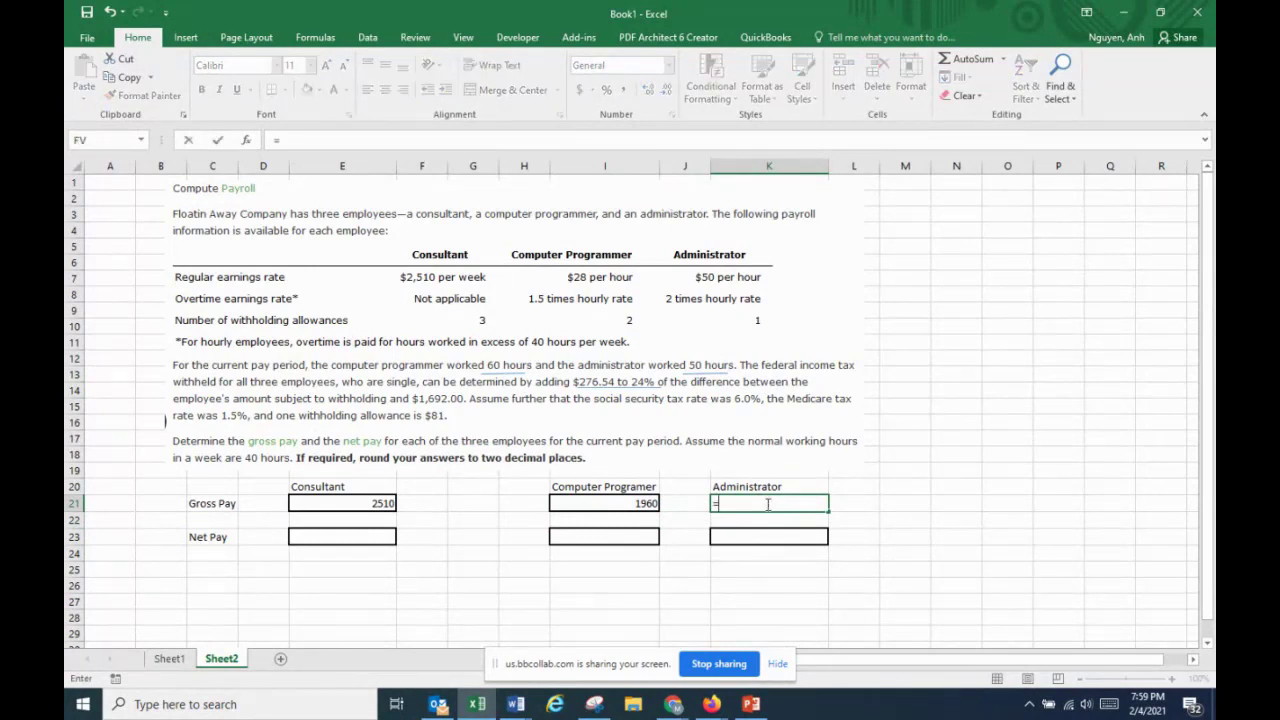
pyautogui.write('=(50x')
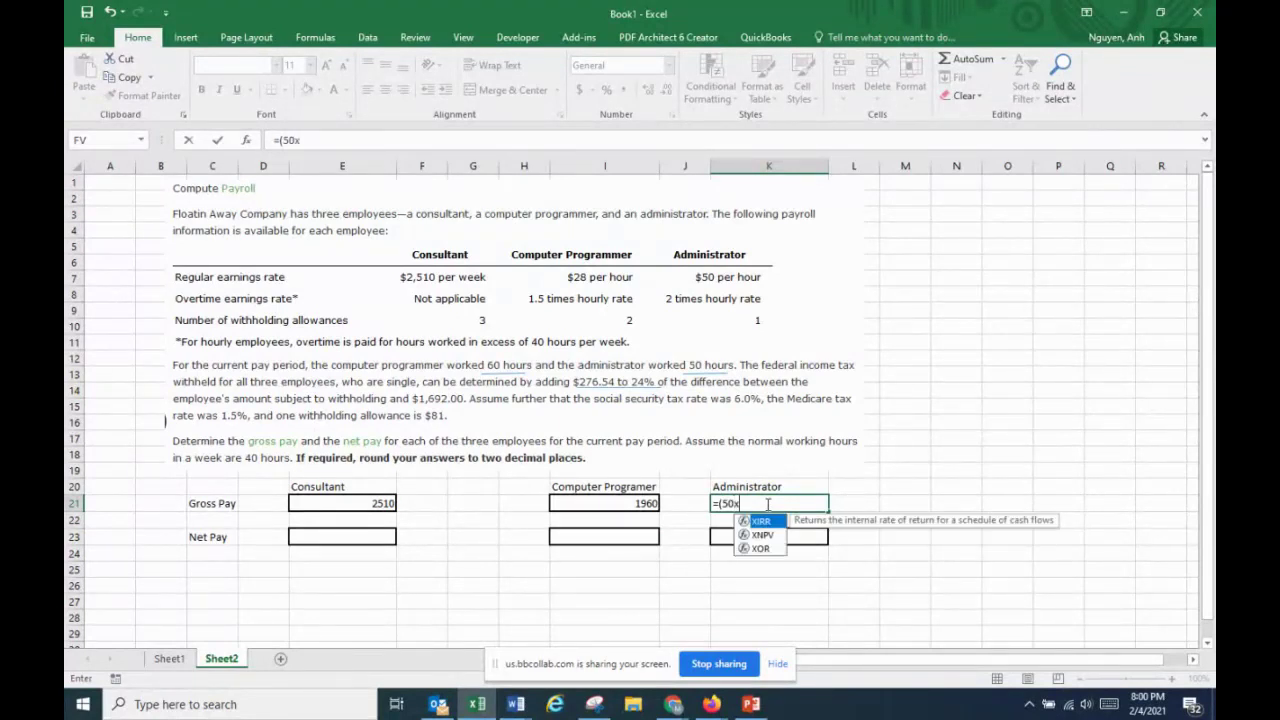
pyautogui.press('BackSpace')
pyautogui.write('*')
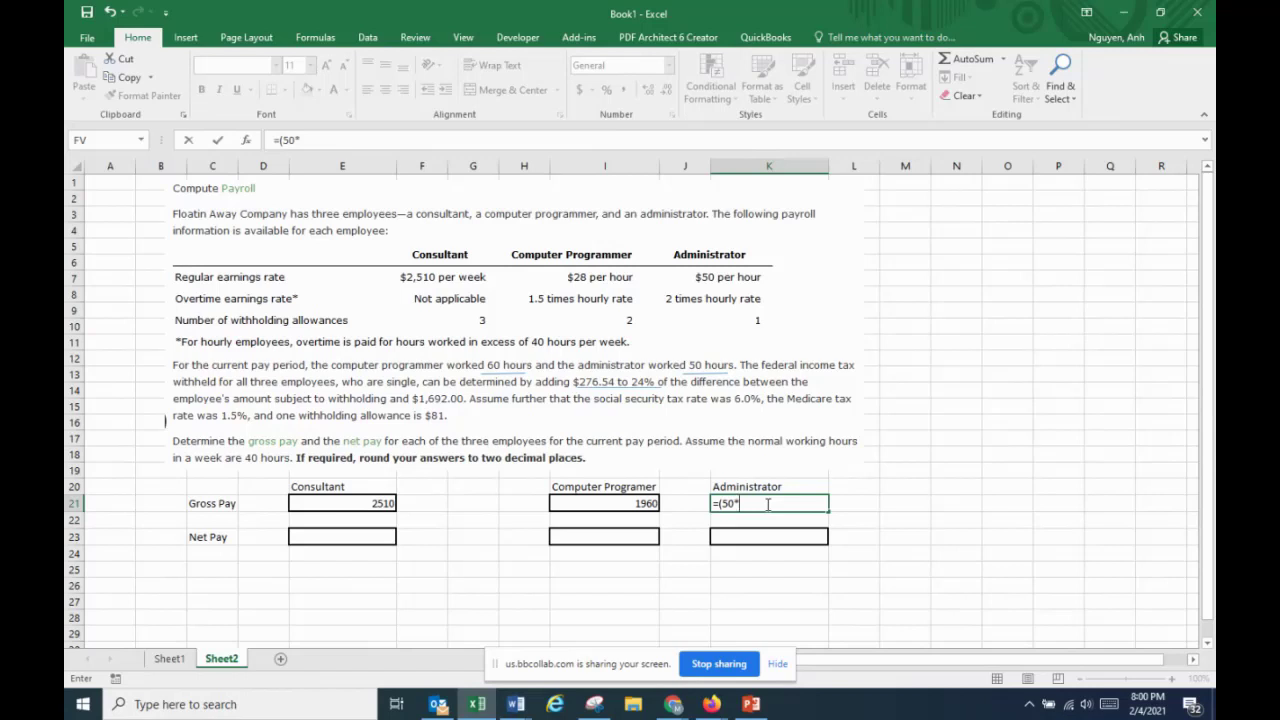
pyautogui.write('40)+(')
pyautogui.write('10*1.5*')
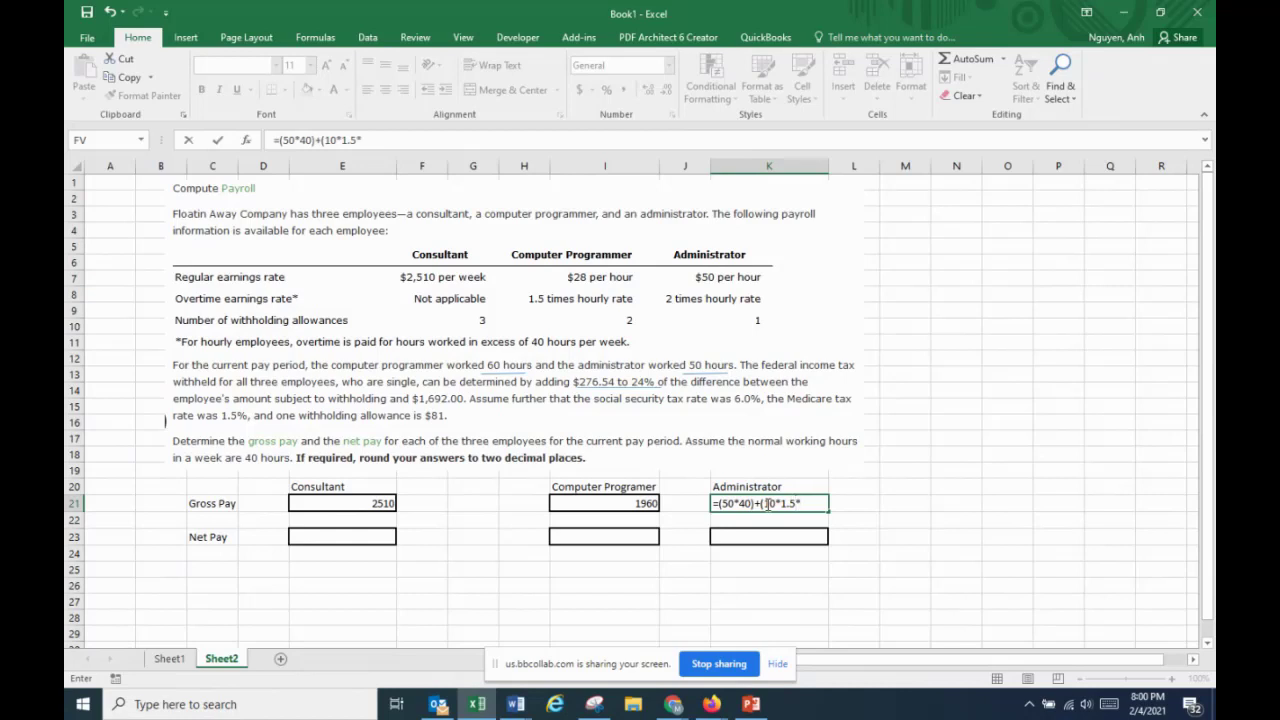
pyautogui.write('50)')
pyautogui.press('Return')
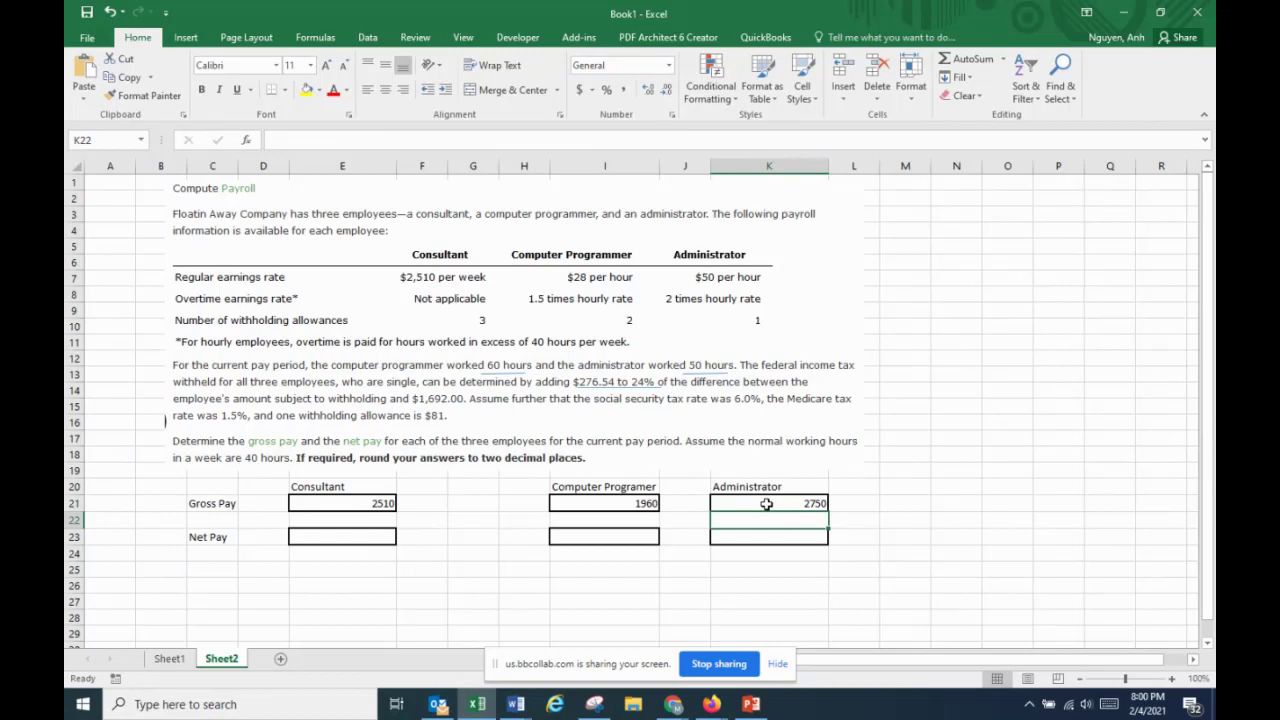
# Change the overtime multiplier in the administrator's gross pay formula to 2
pyautogui.click(766, 504)
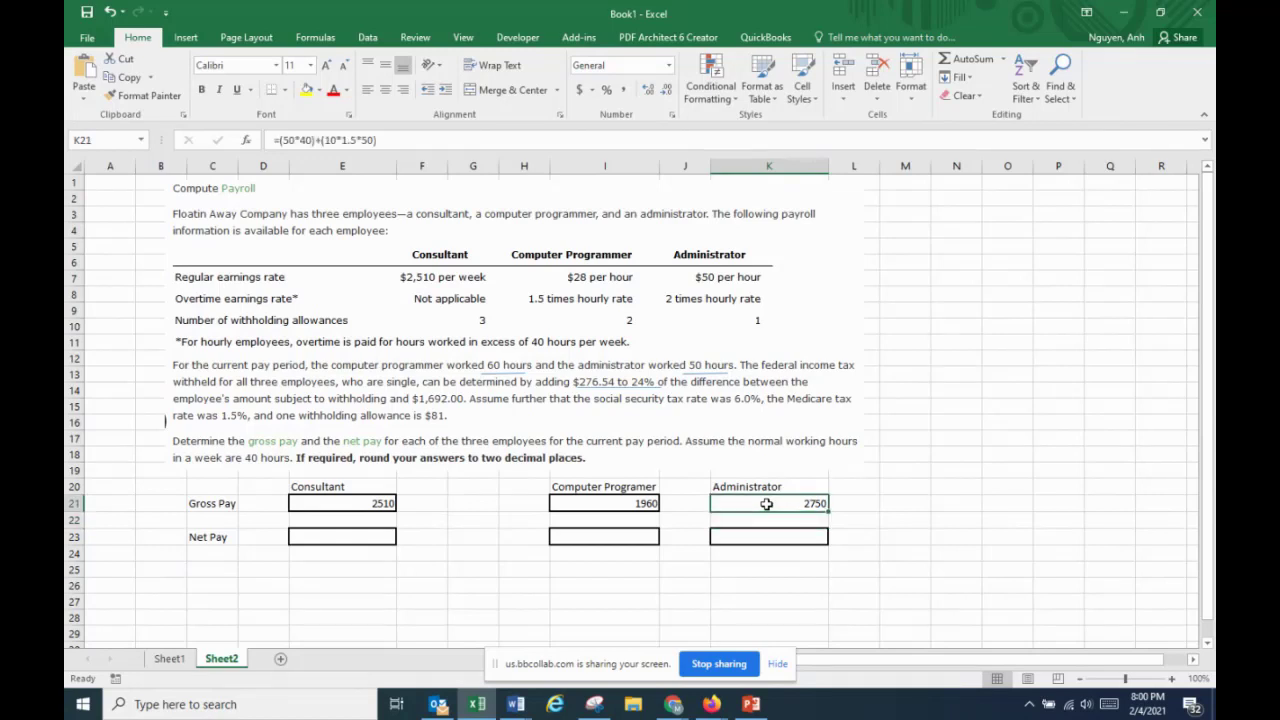
pyautogui.click(355, 140)
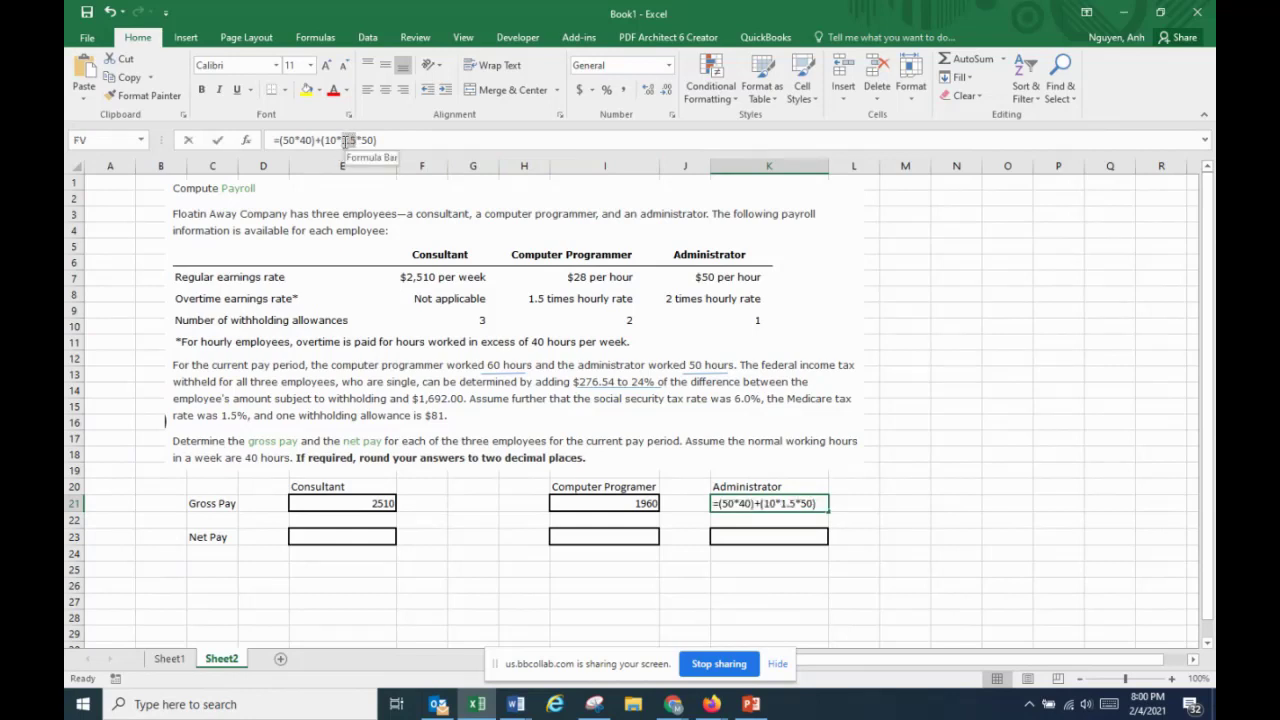
pyautogui.press('BackSpace')
pyautogui.press('BackSpace')
pyautogui.press('BackSpace')
pyautogui.write('2')
pyautogui.press('Return')
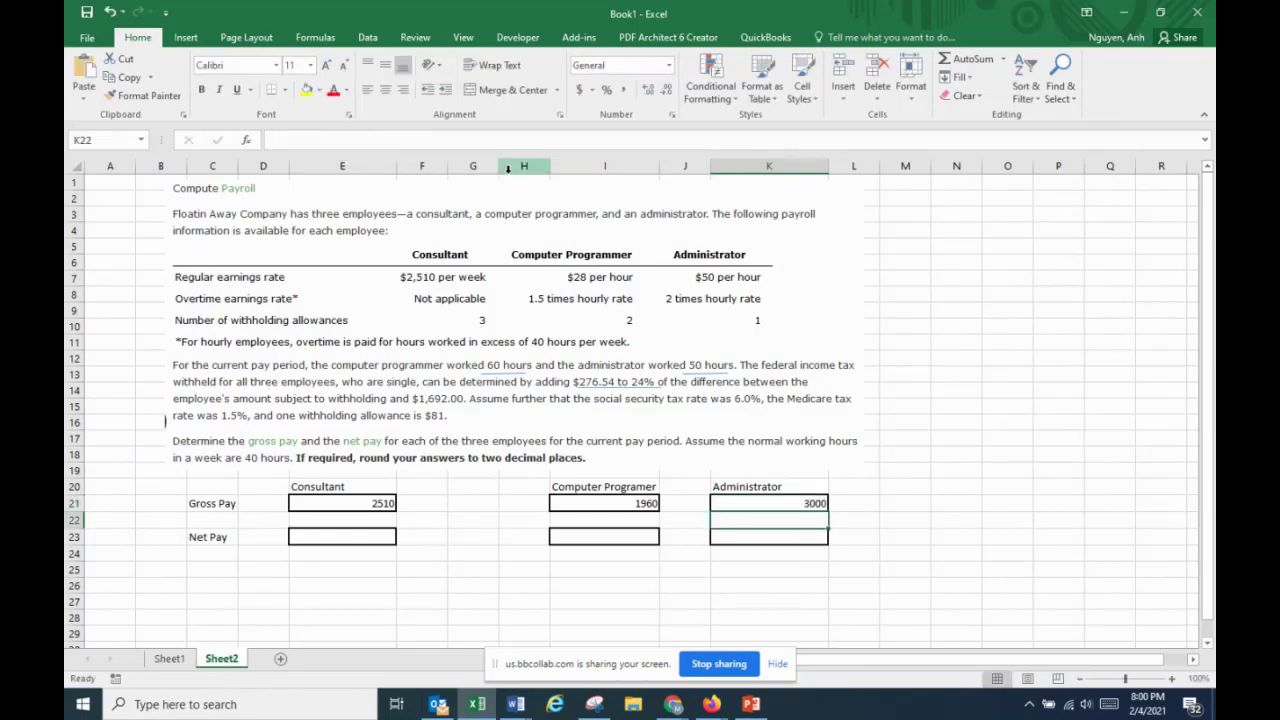
# Insert four blank rows at row 22, between the Gross Pay and Net Pay rows
pyautogui.click(380, 546)
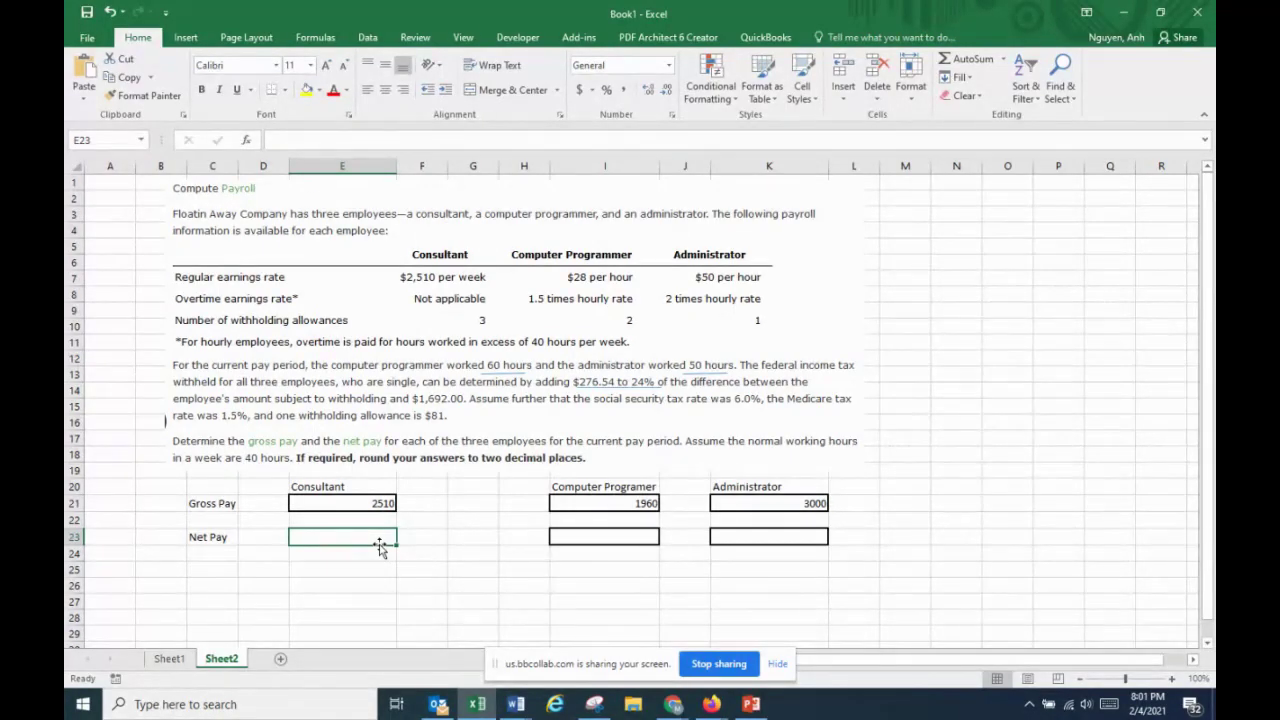
pyautogui.rightClick(84, 520)
pyautogui.click(117, 390)
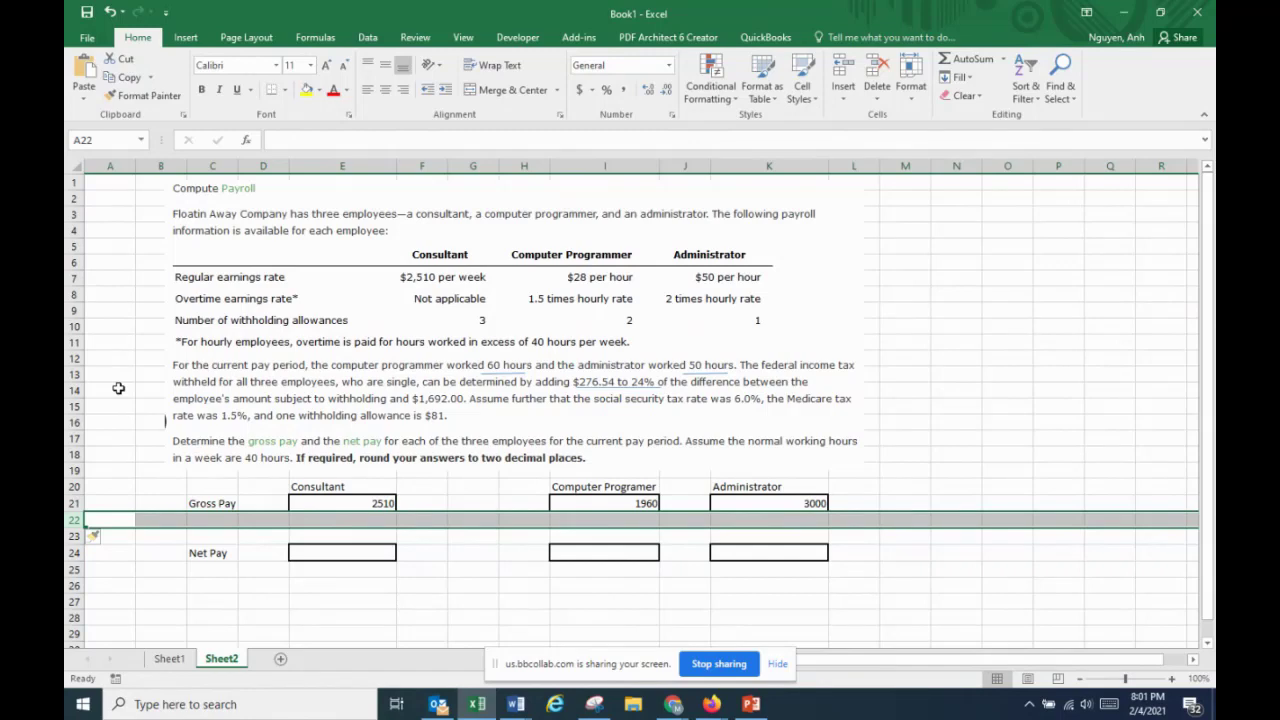
pyautogui.hotkey('ctrl', 'shift', '=')
pyautogui.hotkey('ctrl', 'shift', '=')
pyautogui.hotkey('ctrl', 'shift', '=')
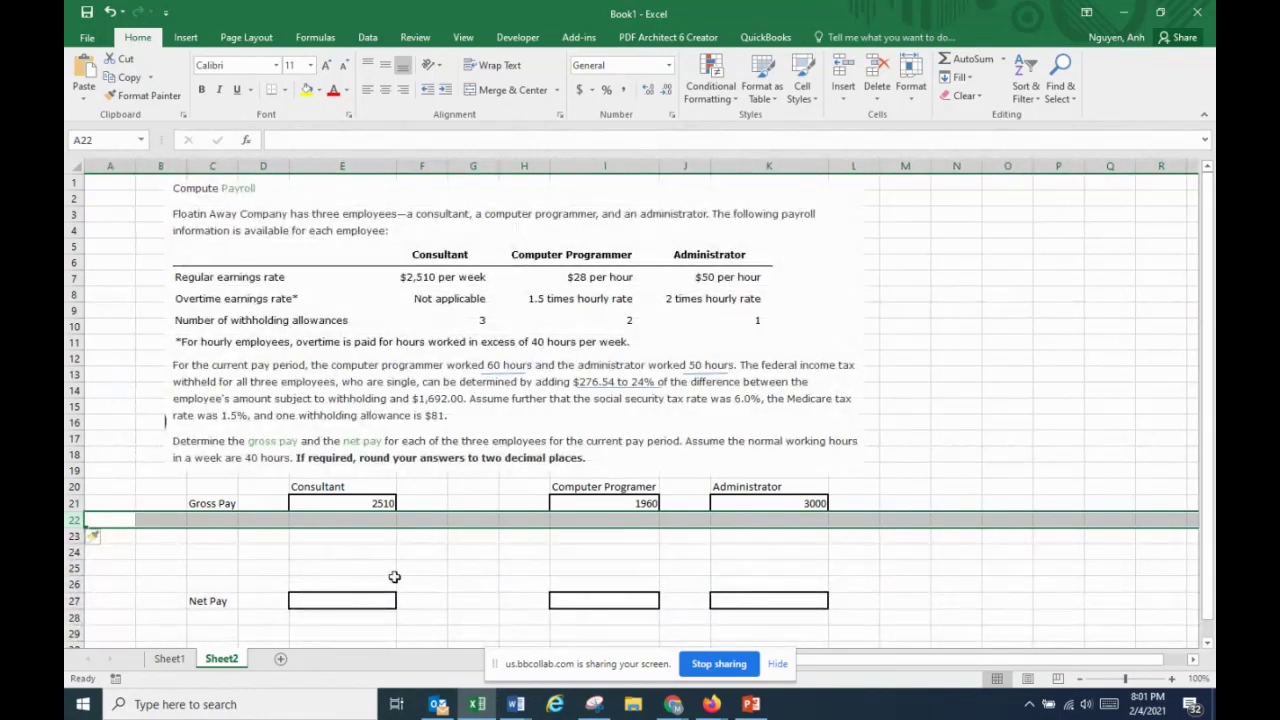
pyautogui.click(412, 568)
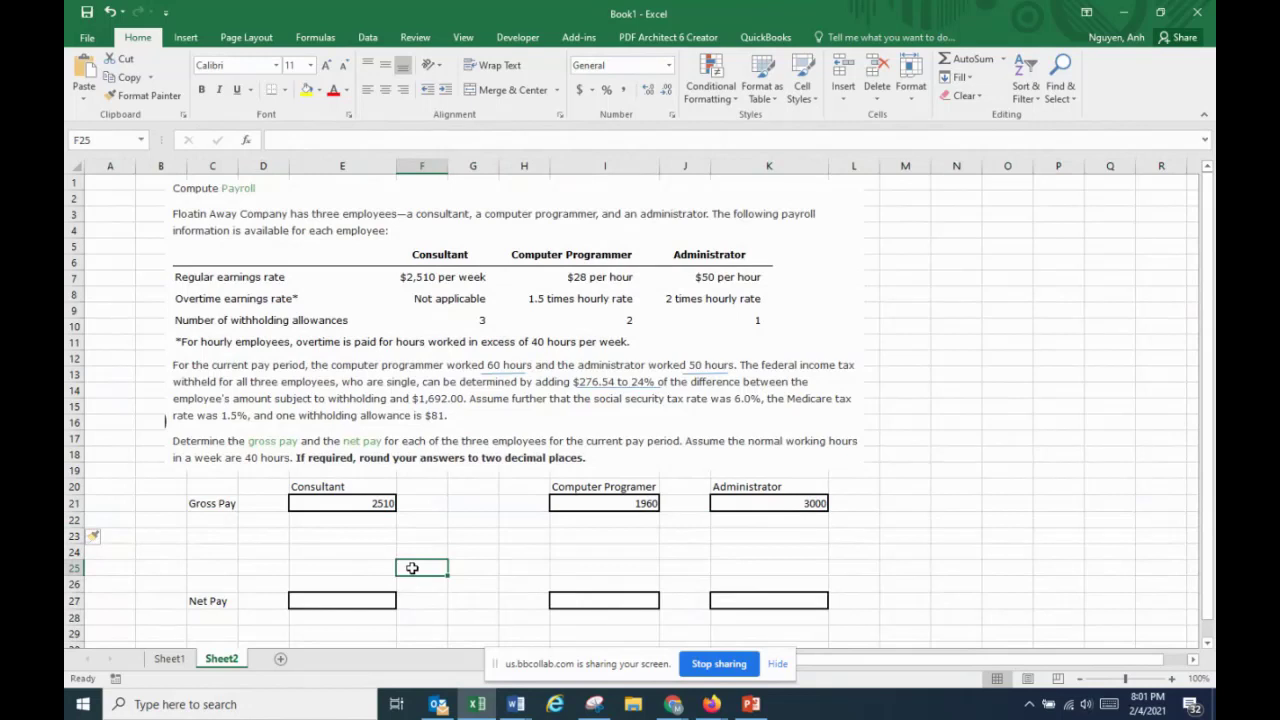
# Enter "Less:" in C23 and the labels SST, Medicare Tax and Federal Income Tax in D23:D25, and autofit column D to them
pyautogui.click(227, 536)
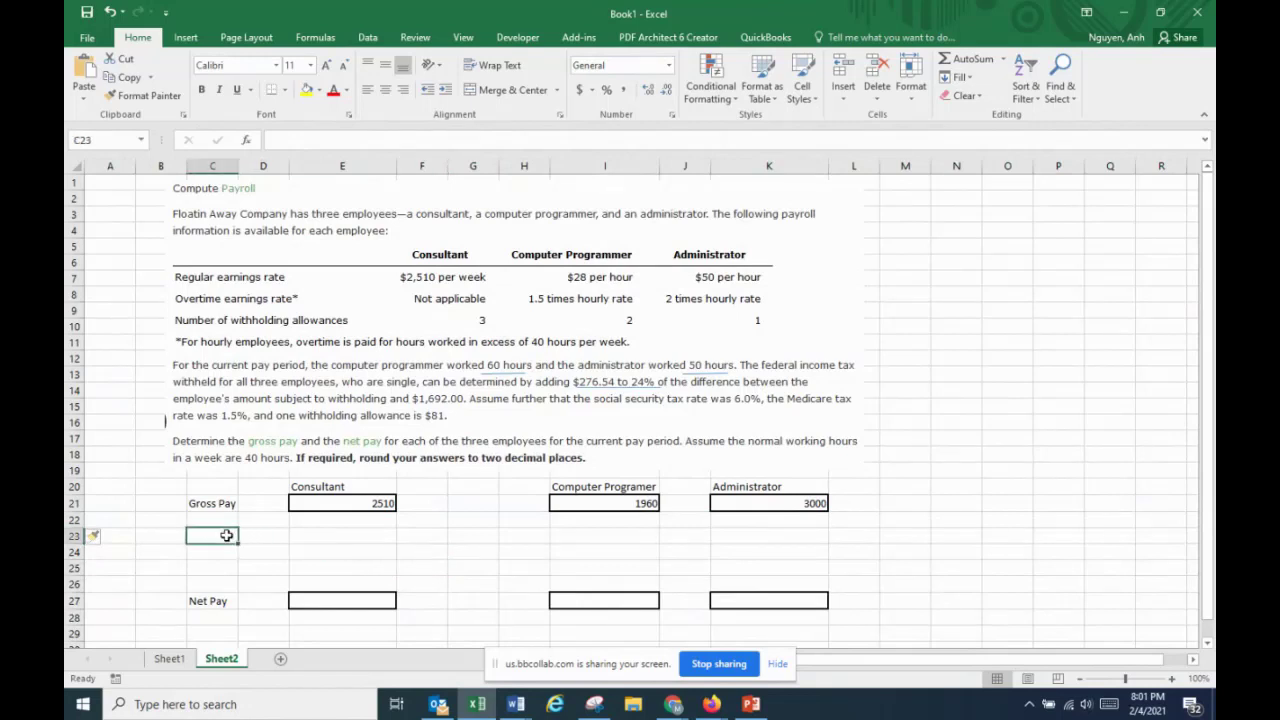
pyautogui.write('Less:')
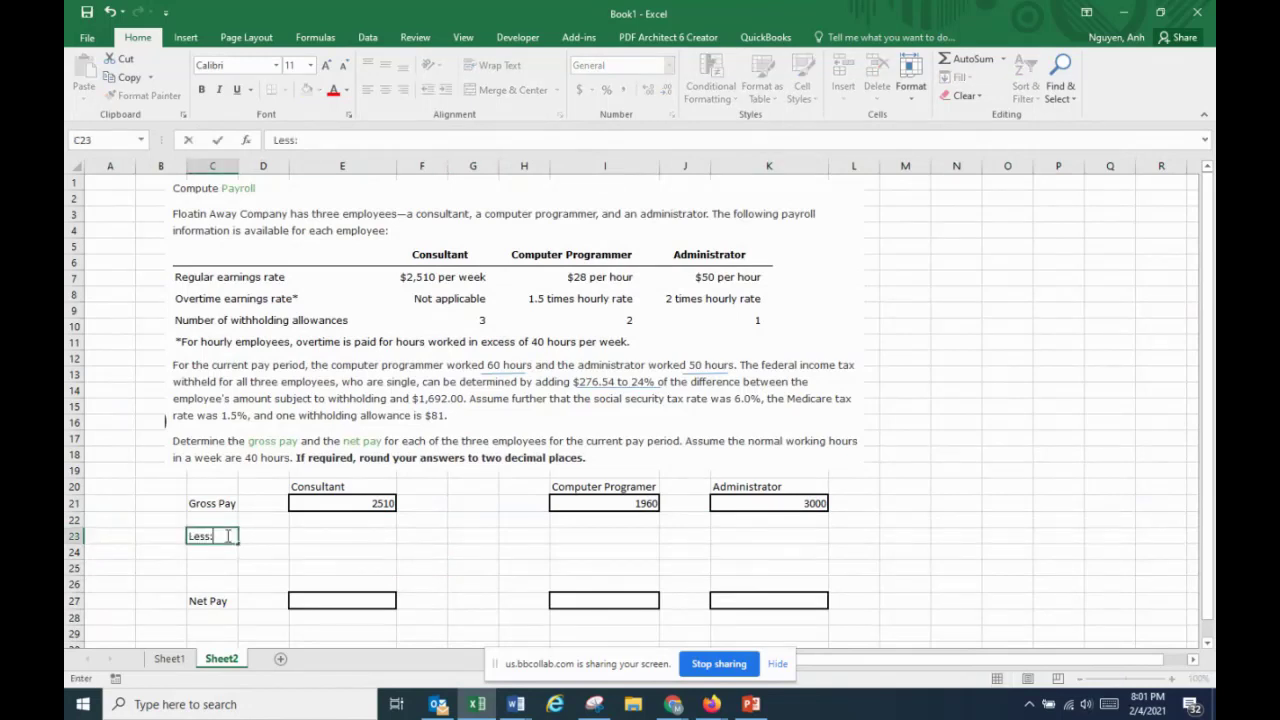
pyautogui.press('Tab')
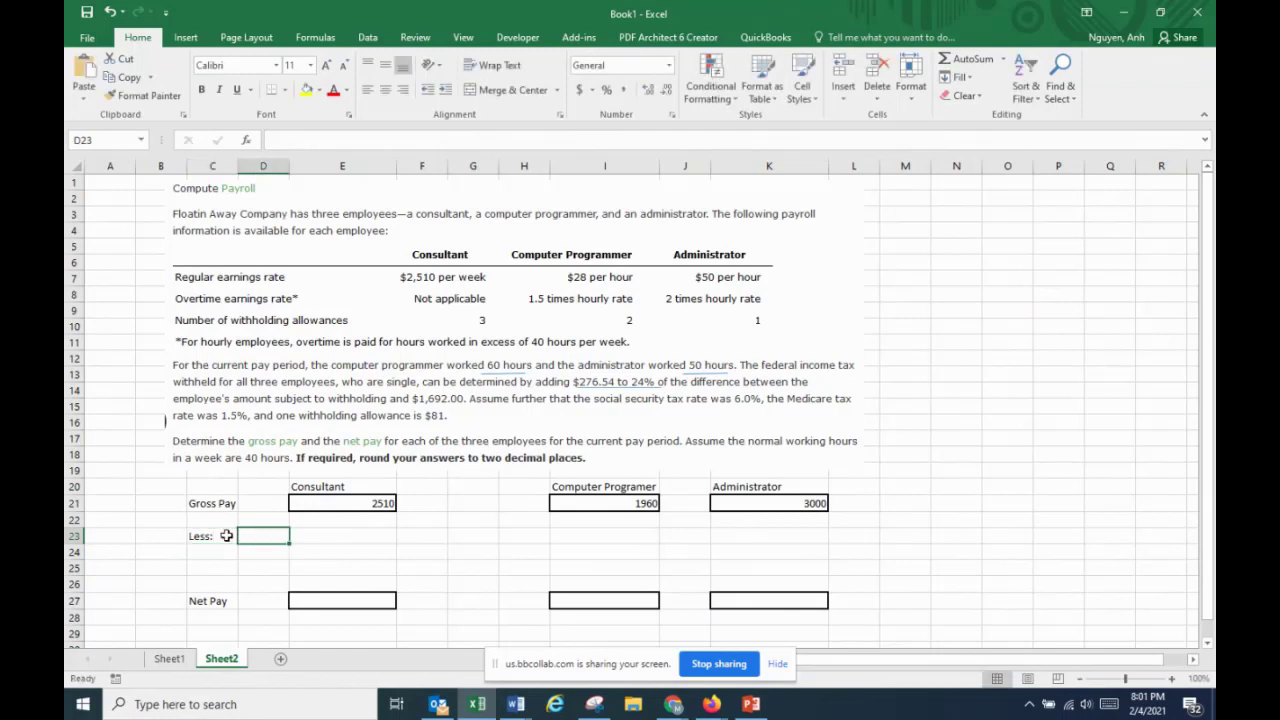
pyautogui.write('SST')
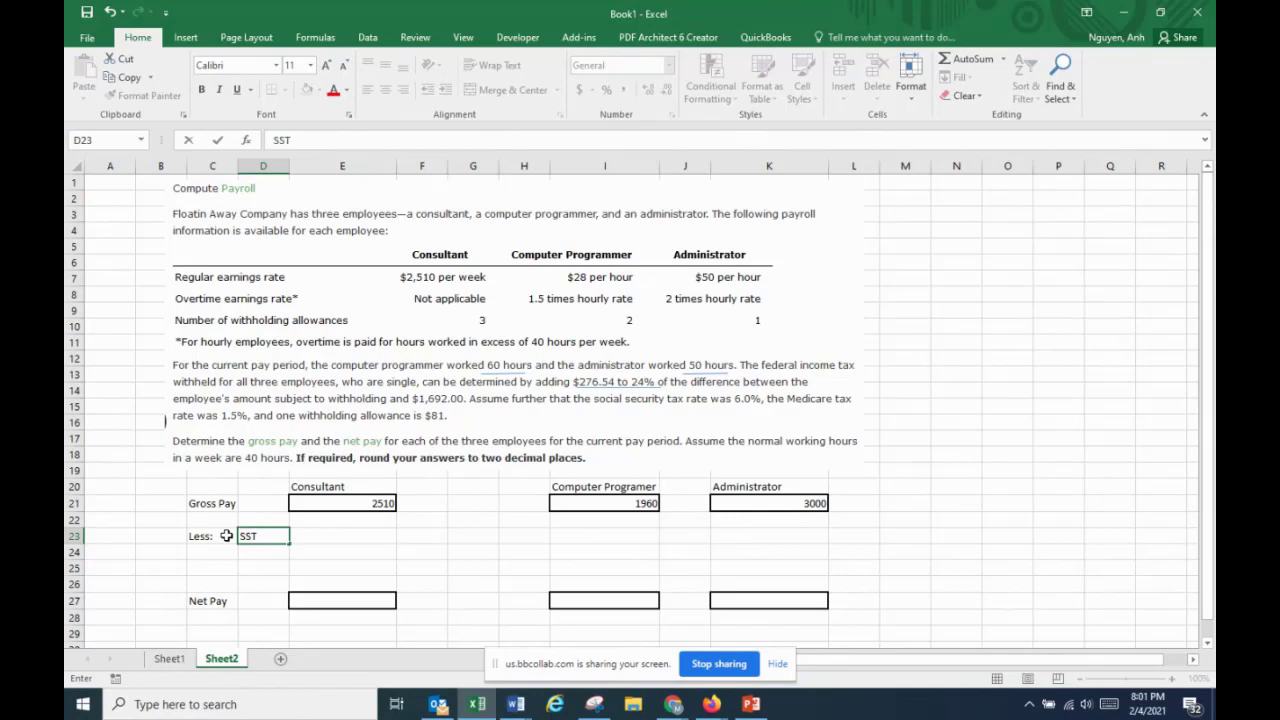
pyautogui.press('Return')
pyautogui.write('M')
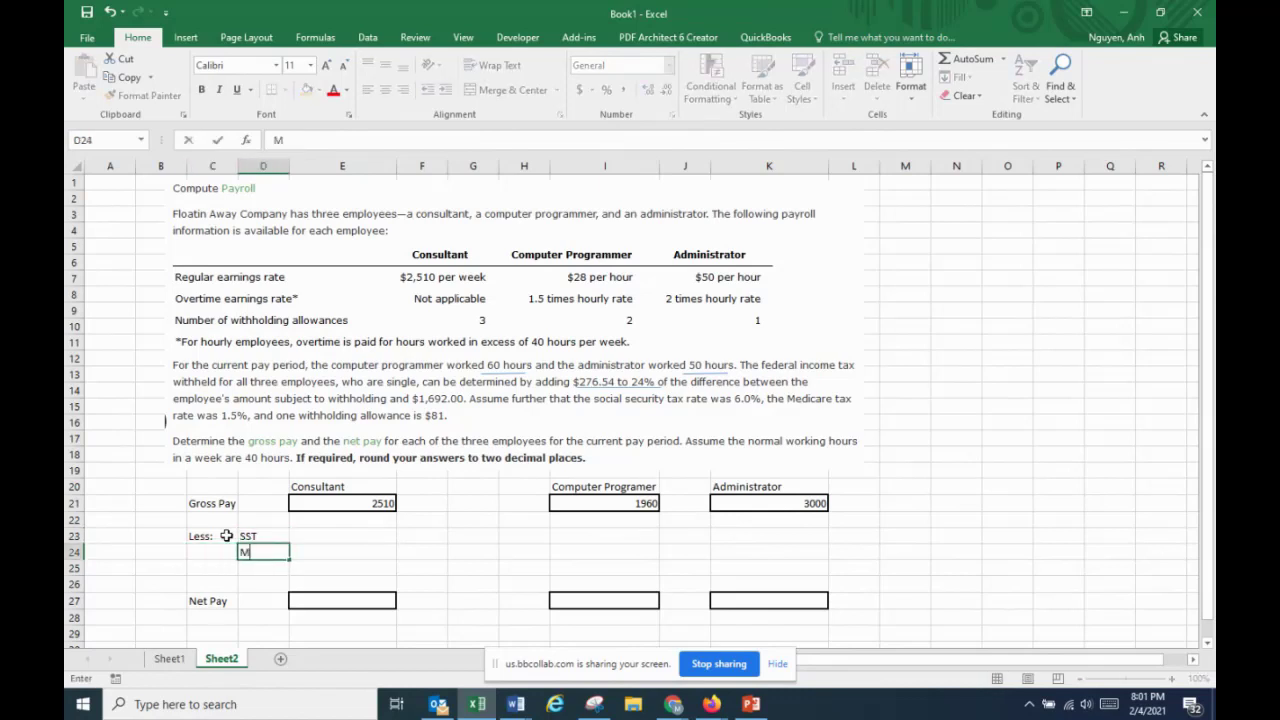
pyautogui.write('edicare Tax')
pyautogui.press('Return')
pyautogui.write('Fe')
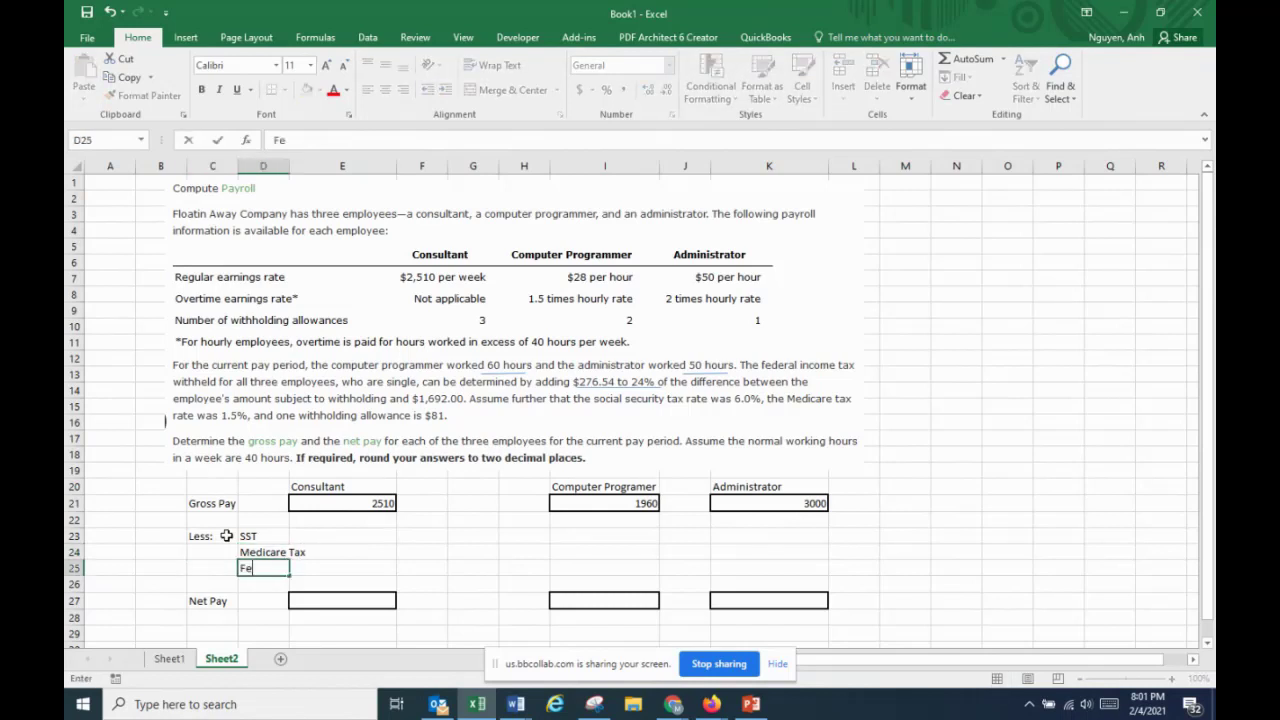
pyautogui.write('deral Income Tax')
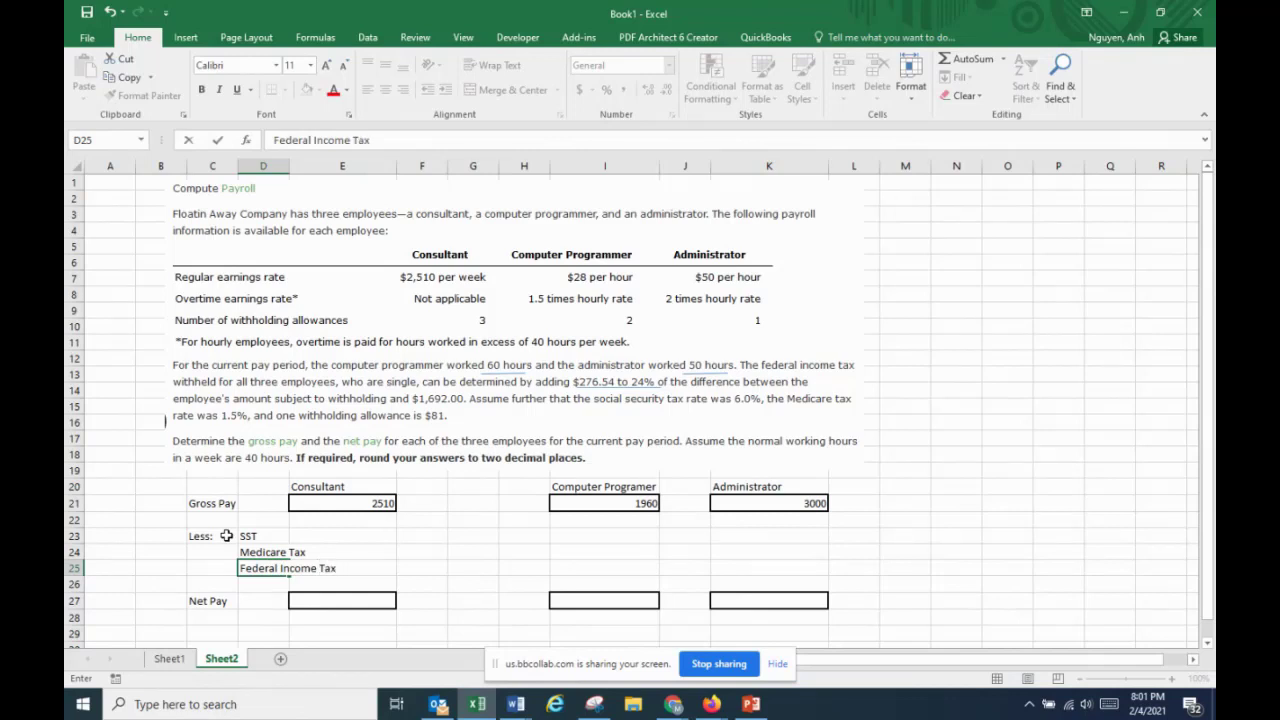
pyautogui.click(266, 505)
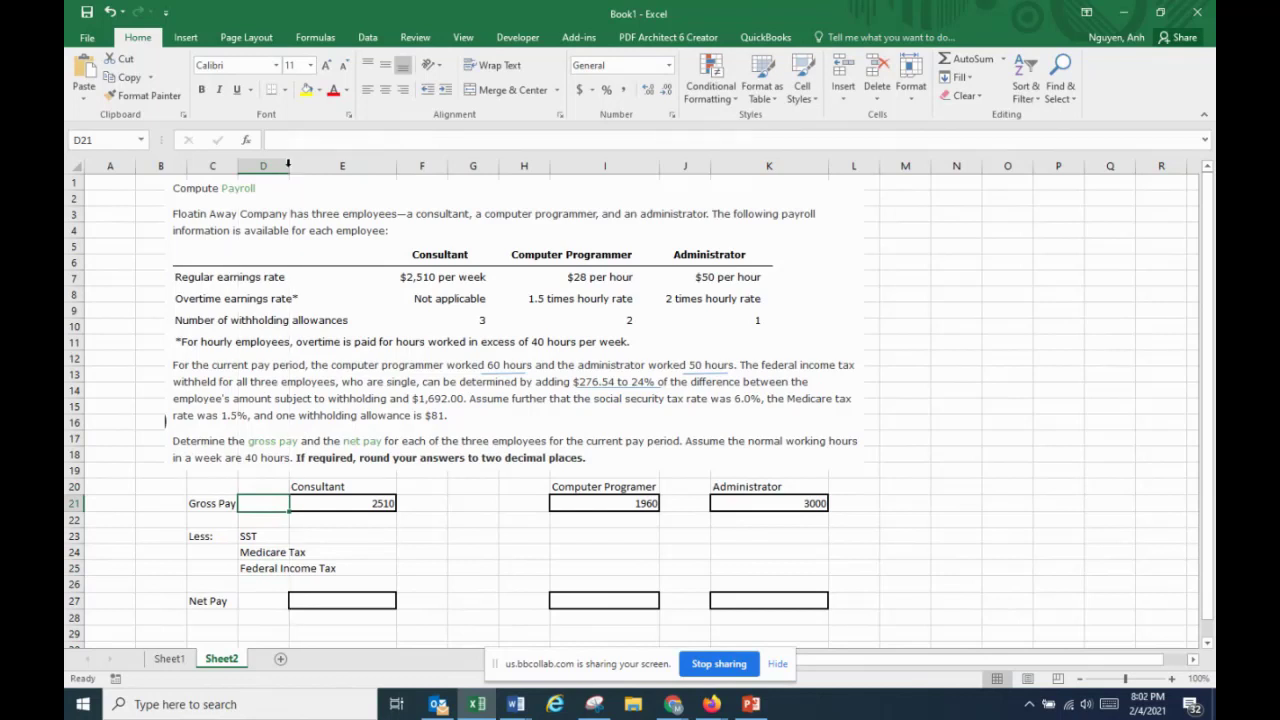
pyautogui.doubleClick(288, 165)
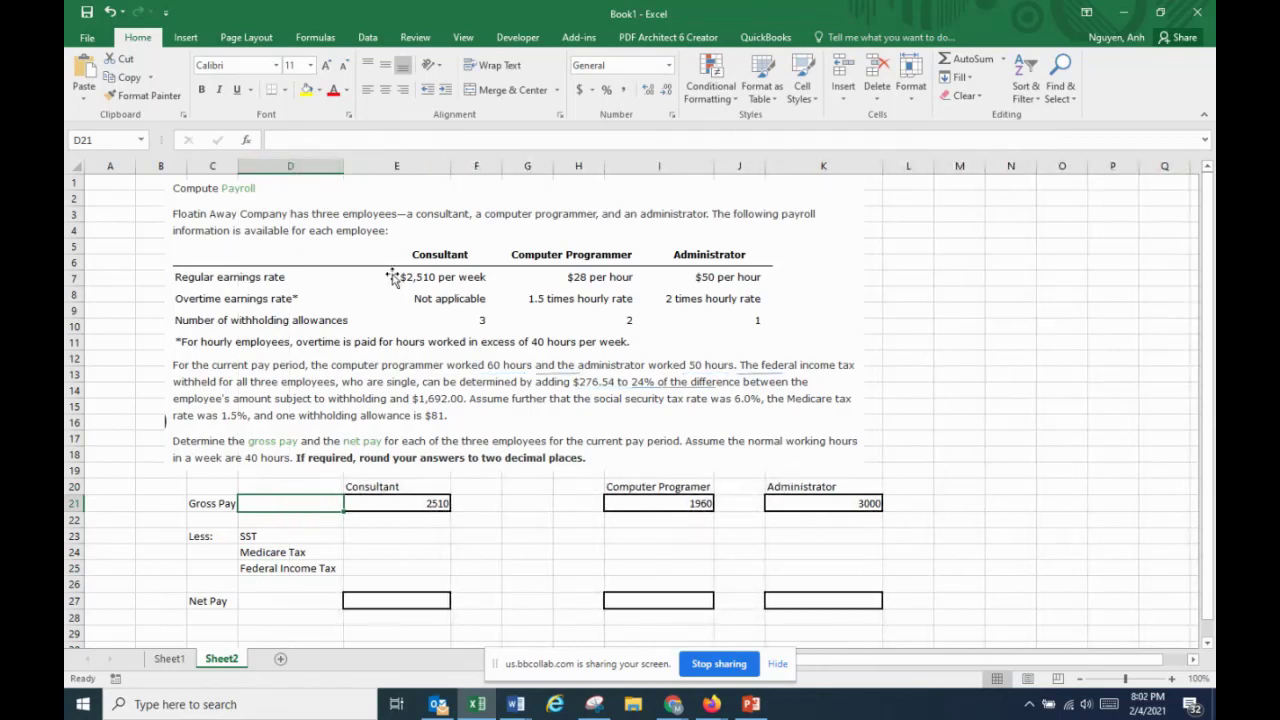
# Enter the formula =.06*E21 in E23 for the consultant's social security tax
pyautogui.click(424, 537)
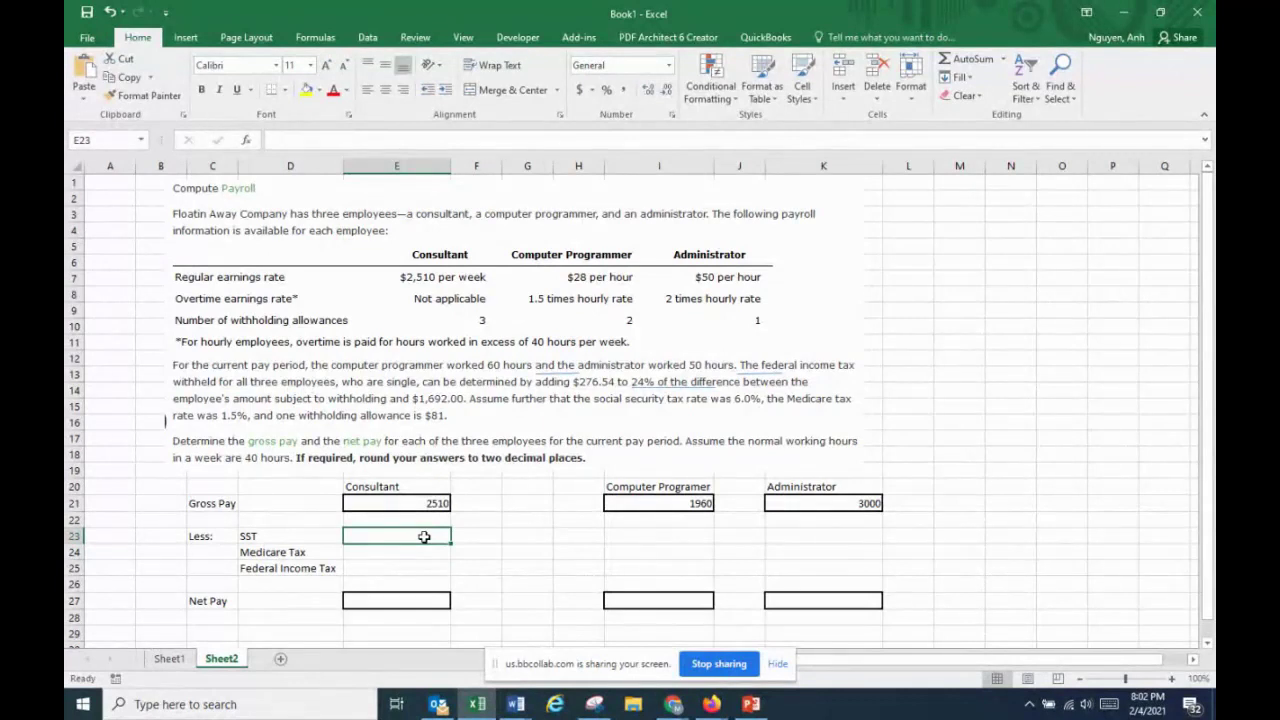
pyautogui.write('.')
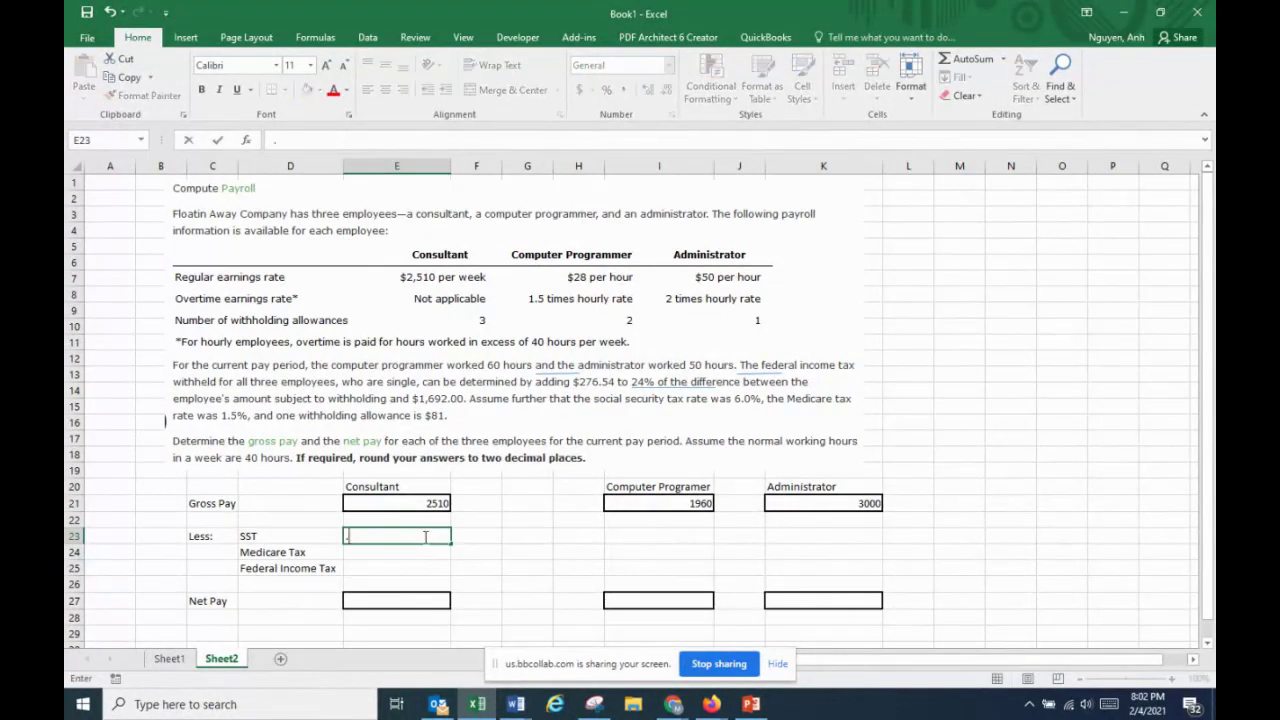
pyautogui.write('06')
pyautogui.press('BackSpace')
pyautogui.press('BackSpace')
pyautogui.press('BackSpace')
pyautogui.write('=')
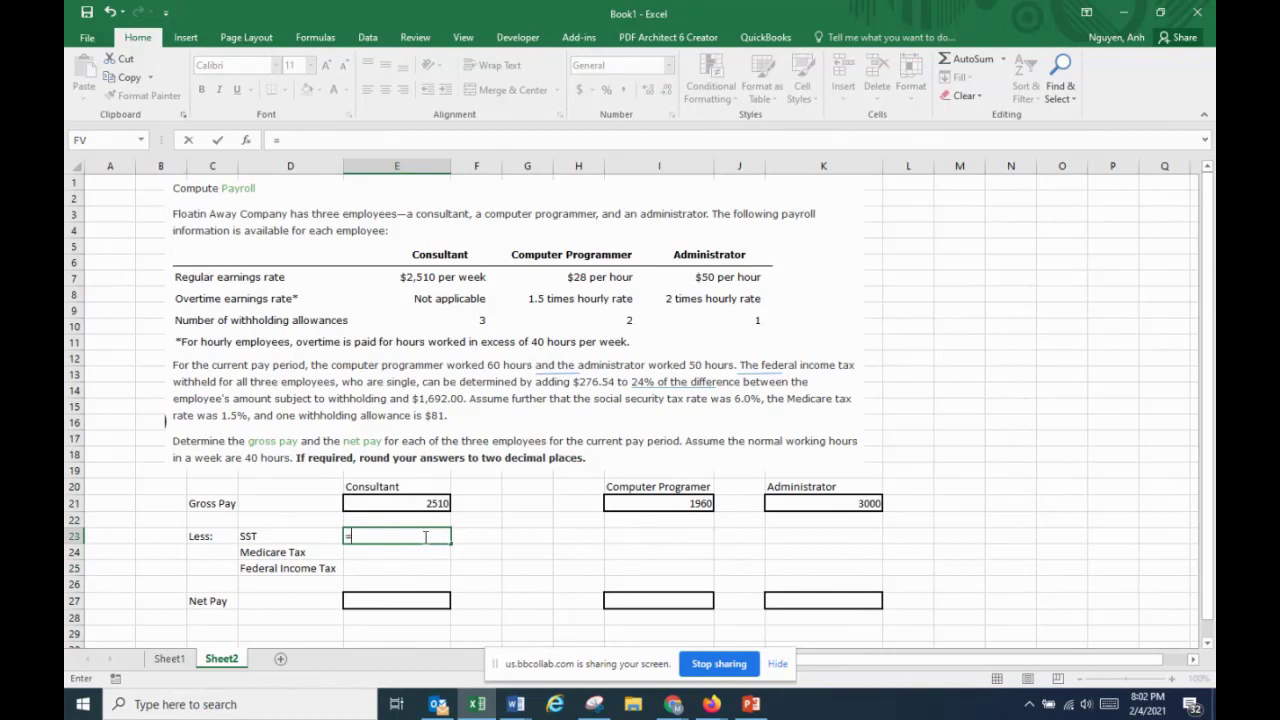
pyautogui.write('.06*')
pyautogui.click(432, 503)
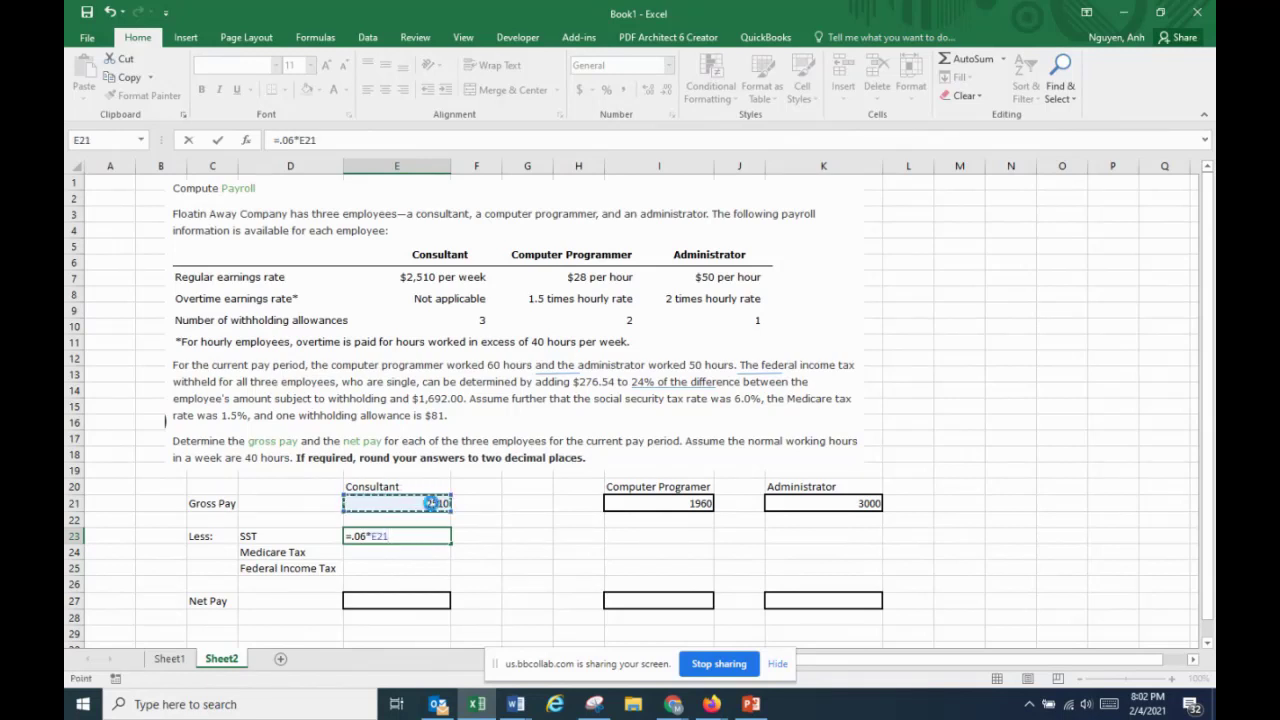
pyautogui.press('Return')
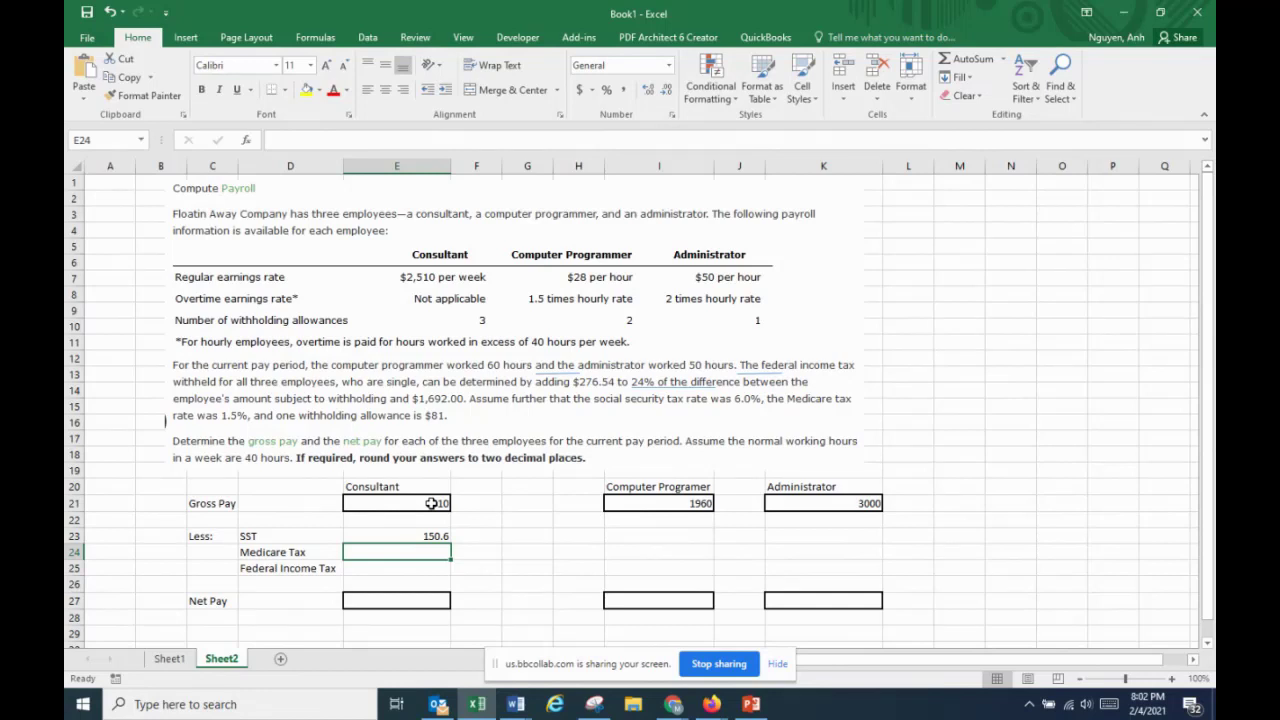
# Enter the formula =.015*E21 in E24 for the consultant's Medicare tax
pyautogui.write('=')
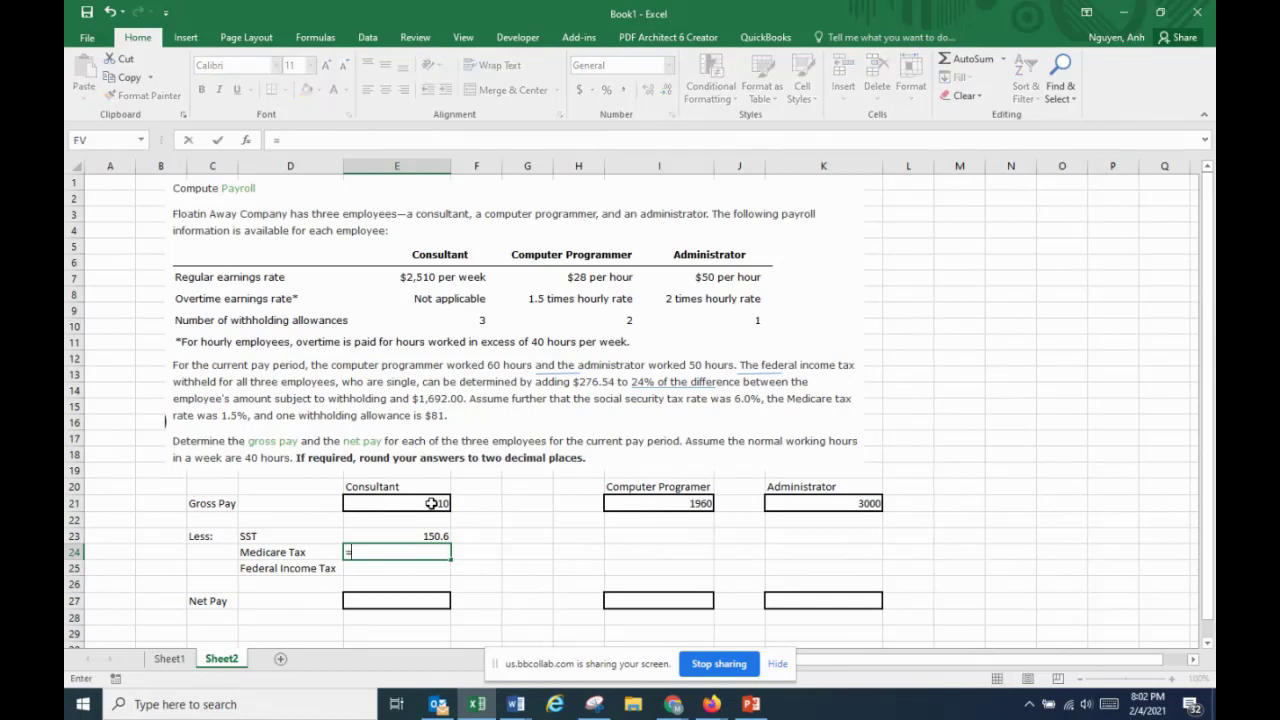
pyautogui.write('.015*')
pyautogui.click(432, 503)
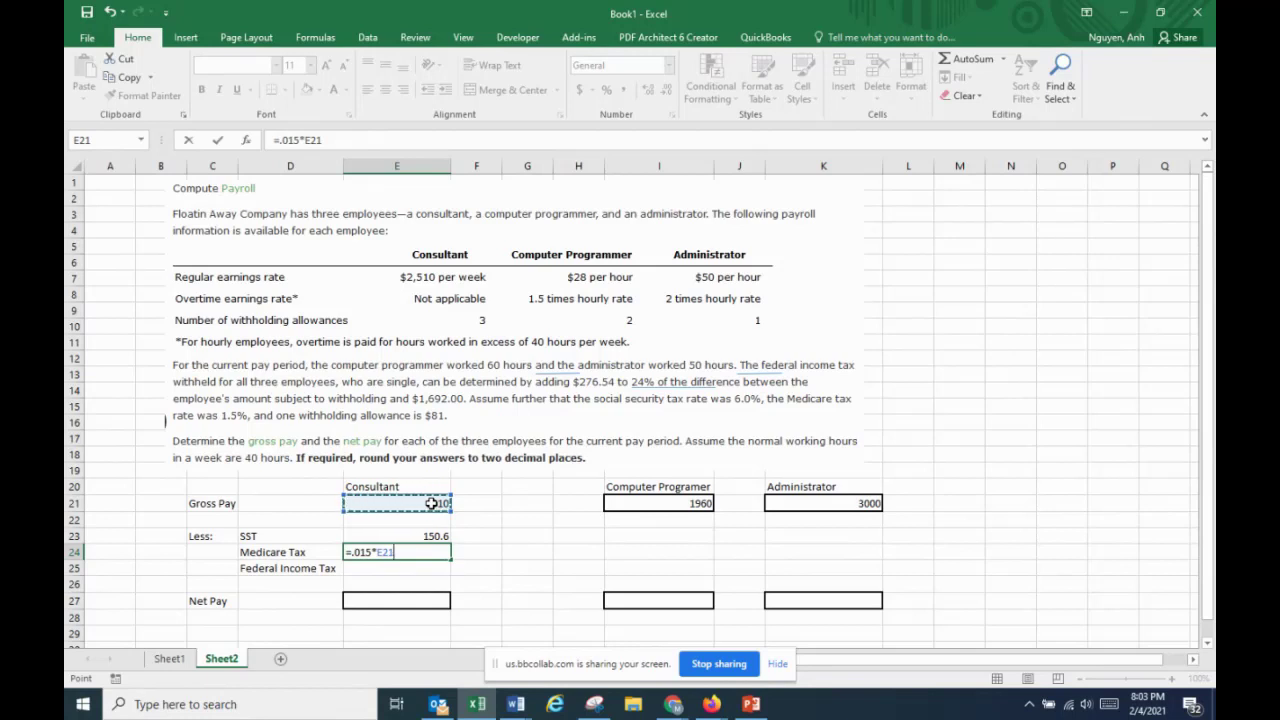
pyautogui.press('Return')
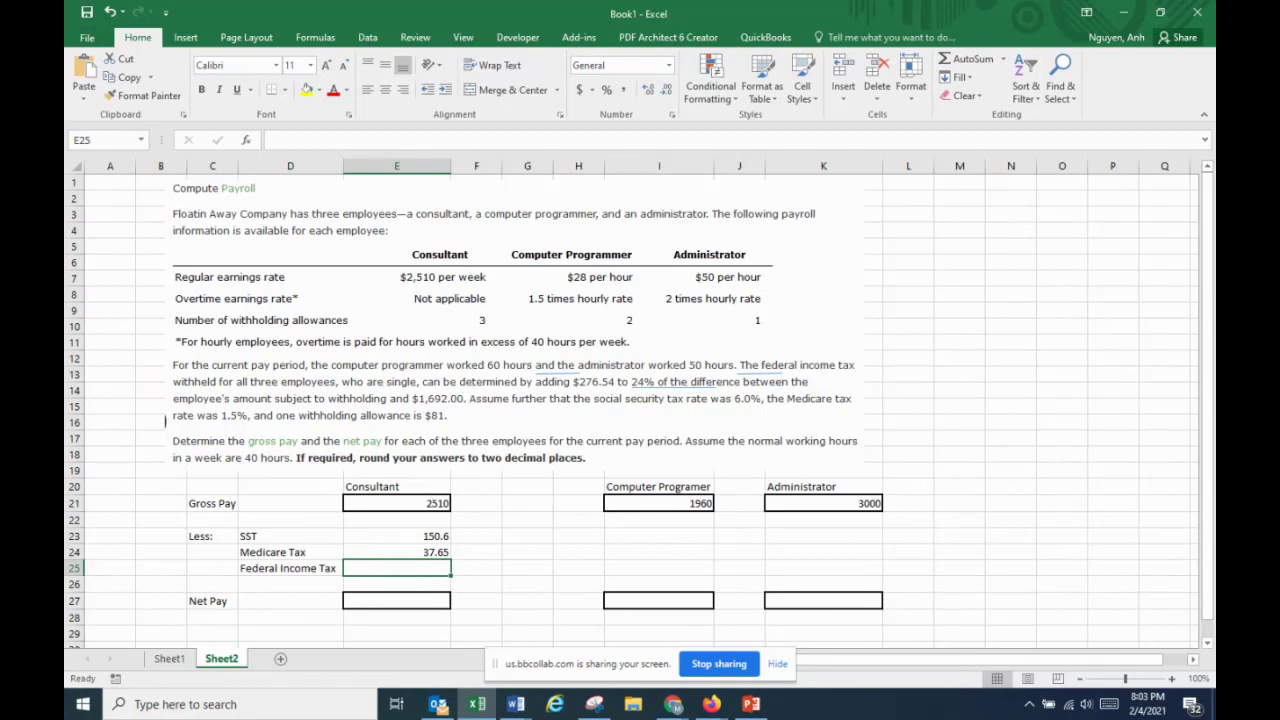
pyautogui.click(515, 704)
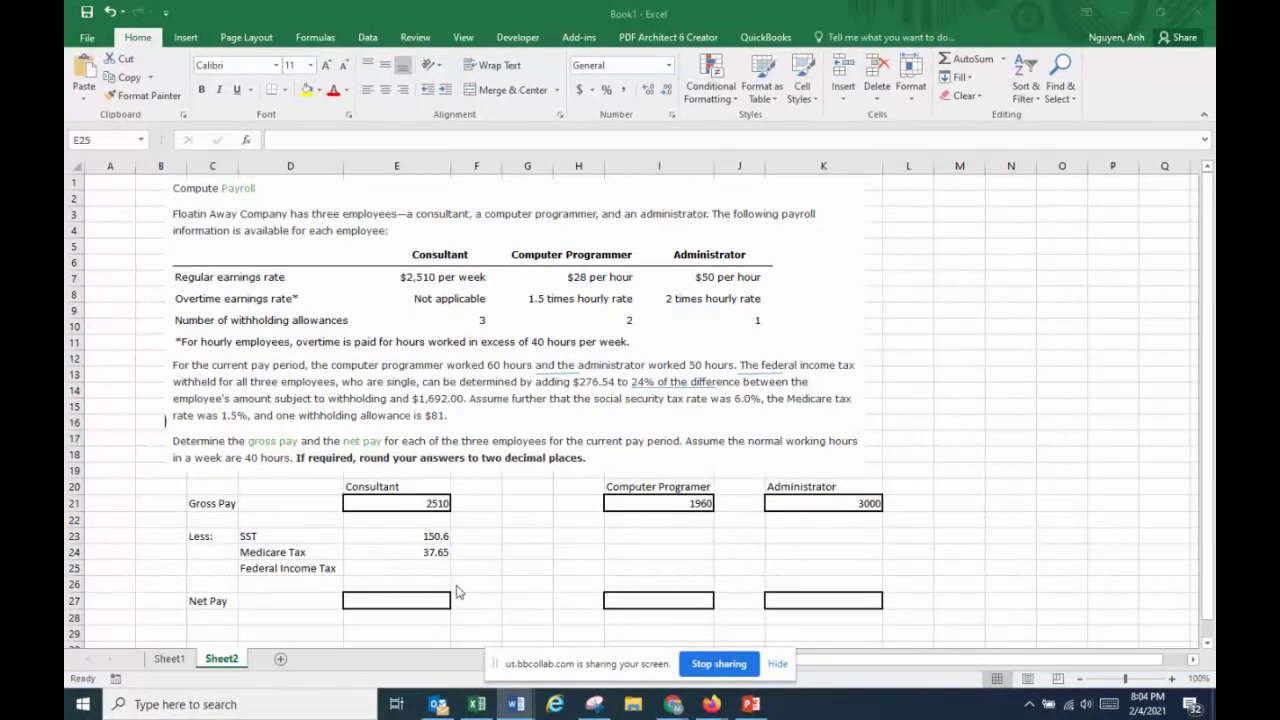
pyautogui.hotkey('alt', 'Tab')
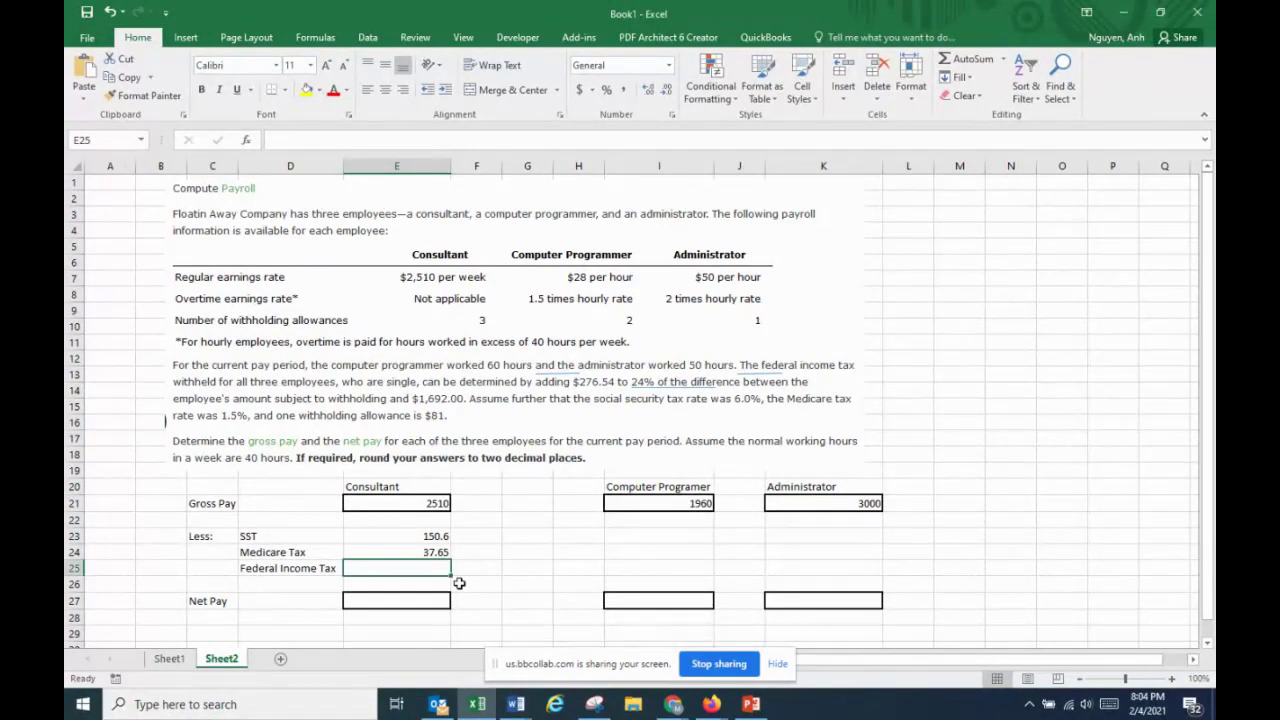
pyautogui.hotkey('alt', 'Tab')
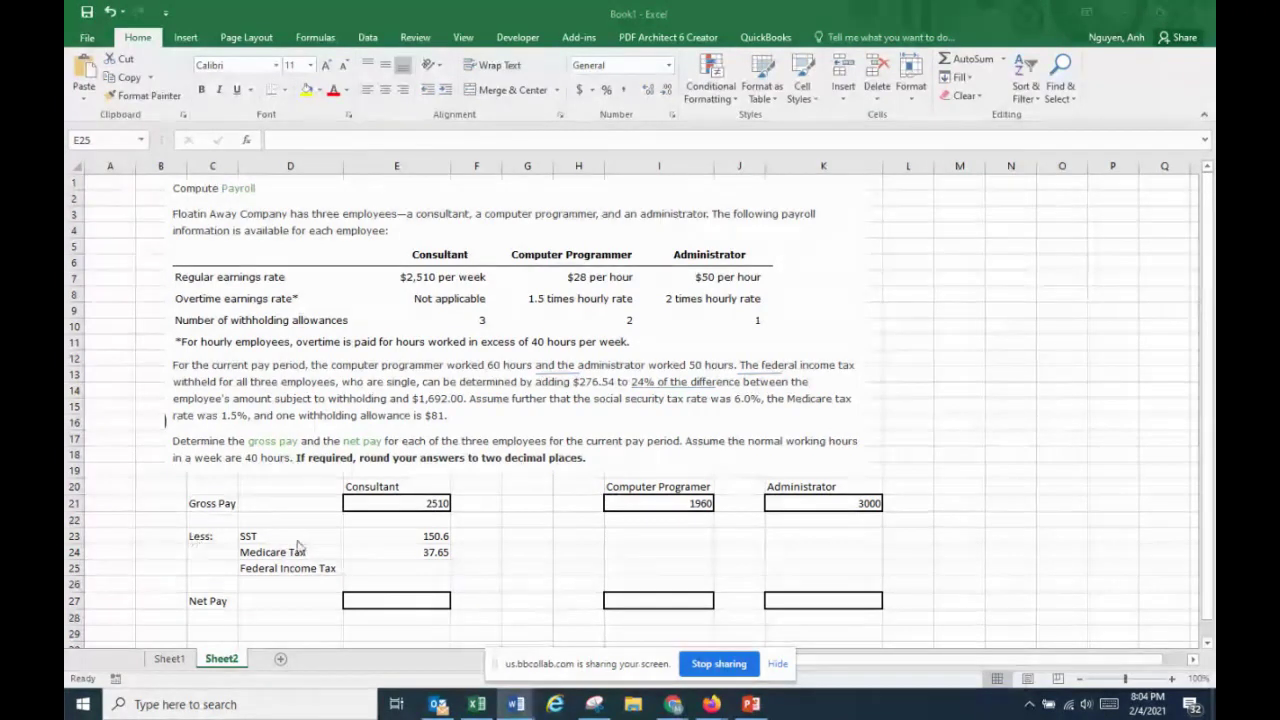
pyautogui.hotkey('alt', 'Tab')
# Insert seven blank rows at row 26, between the Federal Income Tax and Net Pay rows
pyautogui.rightClick(75, 580)
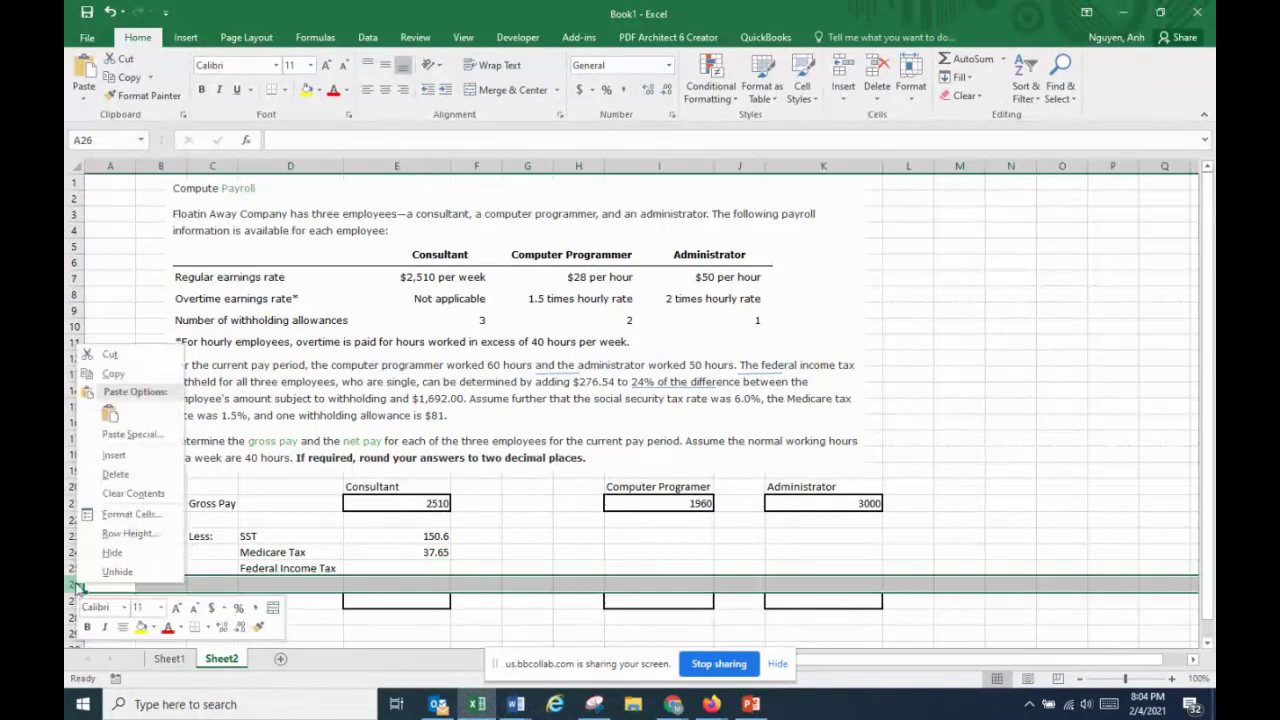
pyautogui.click(117, 453)
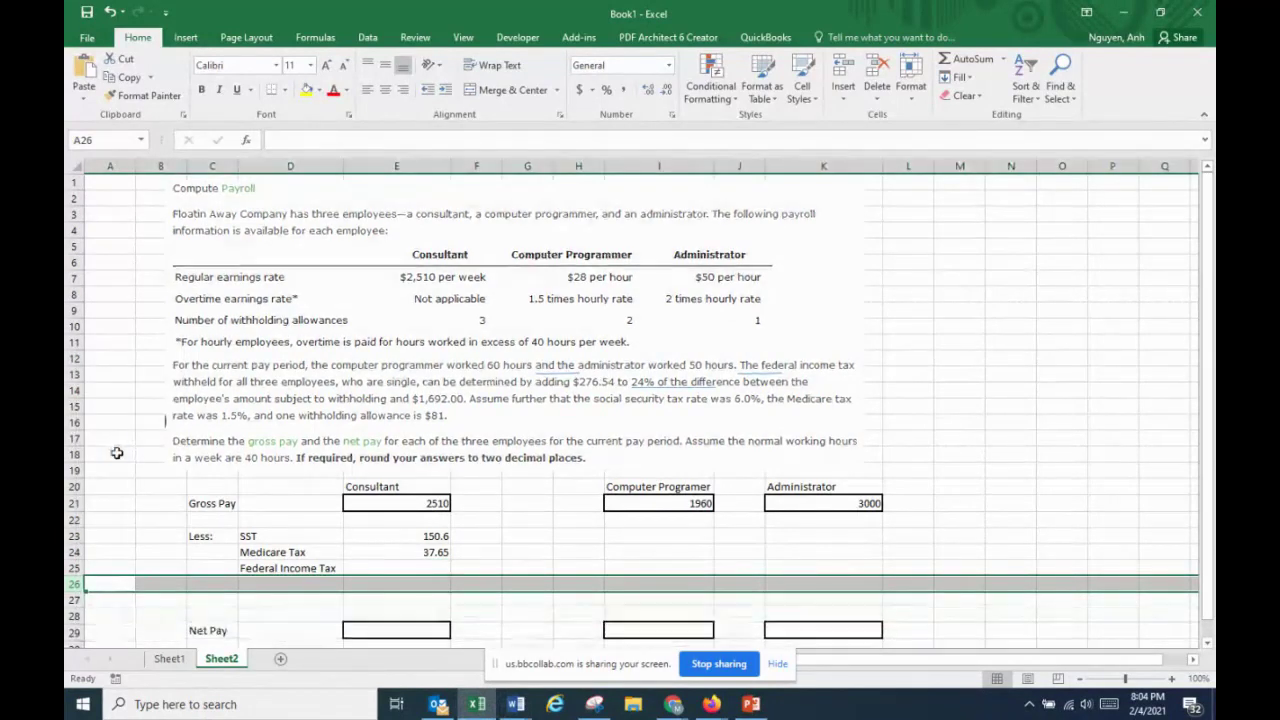
pyautogui.scroll(-2, 350, 547)
pyautogui.click(392, 536)
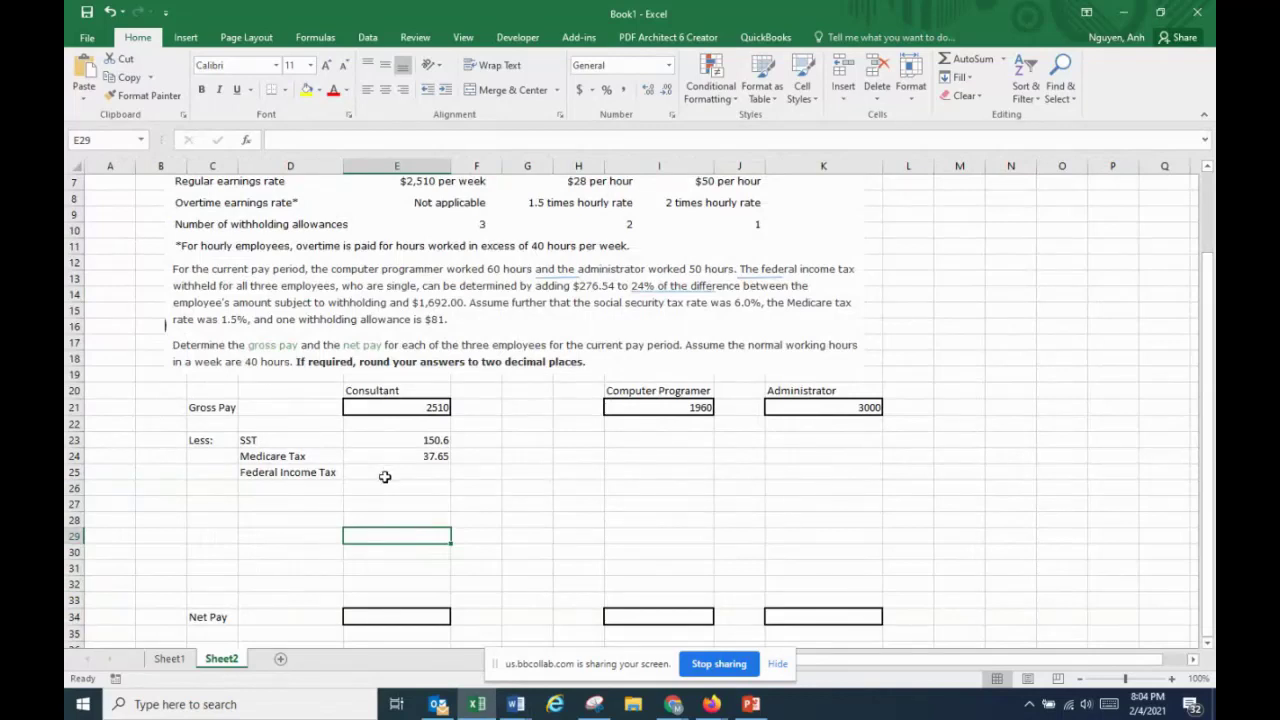
# Insert a blank row above the Federal Income Tax row and add a colon to the end of that label
pyautogui.rightClick(70, 475)
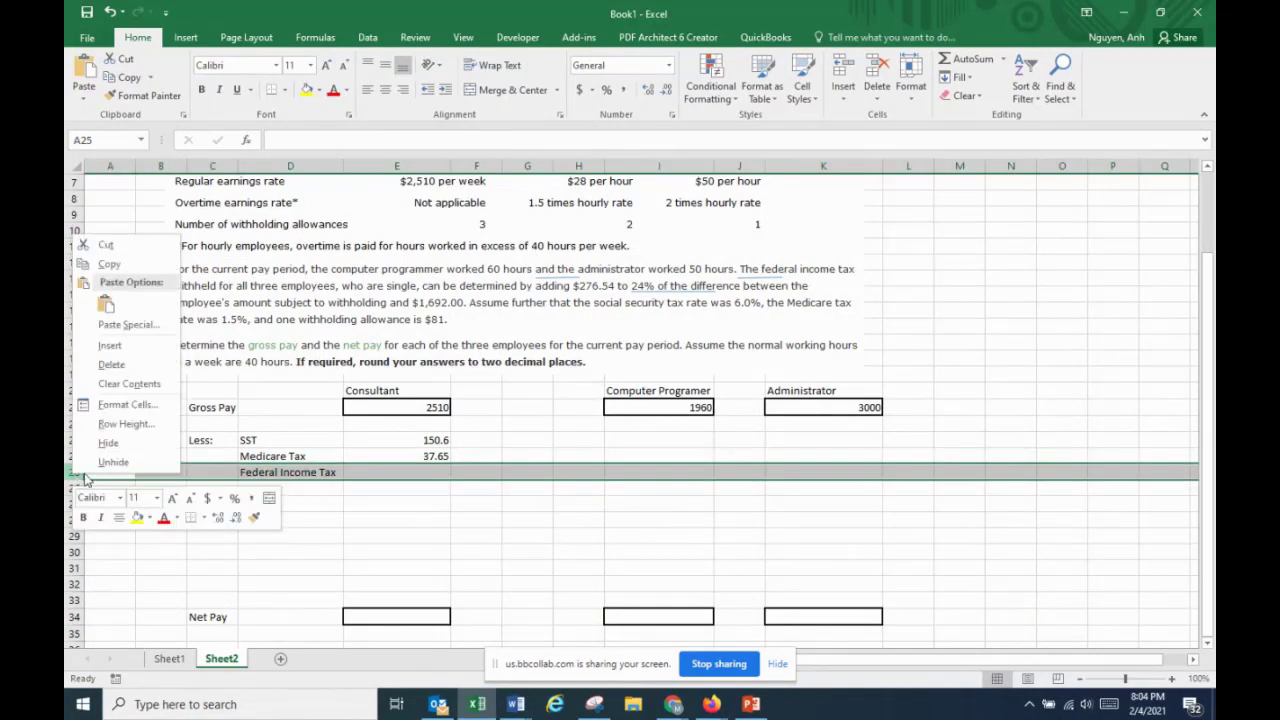
pyautogui.click(120, 343)
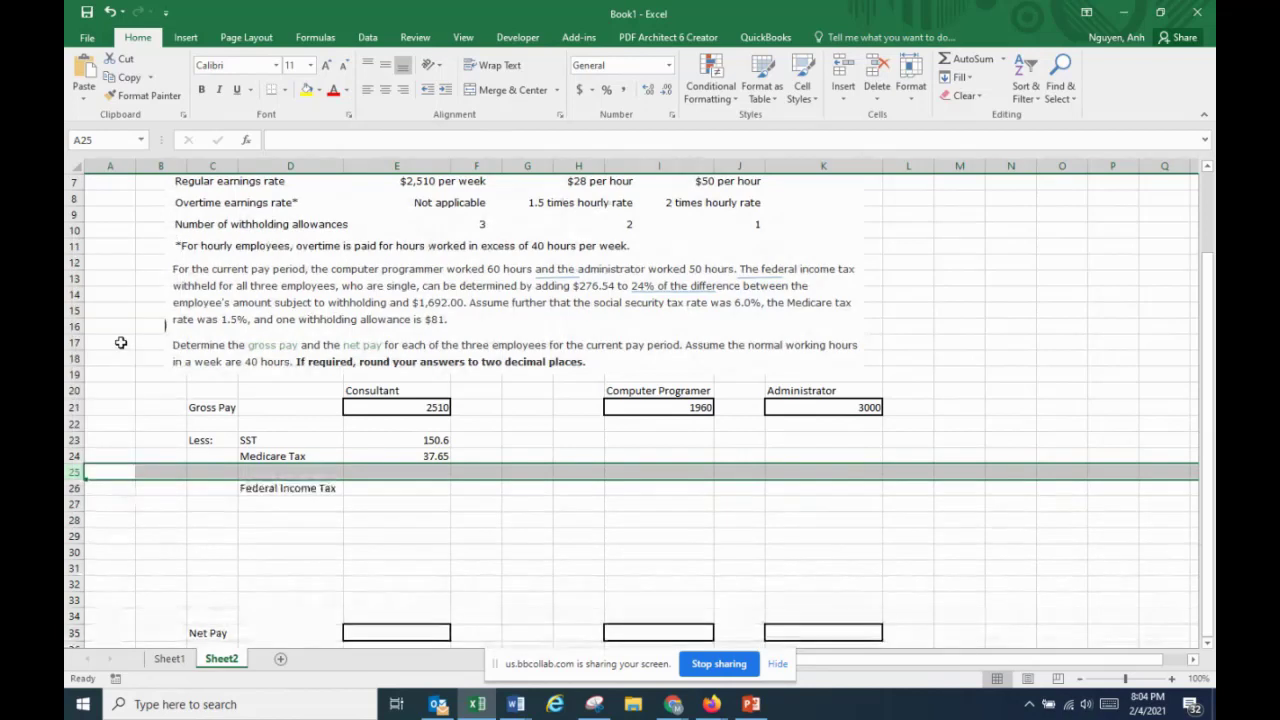
pyautogui.click(337, 488)
pyautogui.doubleClick(337, 488)
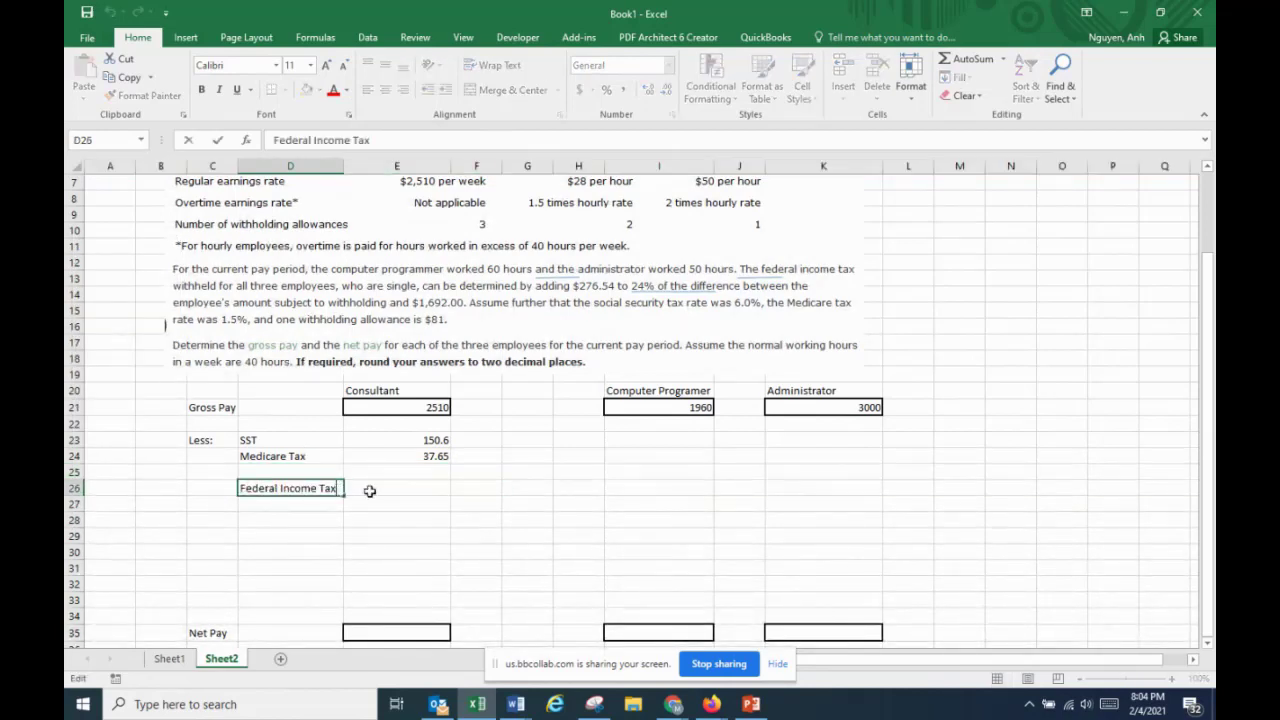
pyautogui.write(':')
pyautogui.press('Return')
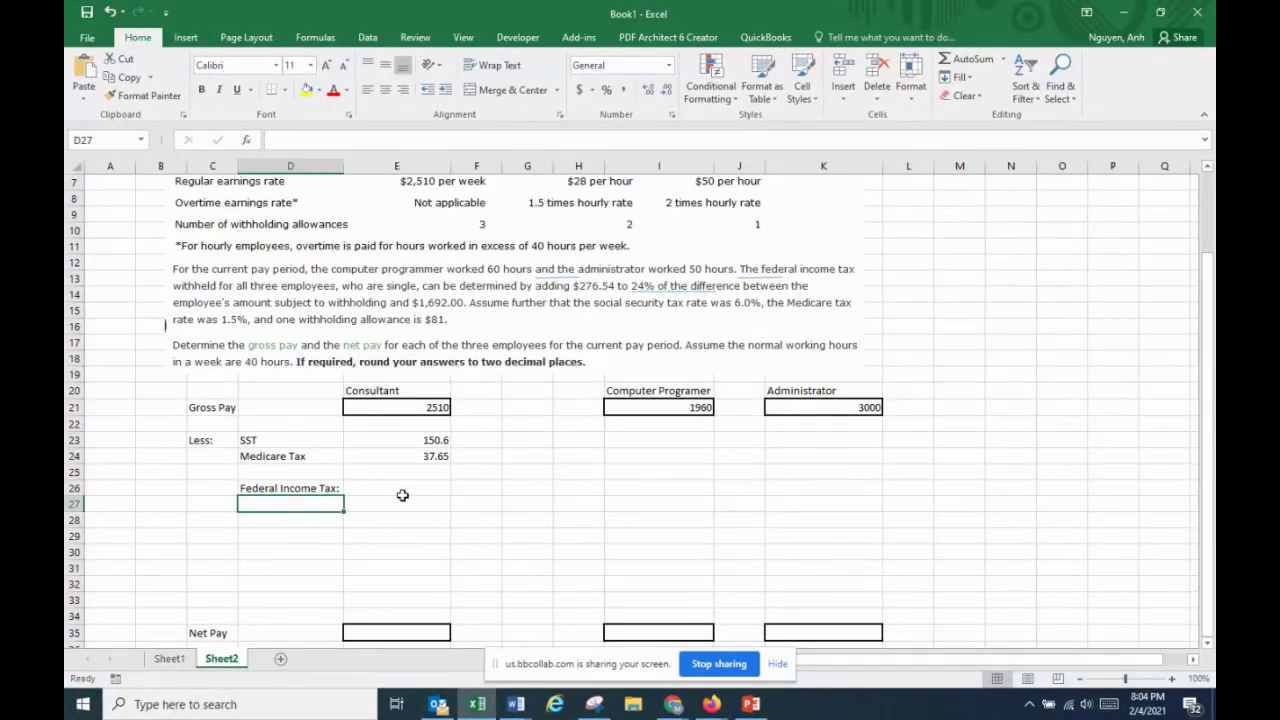
# Enter the indented label "Gross weekly pay" in D27 and the consultant's amount 2510 in E27
pyautogui.write('Gro')
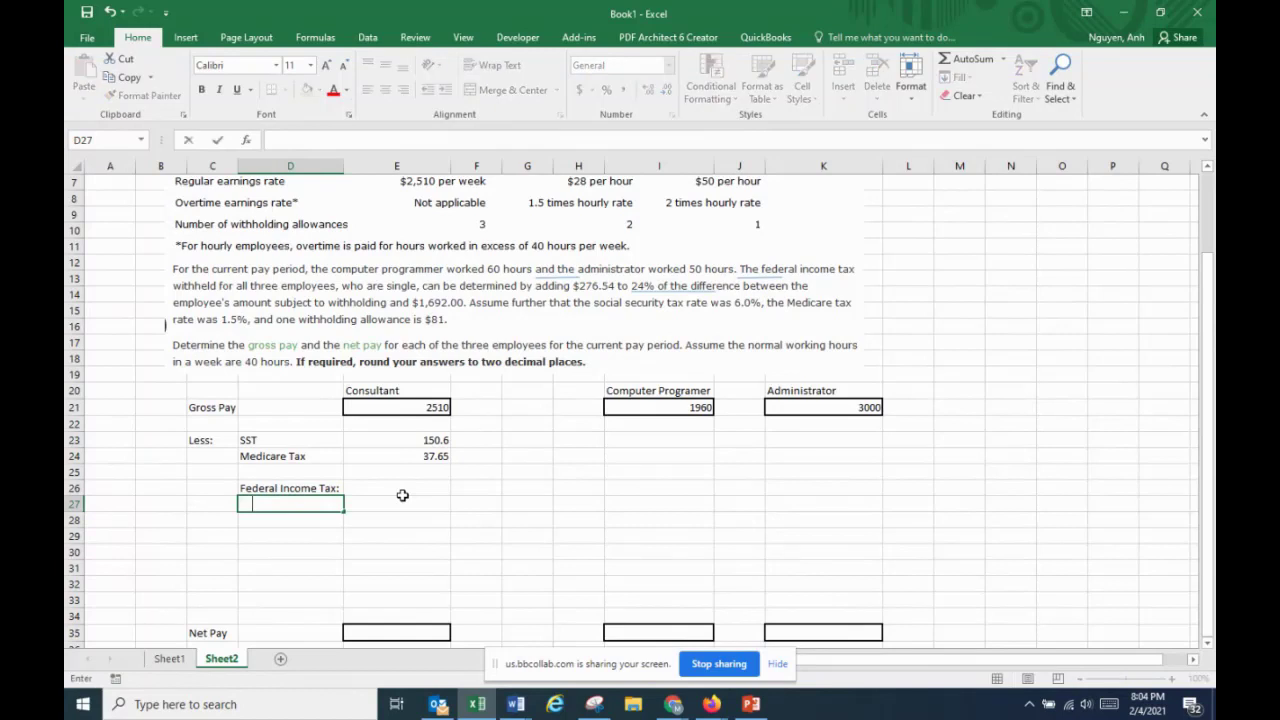
pyautogui.write('ss weekly pay')
pyautogui.click(403, 500)
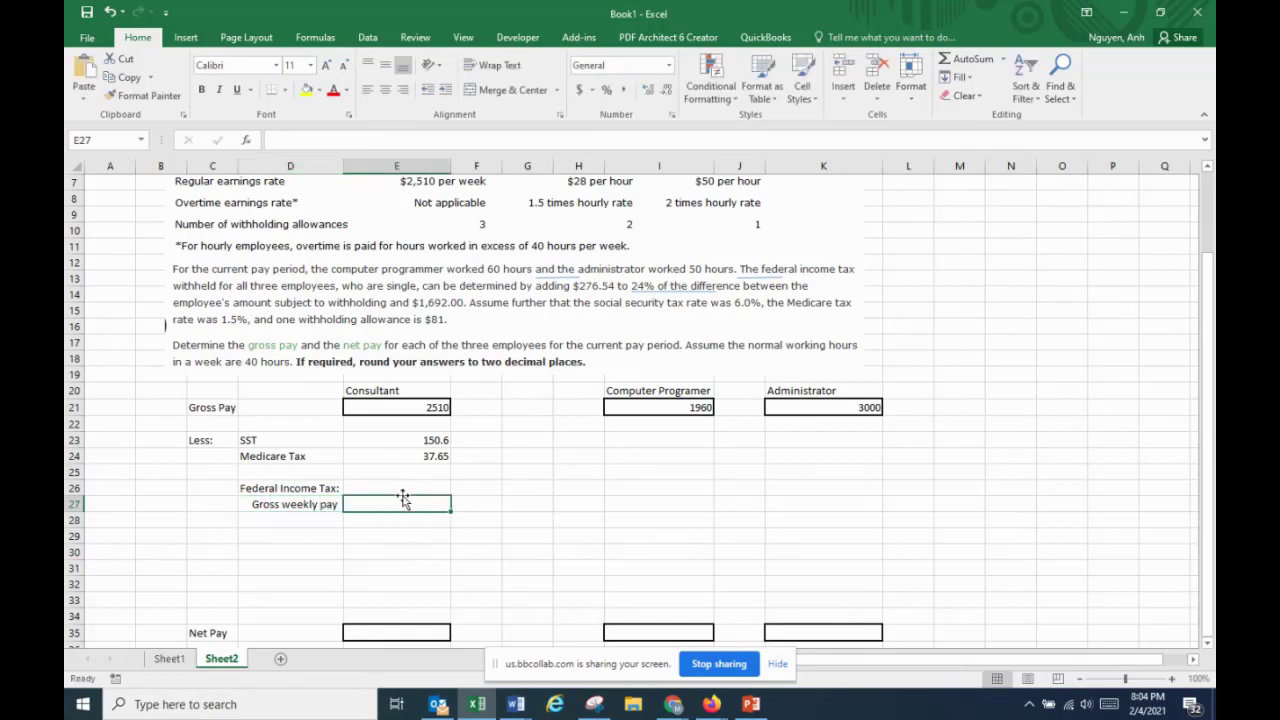
pyautogui.write('2510')
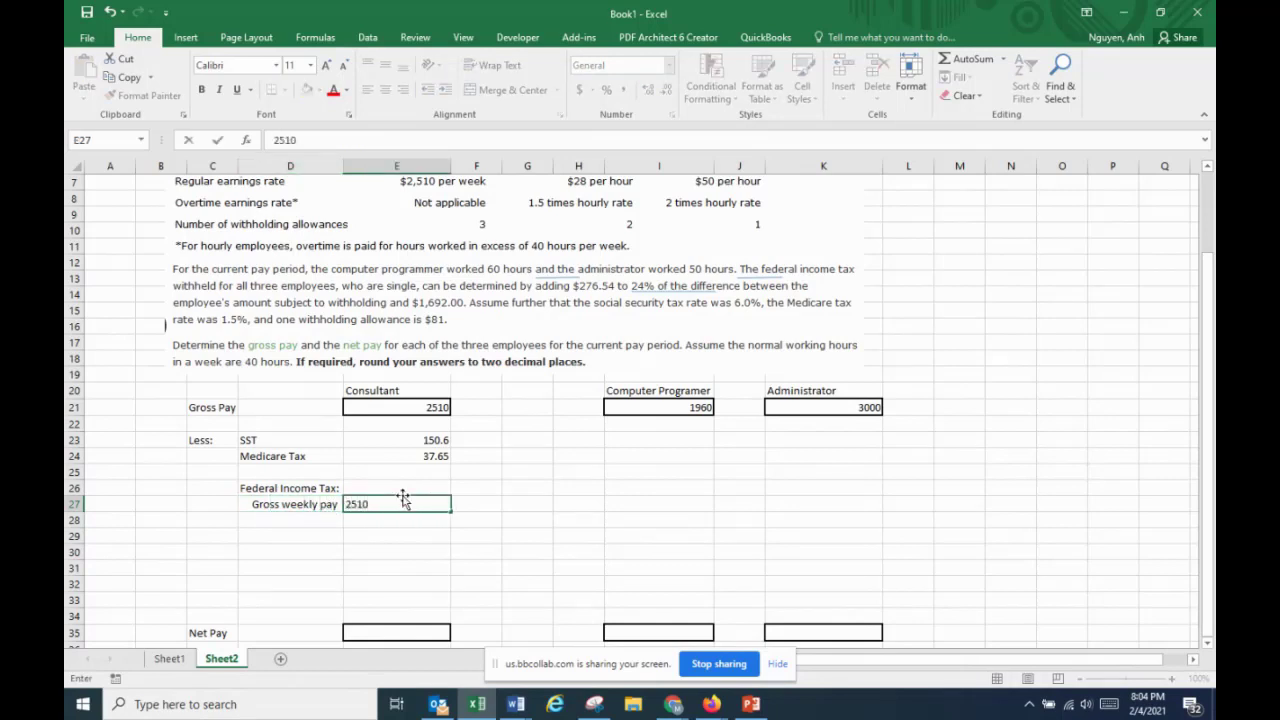
pyautogui.press('Return')
# Enter the label "# withholding allowances" in D28 and the consultant's number of allowances, 3, in E28
pyautogui.press('Left')
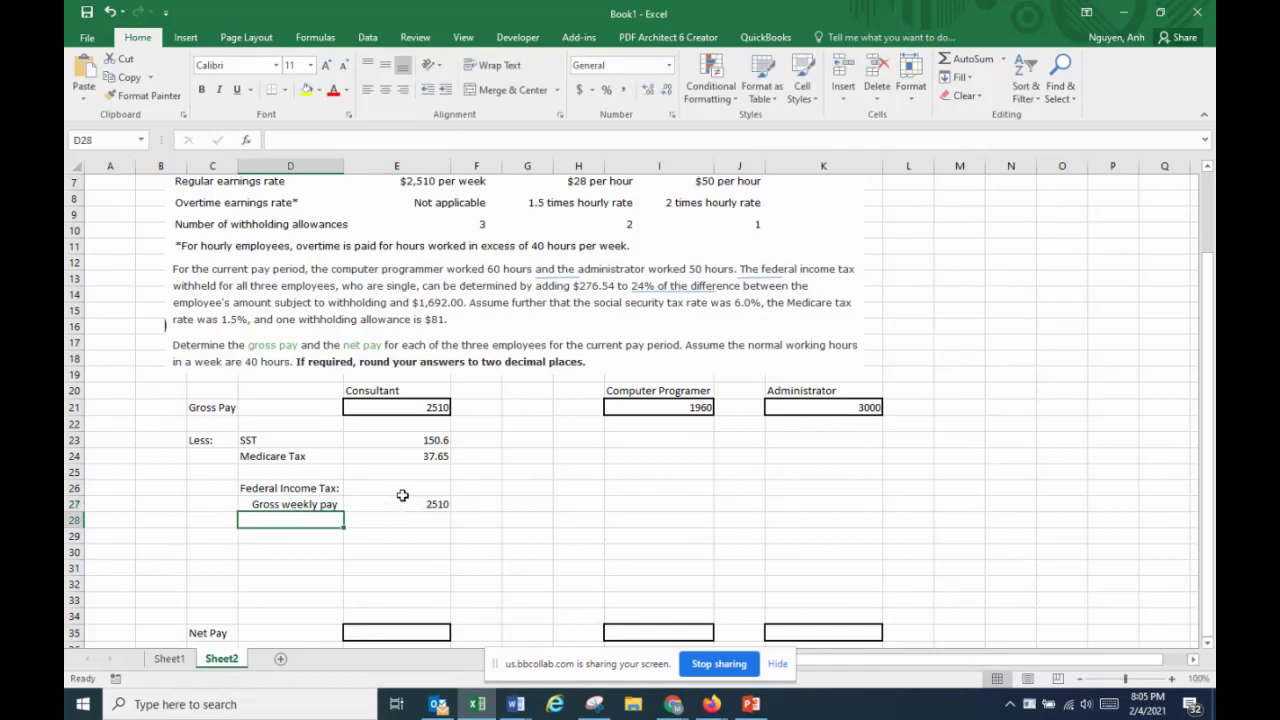
pyautogui.press('Left')
pyautogui.press('Right')
pyautogui.write('# wi')
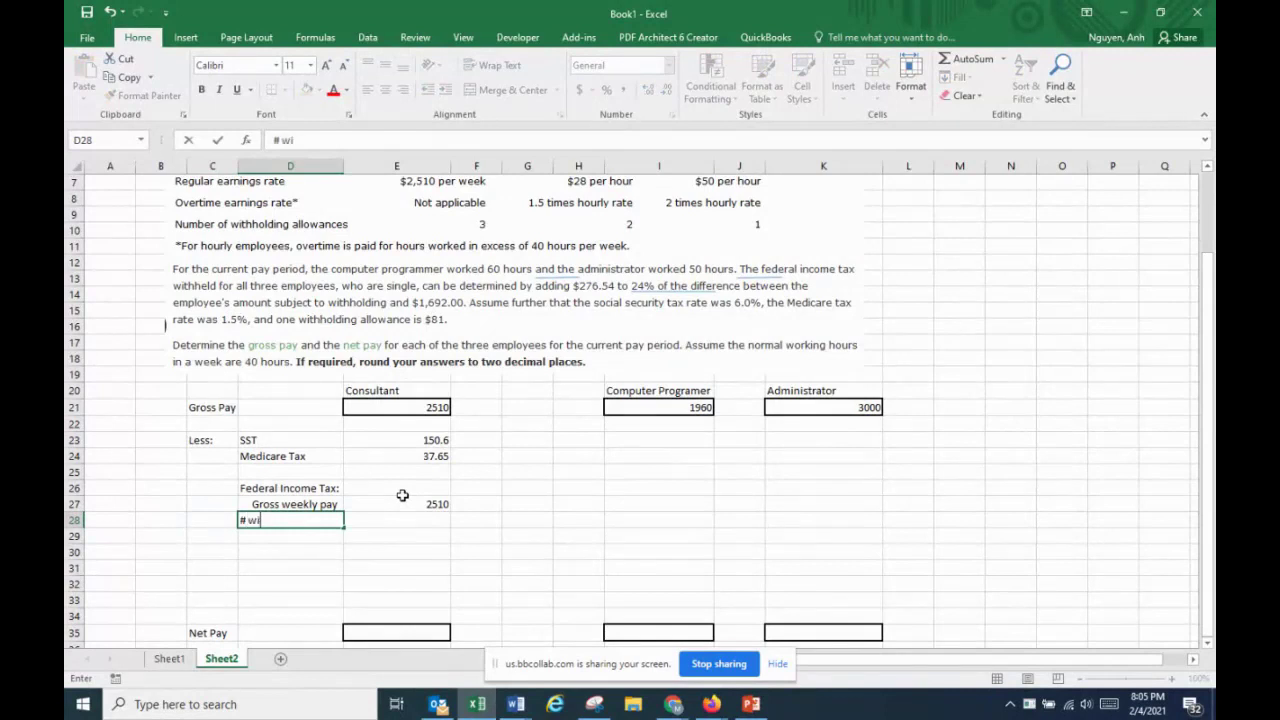
pyautogui.write('thholding allowances')
pyautogui.press('Return')
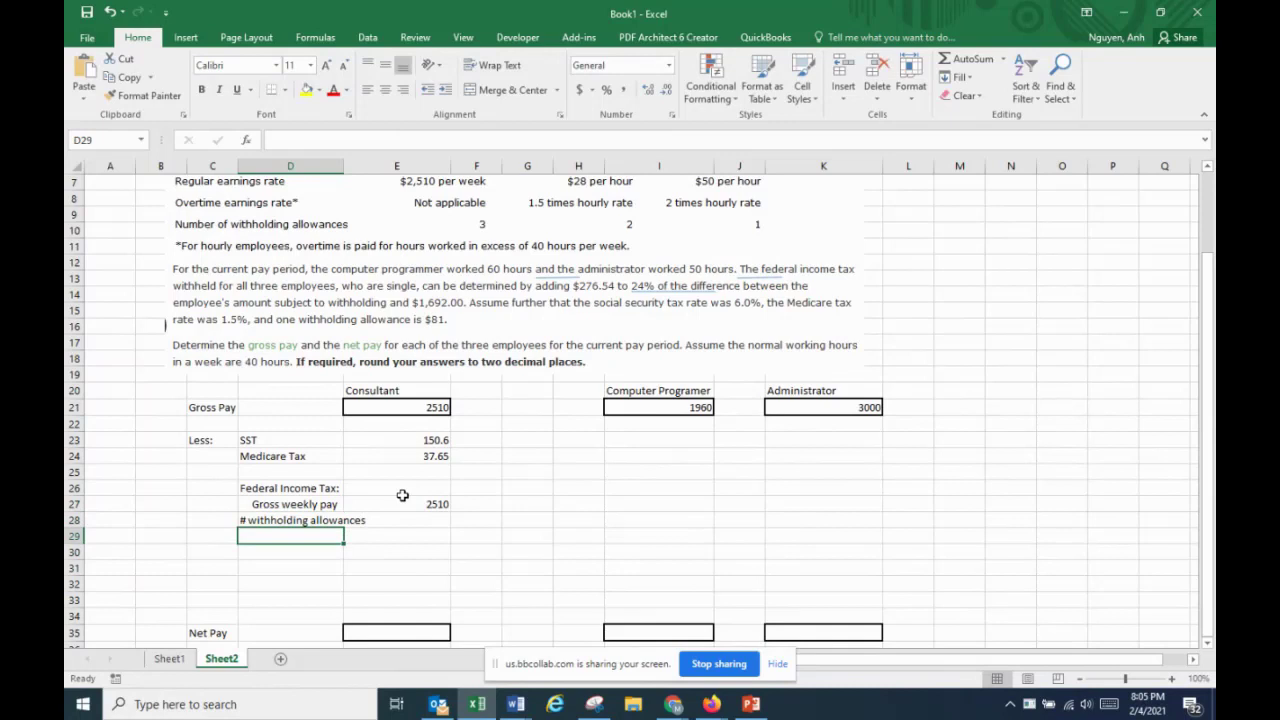
pyautogui.press('Up')
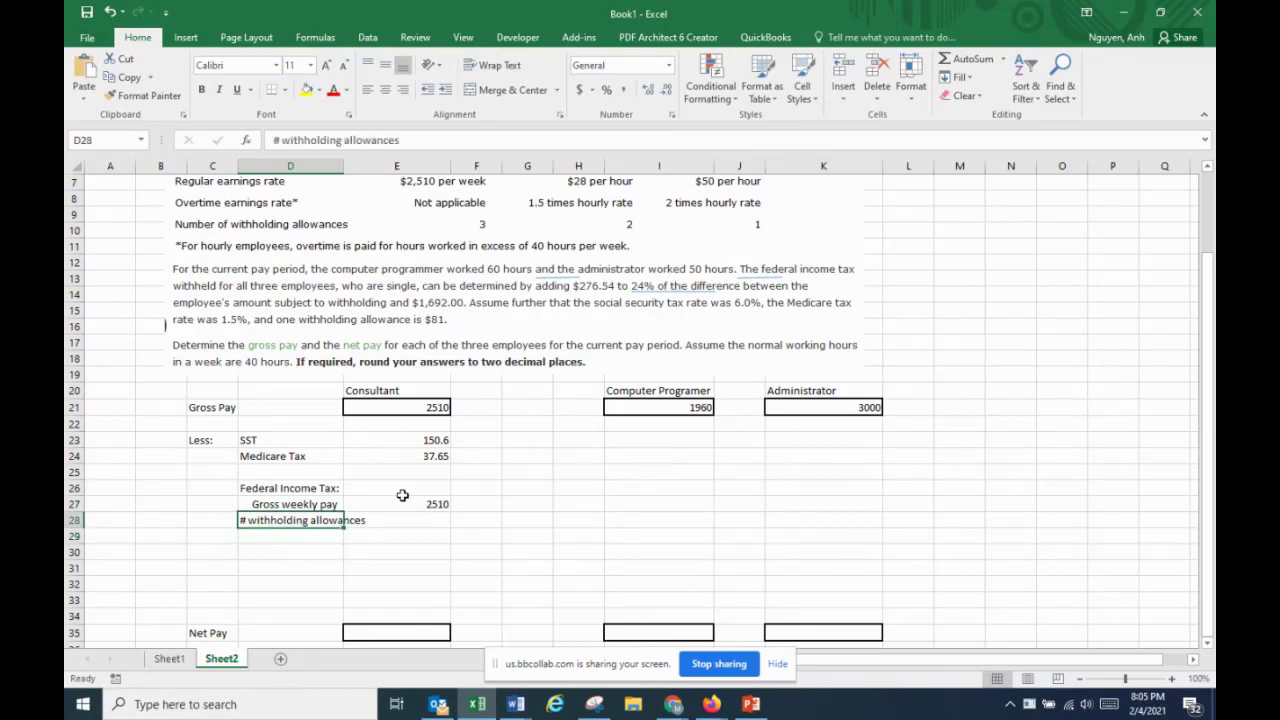
pyautogui.press('Right')
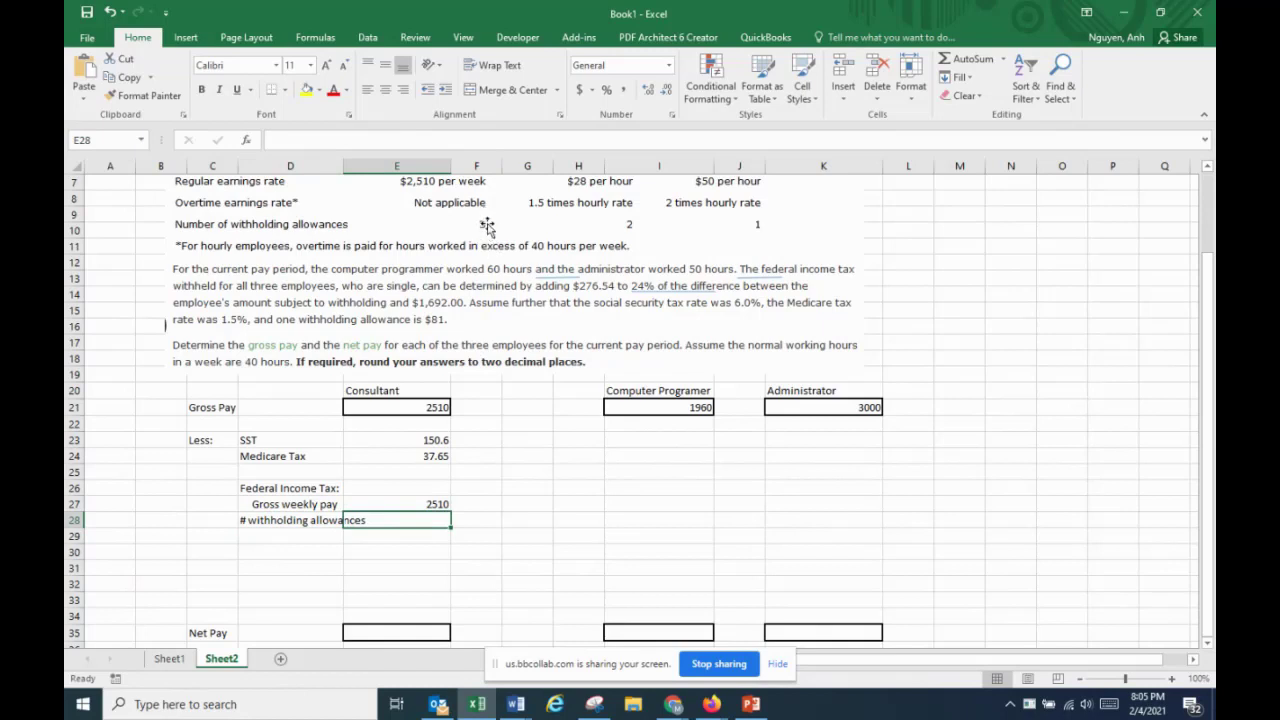
pyautogui.write('3')
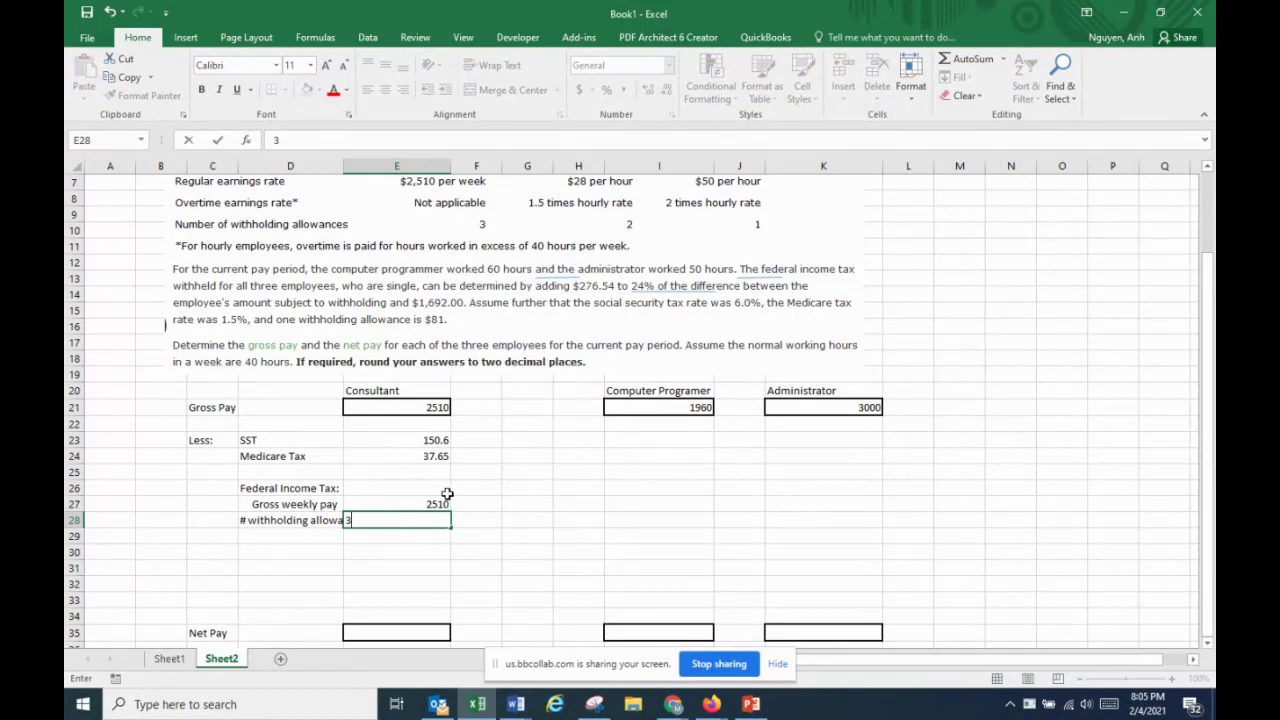
pyautogui.press('Return')
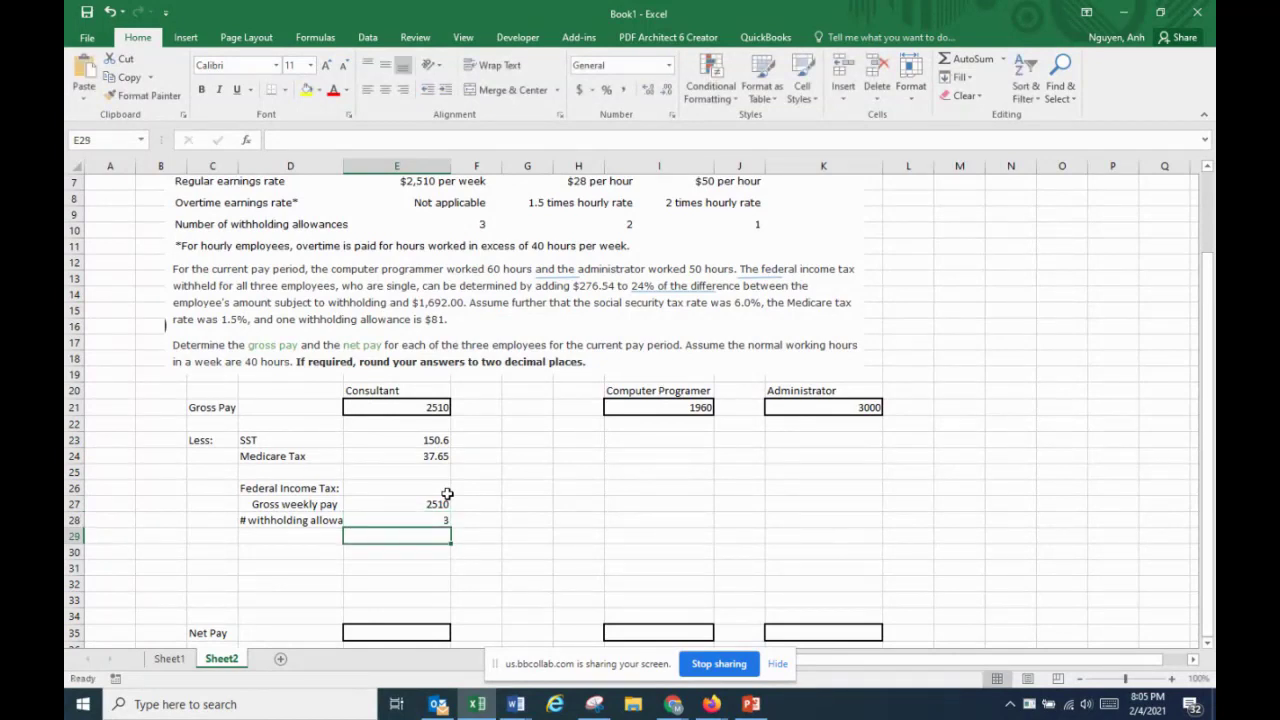
# Enter the label "withholding allowance" in D29 and the amount 81 in E29
pyautogui.press('Left')
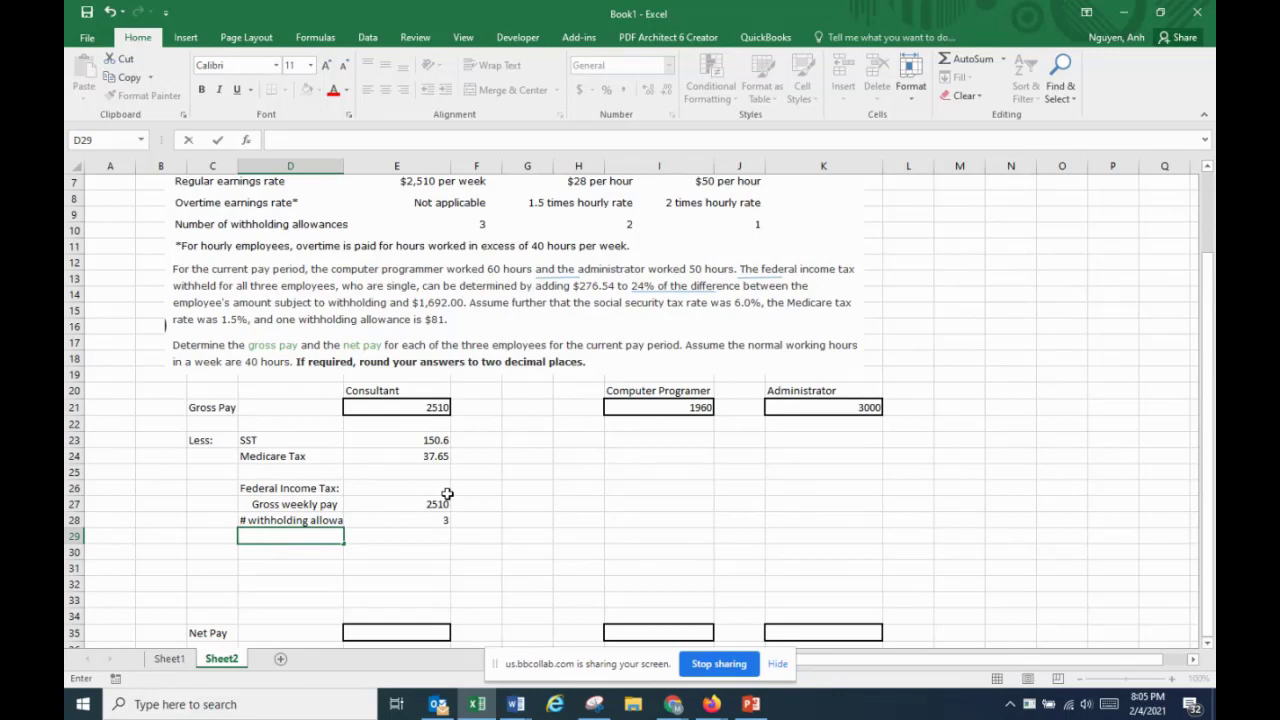
pyautogui.write('withholding allo')
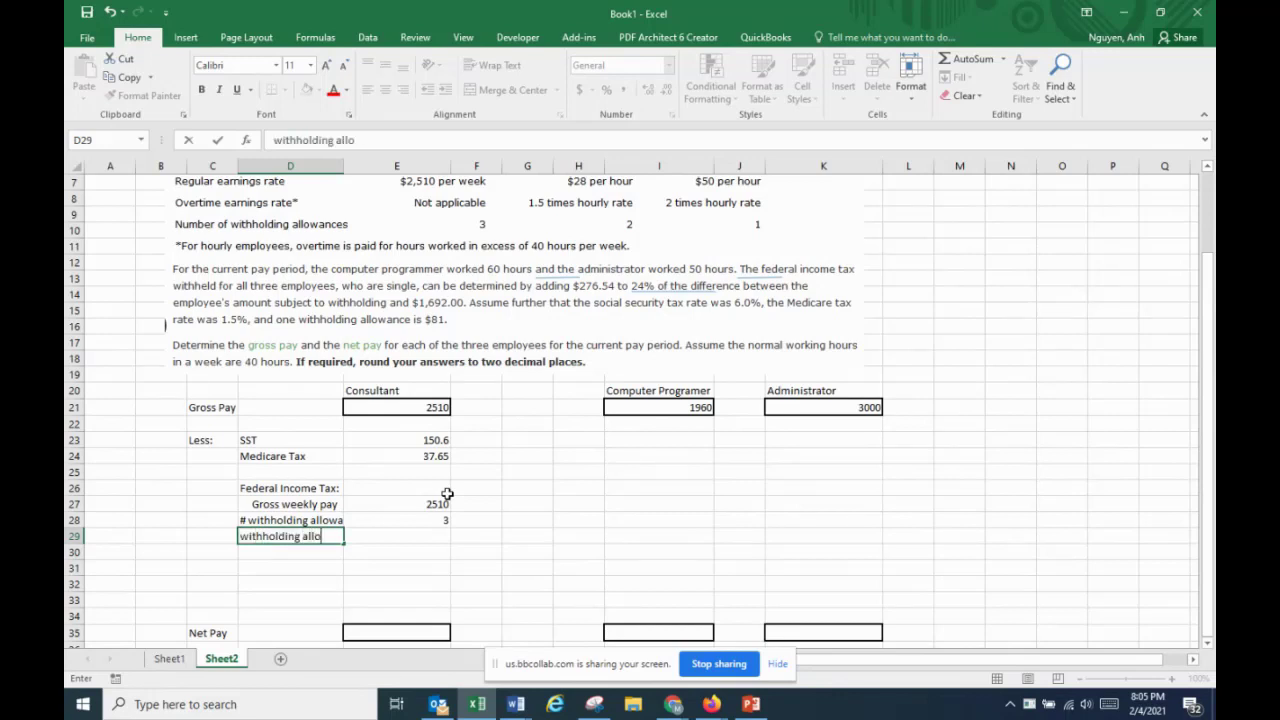
pyautogui.write('wance')
pyautogui.press('Tab')
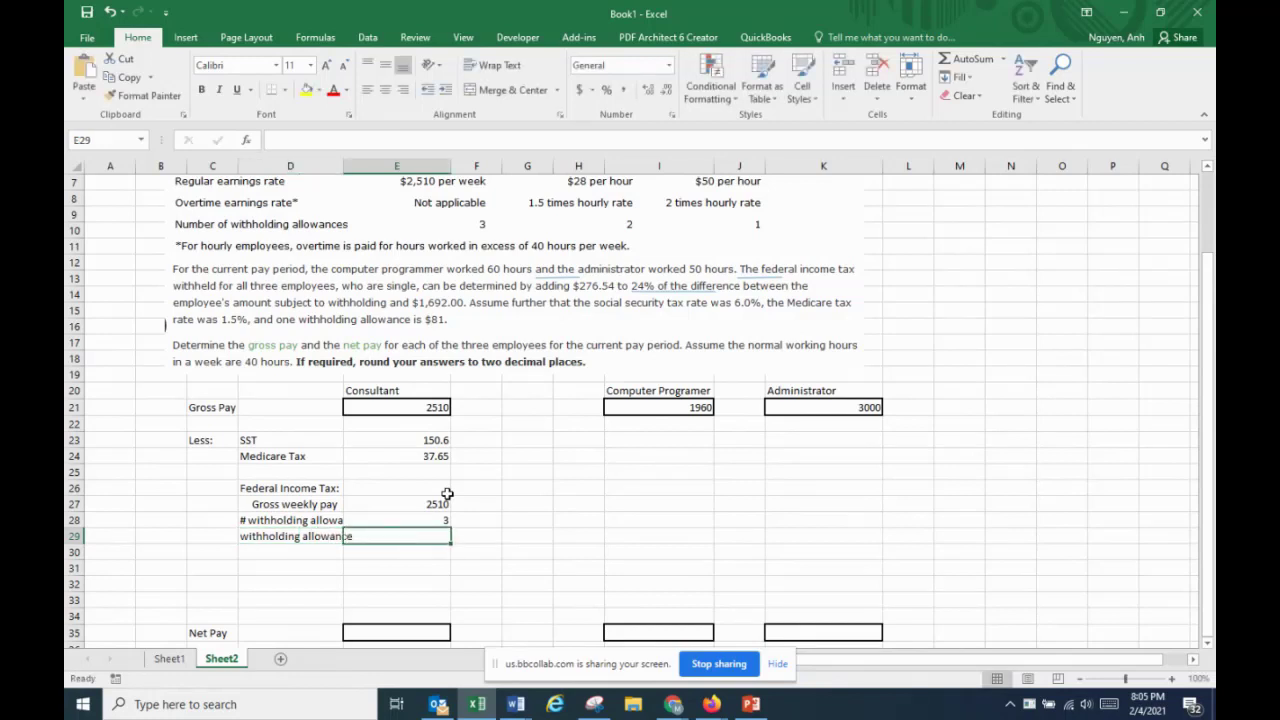
pyautogui.write('81')
pyautogui.press('Return')
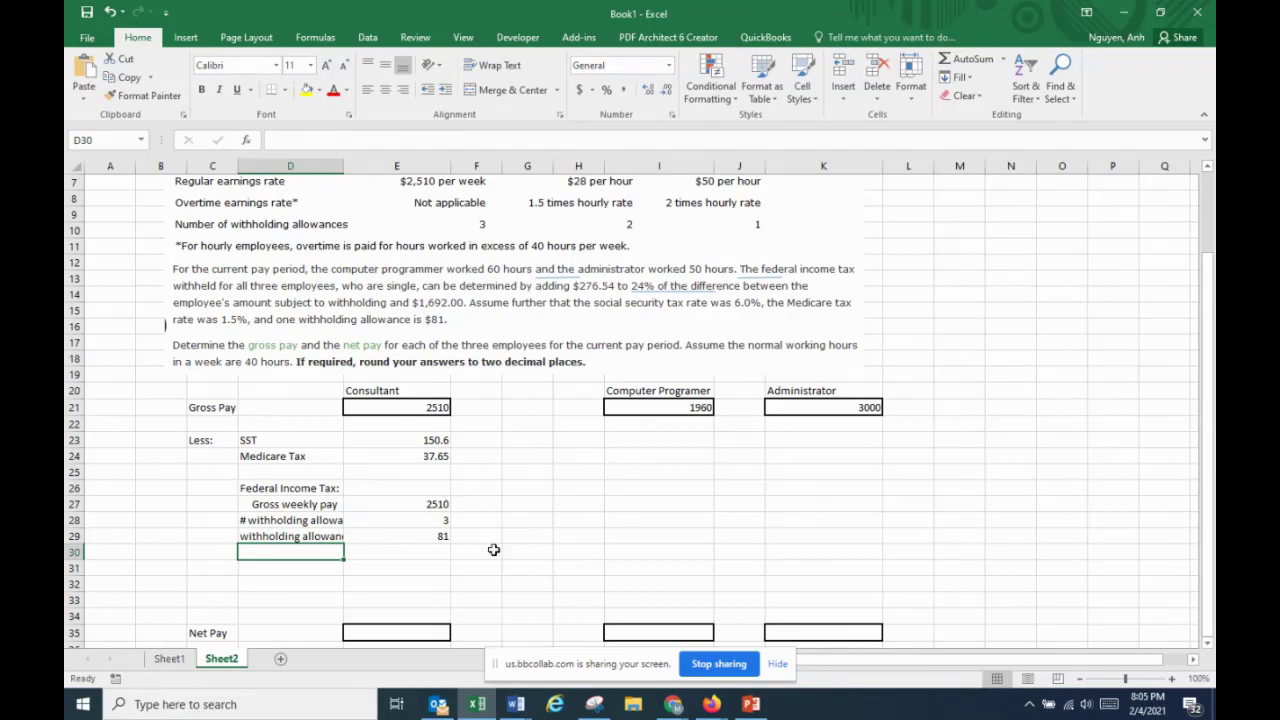
# Compute the consultant's total withholding allowance in E30 with the formula =E28*E29
pyautogui.click(440, 558)
pyautogui.write('=')
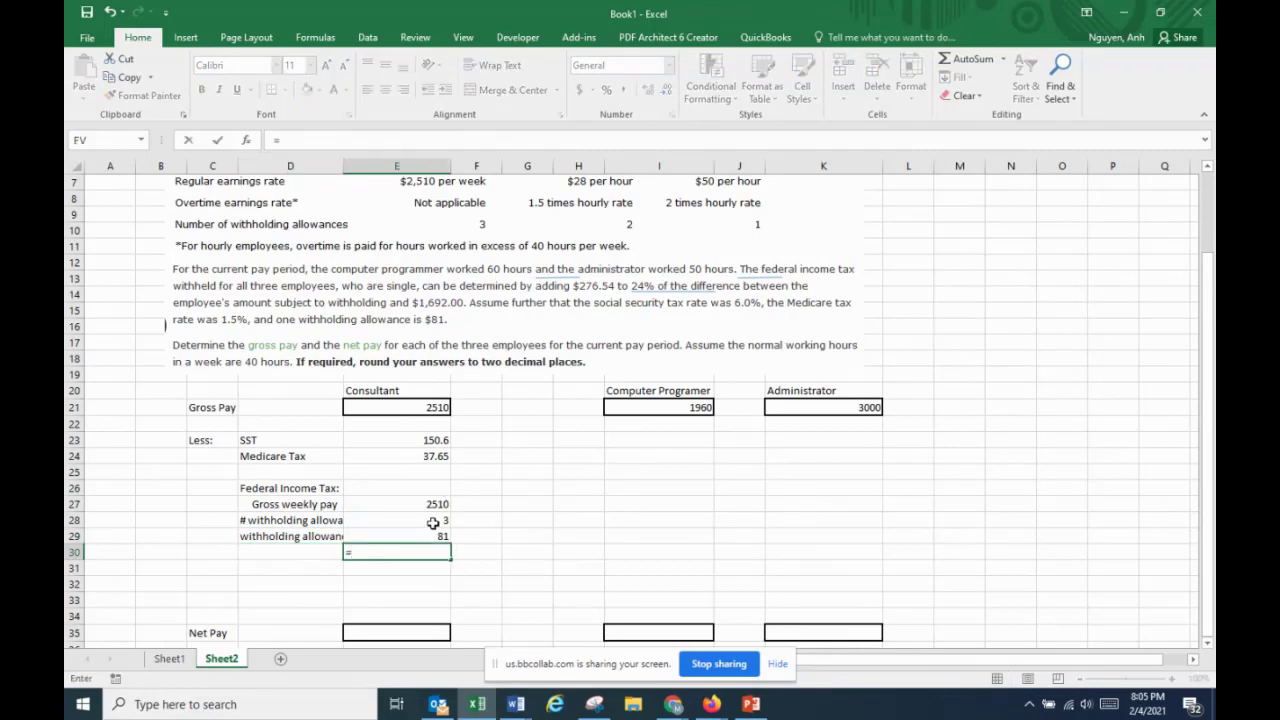
pyautogui.click(430, 521)
pyautogui.write('*')
pyautogui.click(448, 537)
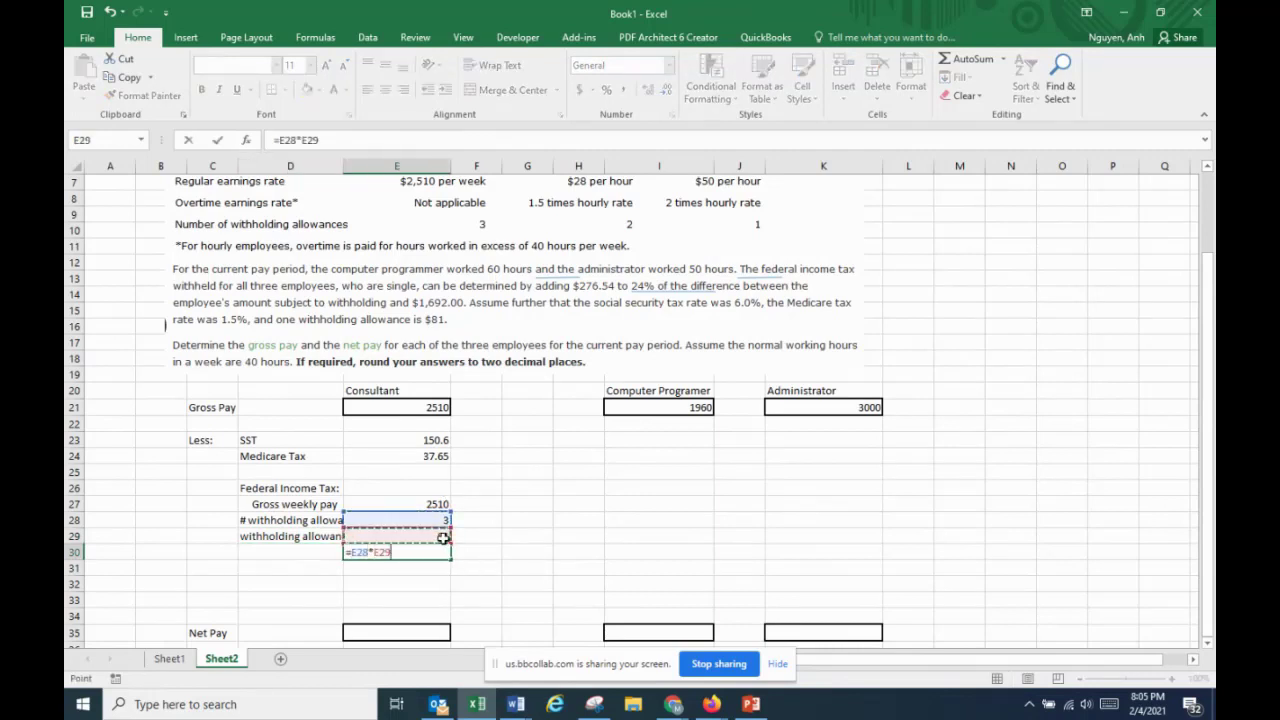
pyautogui.press('Return')
pyautogui.click(428, 553)
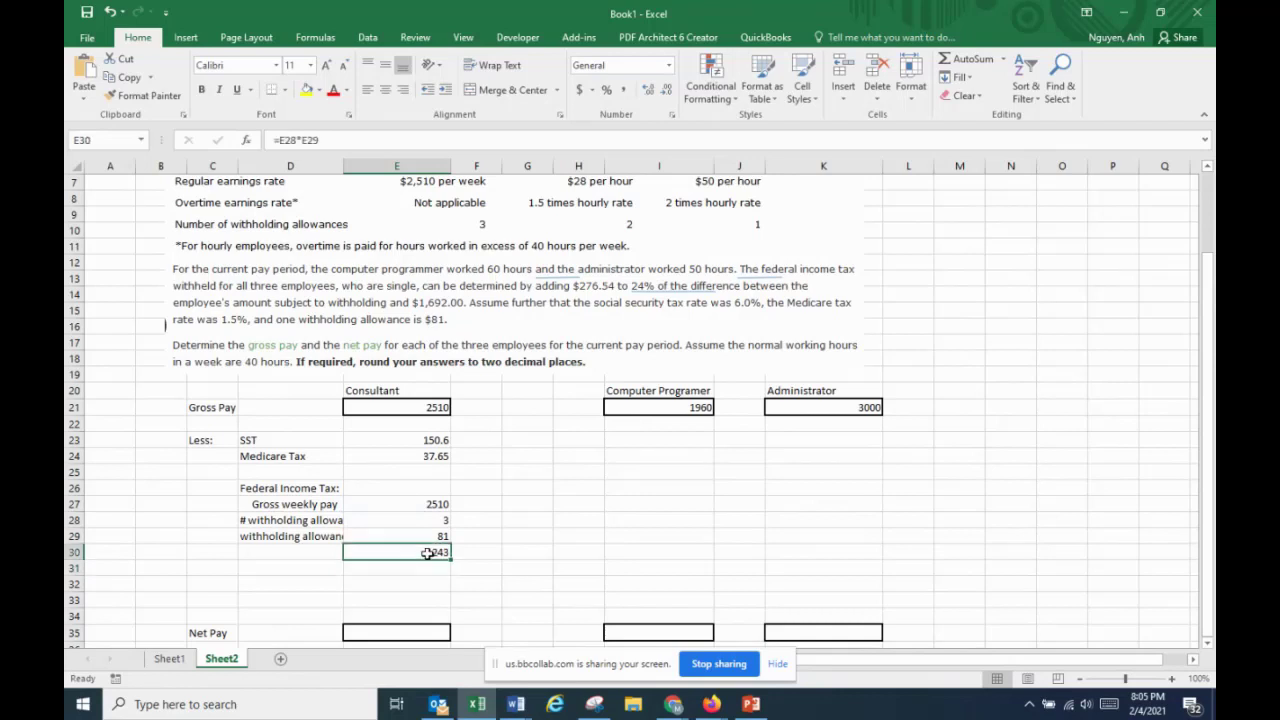
# Label the consultant's total withholding allowance in D30 as "amount to deduct"
pyautogui.click(286, 552)
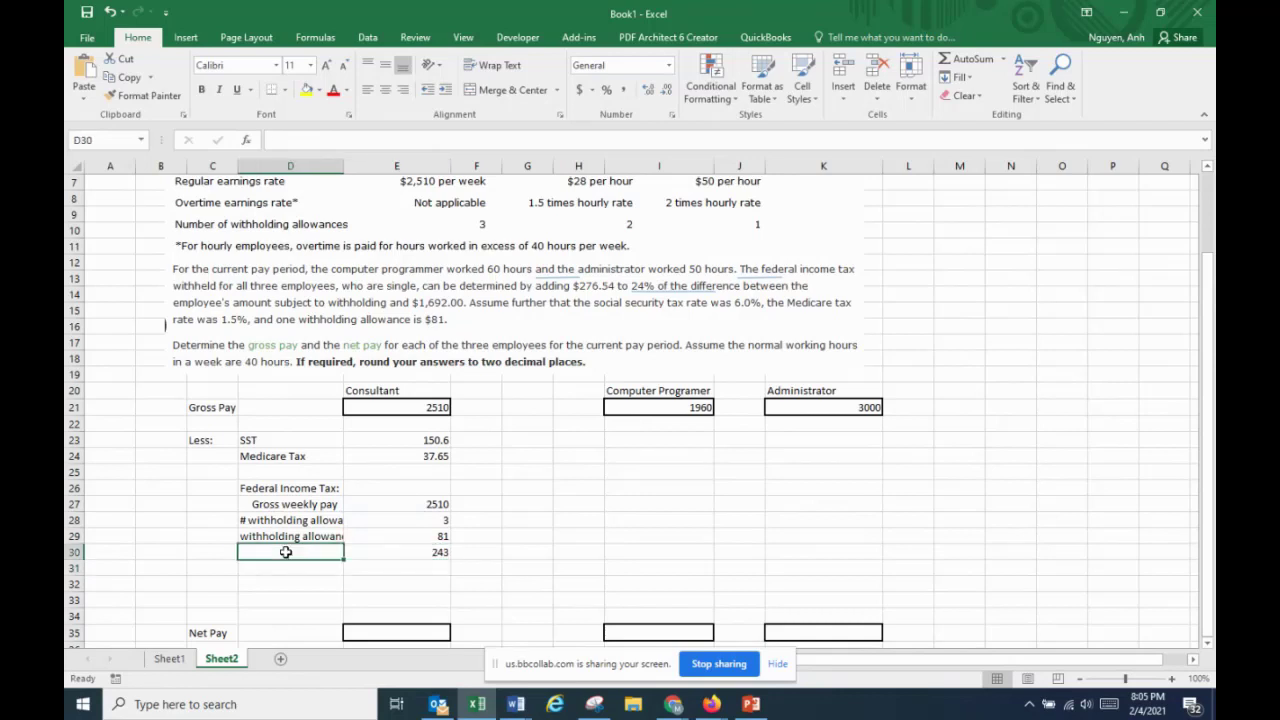
pyautogui.write('amount to')
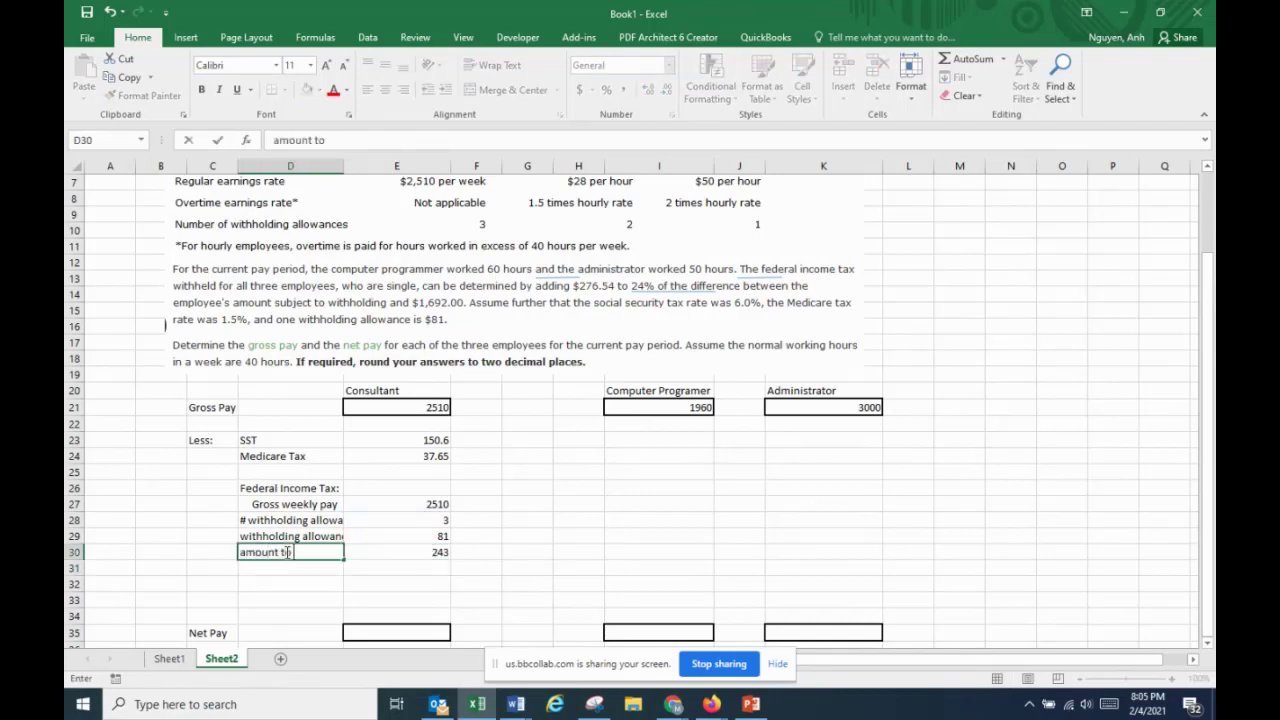
pyautogui.write(' deduct')
pyautogui.press('Return')
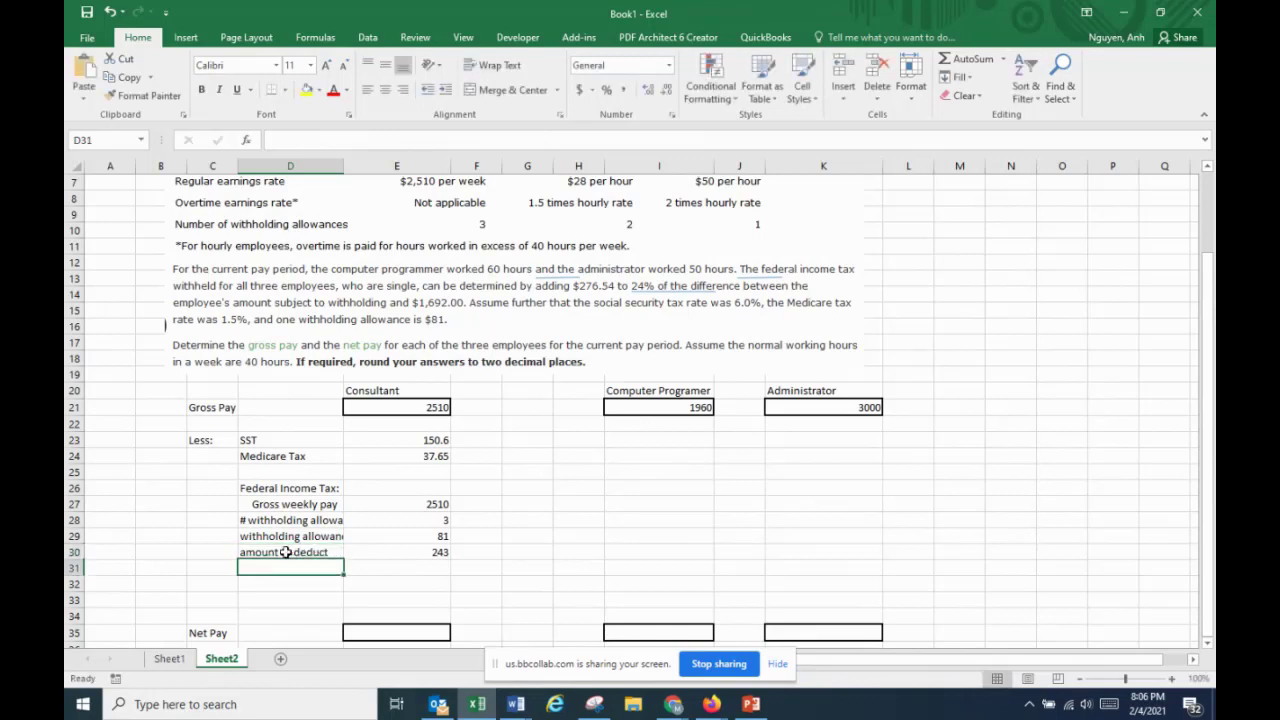
pyautogui.press('Right')
pyautogui.press('Up')
pyautogui.press('Up')
pyautogui.press('Up')
pyautogui.press('Up')
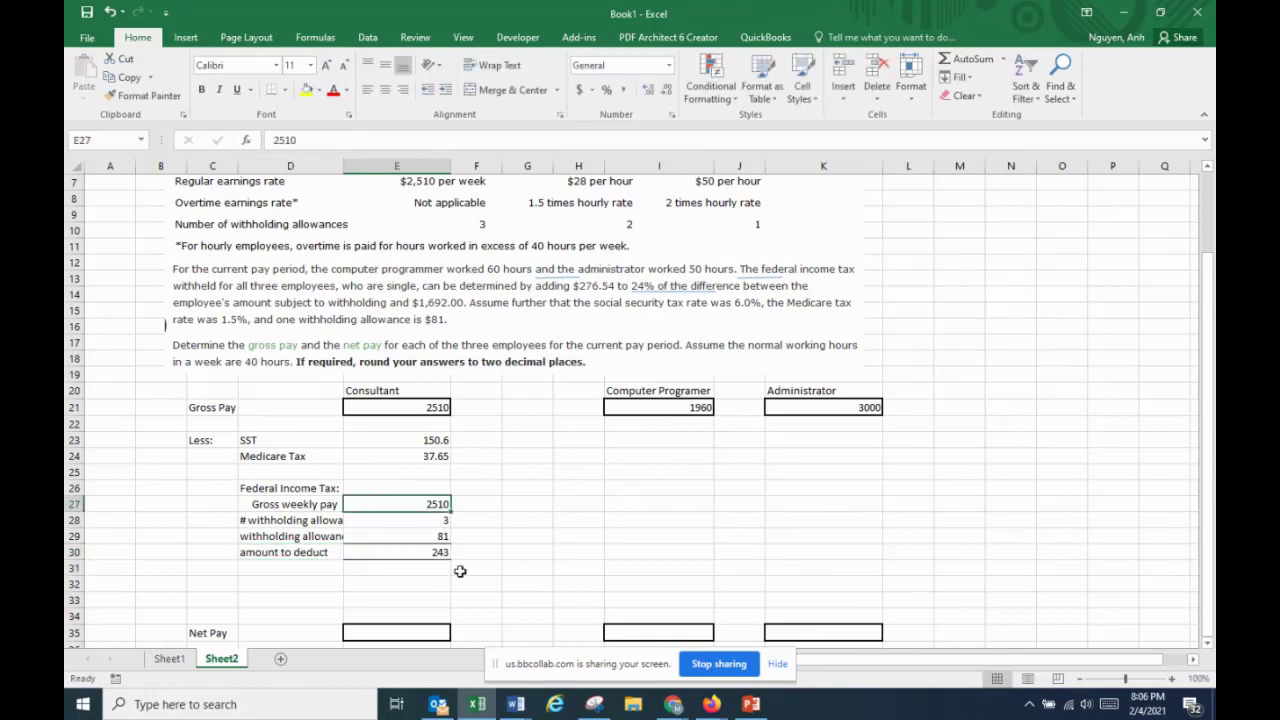
# Enter the label "Amount subject to withholding" in D31 and autofit column D to its contents
pyautogui.click(307, 571)
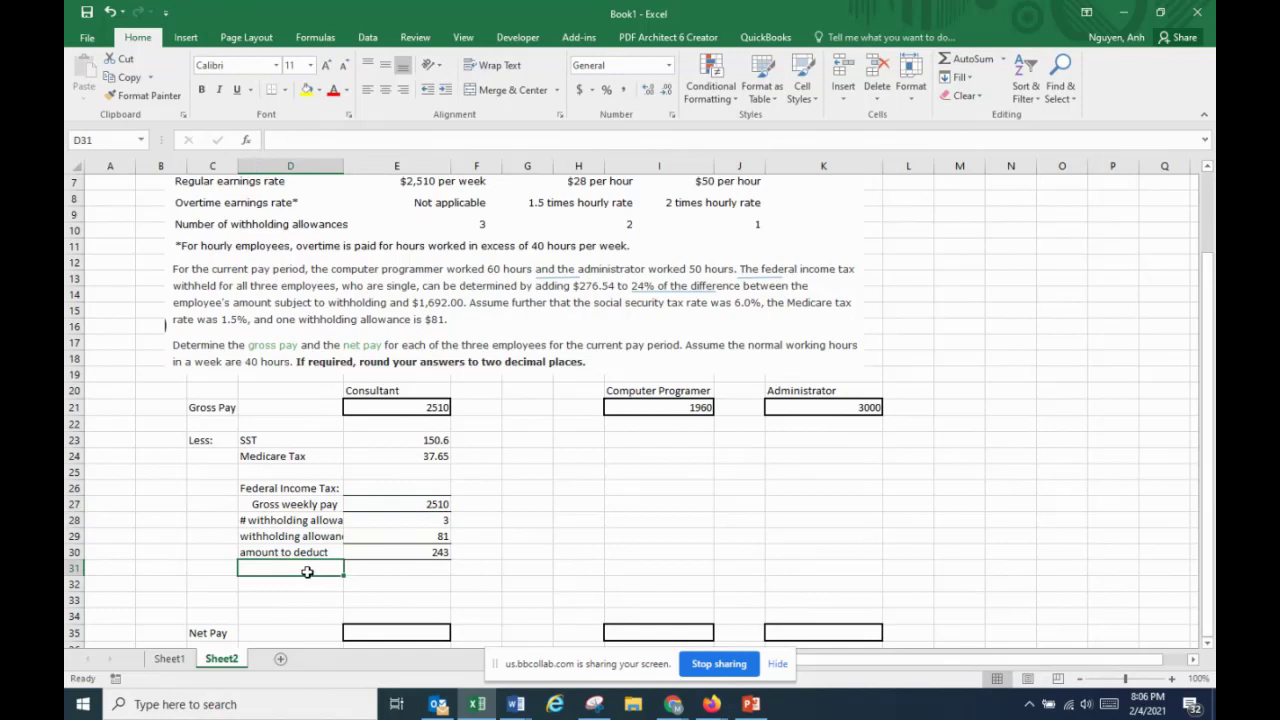
pyautogui.write('Amount s')
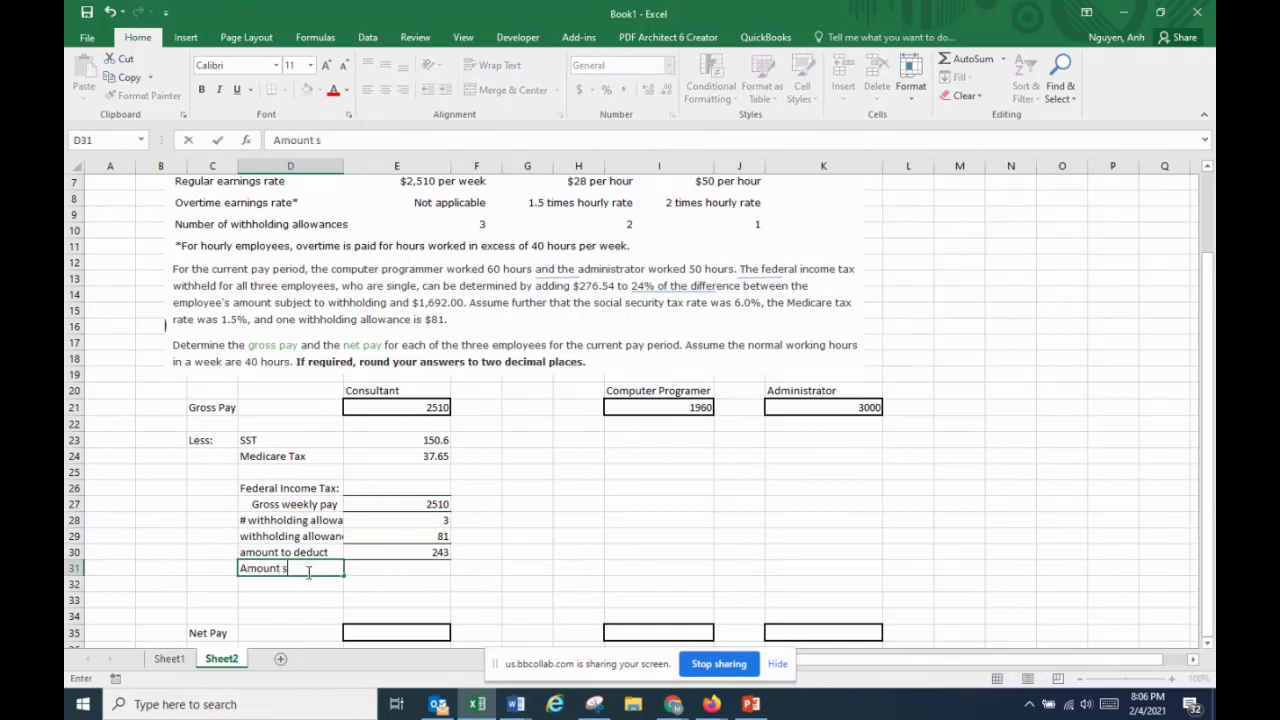
pyautogui.write('ubject to with')
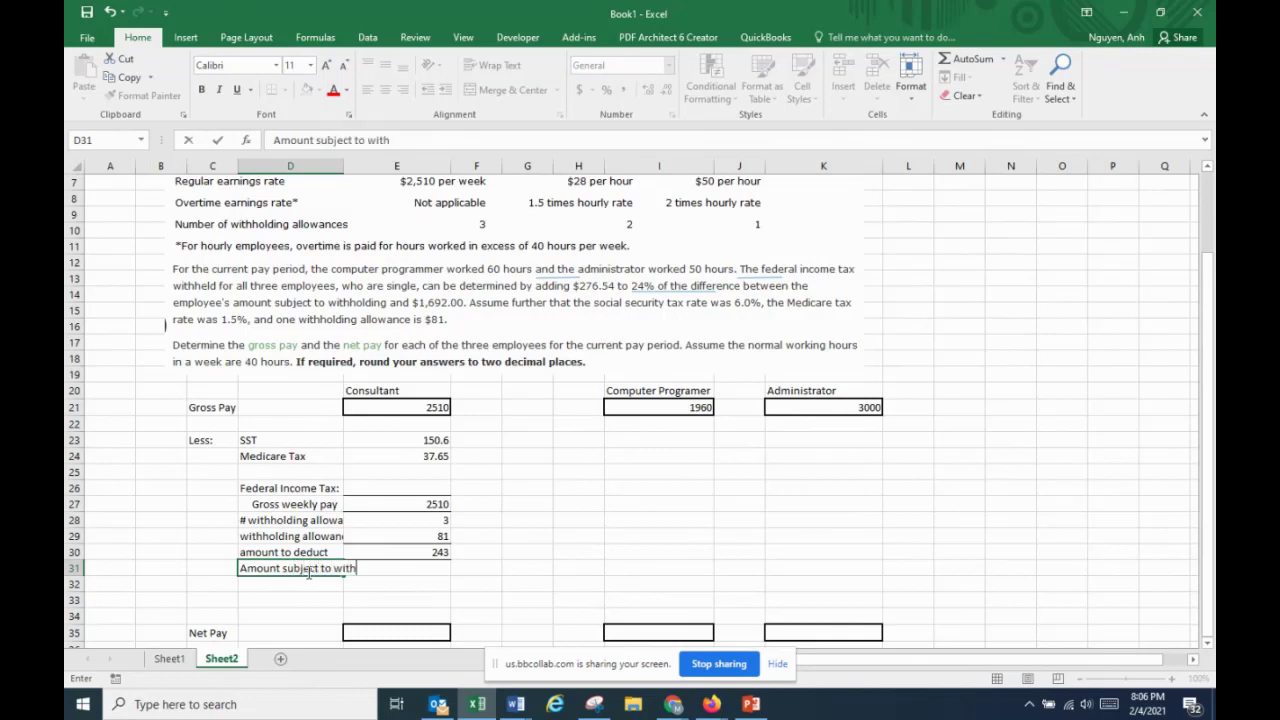
pyautogui.write('holding')
pyautogui.press('Return')
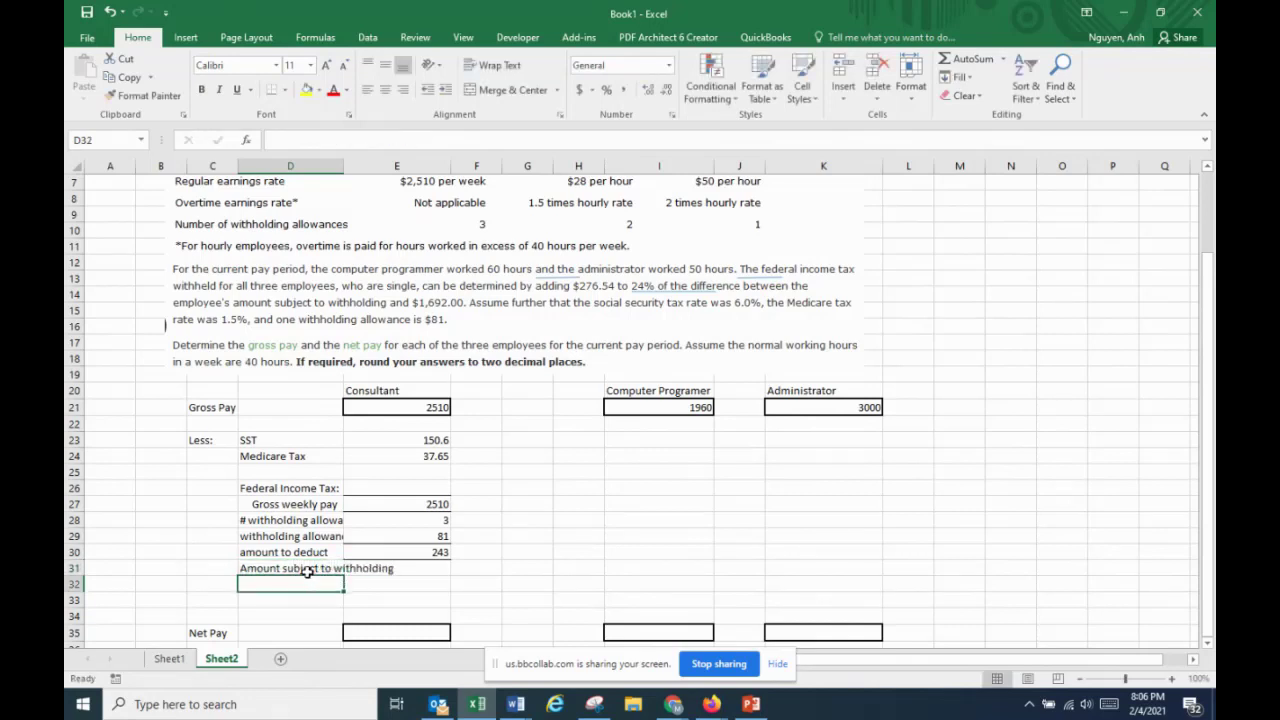
pyautogui.doubleClick(344, 166)
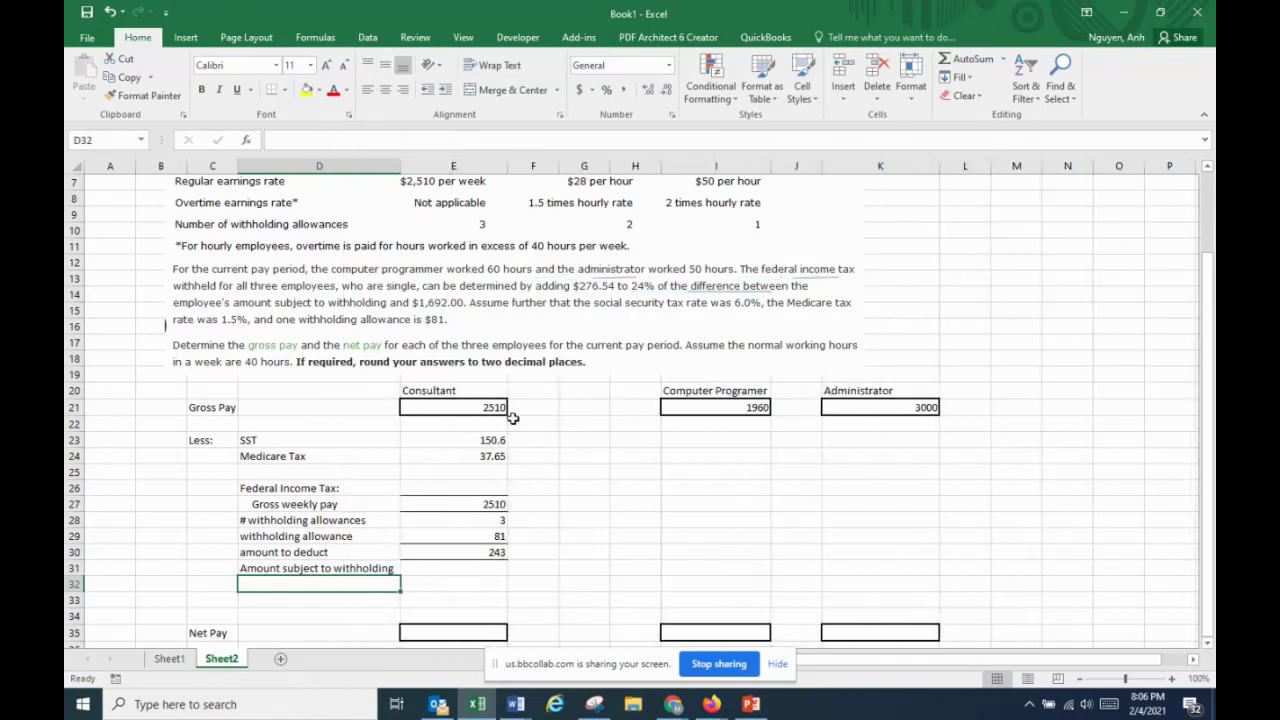
# Compute the consultant's amount subject to withholding in E31 with the formula =E27-E30
pyautogui.click(489, 410)
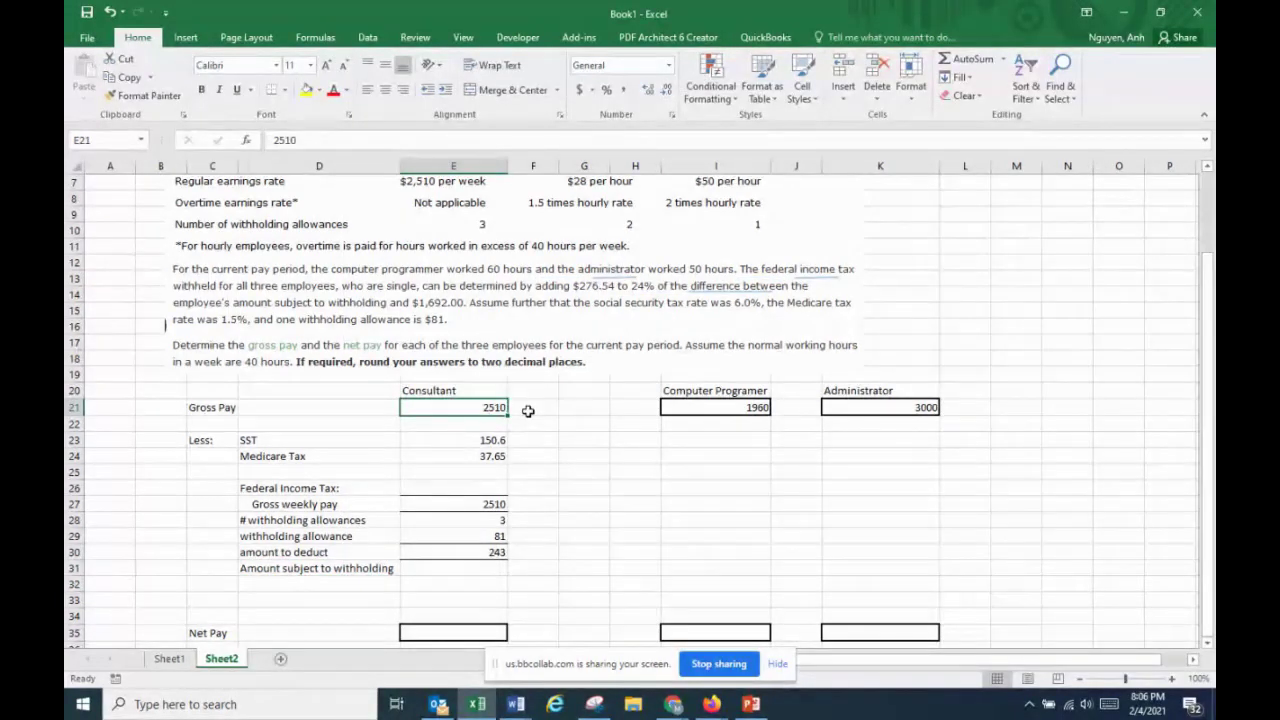
pyautogui.click(451, 504)
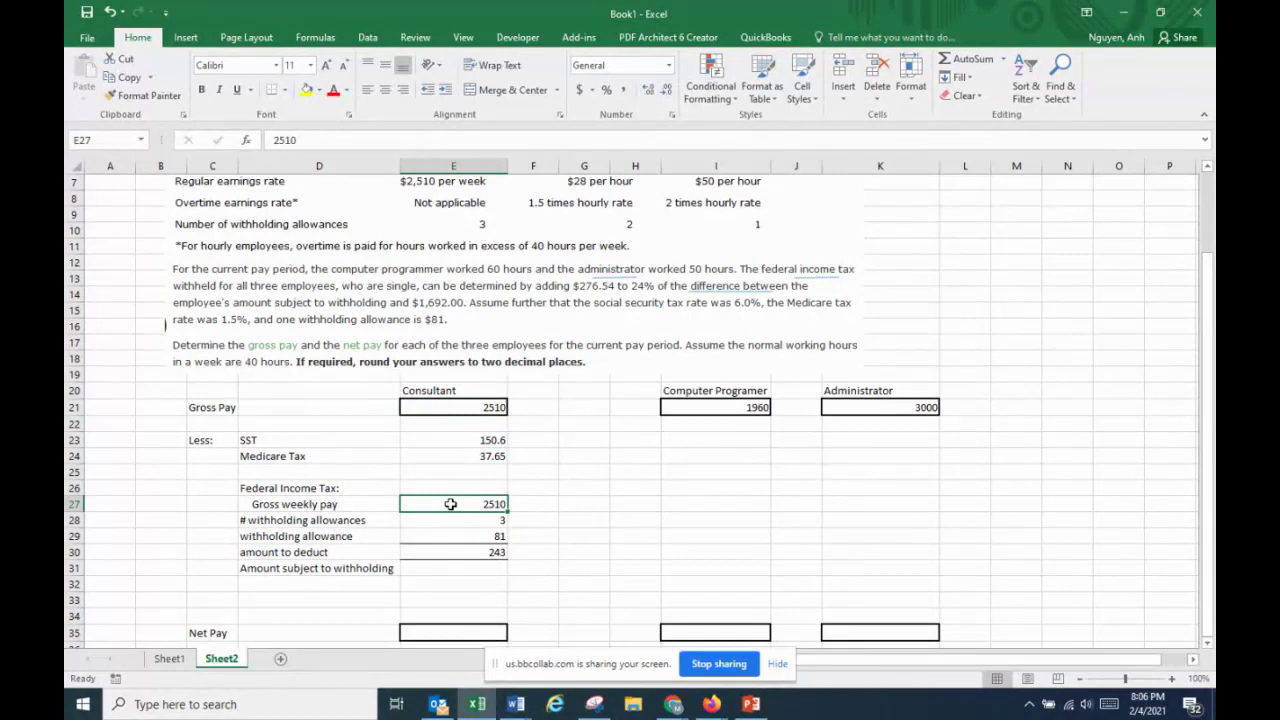
pyautogui.click(306, 553)
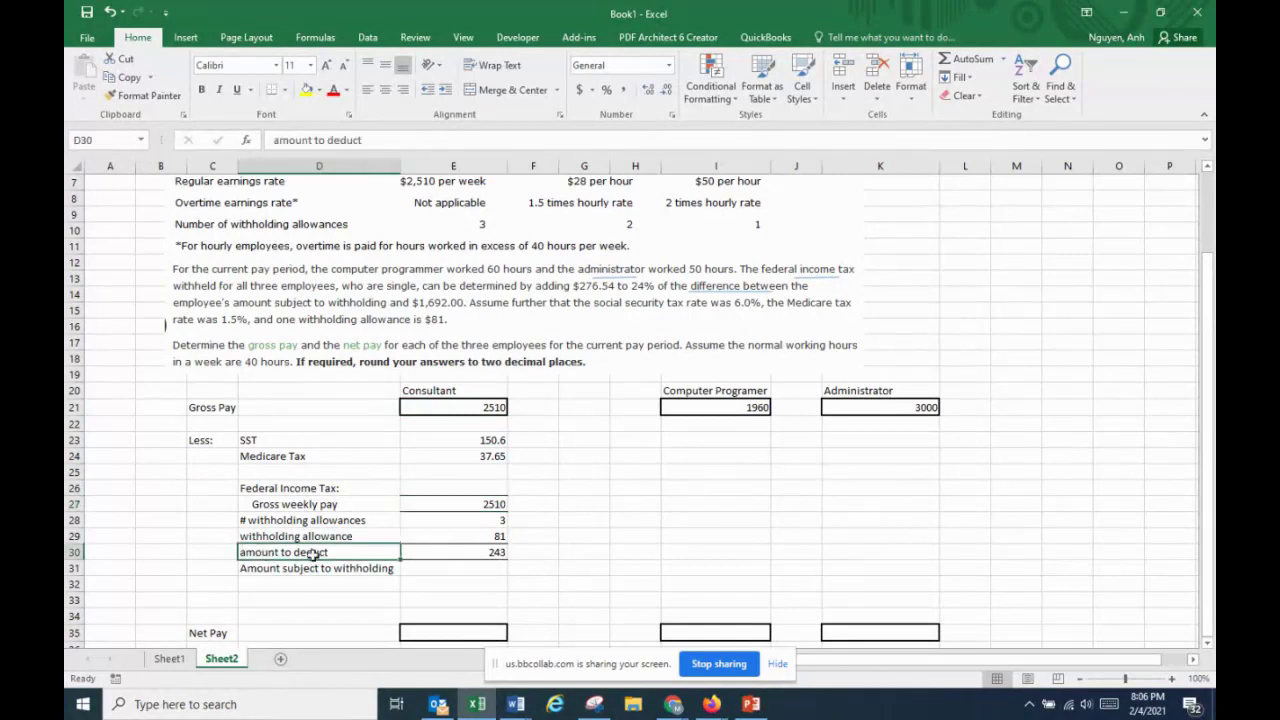
pyautogui.click(480, 566)
pyautogui.write('=')
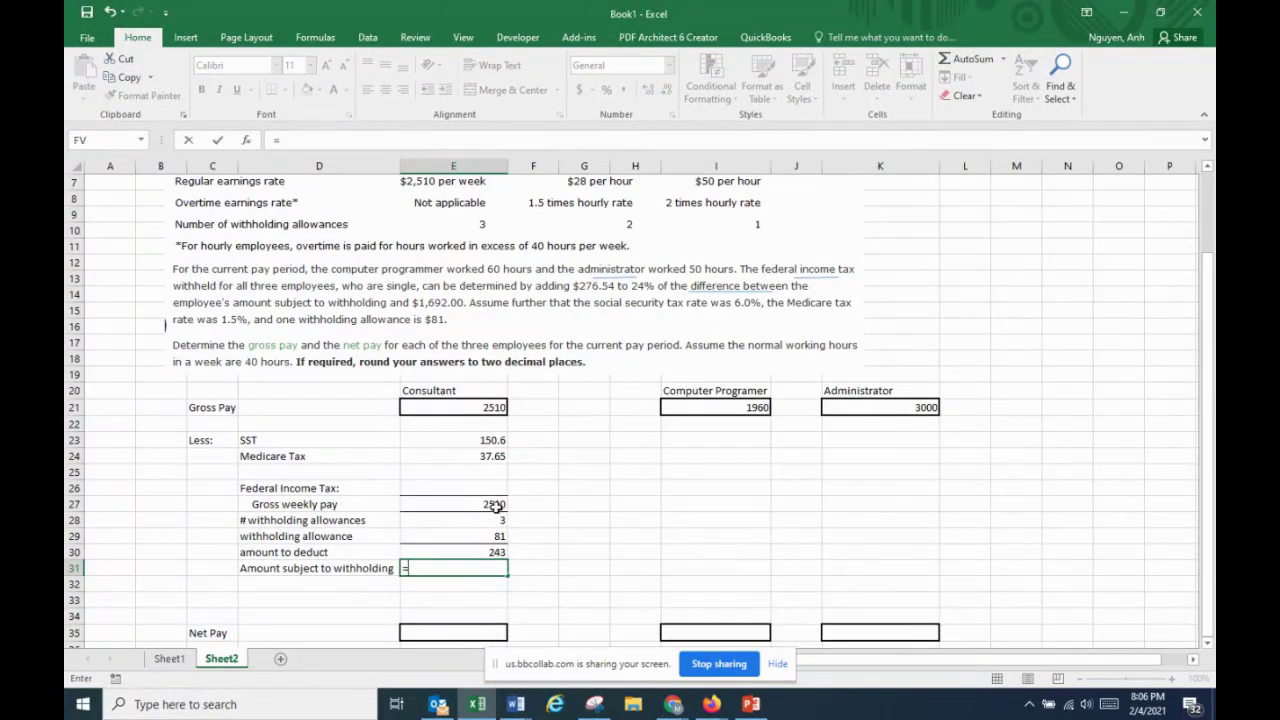
pyautogui.click(495, 505)
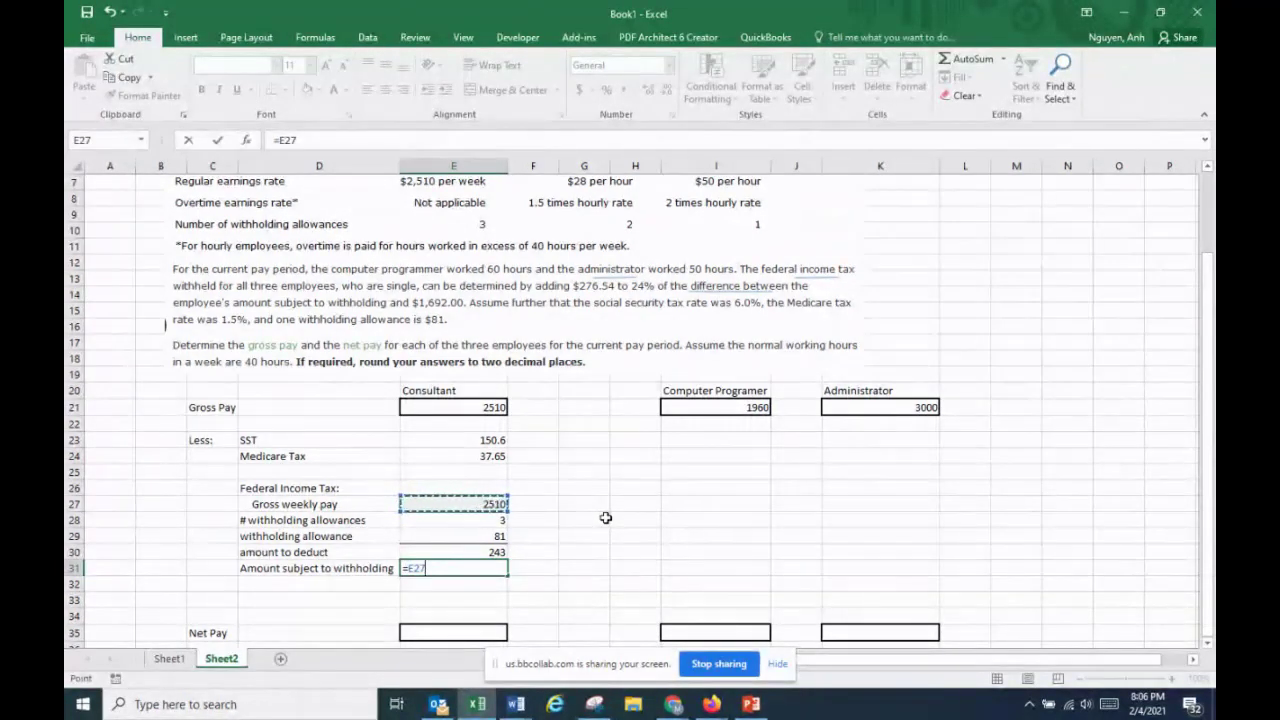
pyautogui.write('-')
pyautogui.click(493, 553)
pyautogui.press('Return')
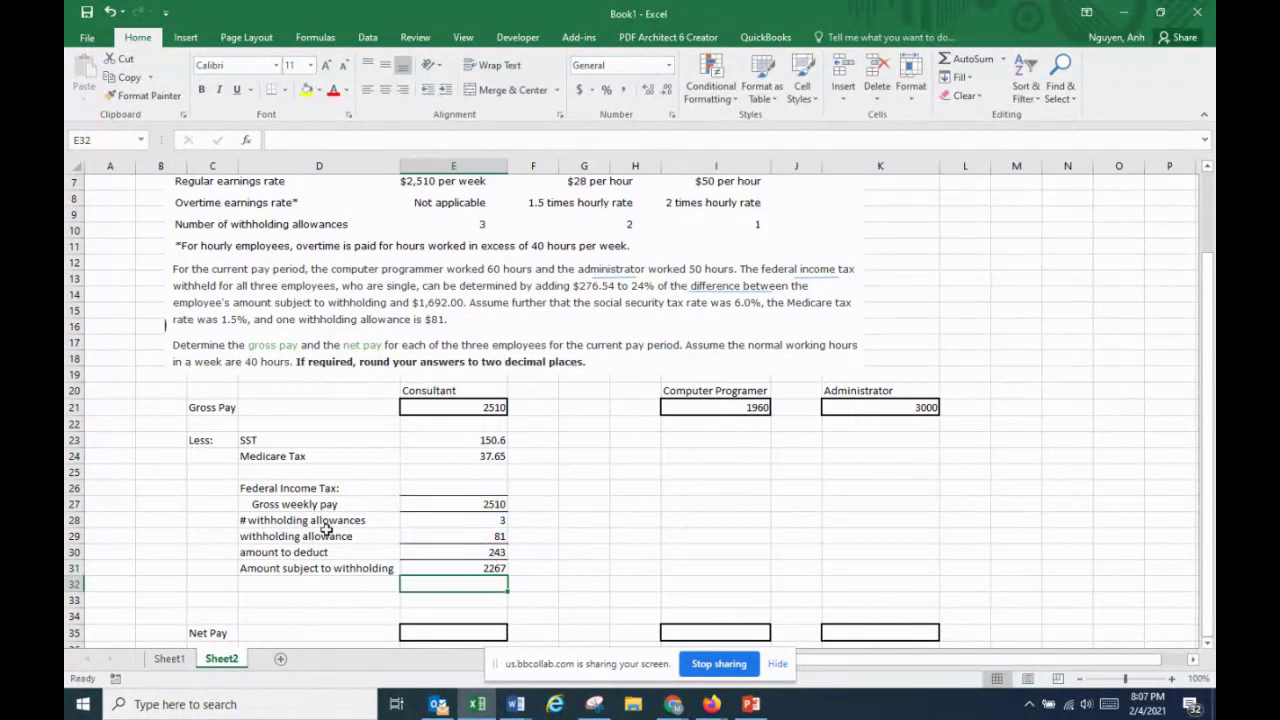
pyautogui.click(455, 570)
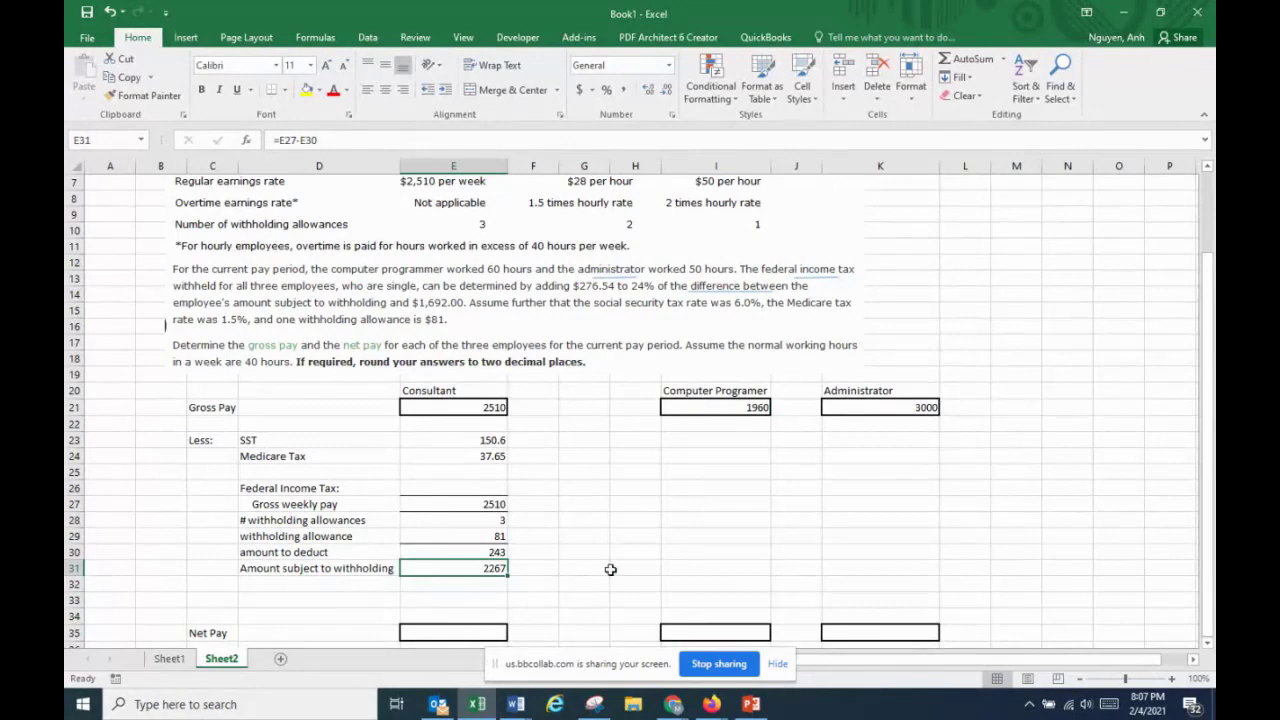
# Draw a straight horizontal line about 1.55" long from the start of the "Amount subject to withholding" label into column A
pyautogui.scroll(2, 590, 567)
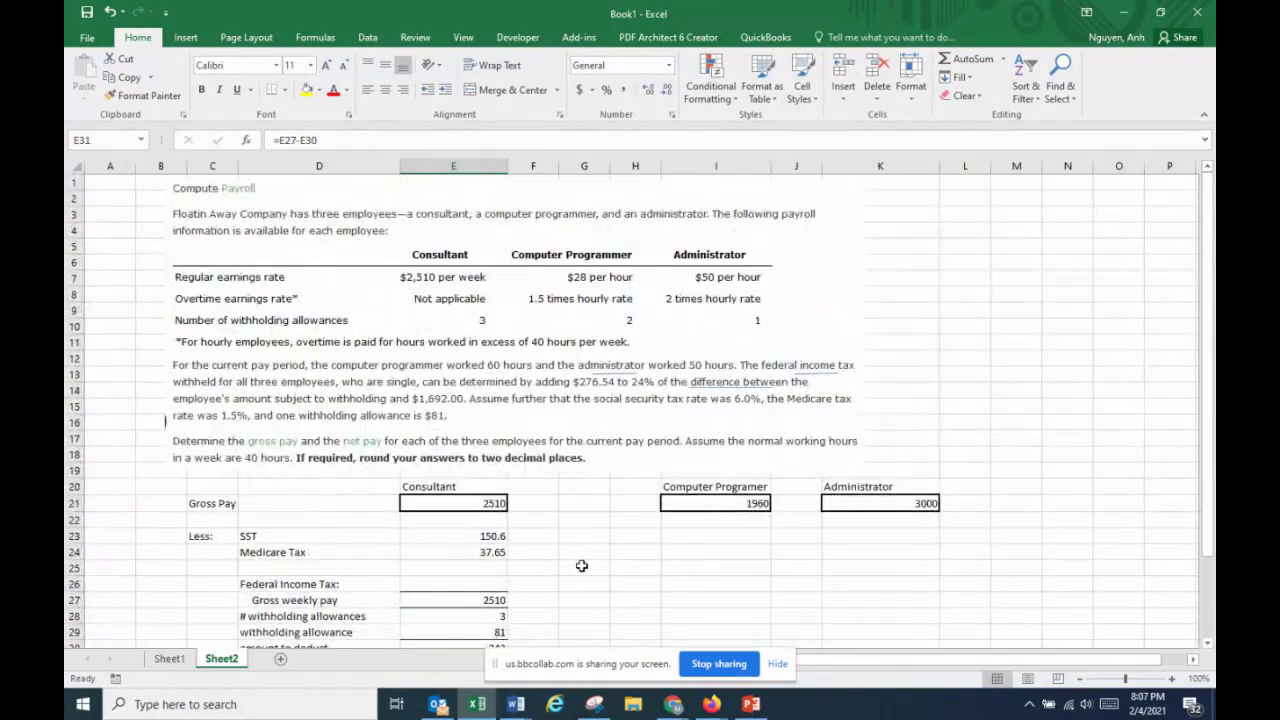
pyautogui.scroll(-2, 582, 566)
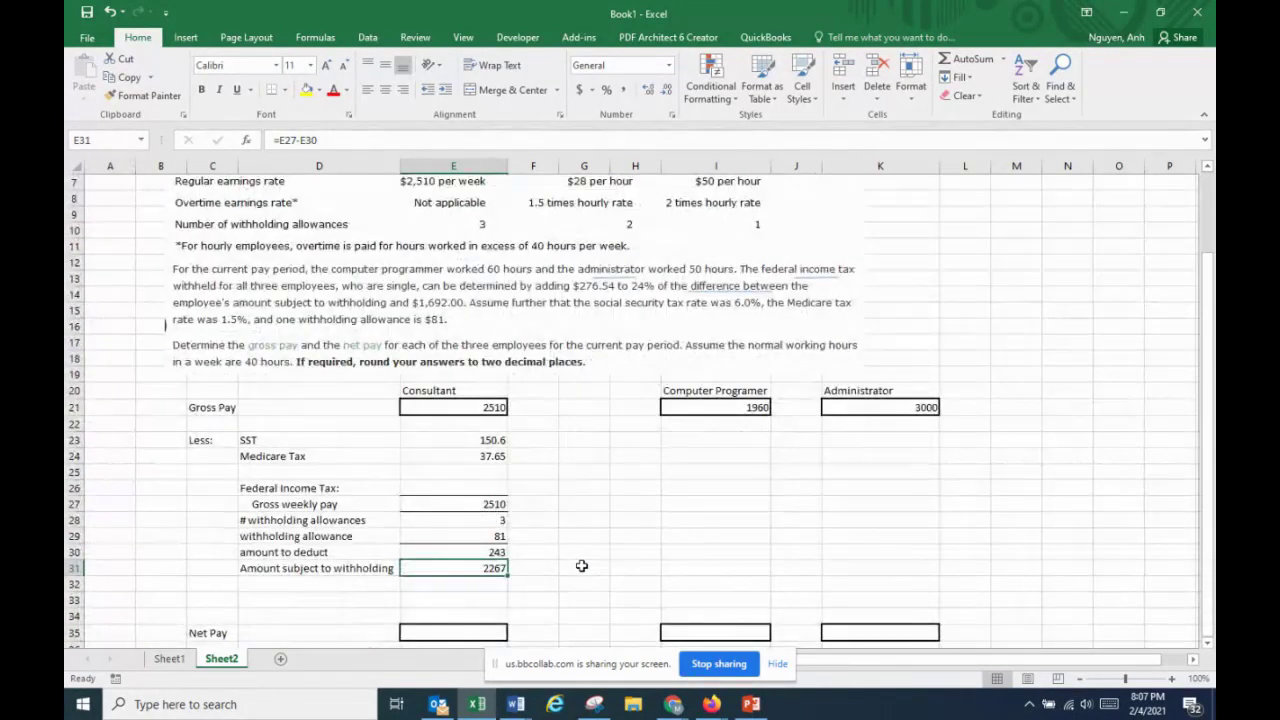
pyautogui.click(186, 37)
pyautogui.click(311, 62)
pyautogui.click(341, 92)
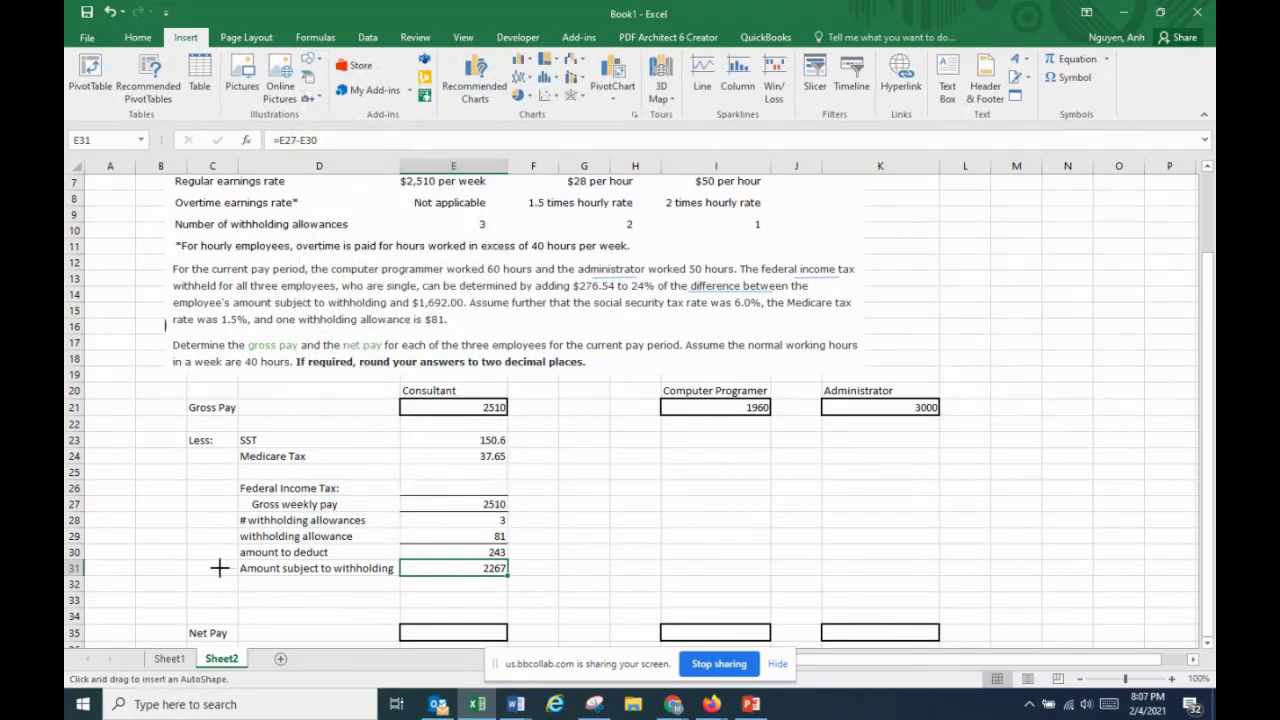
pyautogui.moveTo(219, 568); pyautogui.dragTo(117, 568)
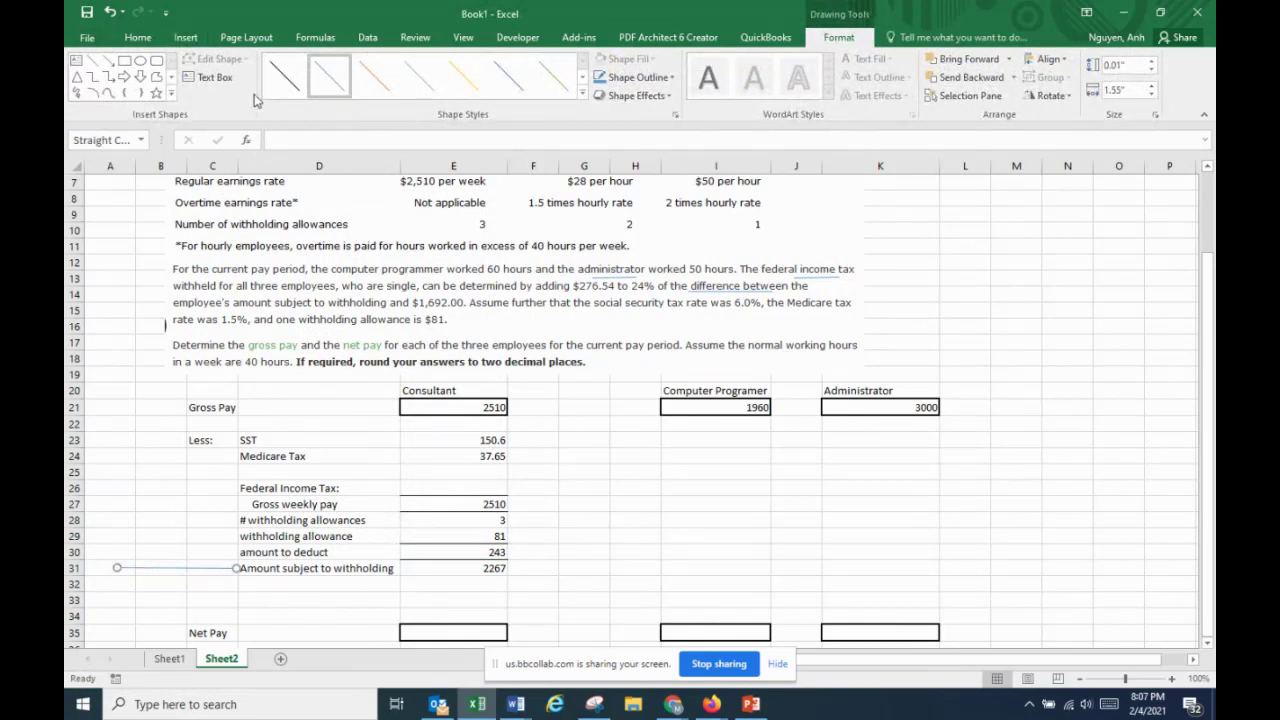
# Draw a vertical line about 3.68" high from the horizontal line's outer end up to row 13, and an arrow about 0.76" long to the problem text
pyautogui.click(93, 60)
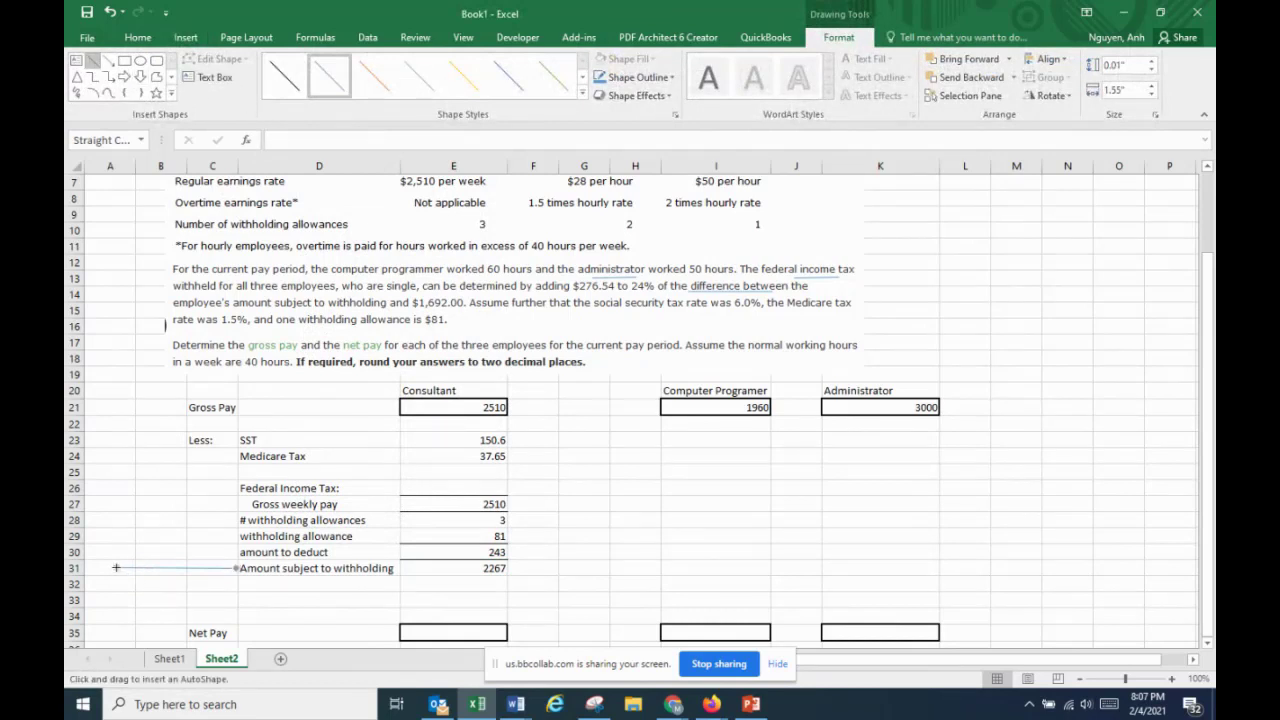
pyautogui.moveTo(117, 568)
pyautogui.mouseDown()
pyautogui.moveTo(94, 342)
pyautogui.moveTo(125, 316)
pyautogui.moveTo(113, 302)
pyautogui.mouseUp()
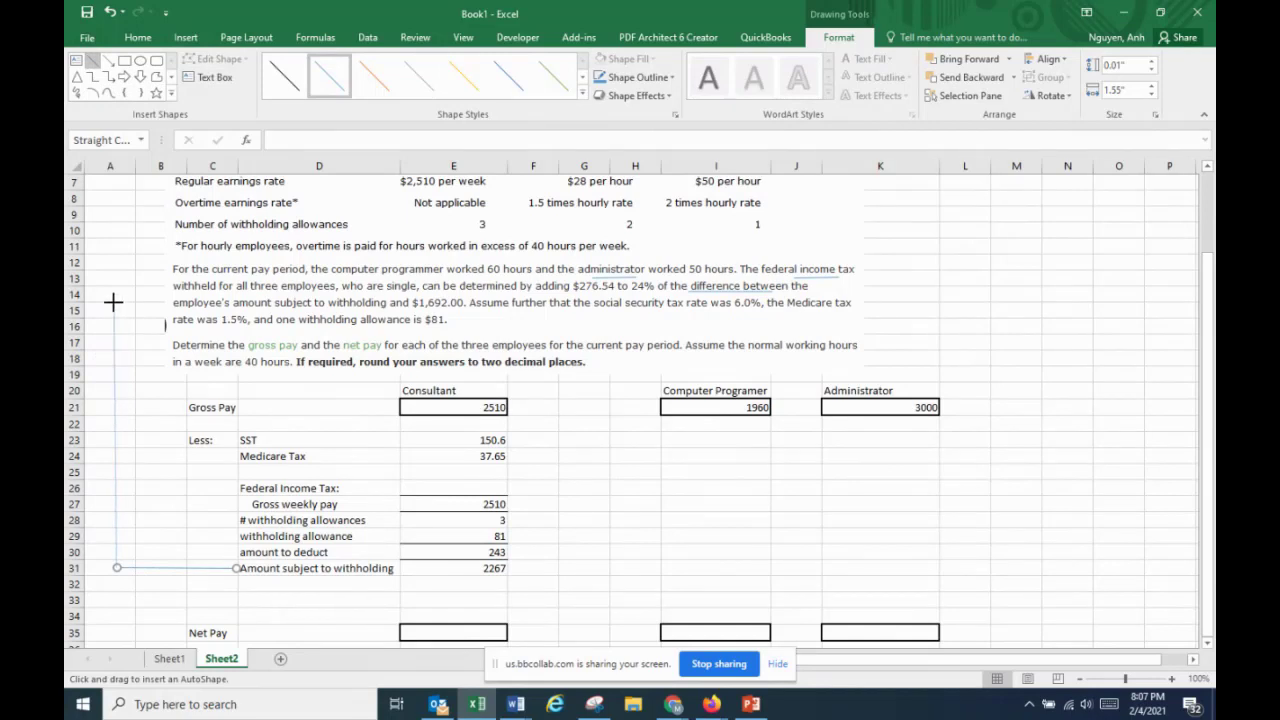
pyautogui.moveTo(113, 302); pyautogui.dragTo(115, 286)
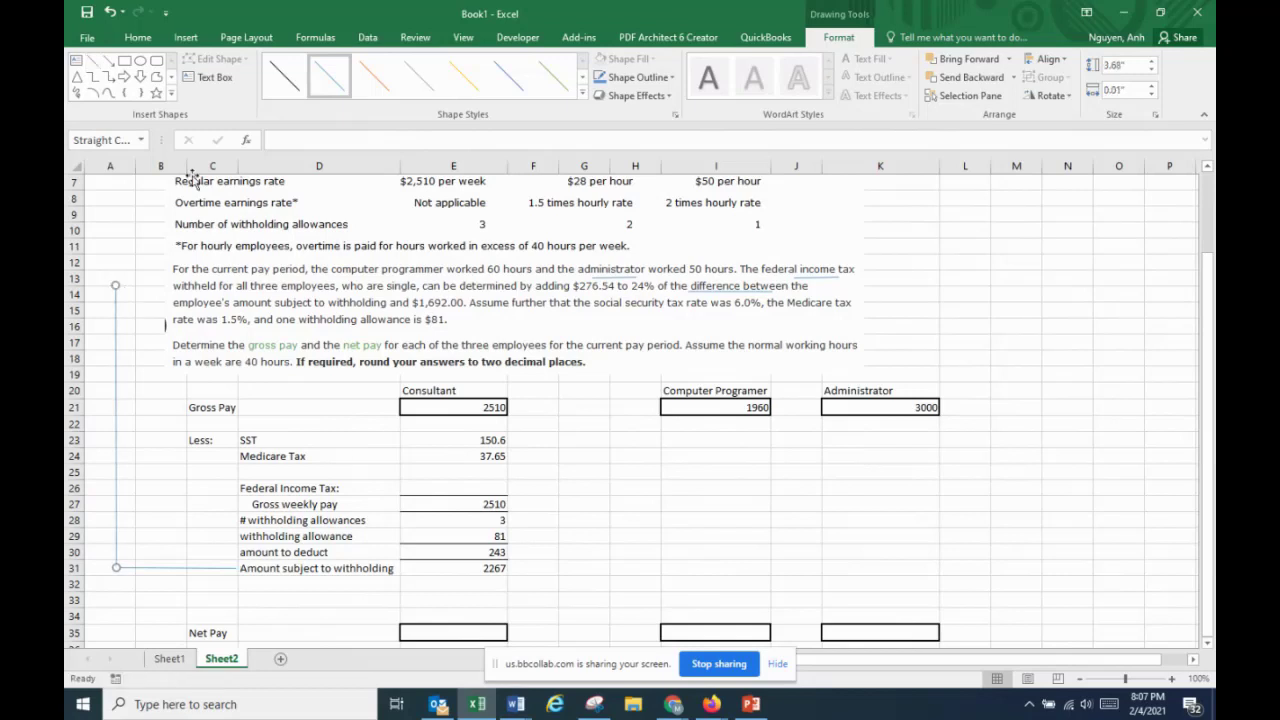
pyautogui.click(109, 60)
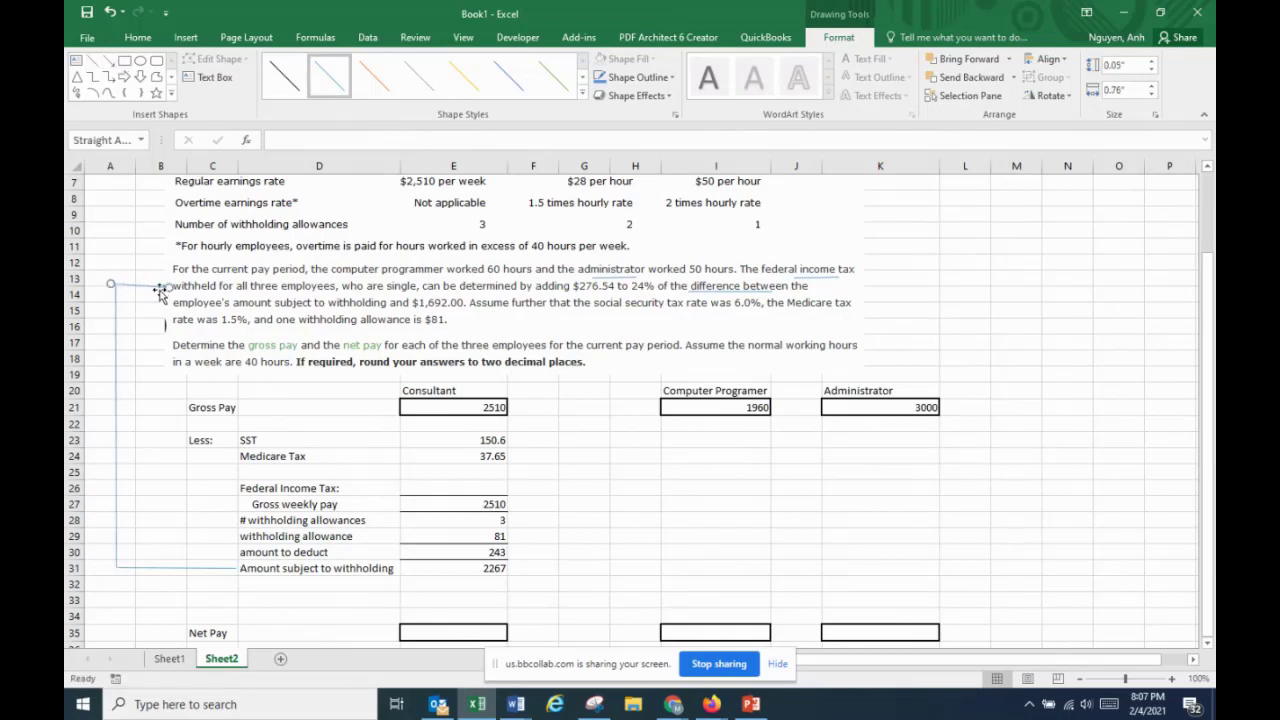
pyautogui.moveTo(118, 286); pyautogui.dragTo(166, 287)
# Enter the label "Initial withholding fr wage bracket given info" in D33 and autofit column D to its contents
pyautogui.click(328, 587)
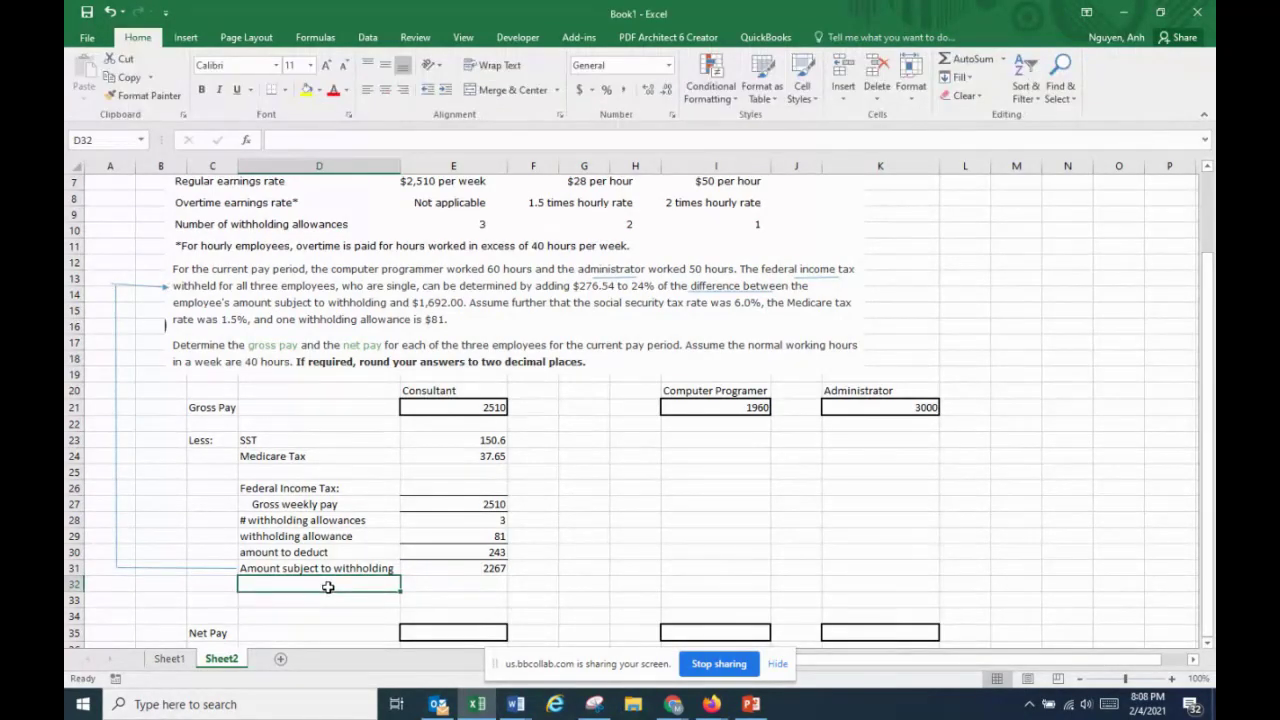
pyautogui.doubleClick(328, 587)
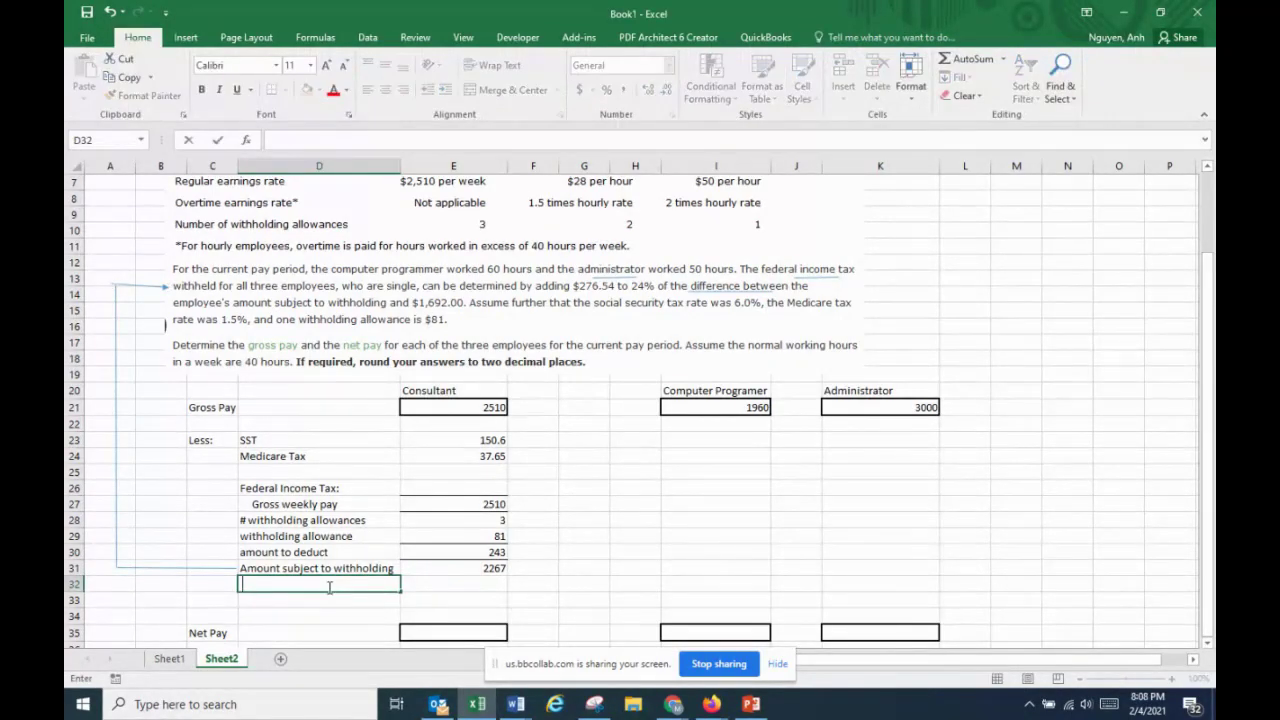
pyautogui.click(301, 599)
pyautogui.write('Initial ')
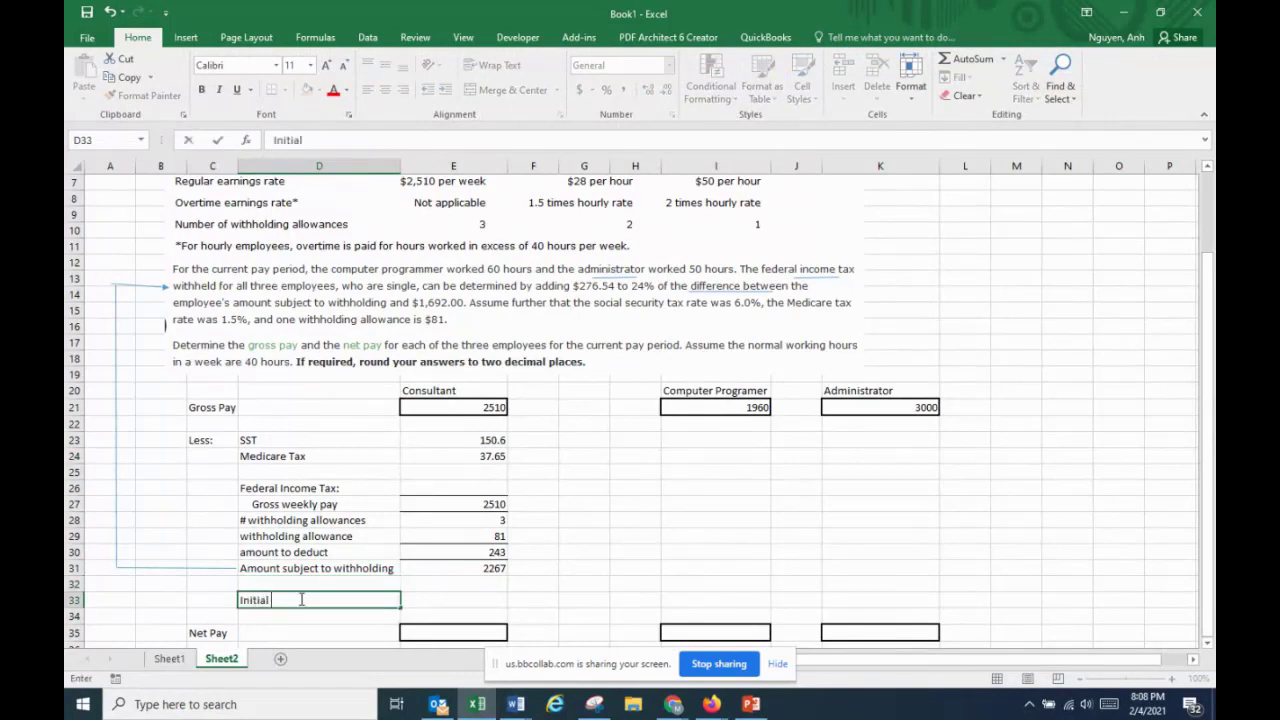
pyautogui.write('withholding fr')
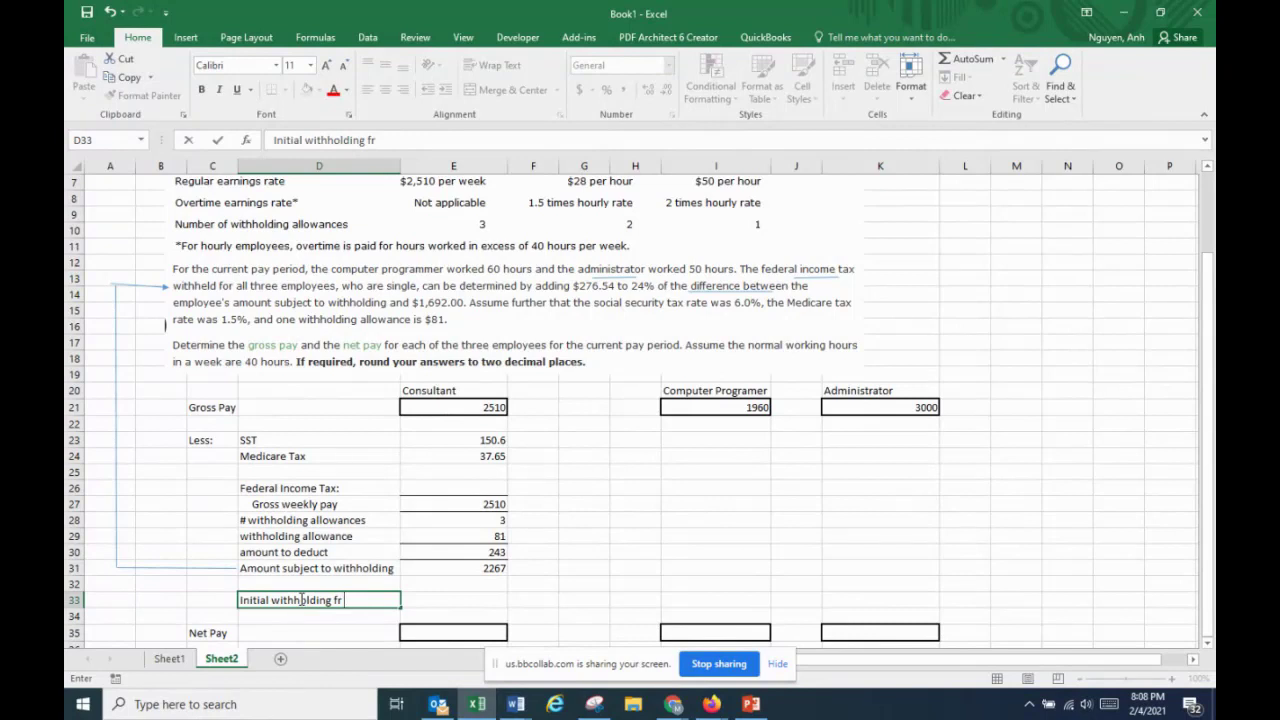
pyautogui.write('(')
pyautogui.press('BackSpace')
pyautogui.write('wage bracket giv')
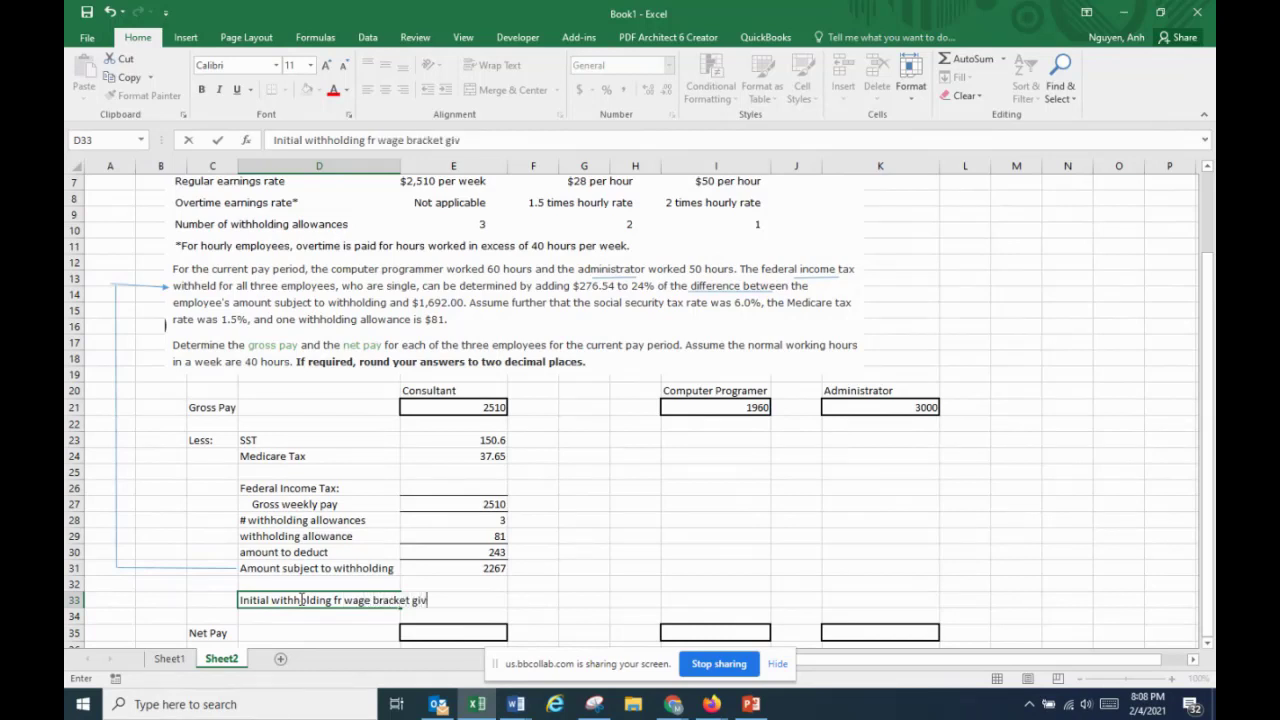
pyautogui.write('en info')
pyautogui.press('Return')
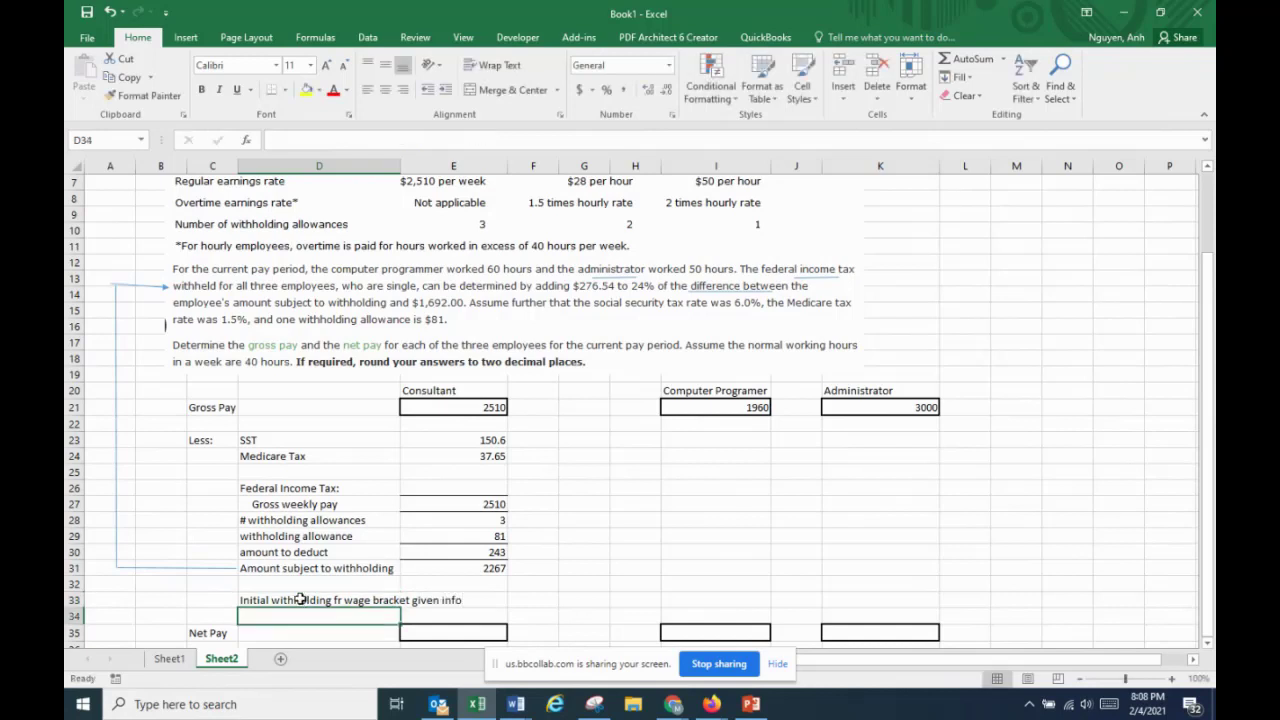
pyautogui.doubleClick(401, 165)
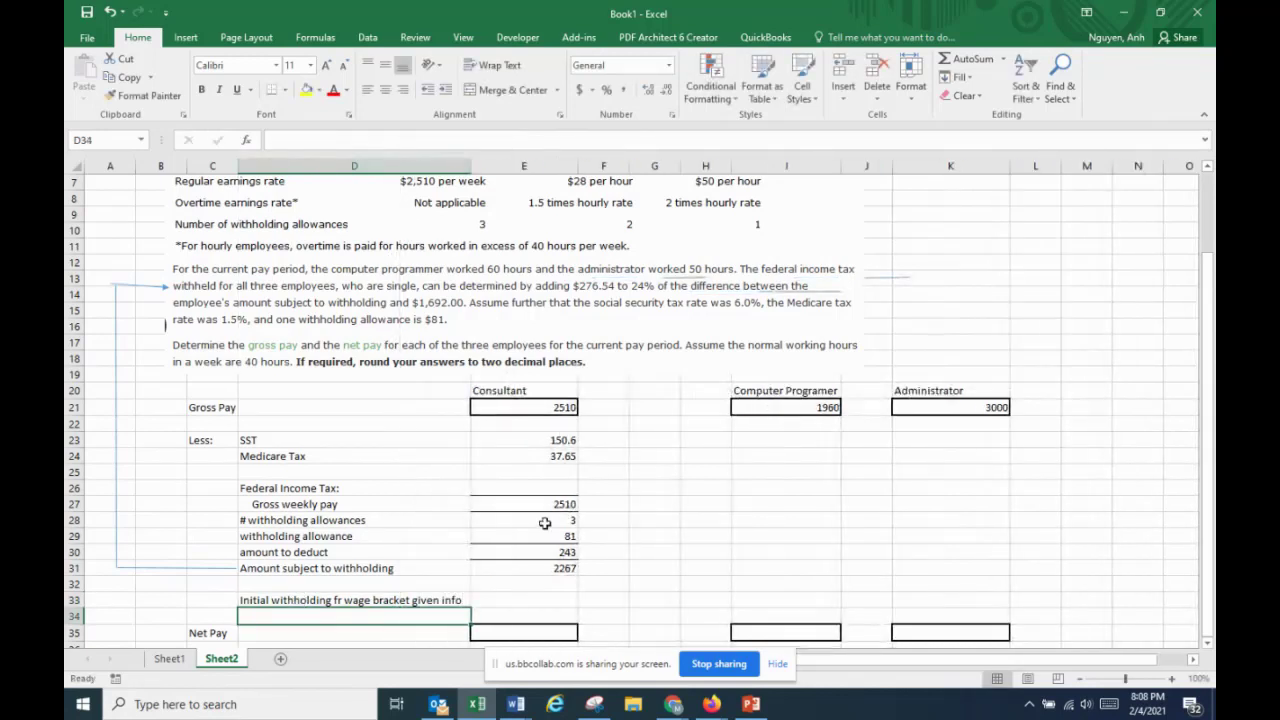
# Enter the consultant's initial withholding amount, 276.54, in E33
pyautogui.click(526, 600)
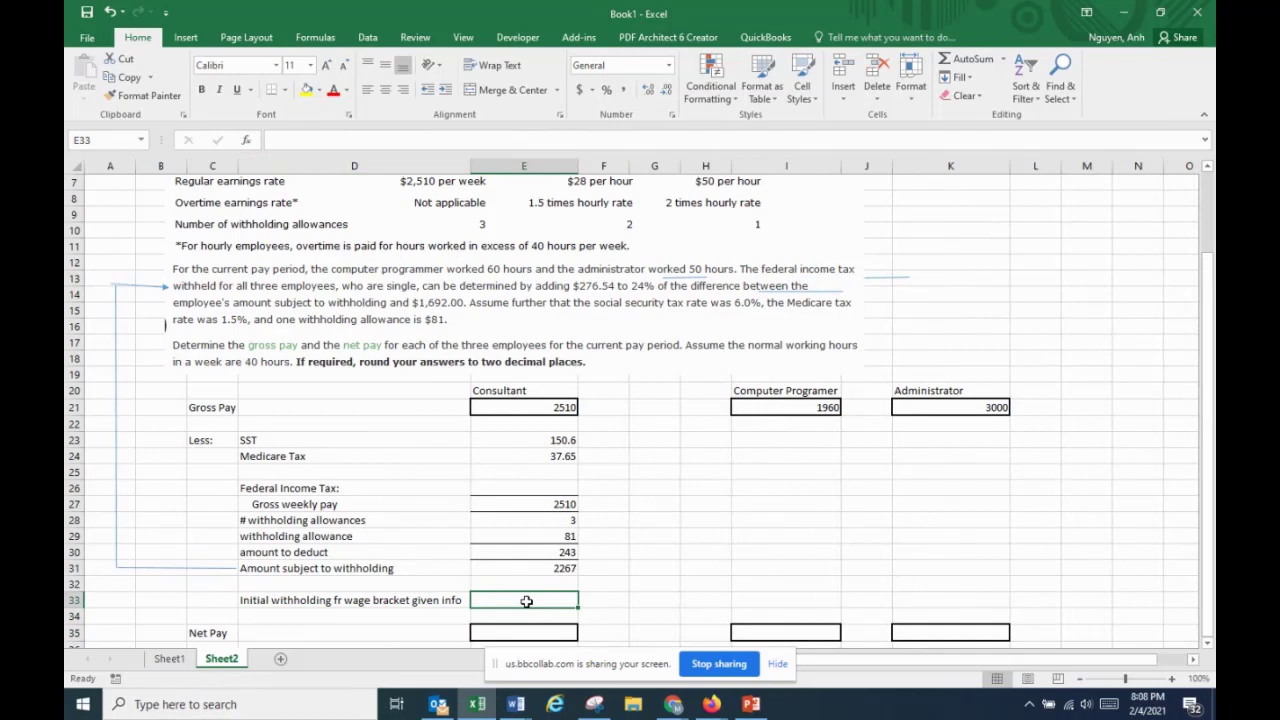
pyautogui.write('276.')
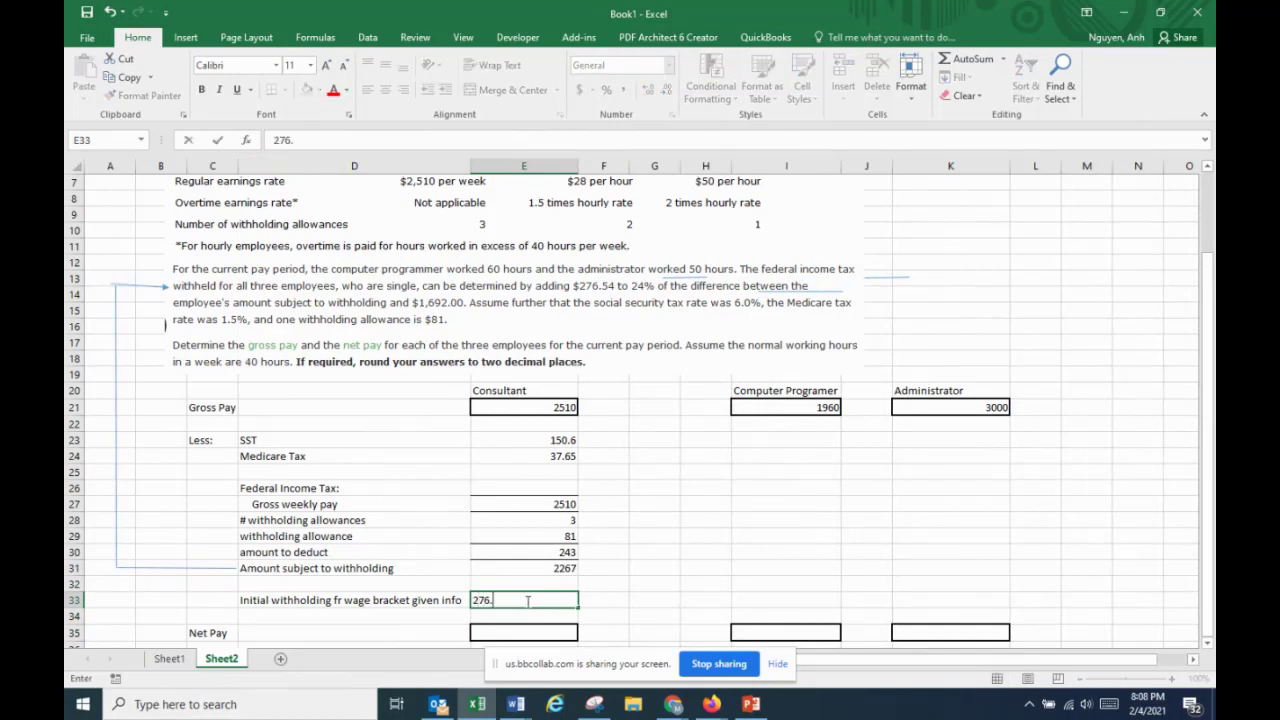
pyautogui.write('54')
pyautogui.press('Return')
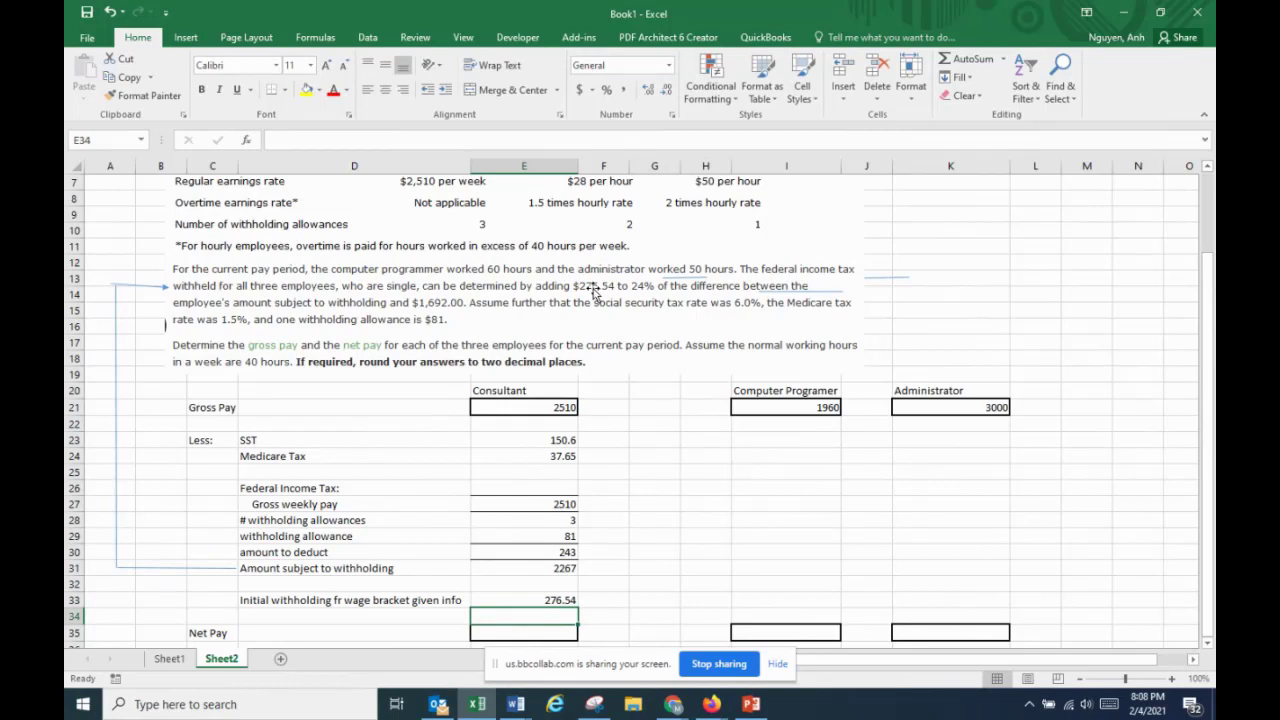
pyautogui.click(386, 619)
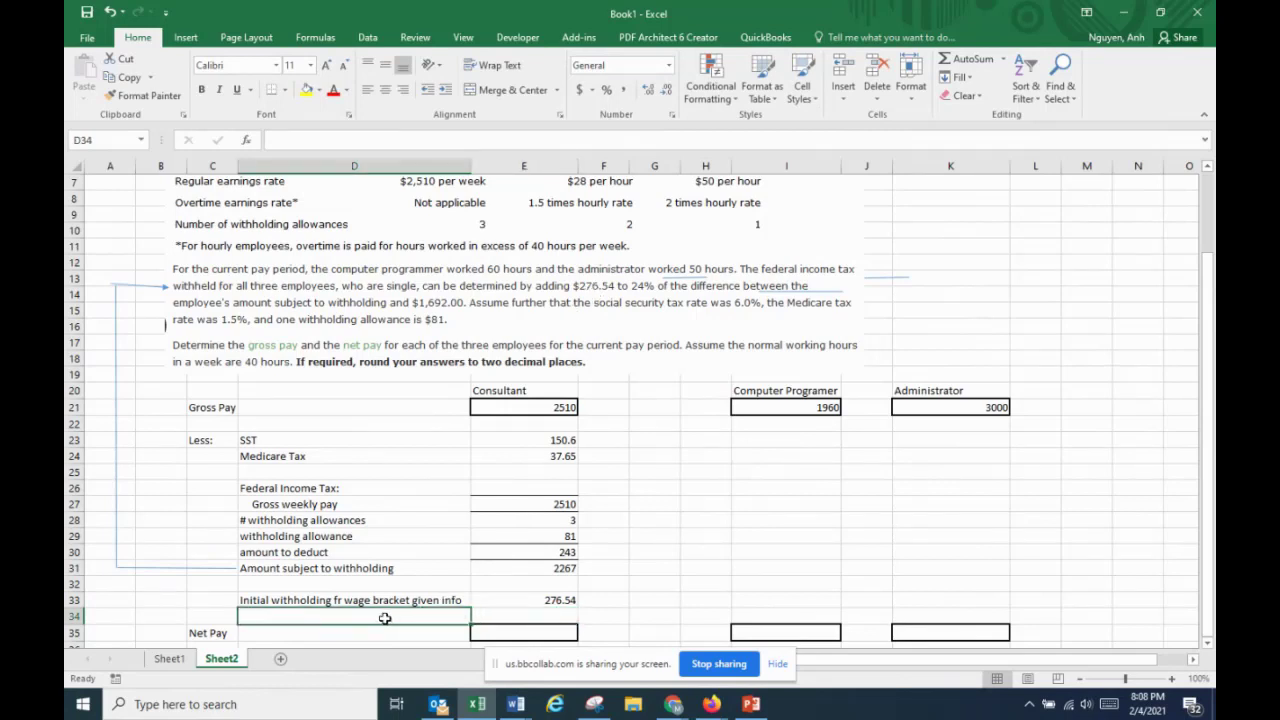
# Enter the label "Plus: bracket % over bracket excess" in D34
pyautogui.write('Plus')
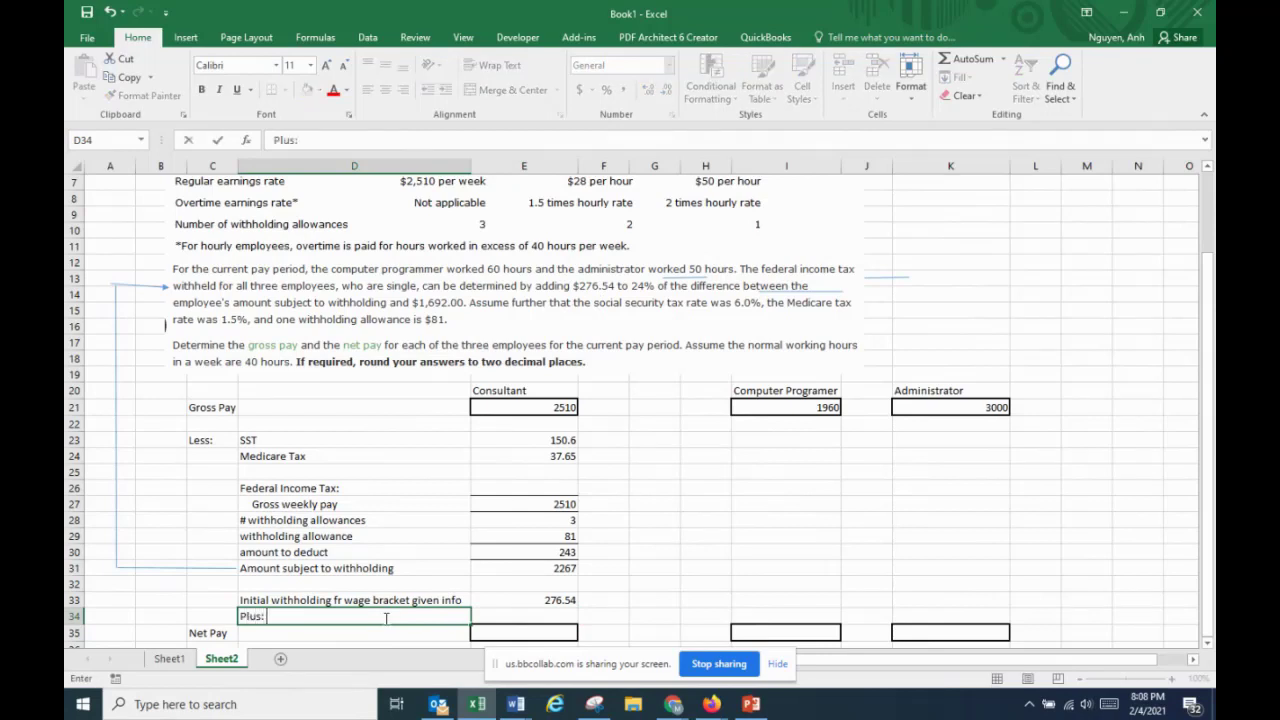
pyautogui.write(':  bracket % over b')
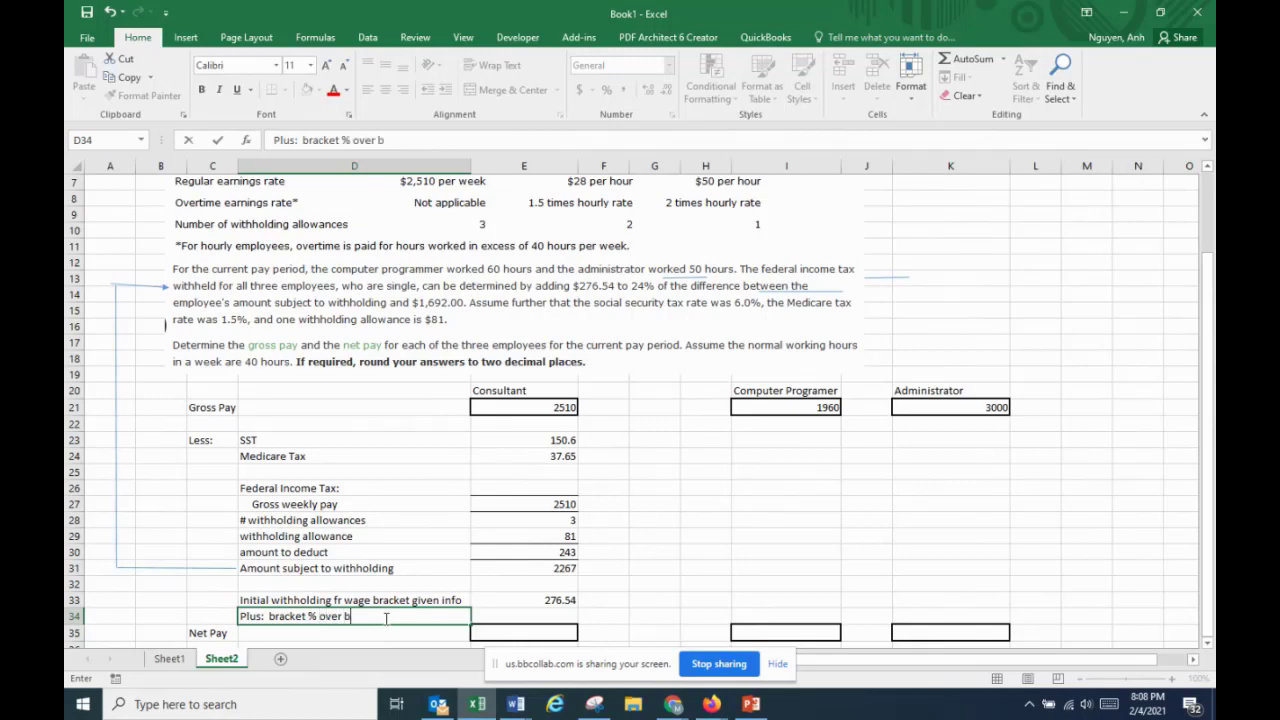
pyautogui.write('racket excess')
pyautogui.click(446, 537)
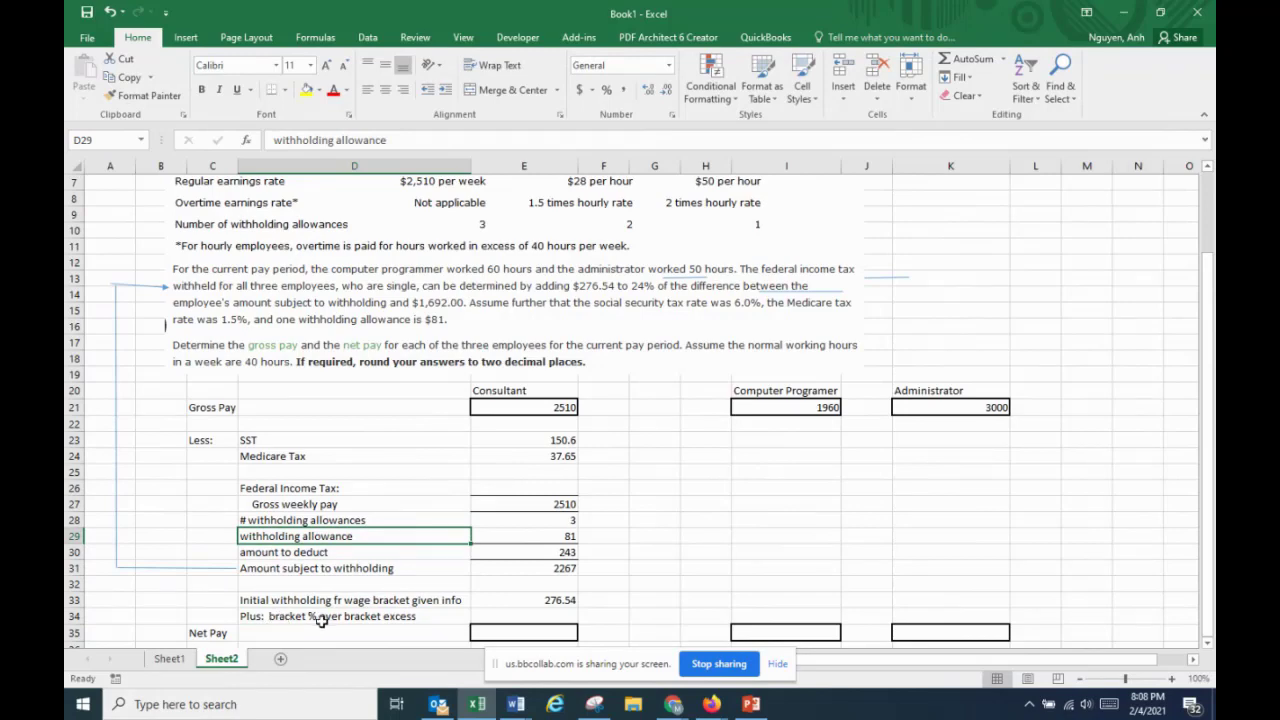
# Compare the weekly percentage method table and solved withholding example on Sheet1 with the withholding rule in Sheet2's problem text
pyautogui.click(169, 658)
pyautogui.scroll(6, 791, 395)
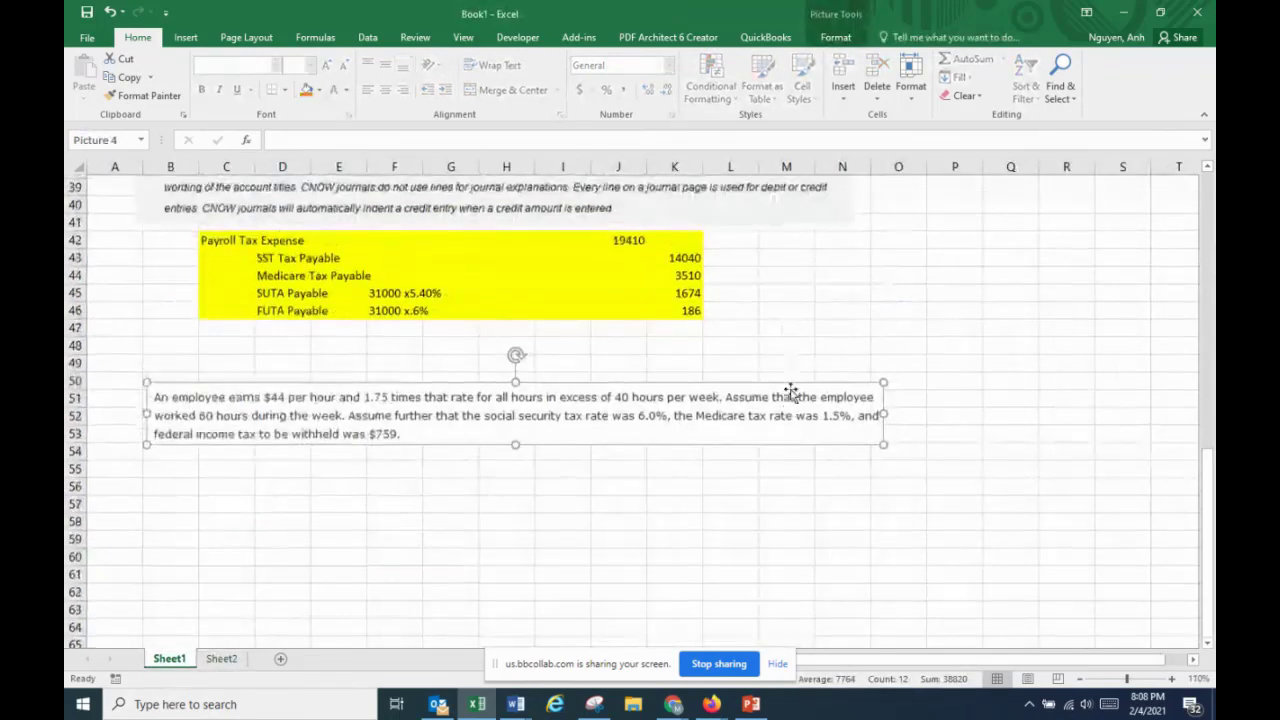
pyautogui.scroll(7, 793, 401)
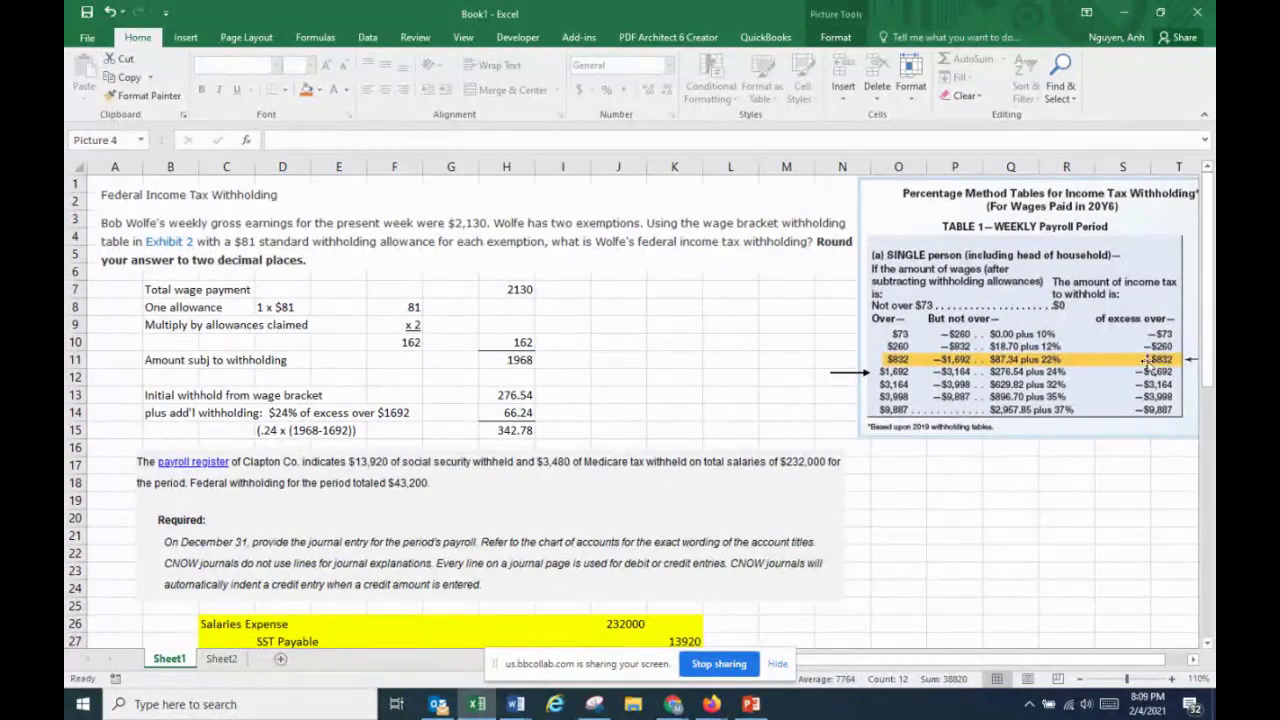
pyautogui.click(221, 658)
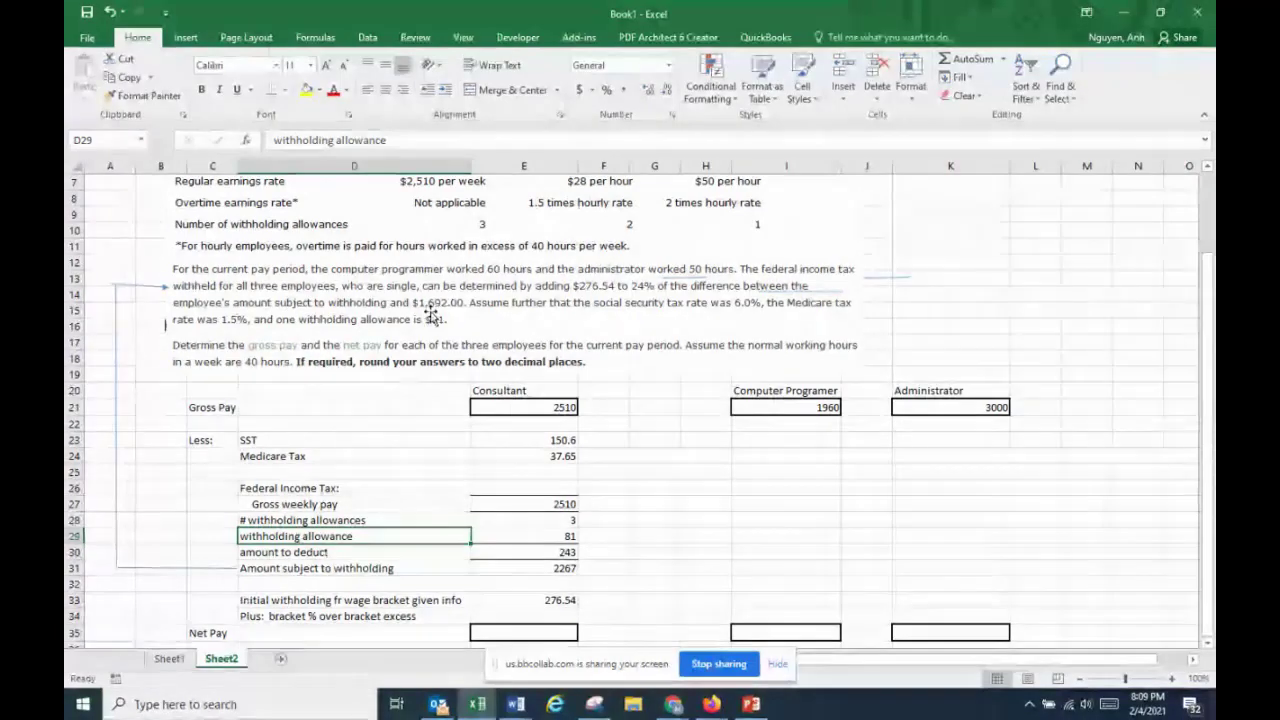
pyautogui.click(169, 659)
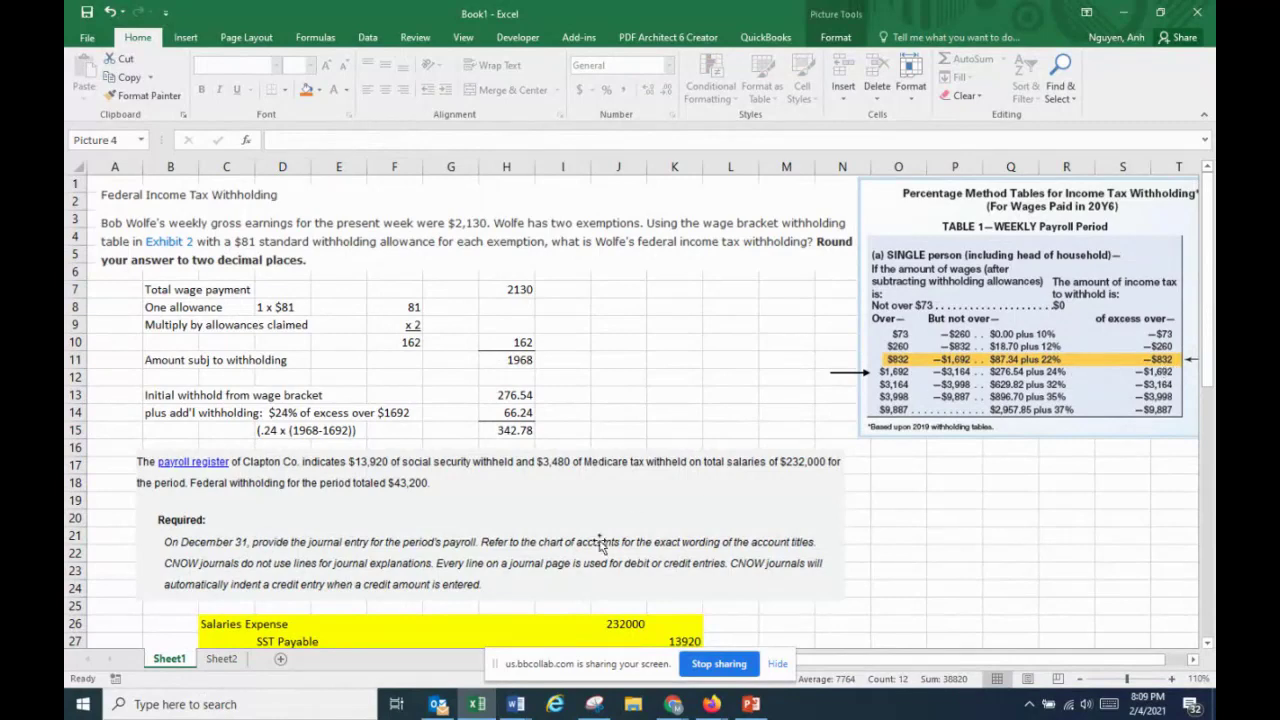
pyautogui.click(221, 659)
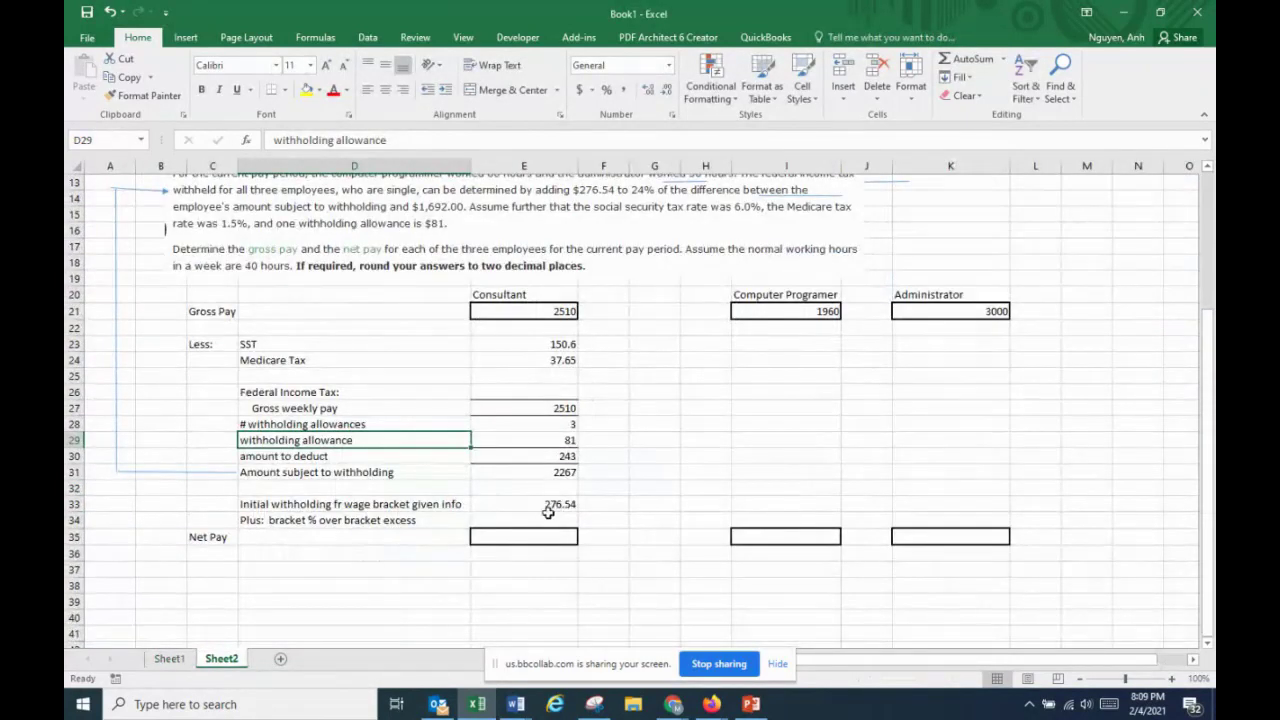
# Calculate the consultant's bracket excess withholding in E34 with the formula =(0.24*(2267-1692))
pyautogui.click(499, 519)
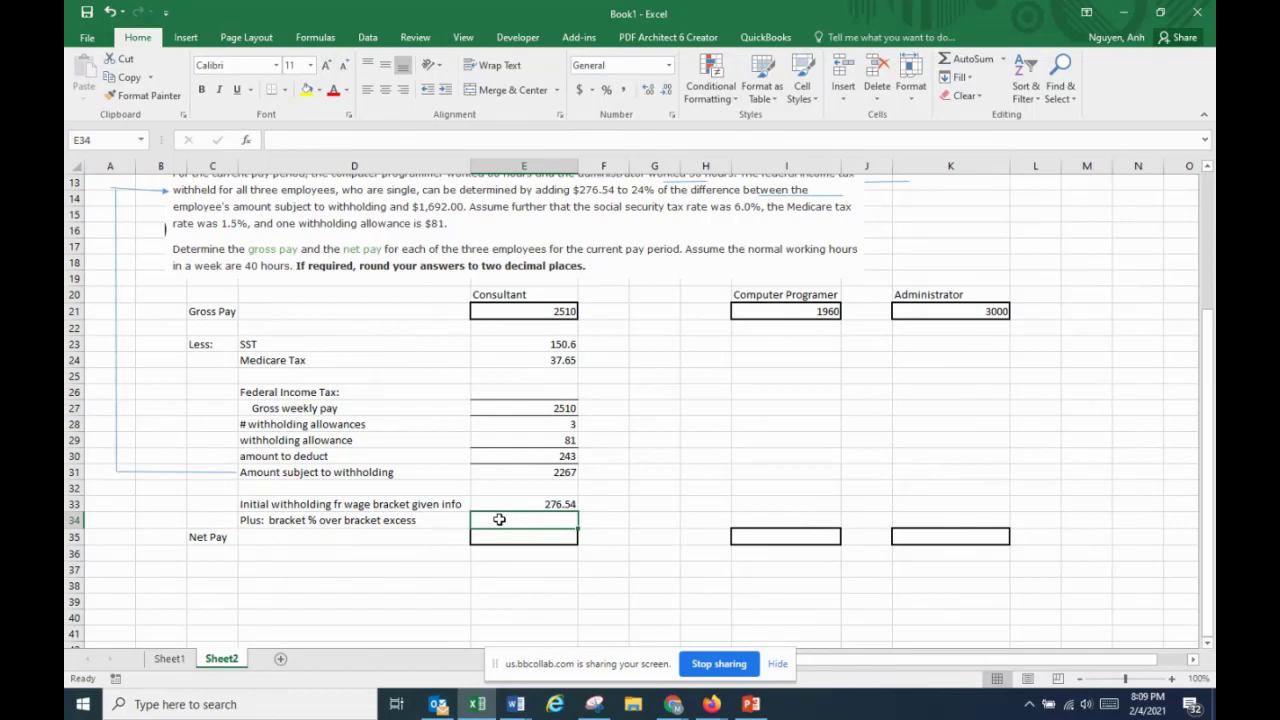
pyautogui.hotkey('alt', 'Tab')
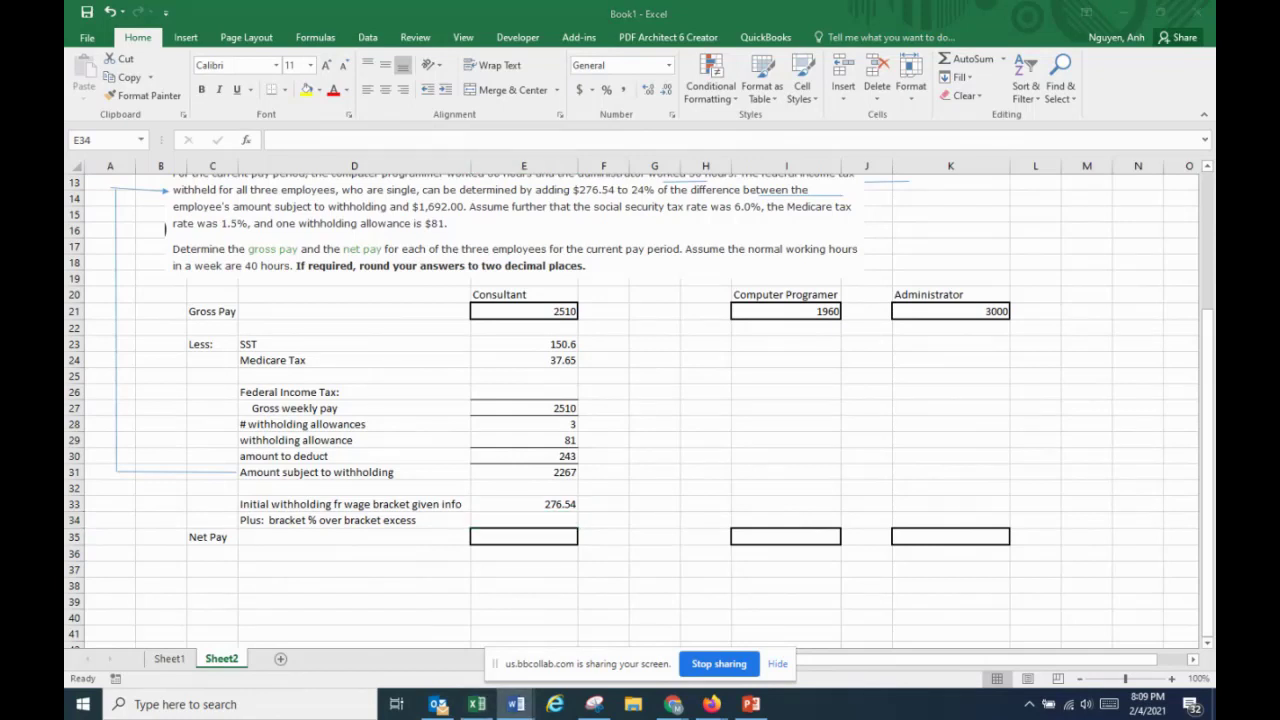
pyautogui.doubleClick(491, 520)
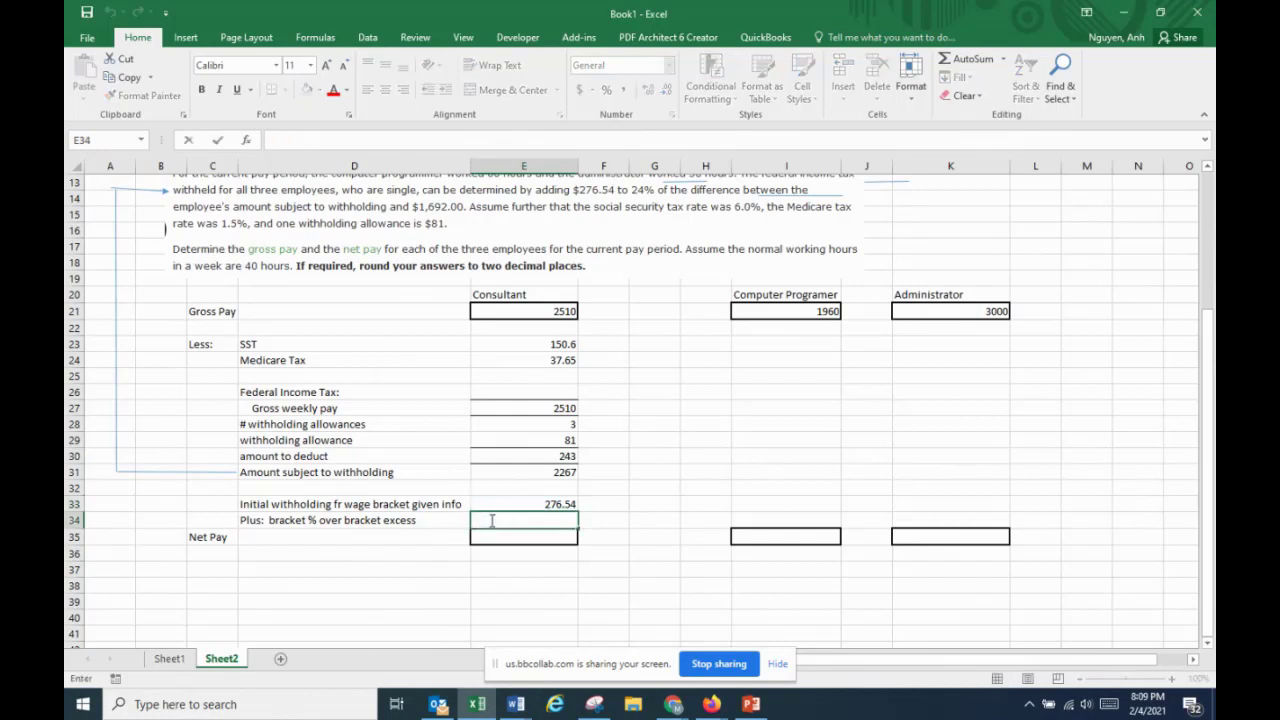
pyautogui.write('=')
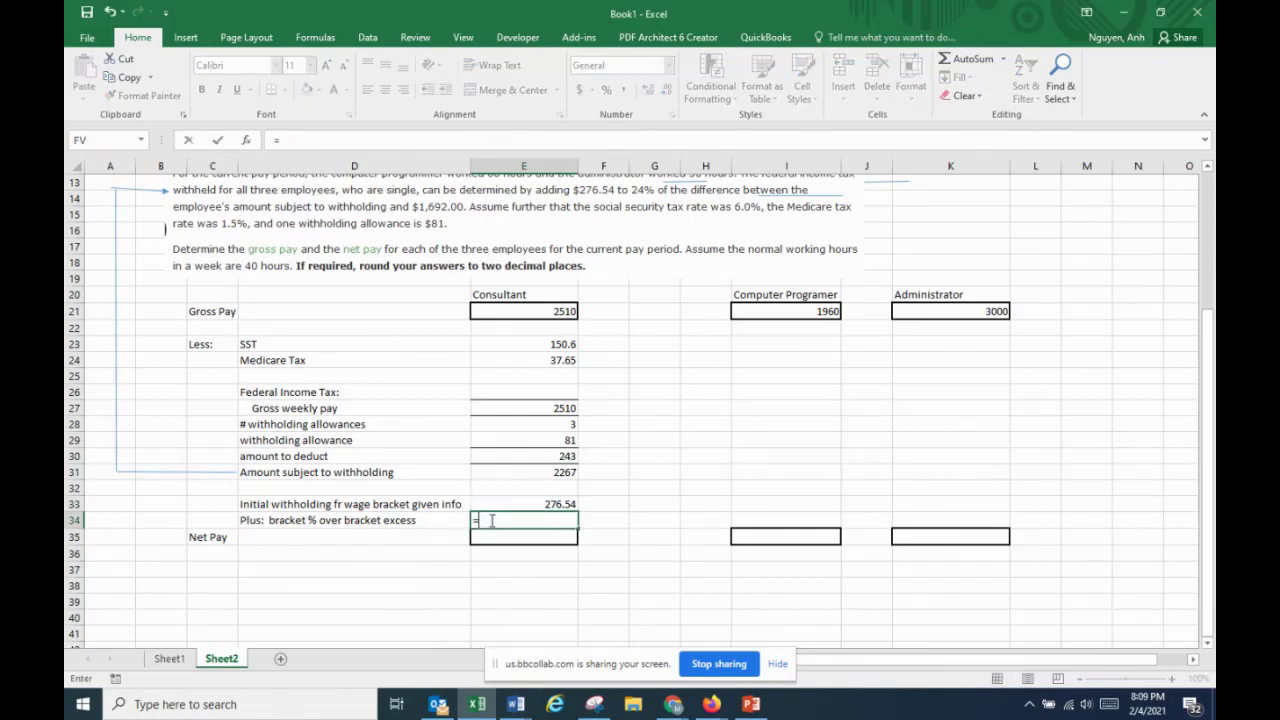
pyautogui.write('(.24x(')
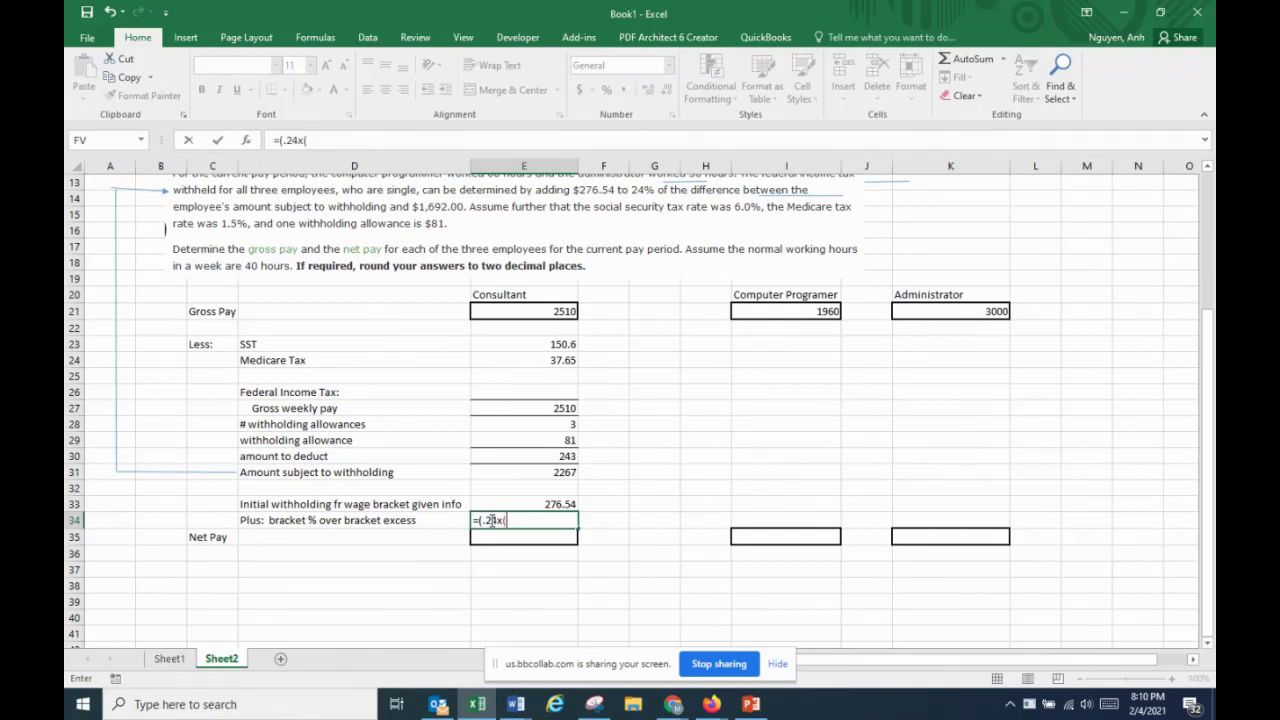
pyautogui.write('2267')
pyautogui.write('-')
pyautogui.write('169')
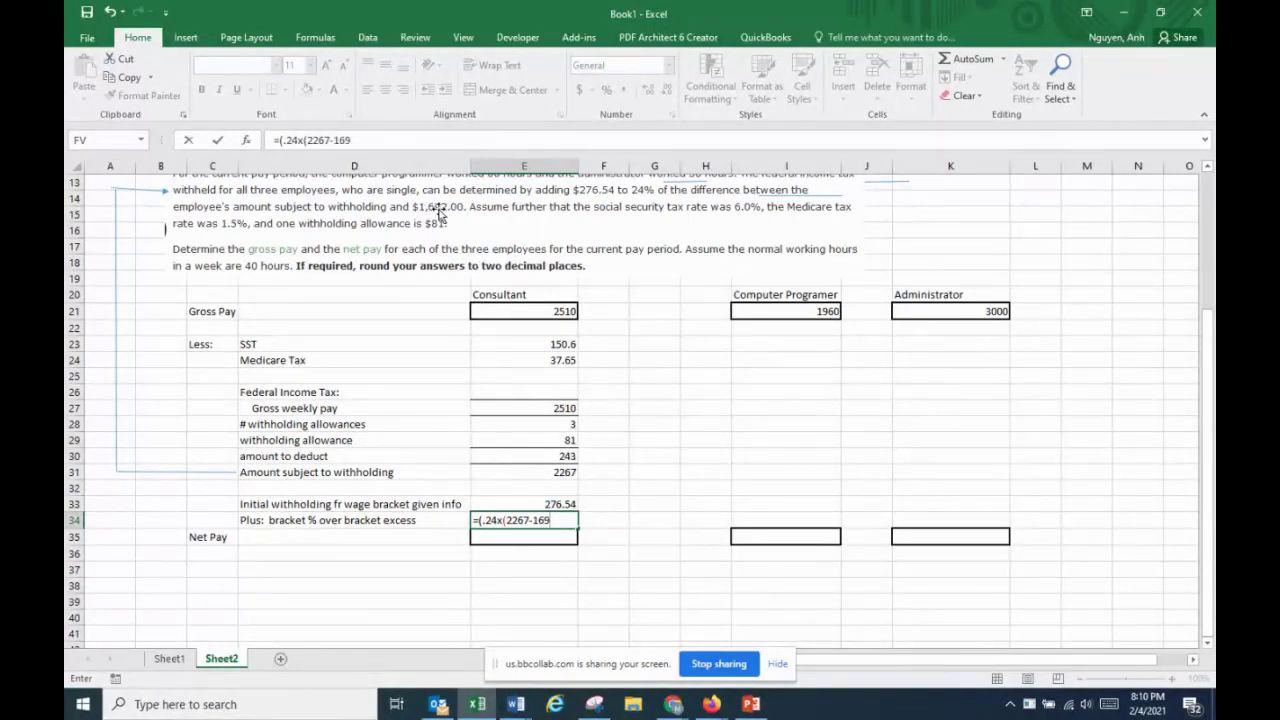
pyautogui.write('2)')
pyautogui.press('Return')
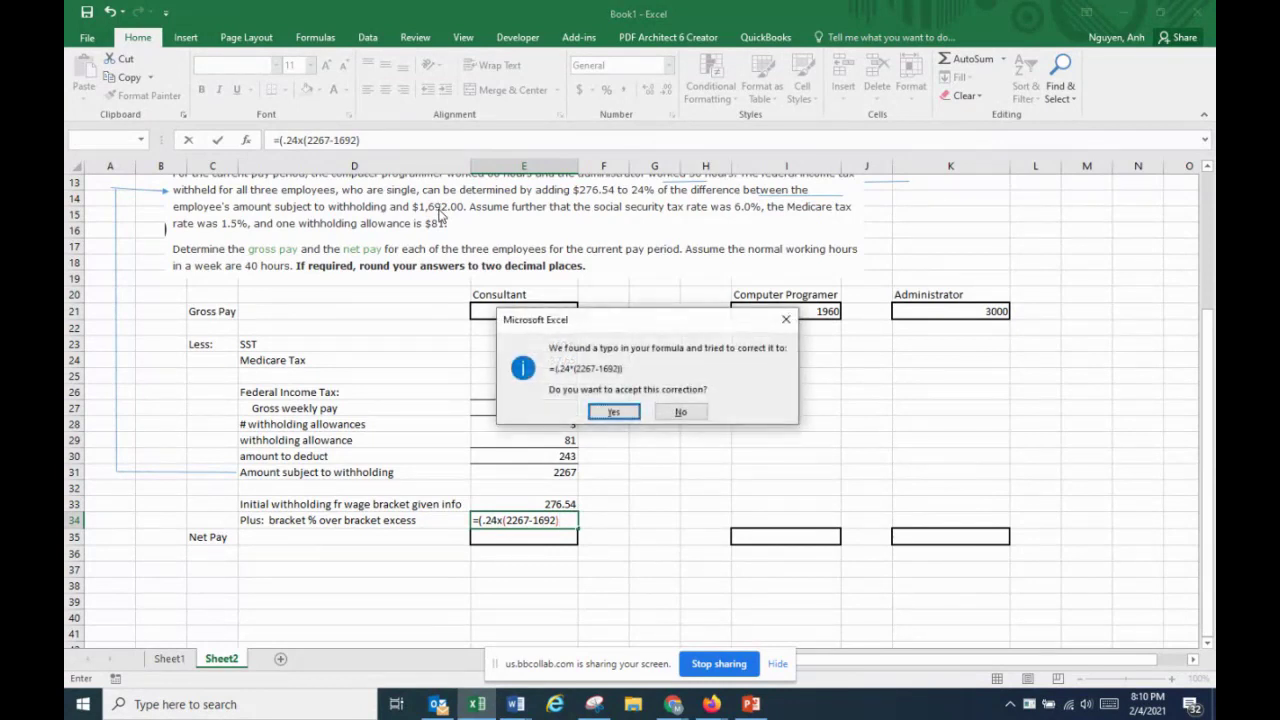
pyautogui.click(613, 411)
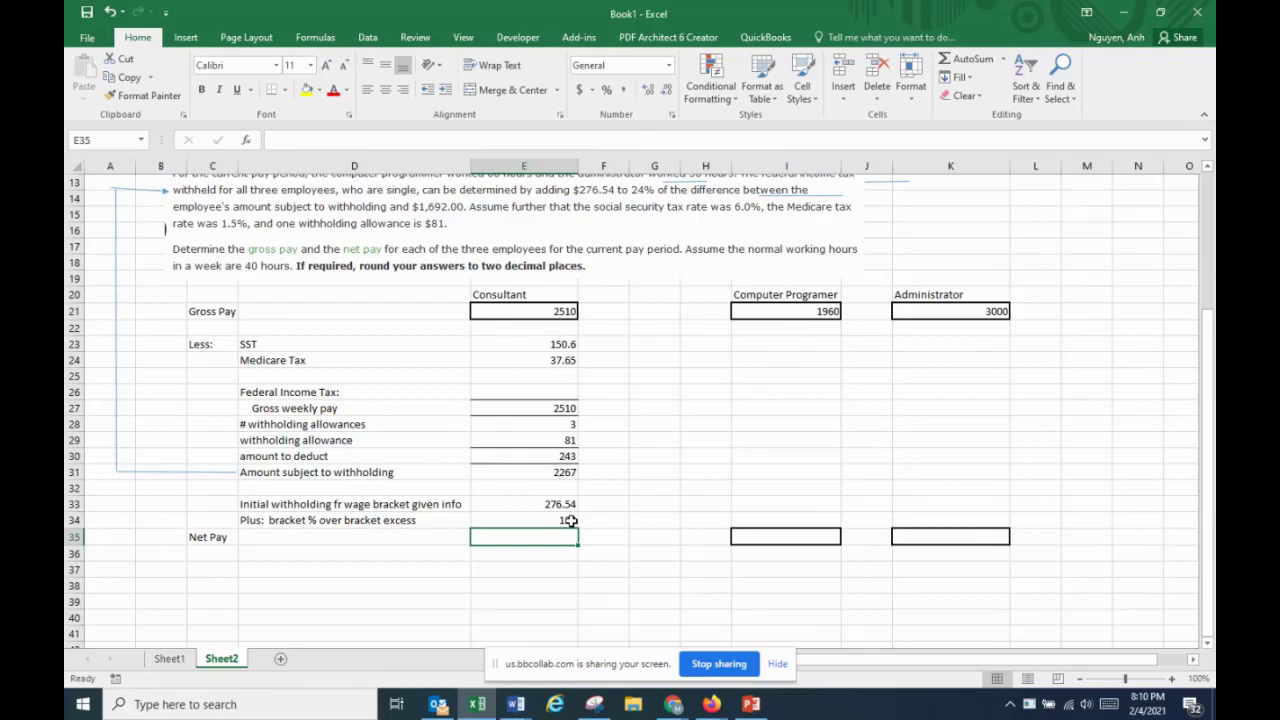
# Copy the formula from E34 and show it as plain text, =(0.24*(2267-1692)), in F34
pyautogui.click(557, 521)
pyautogui.moveTo(274, 140); pyautogui.dragTo(368, 140)
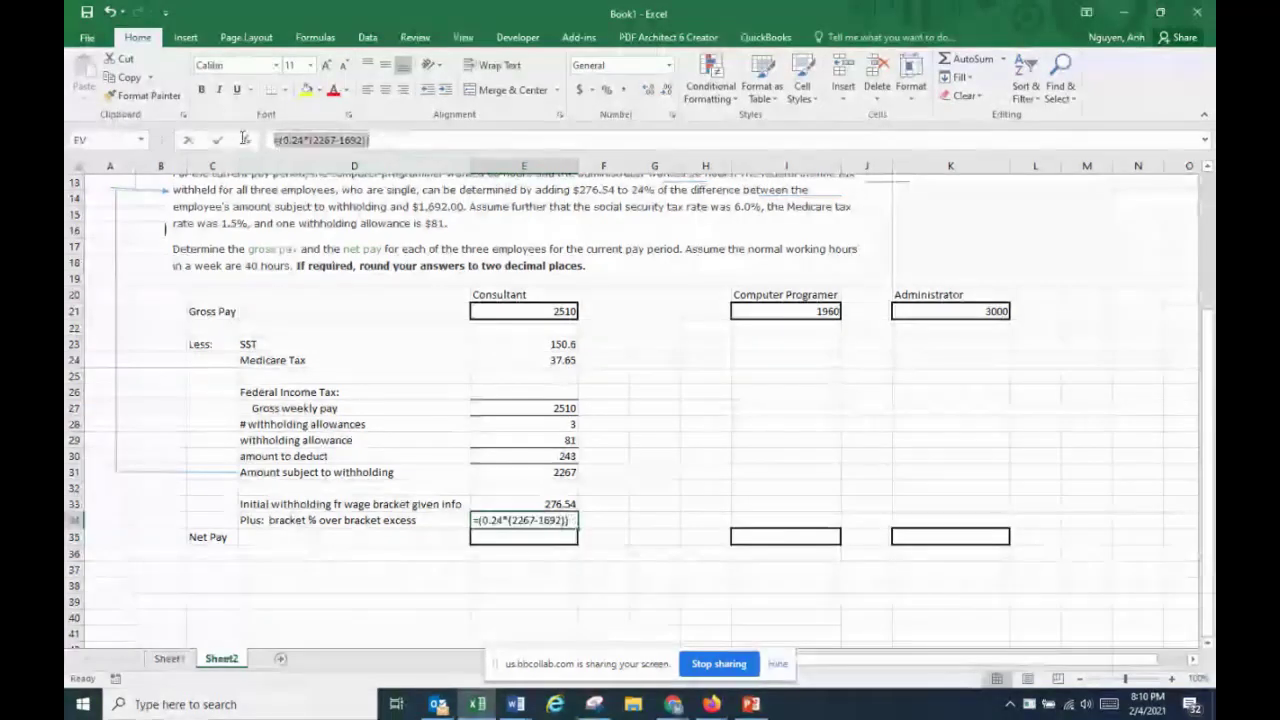
pyautogui.rightClick(290, 141)
pyautogui.click(299, 160)
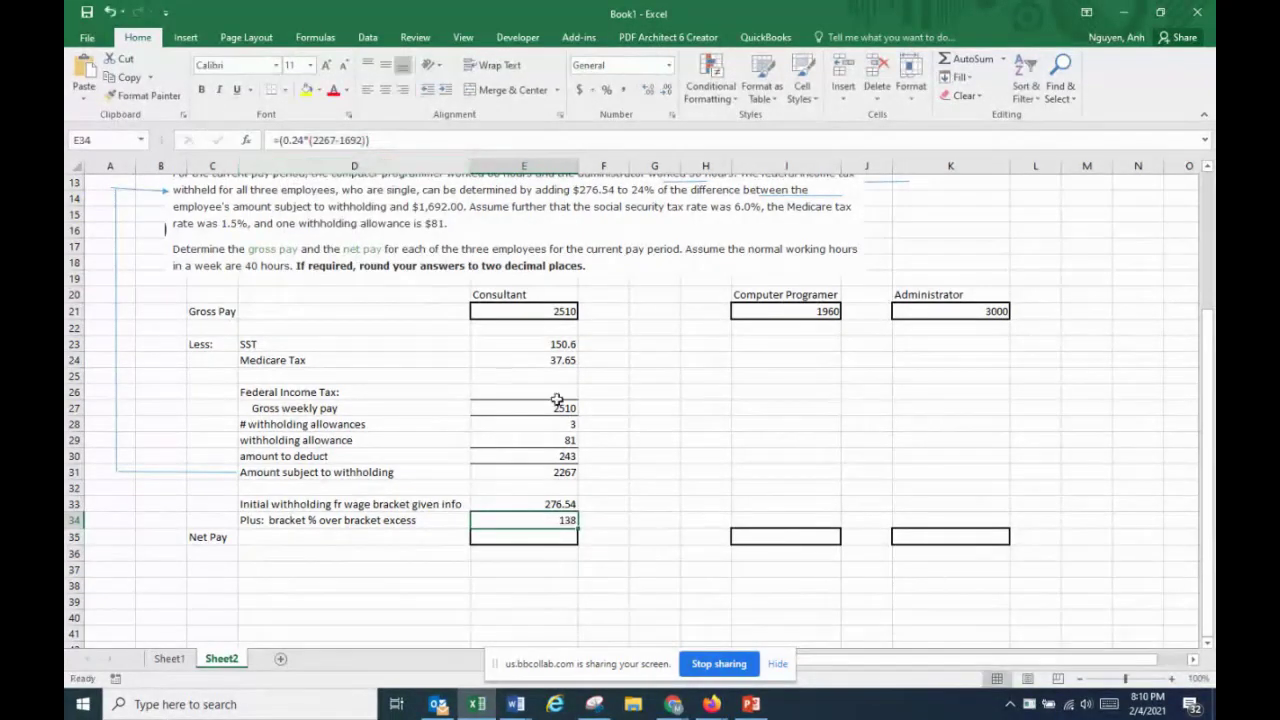
pyautogui.click(600, 518)
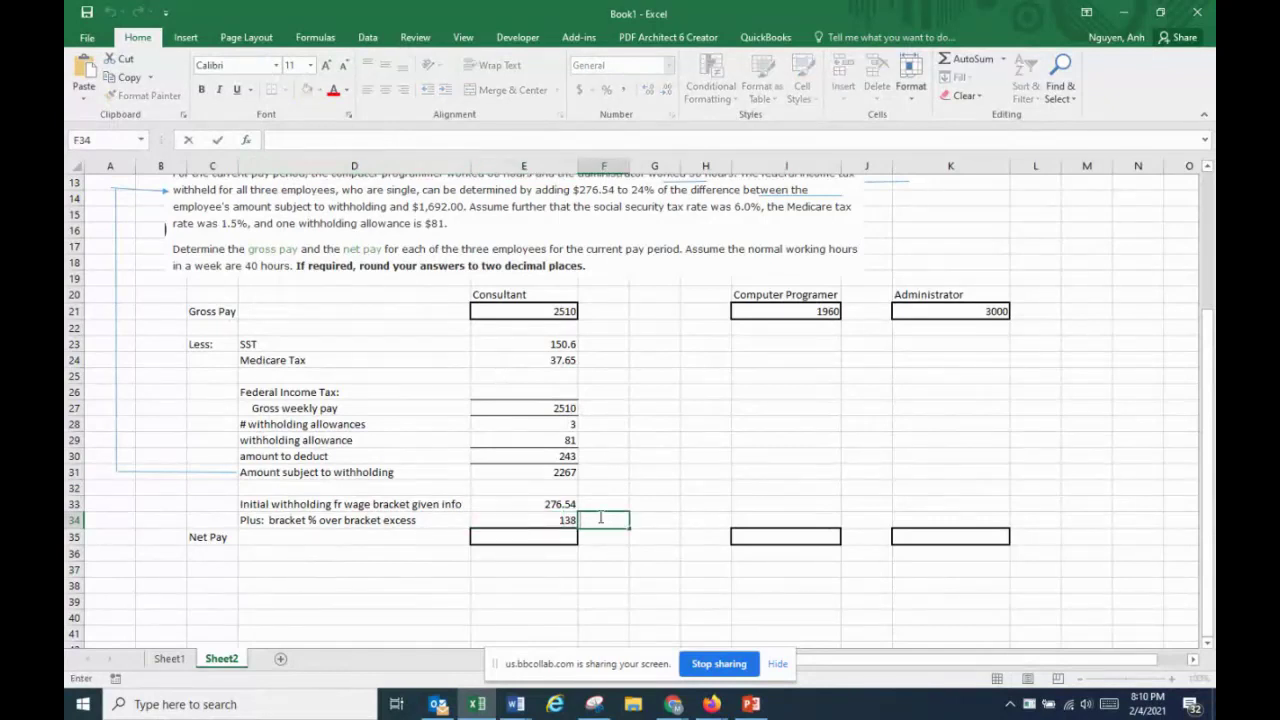
pyautogui.write("'")
pyautogui.hotkey('ctrl', 'v')
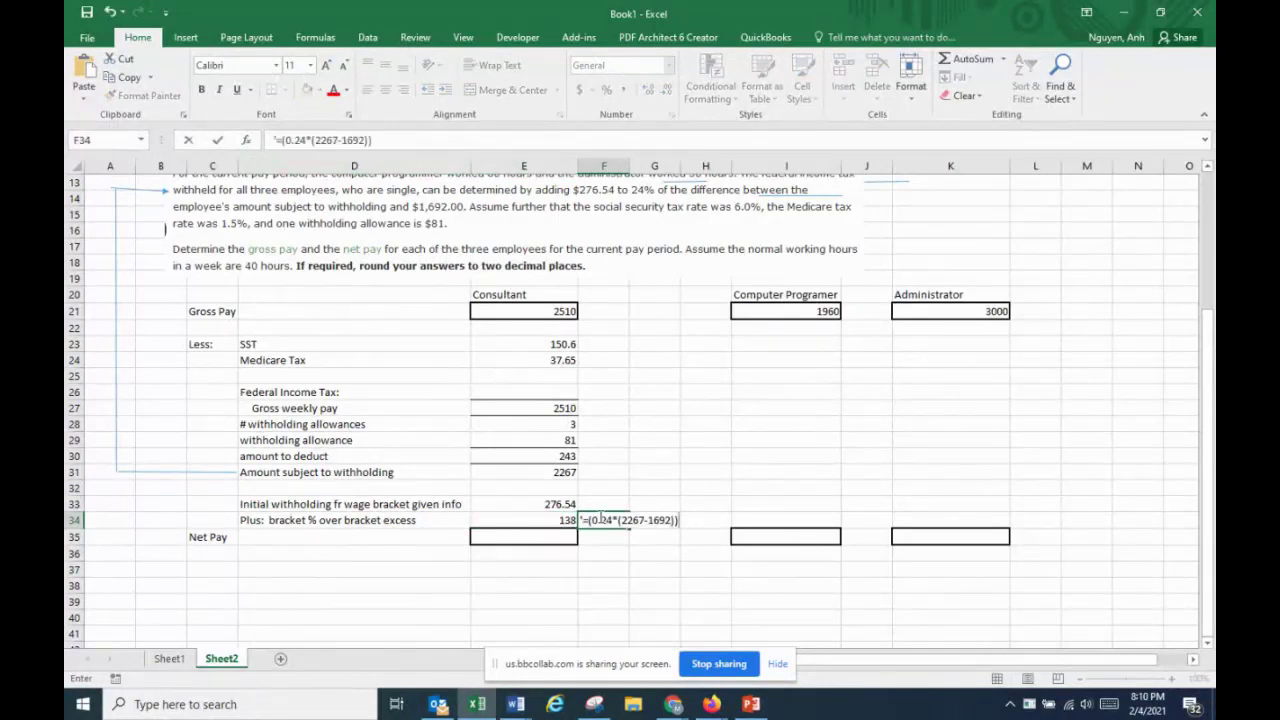
pyautogui.press('Return')
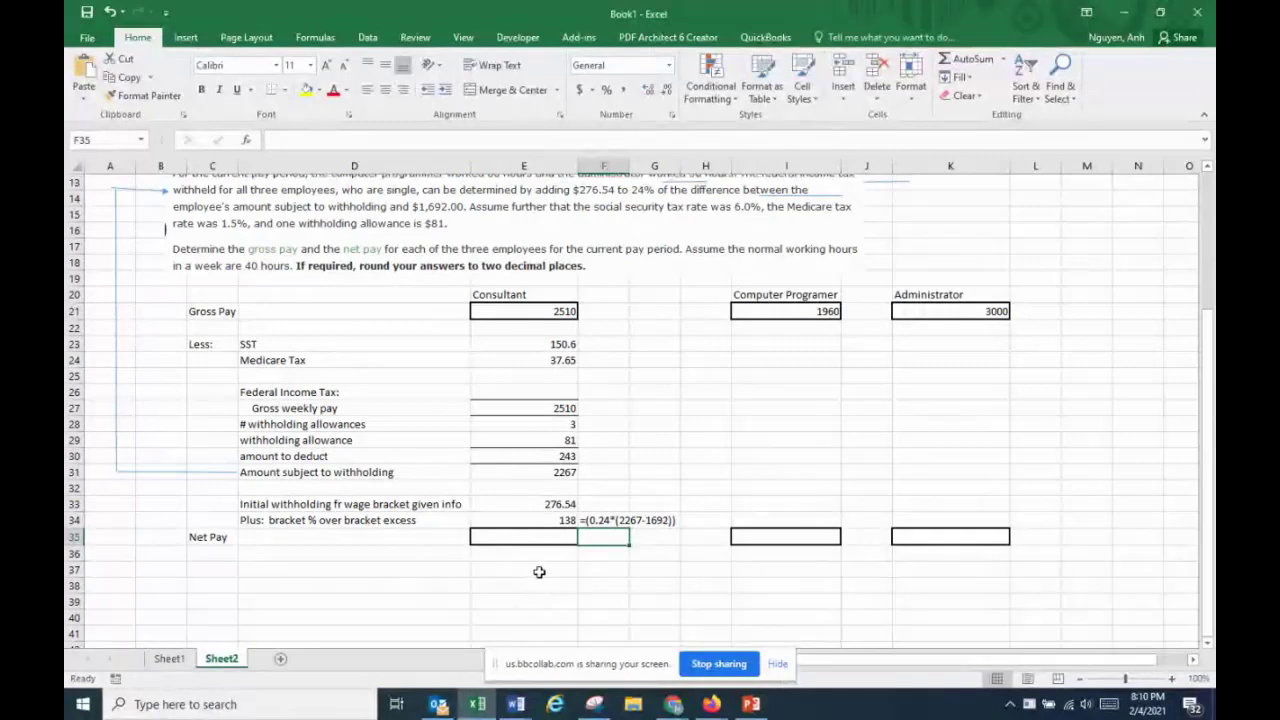
# Insert two blank rows above the Net Pay row
pyautogui.rightClick(74, 537)
pyautogui.click(110, 409)
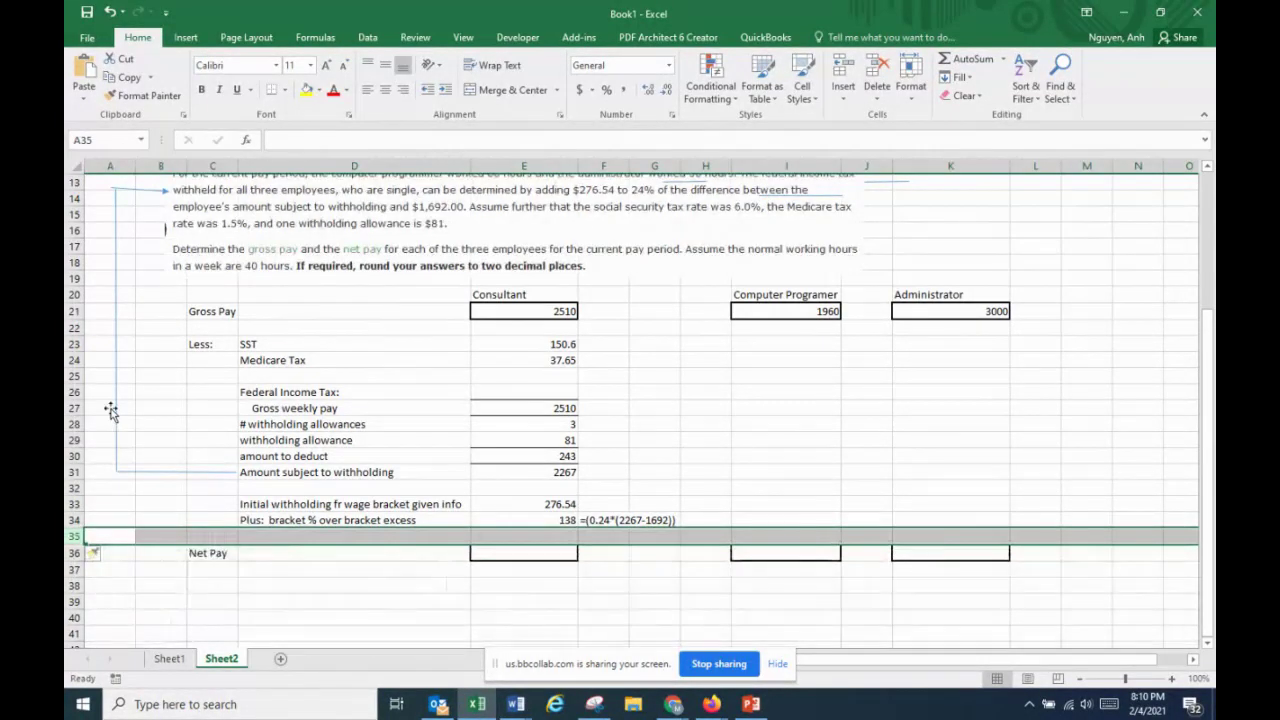
pyautogui.press('F4')
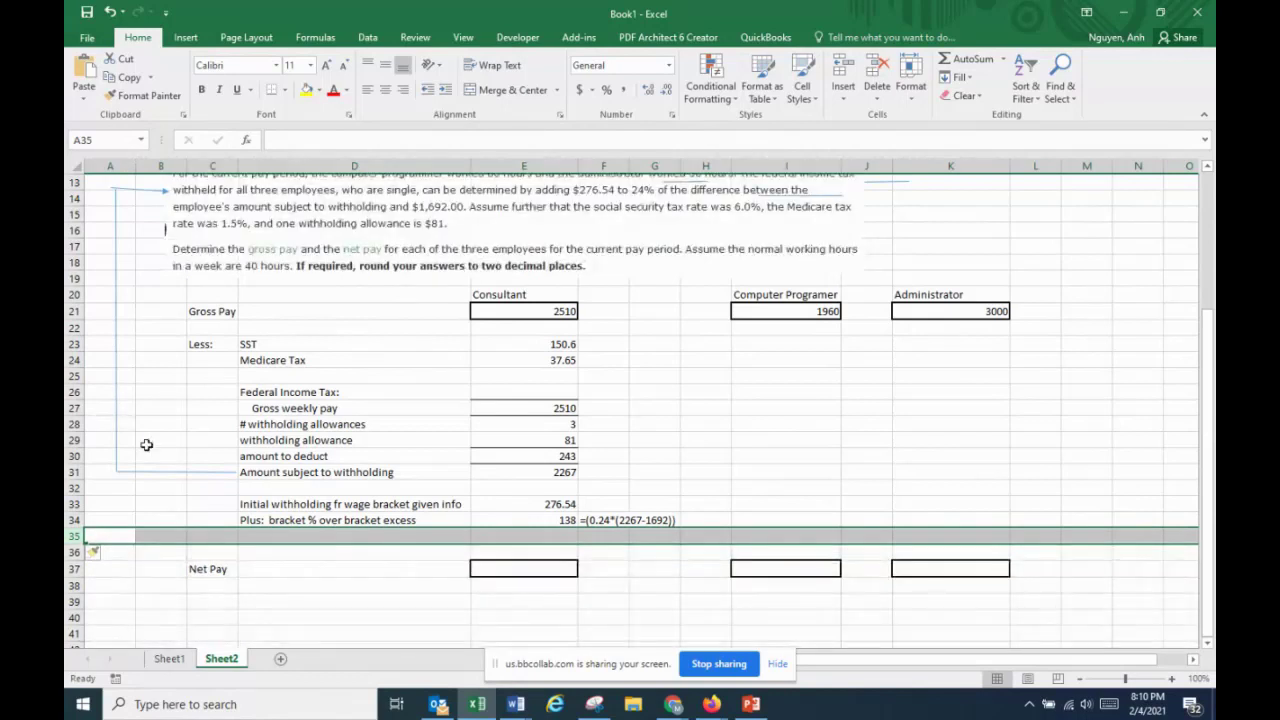
pyautogui.click(170, 458)
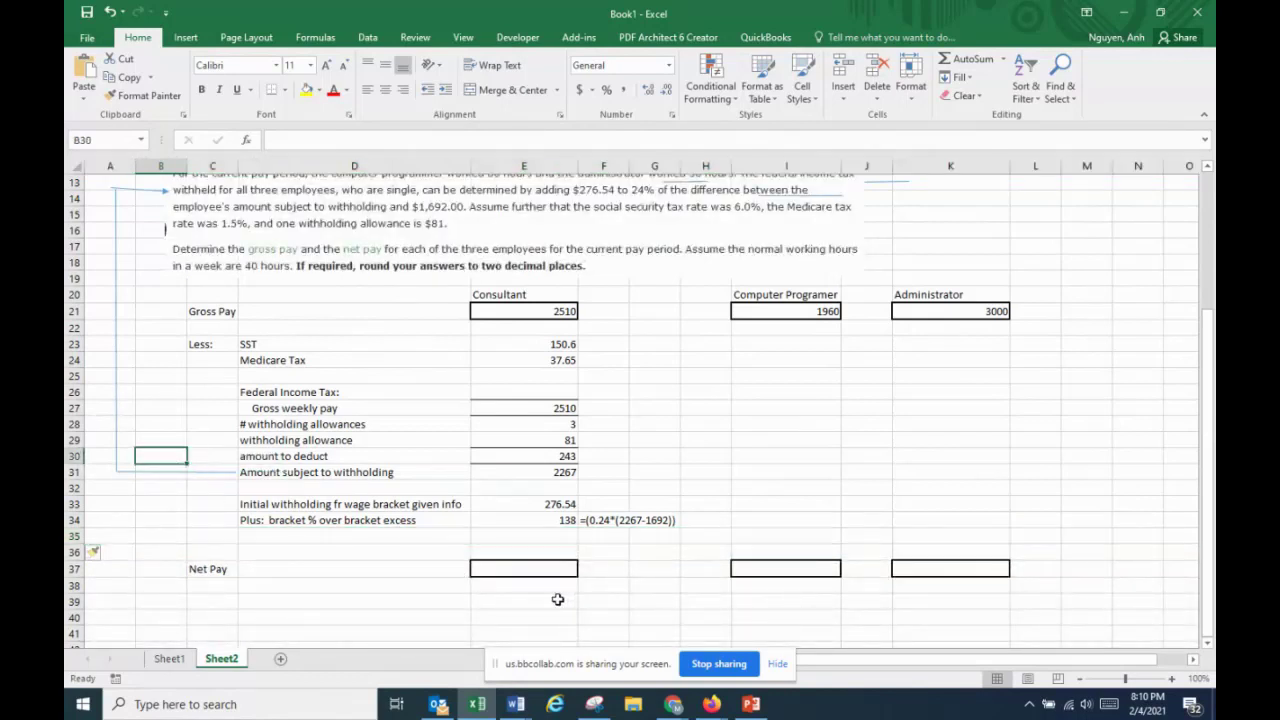
# Total the consultant's federal income tax withholding in E35 with =SUM(E33:E34)
pyautogui.click(553, 535)
pyautogui.click(970, 60)
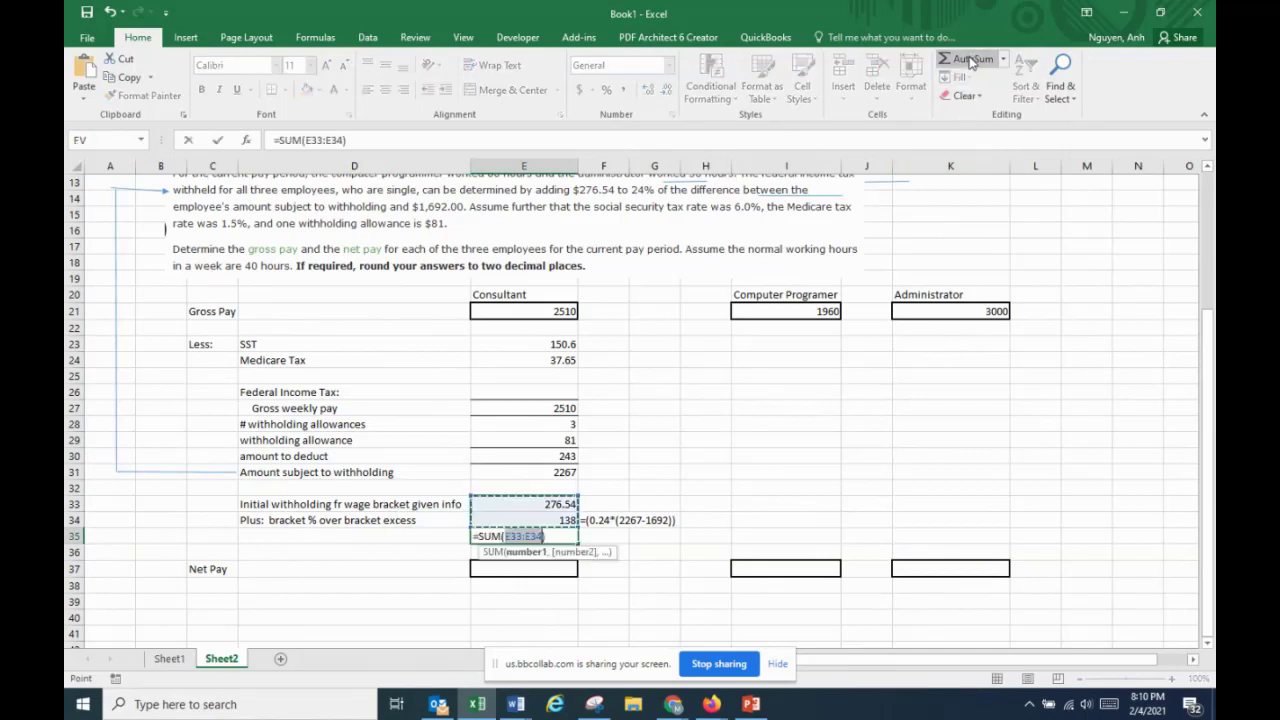
pyautogui.click(970, 60)
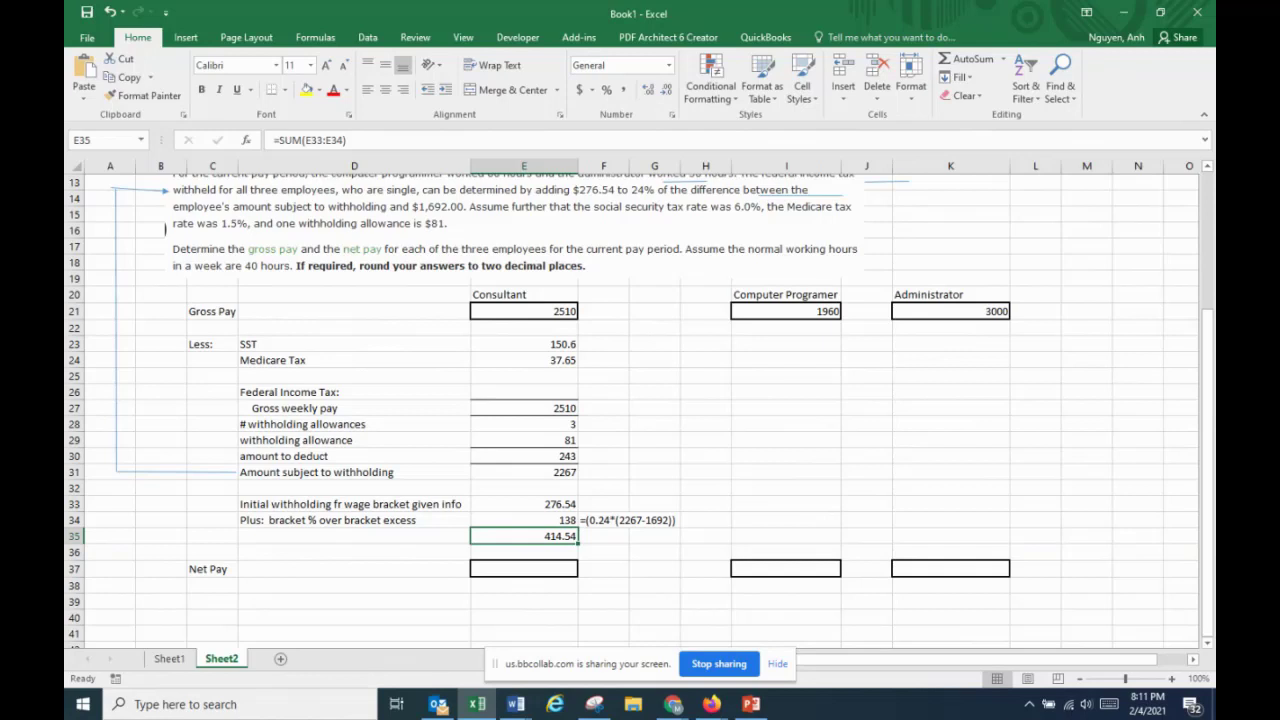
# Apply a light orange fill to the consultant's SST, Medicare tax and total federal withholding amounts in E23, E24 and E35
pyautogui.click(515, 704)
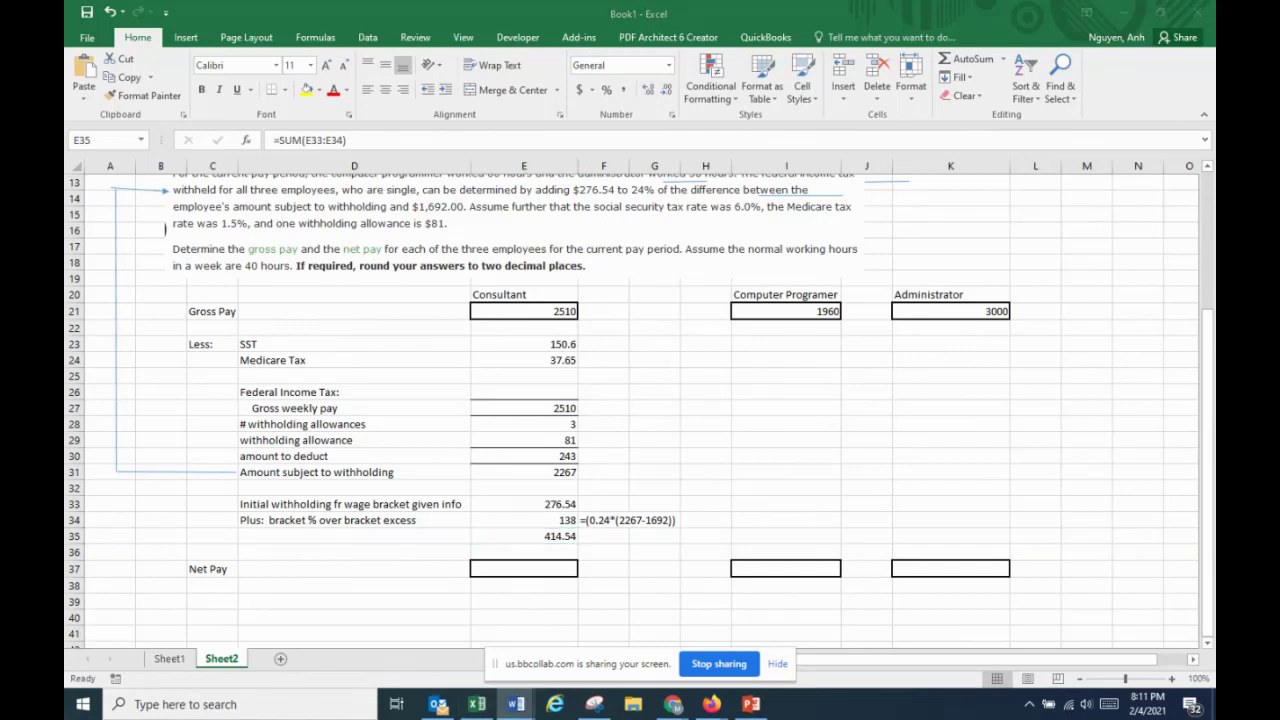
pyautogui.click(551, 338)
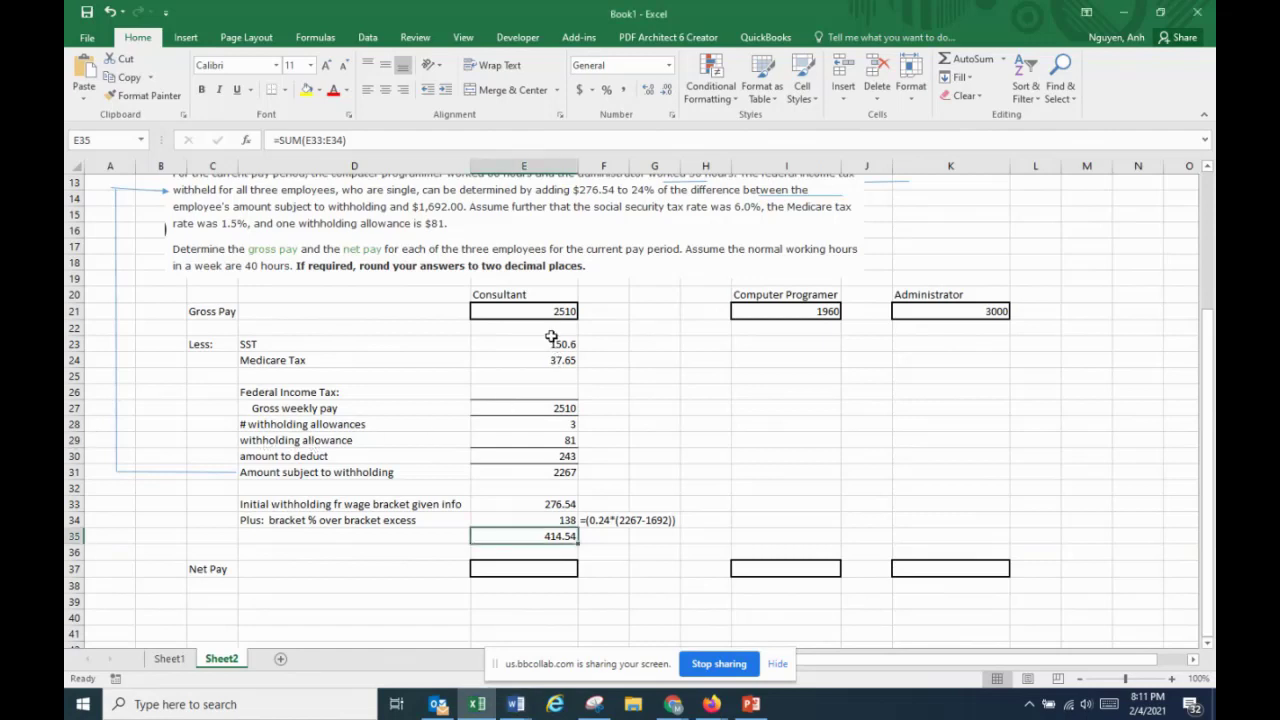
pyautogui.click(551, 338)
pyautogui.click(319, 90)
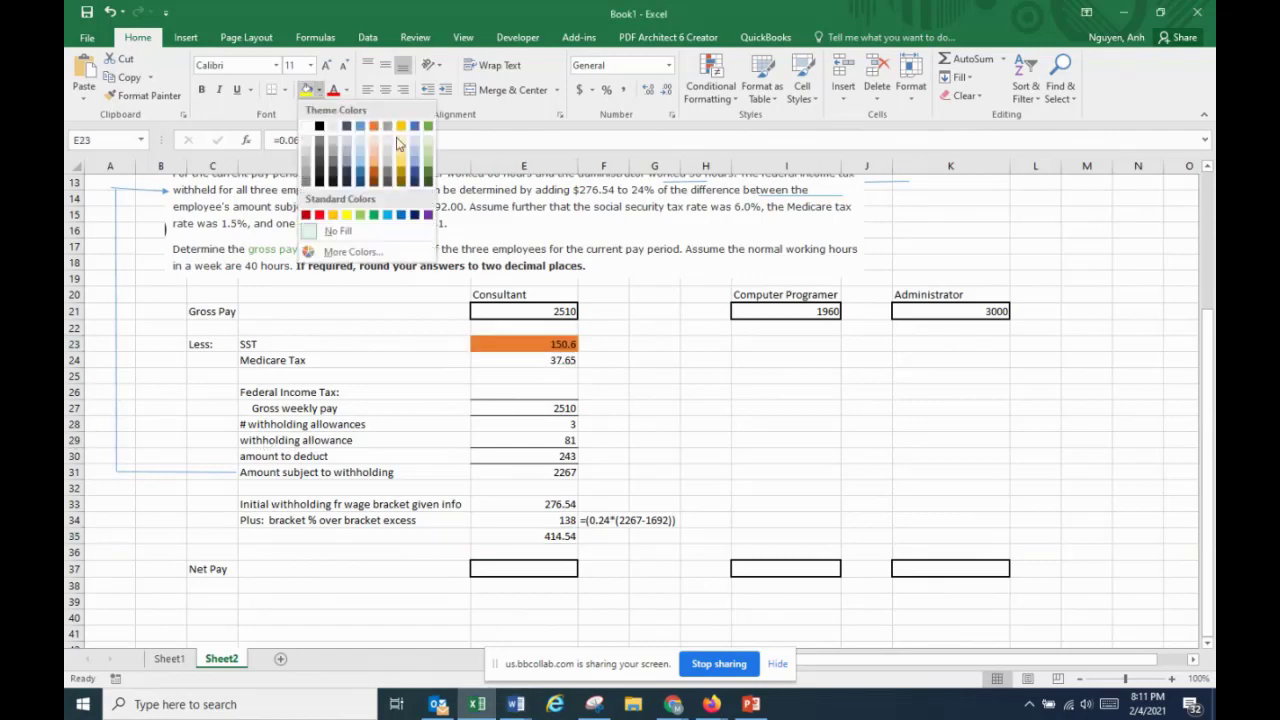
pyautogui.click(375, 146)
pyautogui.click(545, 363)
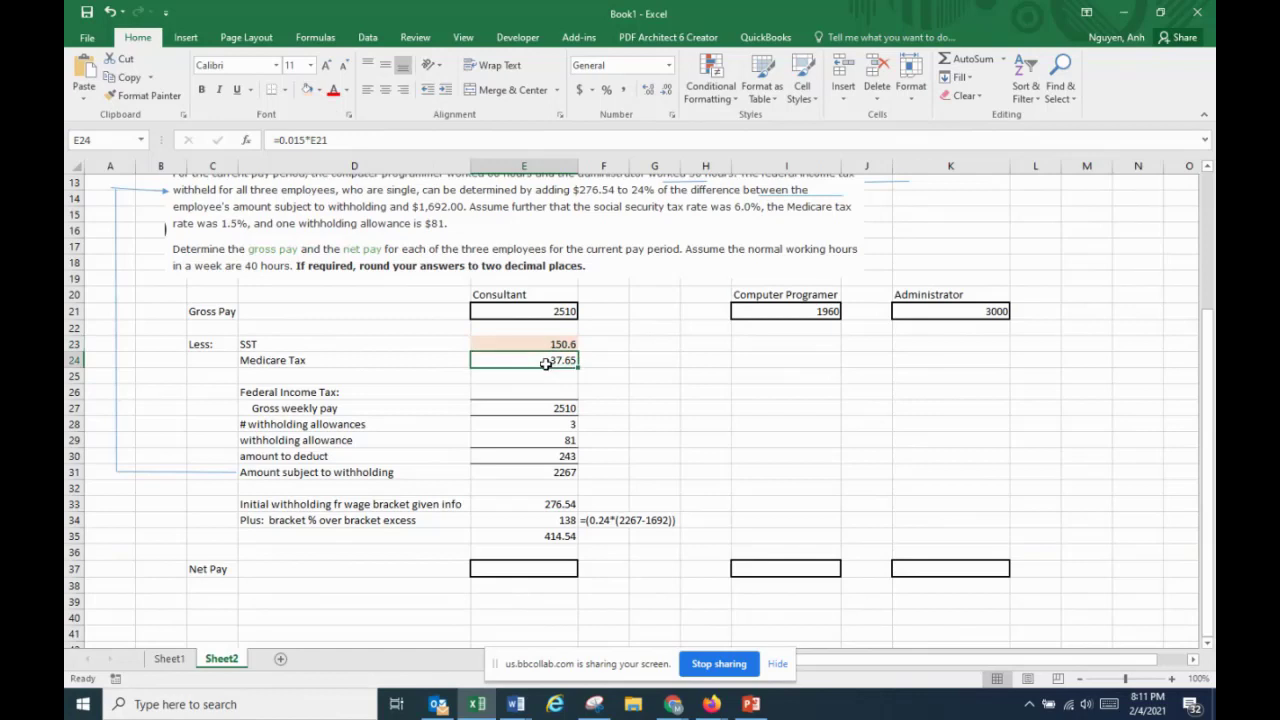
pyautogui.press('F4')
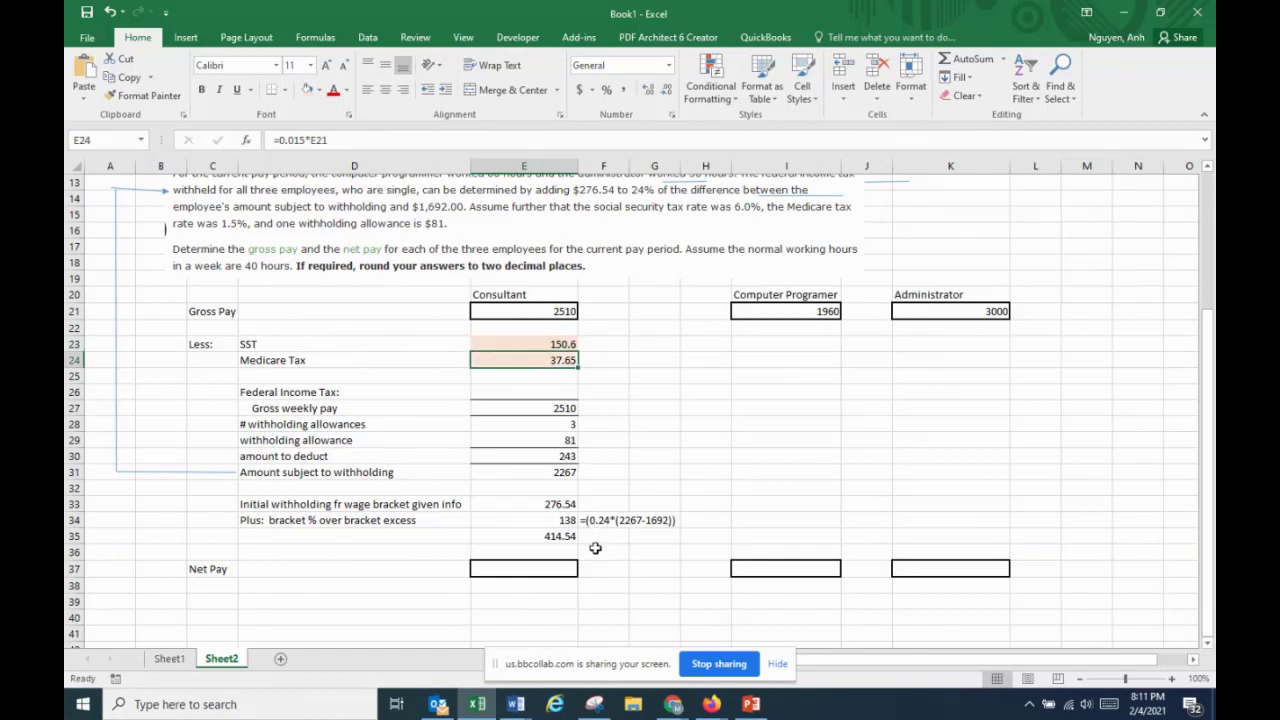
pyautogui.click(564, 535)
pyautogui.press('F4')
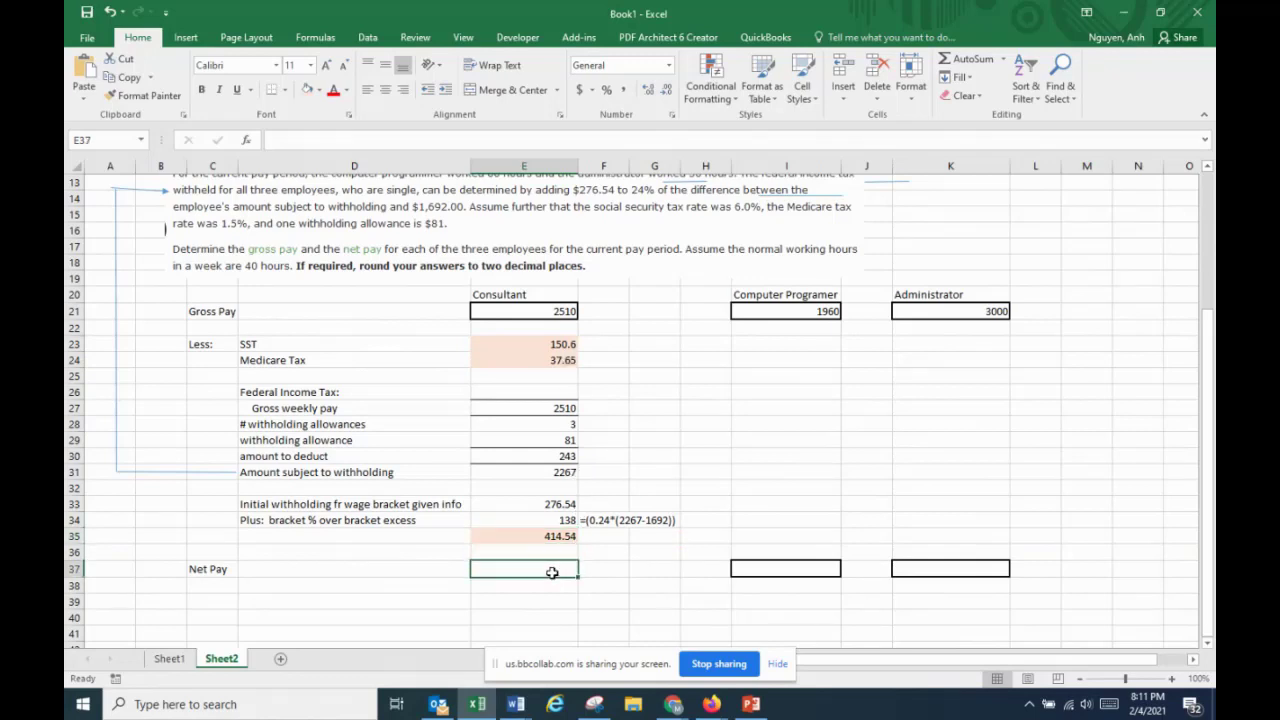
# Compute the consultant's net pay in E37 with =E21-E23-E24-E35
pyautogui.write('=')
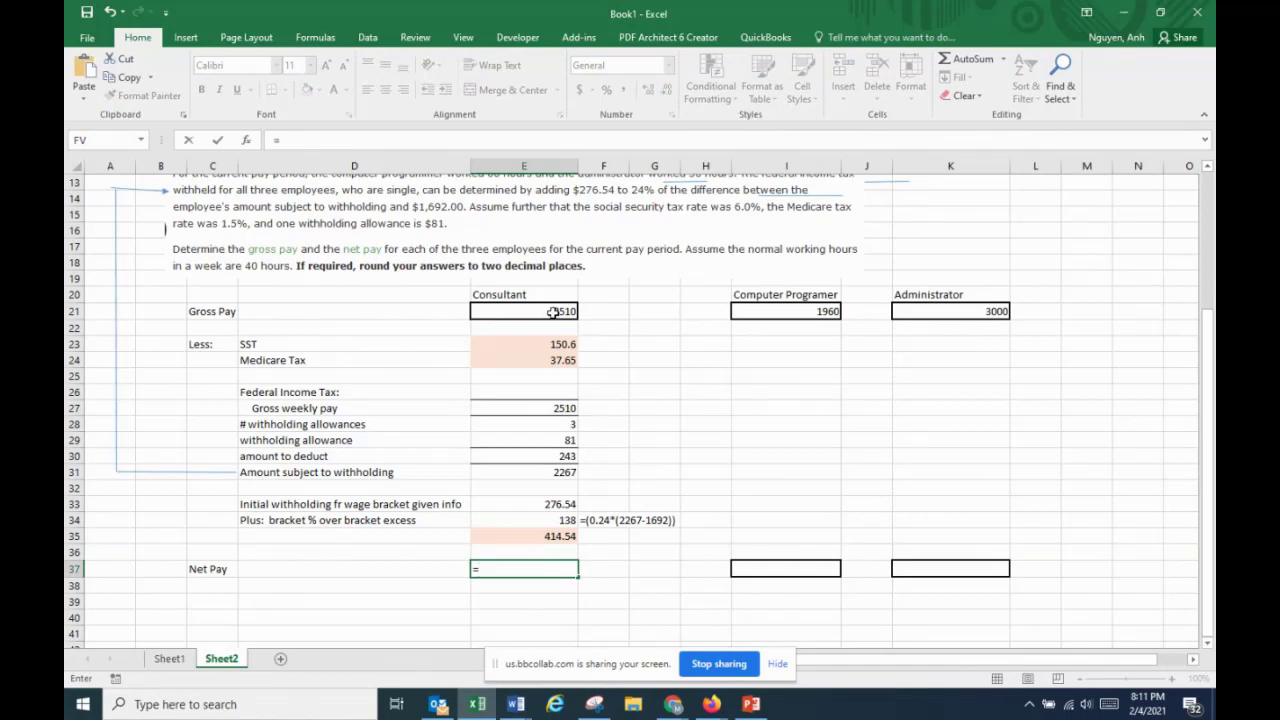
pyautogui.click(553, 312)
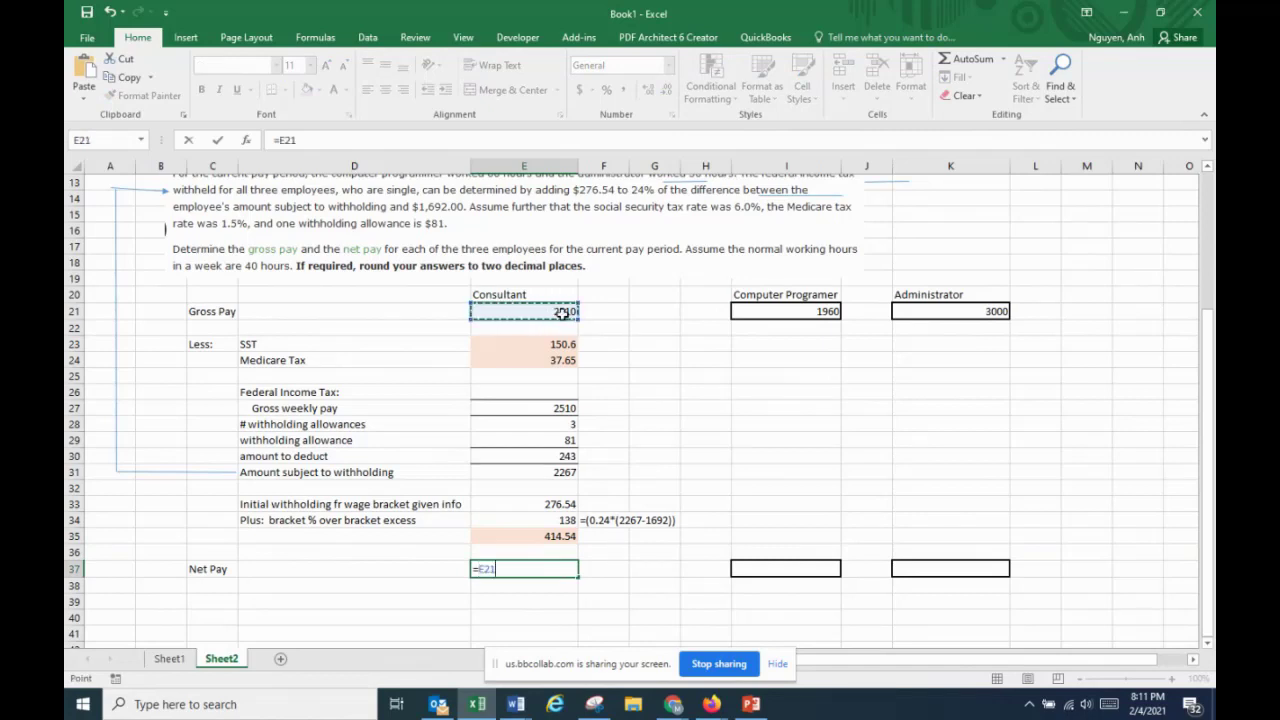
pyautogui.write('-')
pyautogui.click(568, 344)
pyautogui.write('-')
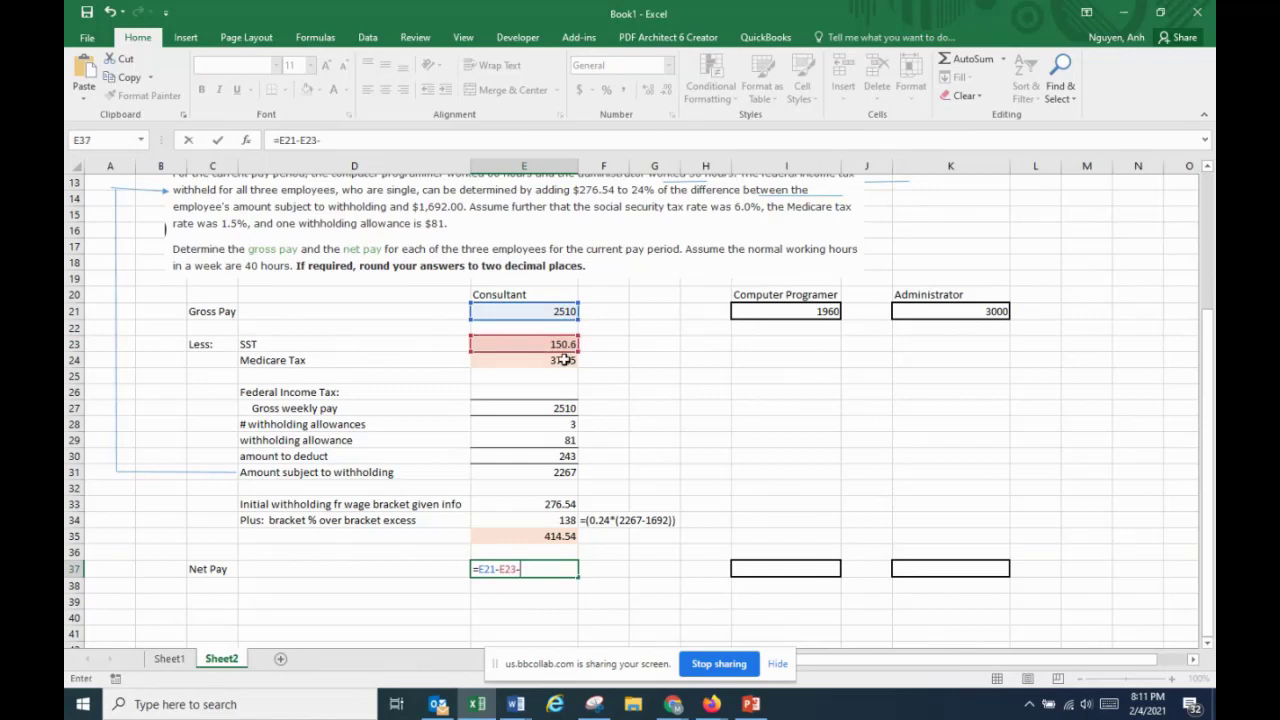
pyautogui.click(565, 360)
pyautogui.write('-')
pyautogui.click(547, 536)
pyautogui.press('Return')
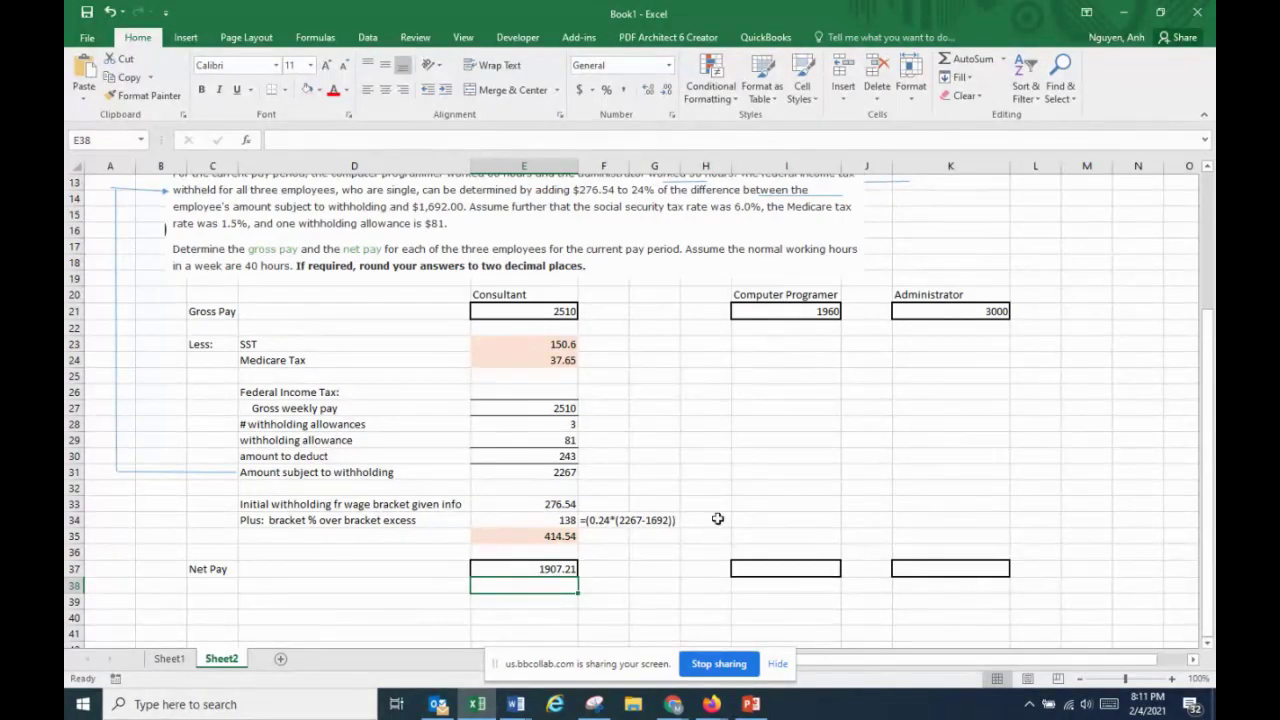
# Capture the $1,692–$3,164 bracket row of the withholding table on Sheet1 with Snipping Tool and copy the snip
pyautogui.scroll(3, 555, 505)
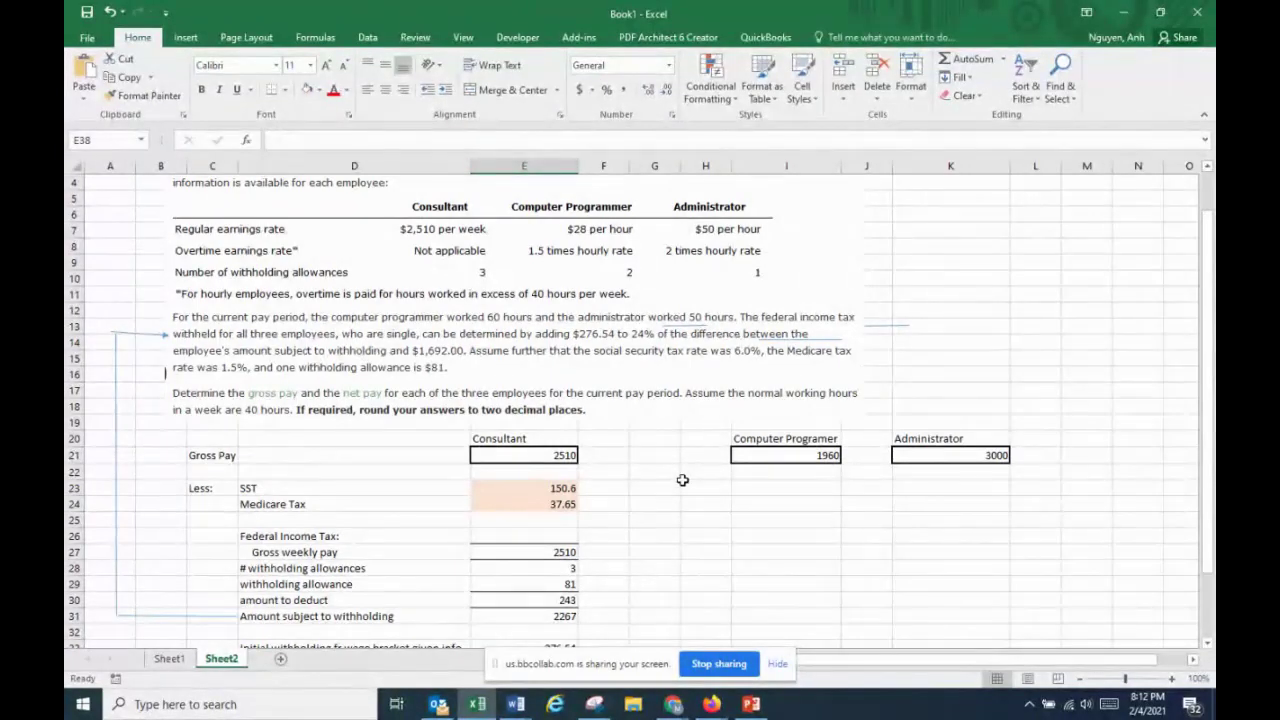
pyautogui.scroll(-3, 682, 480)
pyautogui.click(169, 658)
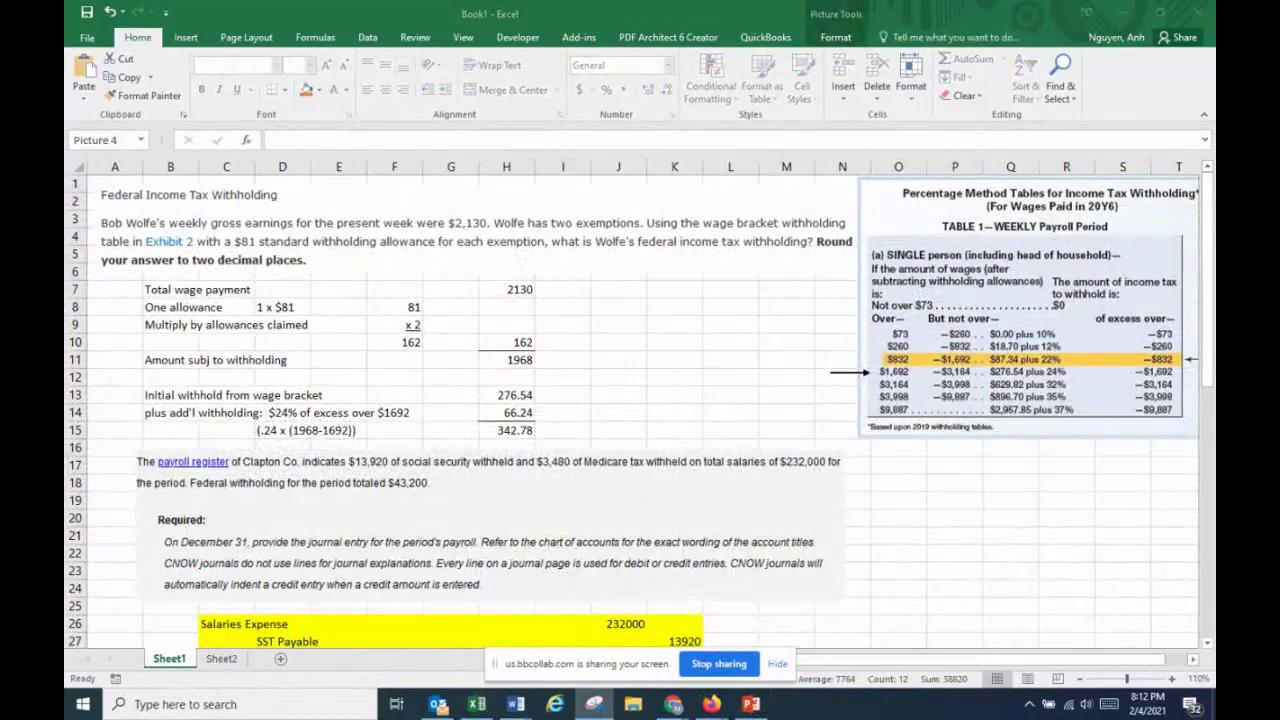
pyautogui.click(594, 704)
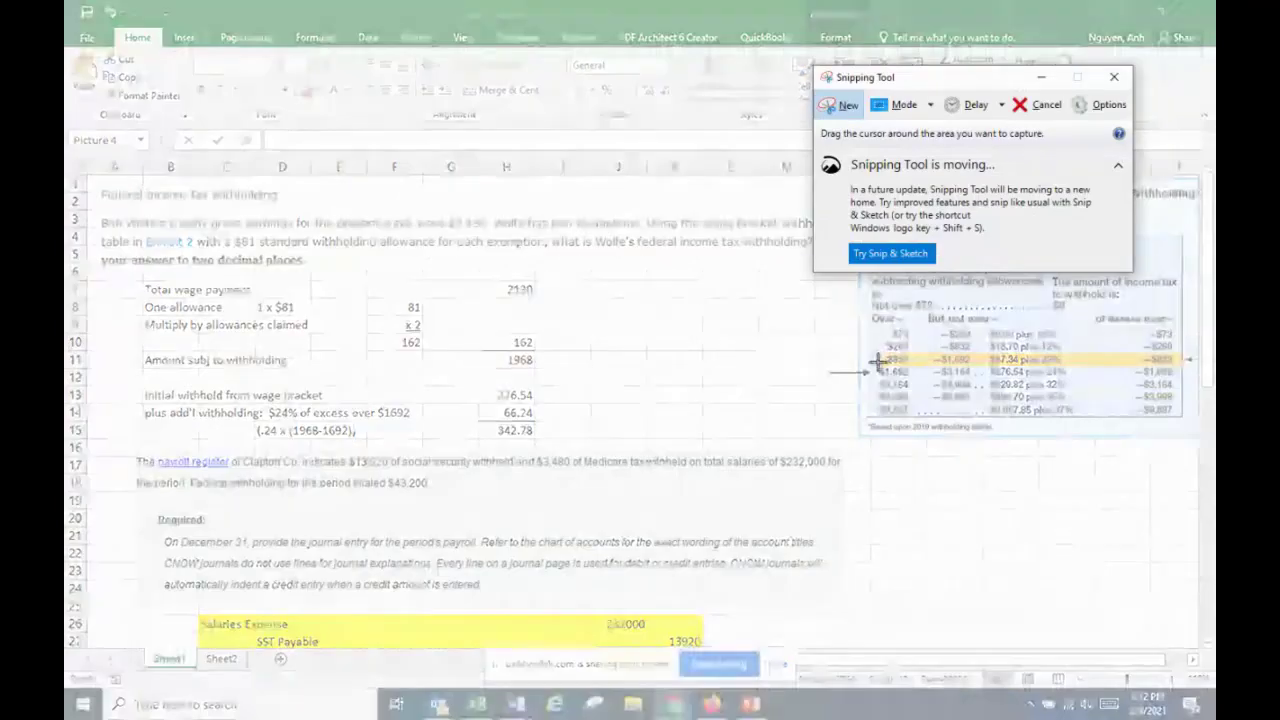
pyautogui.moveTo(872, 365); pyautogui.dragTo(1186, 380)
pyautogui.rightClick(998, 378)
pyautogui.click(1035, 405)
# Paste the bracket-row snip into Sheet2 and place it beside the problem text, around rows 13 and 14 from column J
pyautogui.click(222, 668)
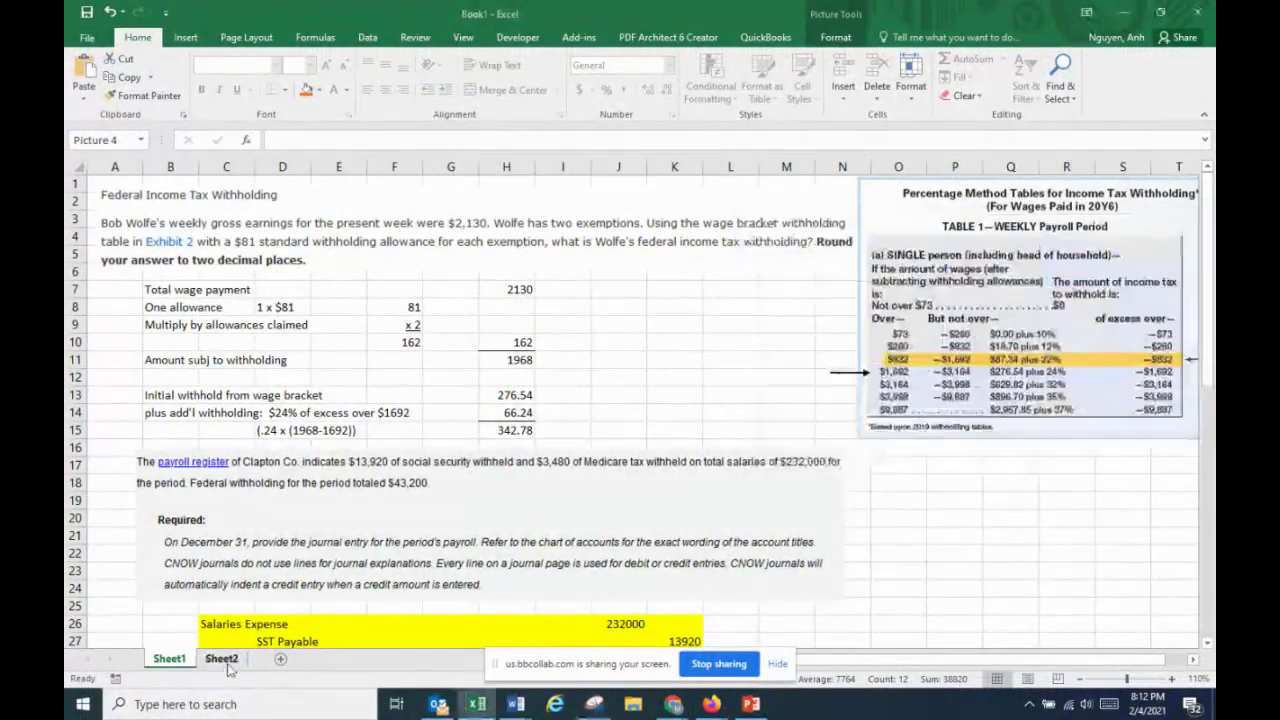
pyautogui.click(221, 658)
pyautogui.rightClick(764, 425)
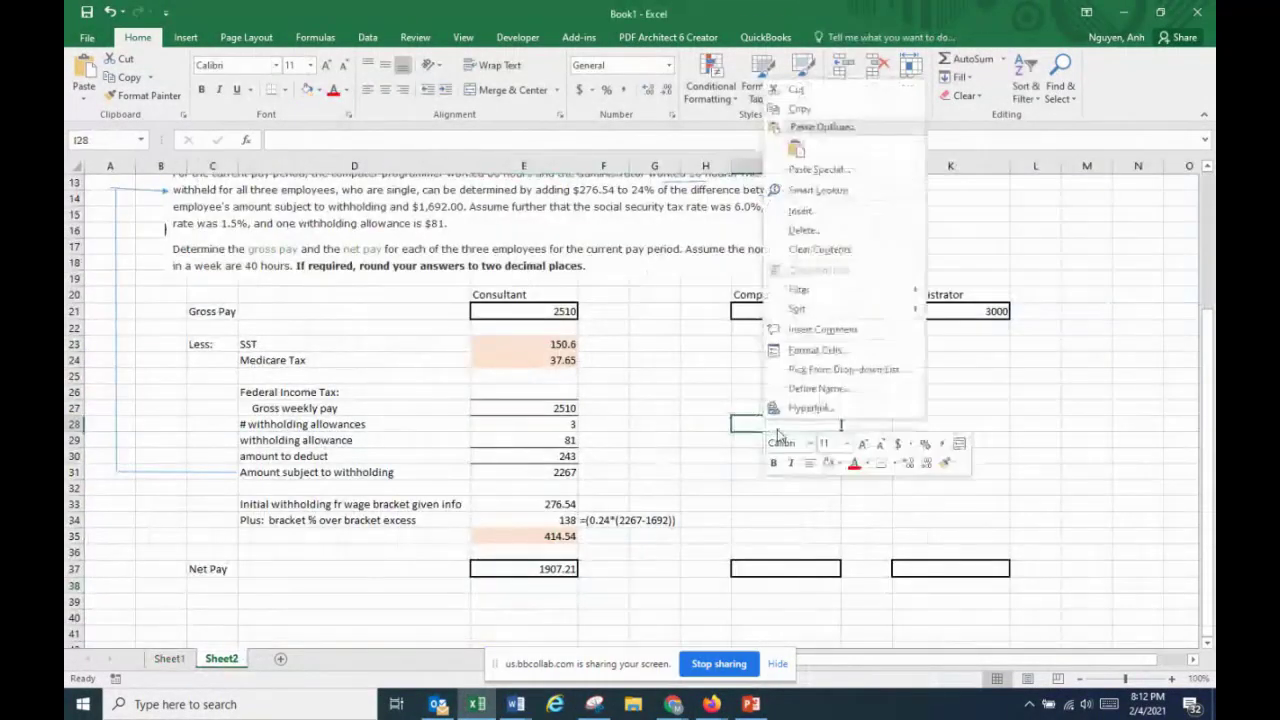
pyautogui.click(797, 149)
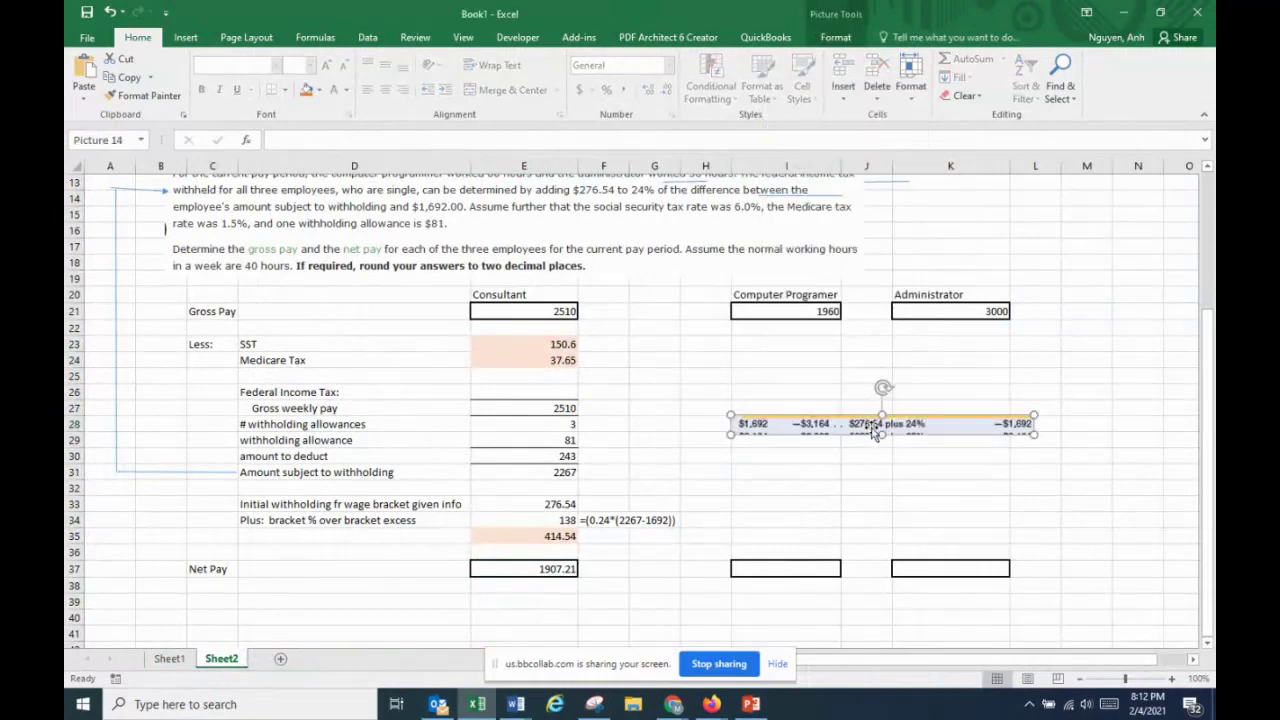
pyautogui.moveTo(878, 432); pyautogui.dragTo(980, 260)
pyautogui.scroll(2, 980, 260)
pyautogui.moveTo(930, 340); pyautogui.dragTo(991, 289)
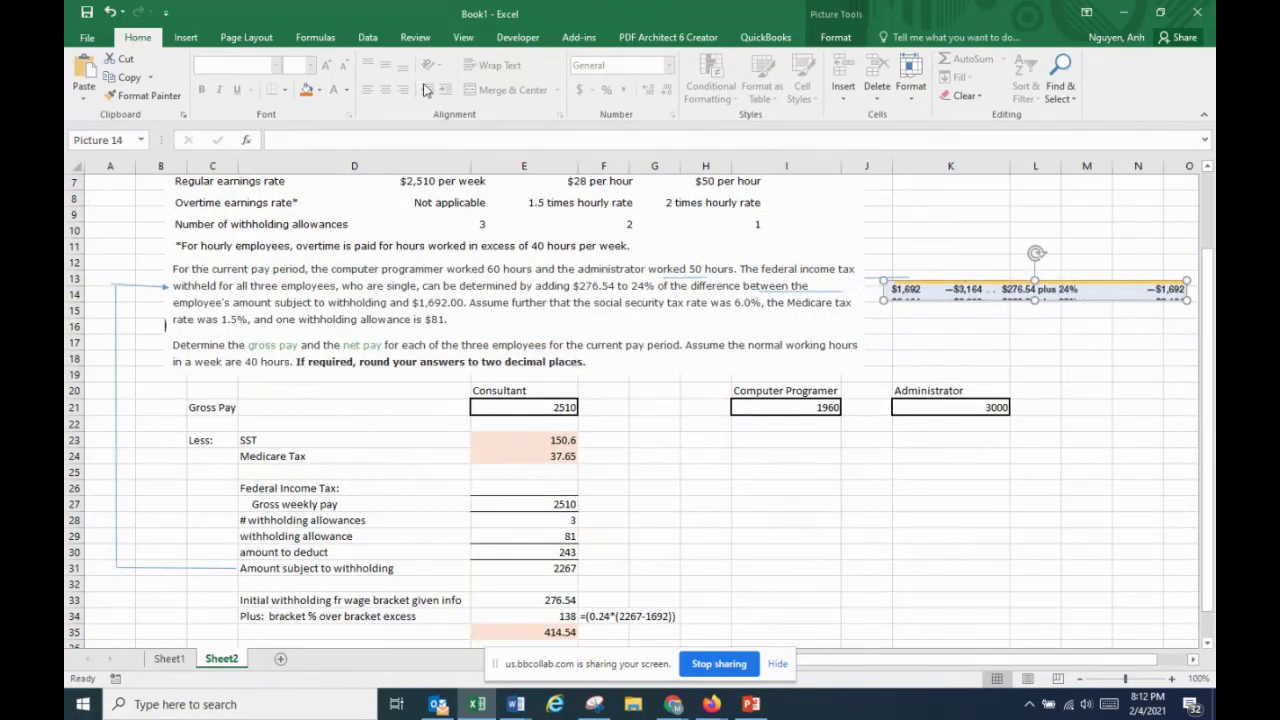
# Underline "can be determined by adding $276.54 to 24% of the difference between the" with a straight line in a thick black style
pyautogui.click(190, 40)
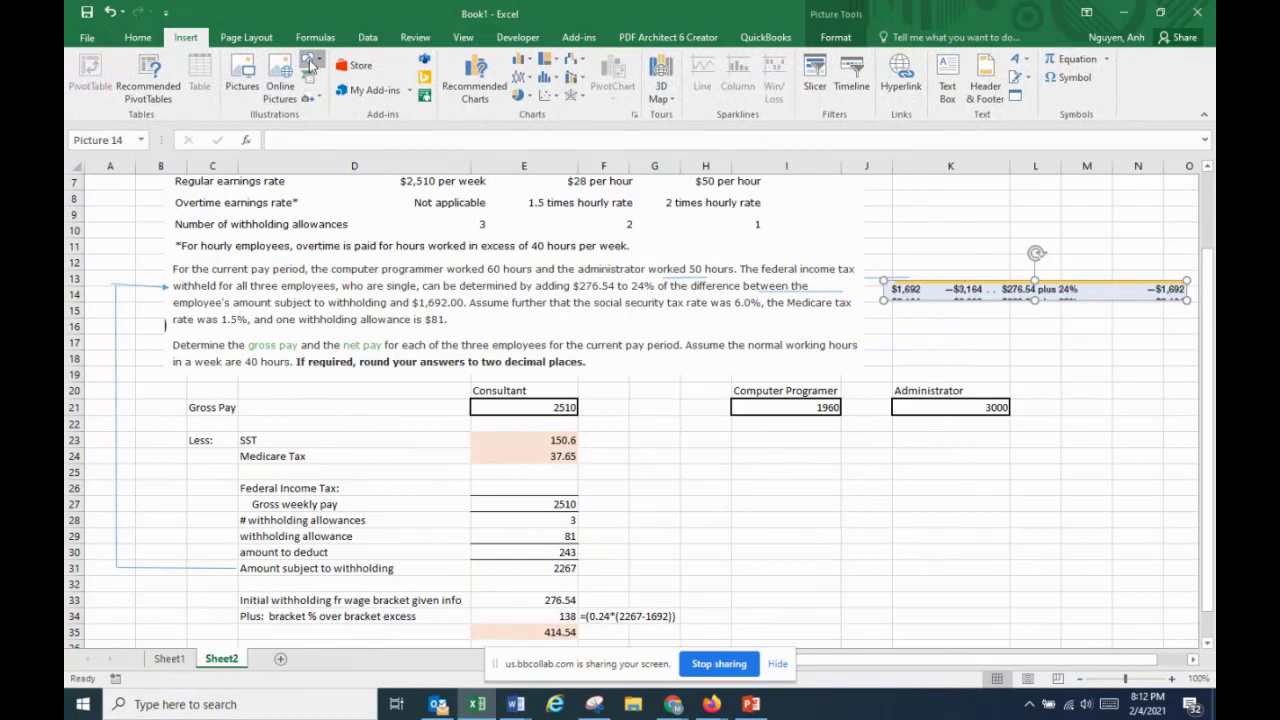
pyautogui.click(310, 63)
pyautogui.click(326, 144)
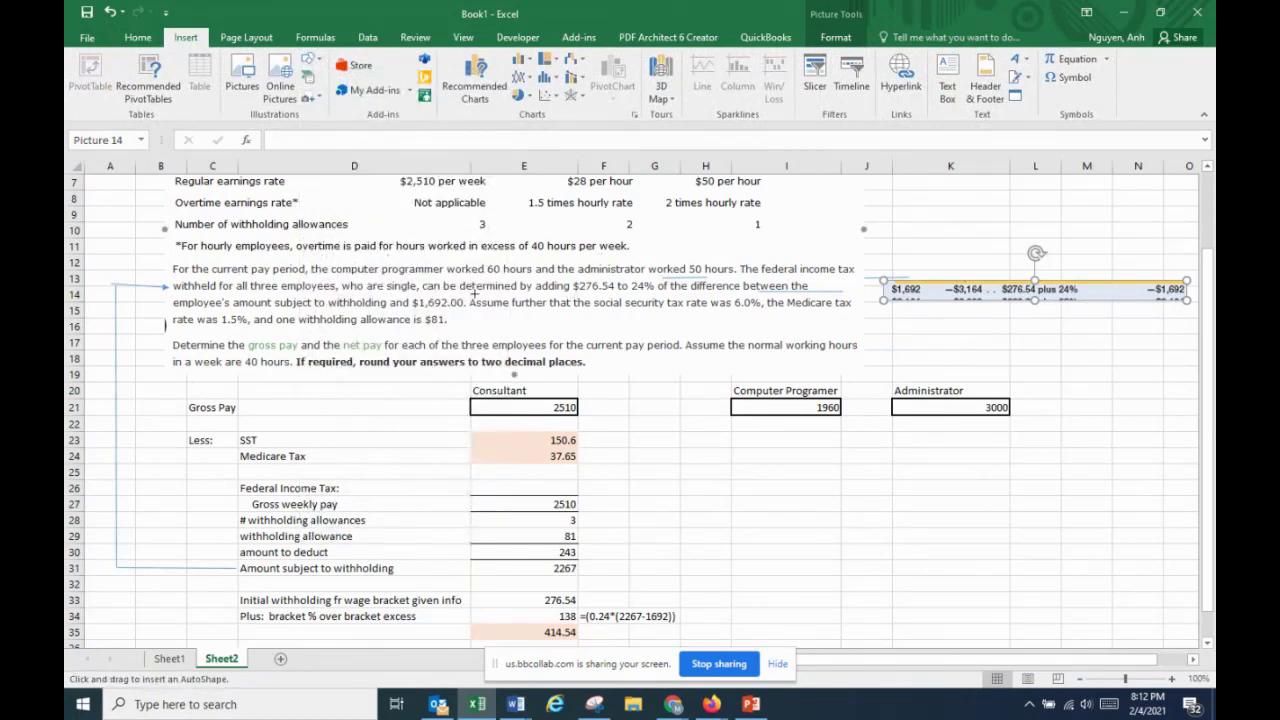
pyautogui.moveTo(428, 289); pyautogui.dragTo(834, 288)
pyautogui.click(581, 97)
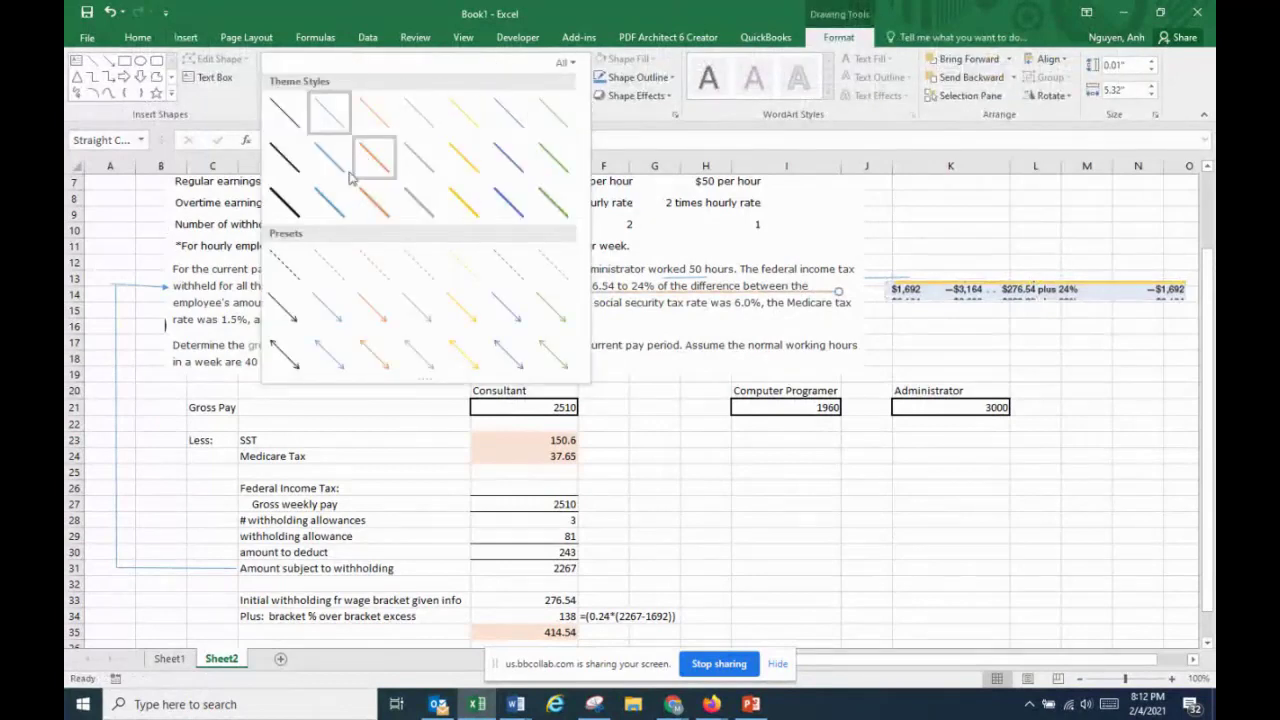
pyautogui.click(288, 203)
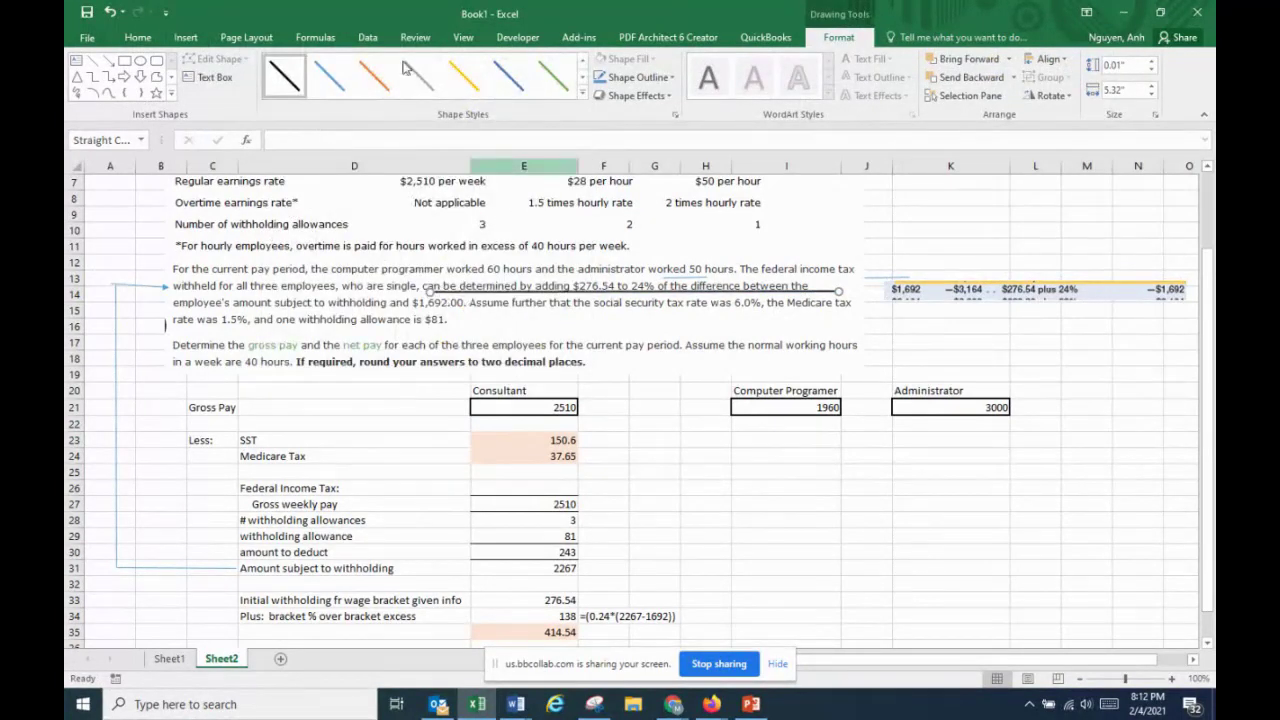
pyautogui.click(581, 93)
pyautogui.click(328, 210)
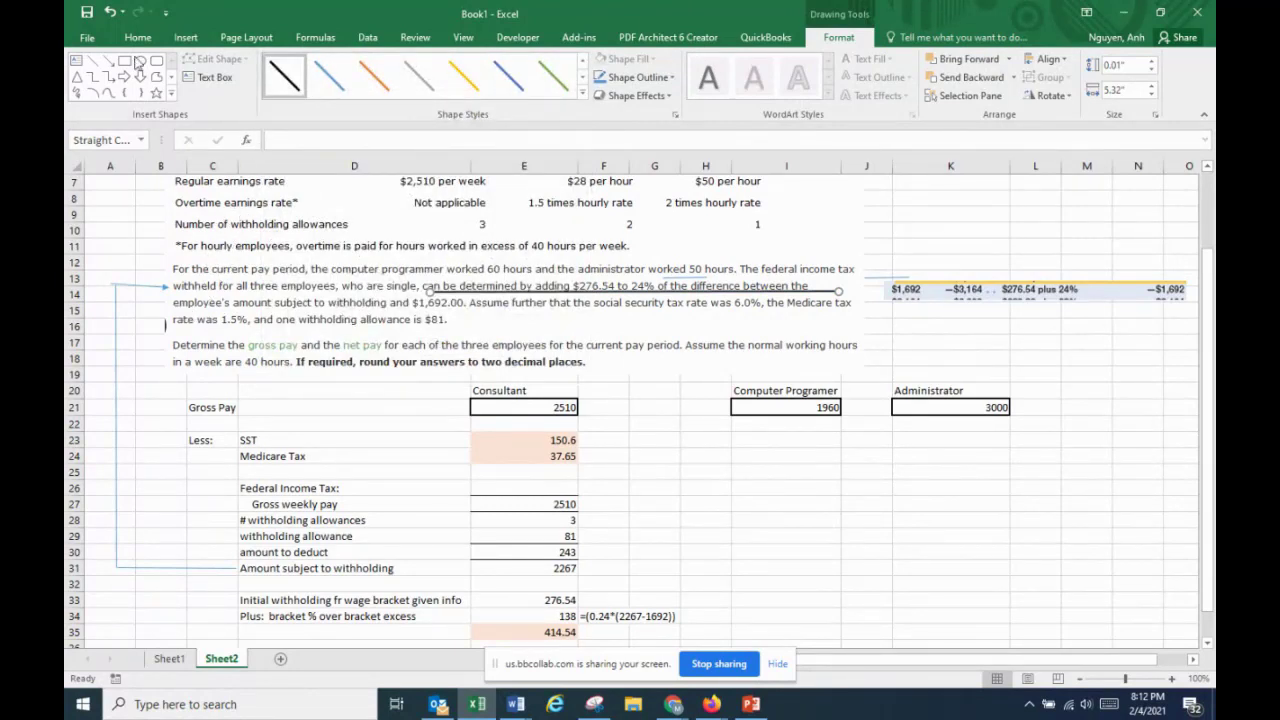
# Underline "employee's amount subject to withholding and $1,692.00" in the problem text with a second thick black line
pyautogui.click(95, 62)
pyautogui.moveTo(189, 308); pyautogui.dragTo(462, 310)
pyautogui.click(583, 92)
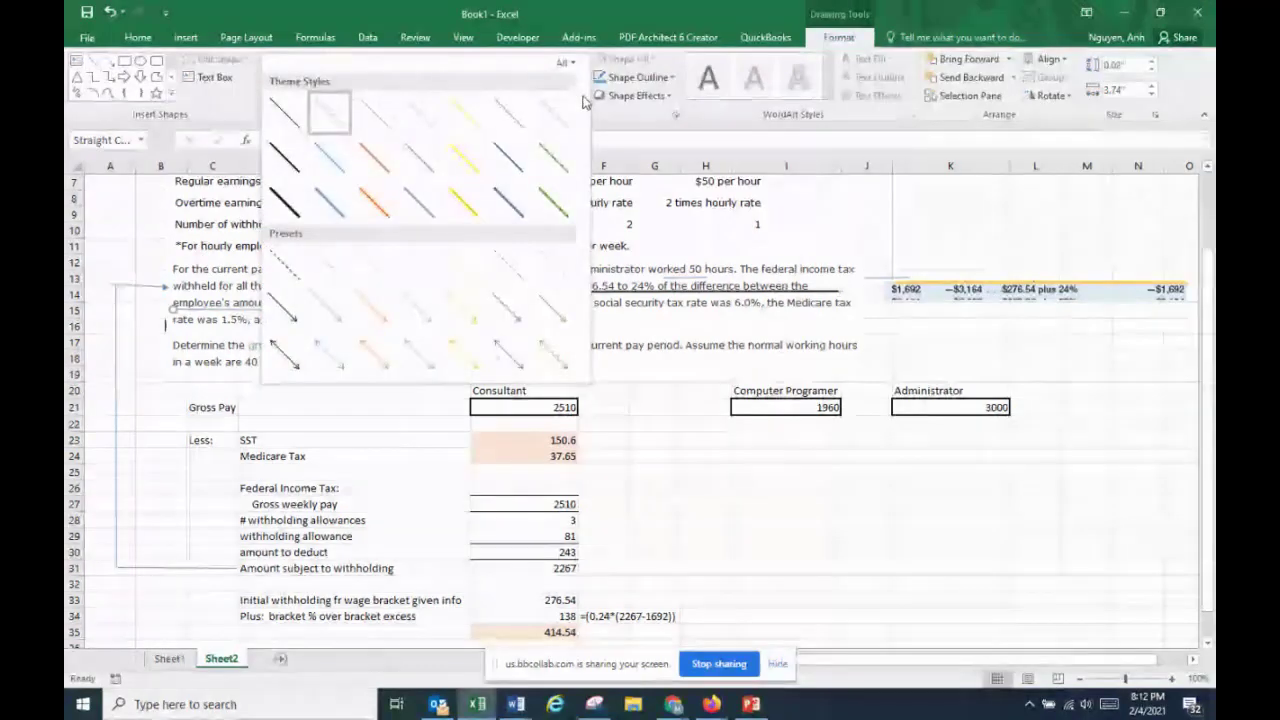
pyautogui.click(528, 338)
pyautogui.click(535, 347)
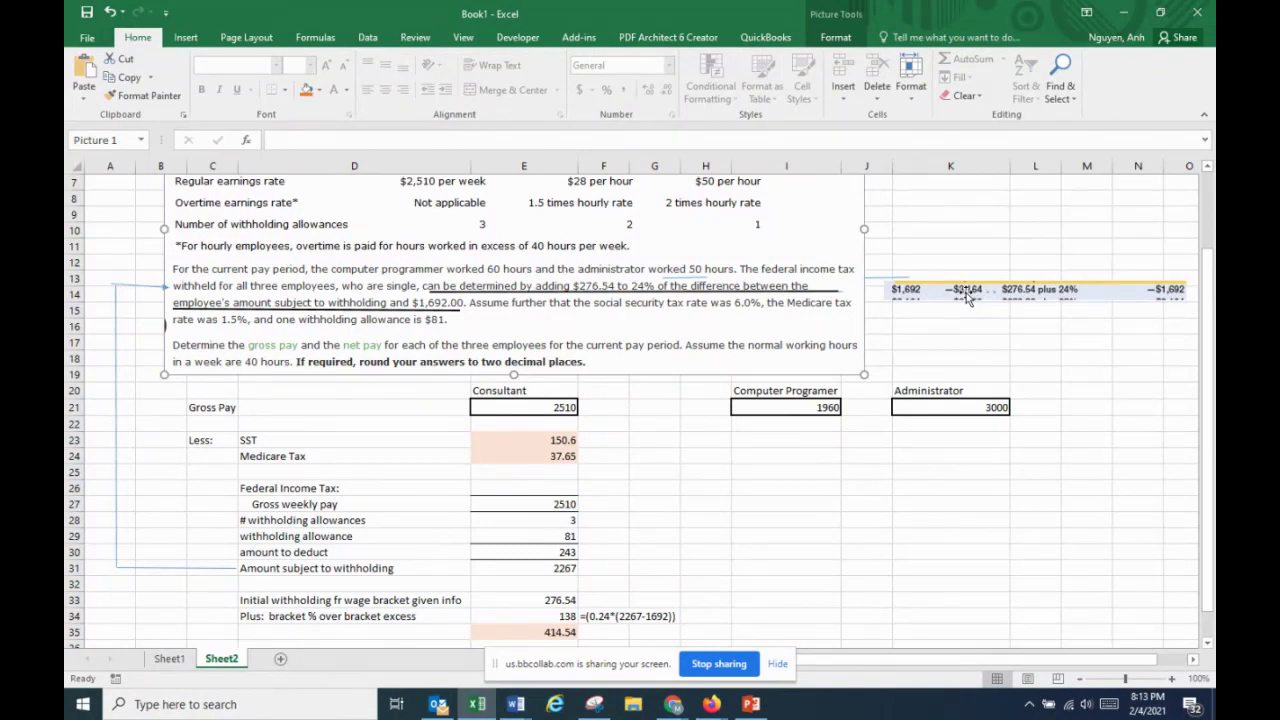
pyautogui.click(869, 487)
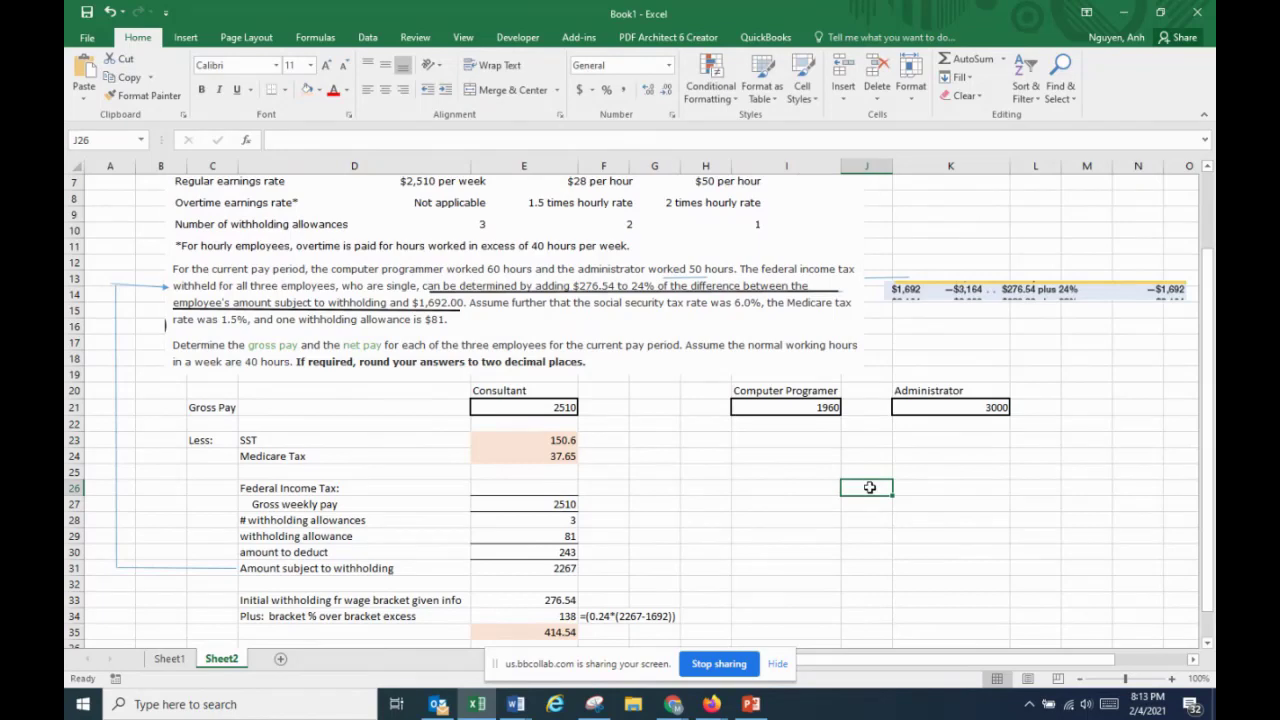
# Review the consultant's withholding and net pay computation on Sheet2, and the empty computer programmer and administrator columns
pyautogui.scroll(-2, 869, 487)
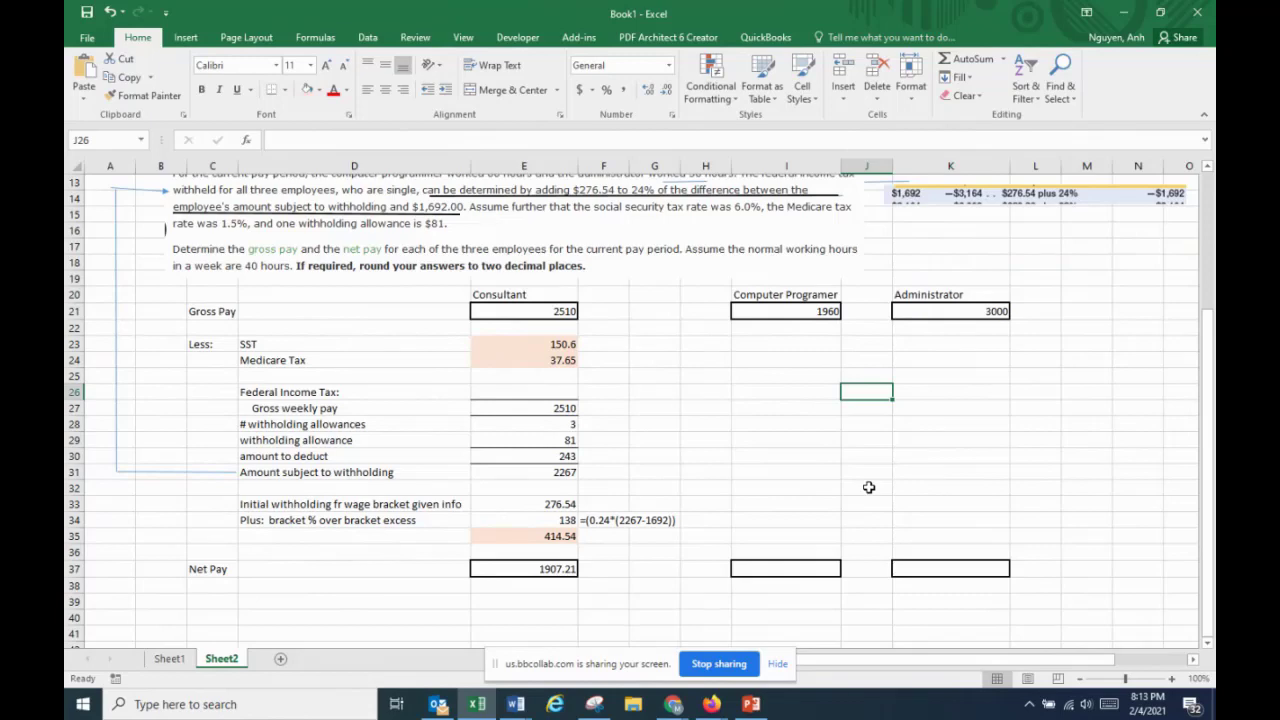
pyautogui.scroll(4, 746, 494)
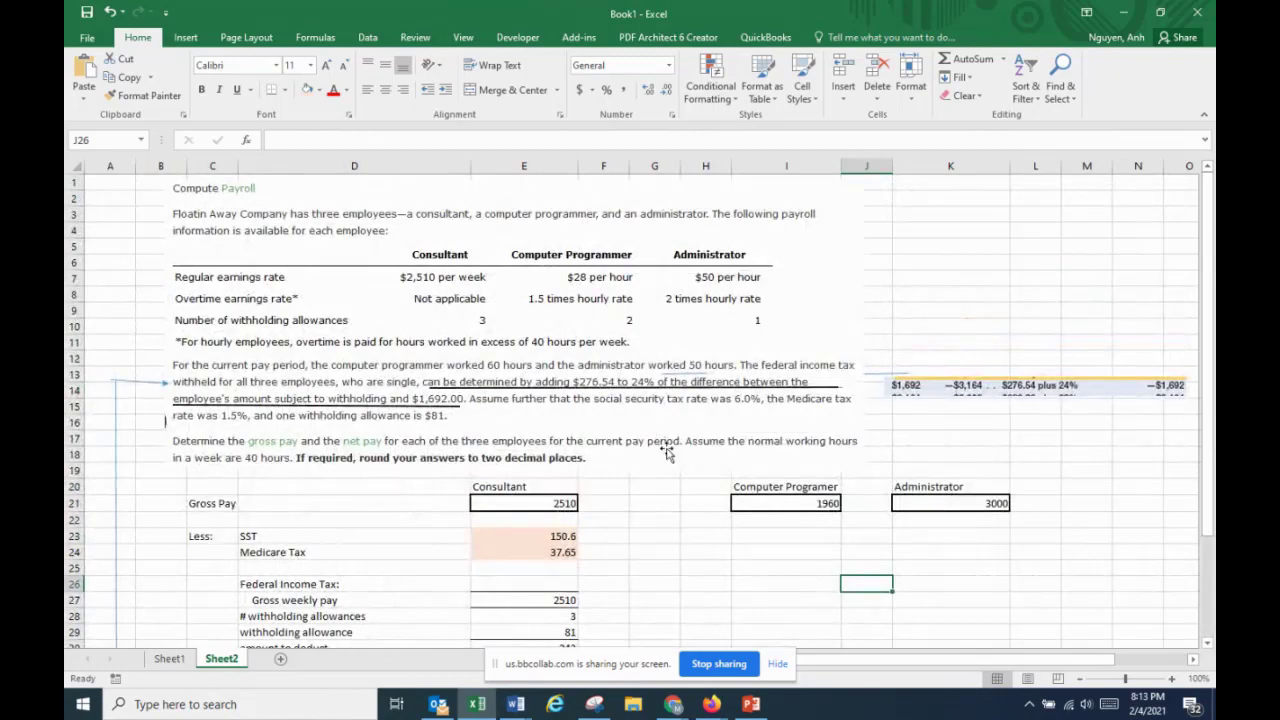
pyautogui.scroll(-3, 668, 452)
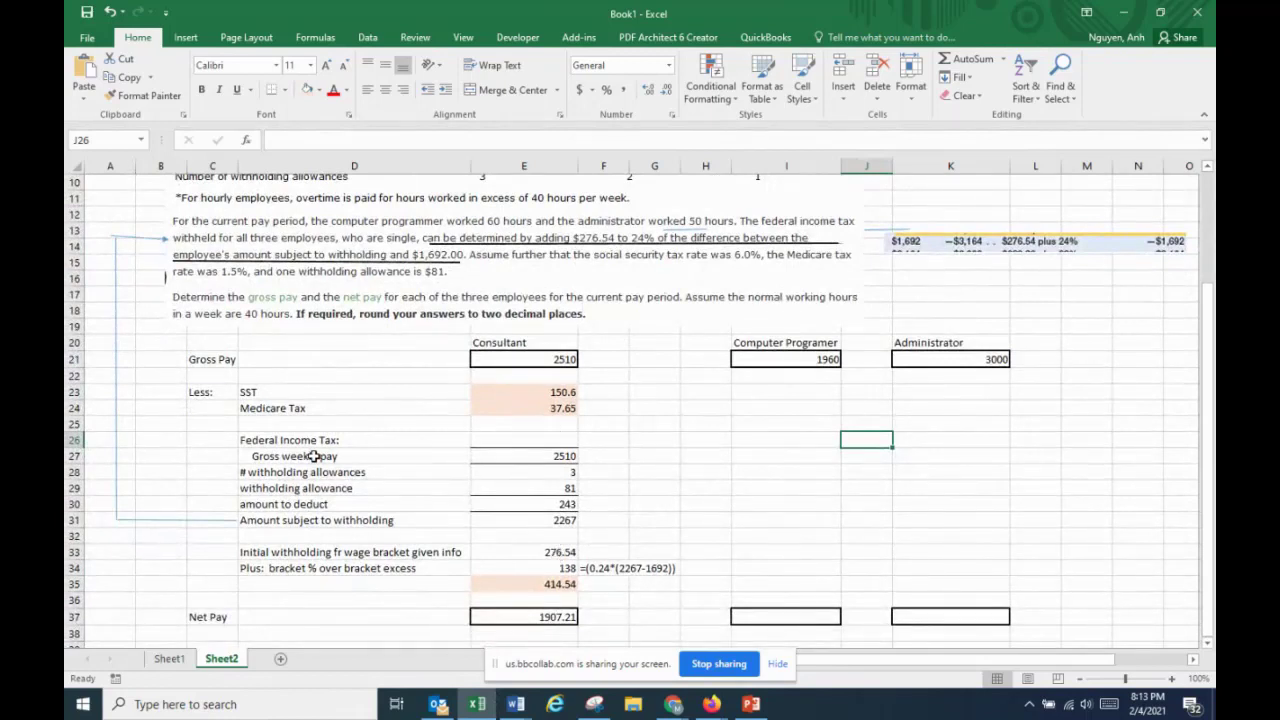
pyautogui.moveTo(572, 586); pyautogui.dragTo(330, 455)
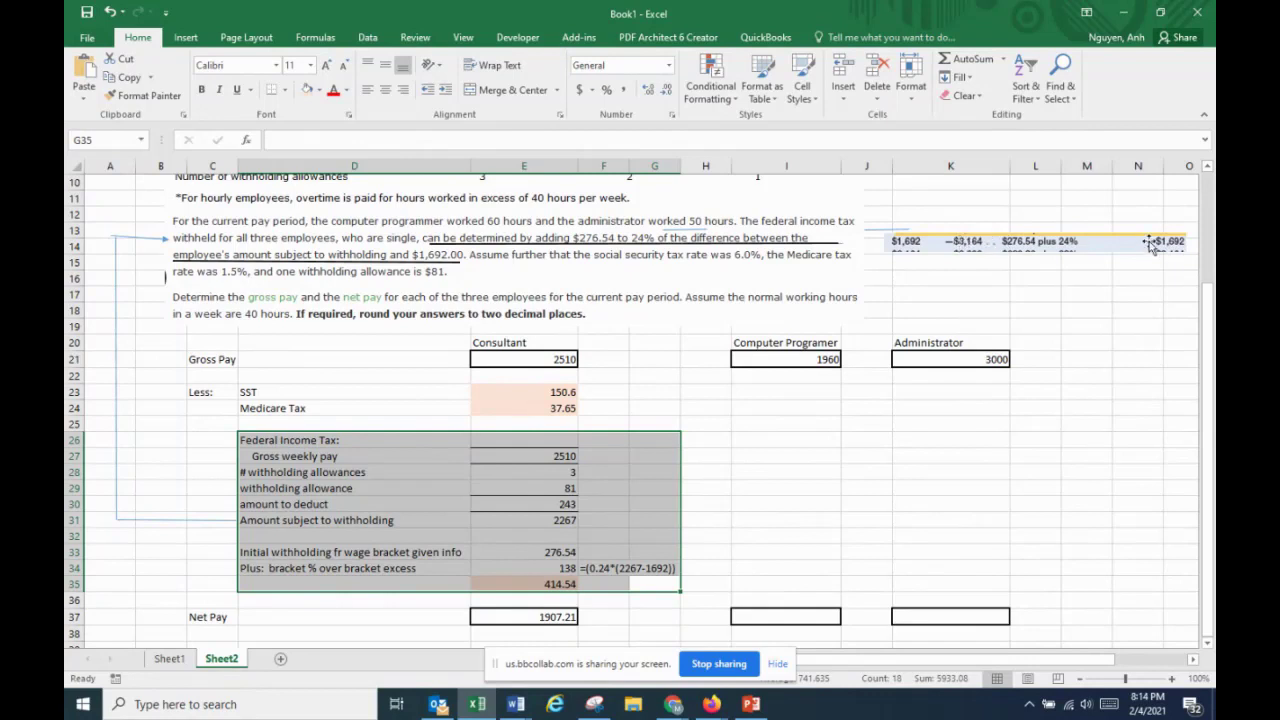
pyautogui.click(553, 392)
pyautogui.click(552, 406)
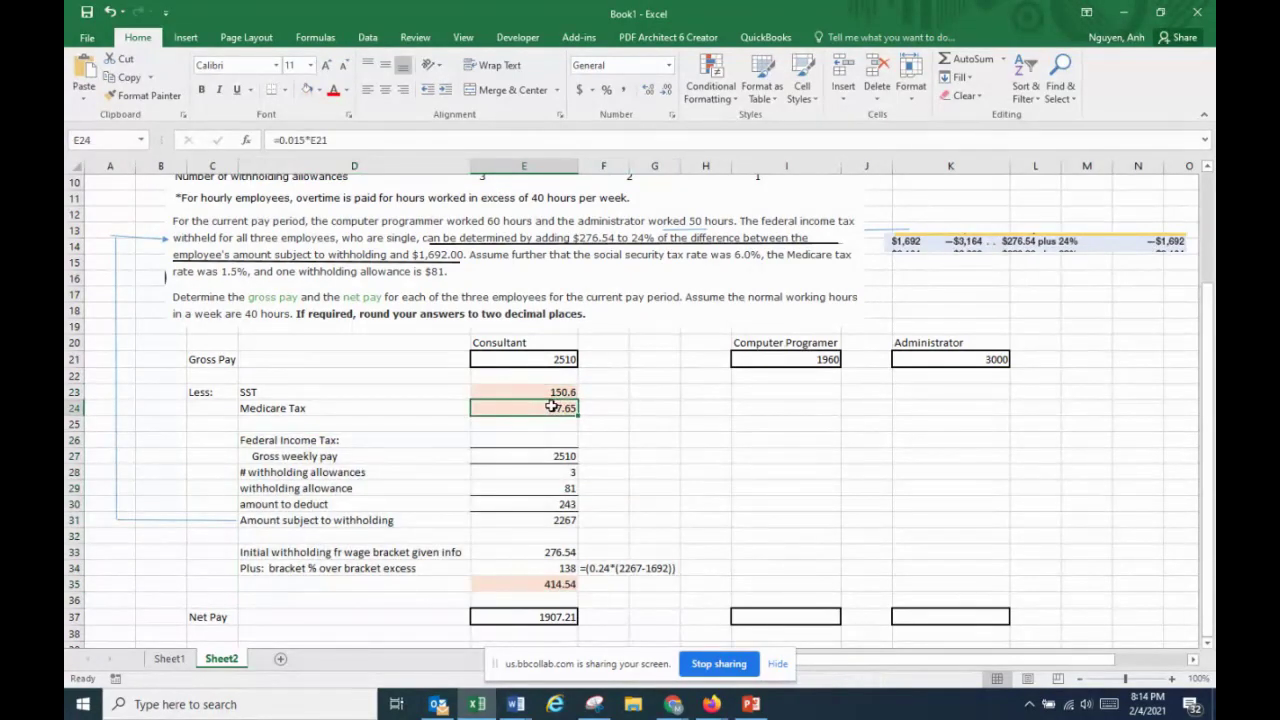
pyautogui.click(565, 589)
pyautogui.click(548, 357)
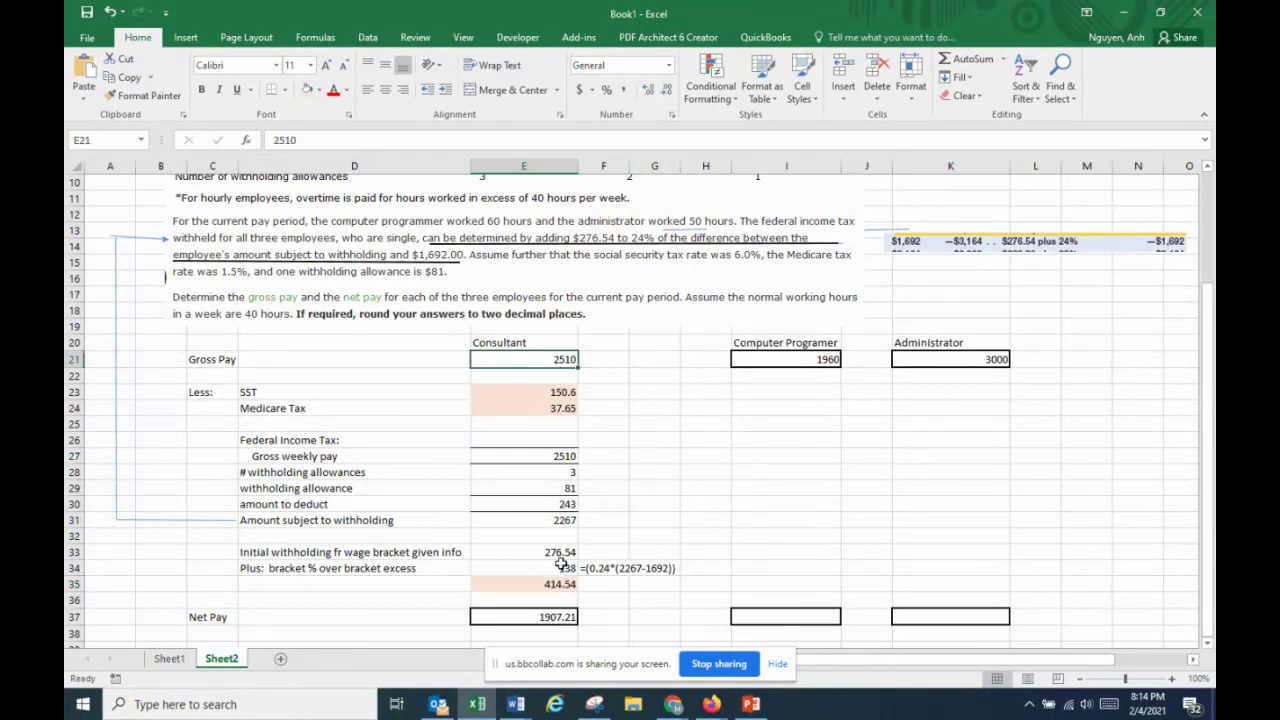
pyautogui.moveTo(752, 342); pyautogui.dragTo(962, 614)
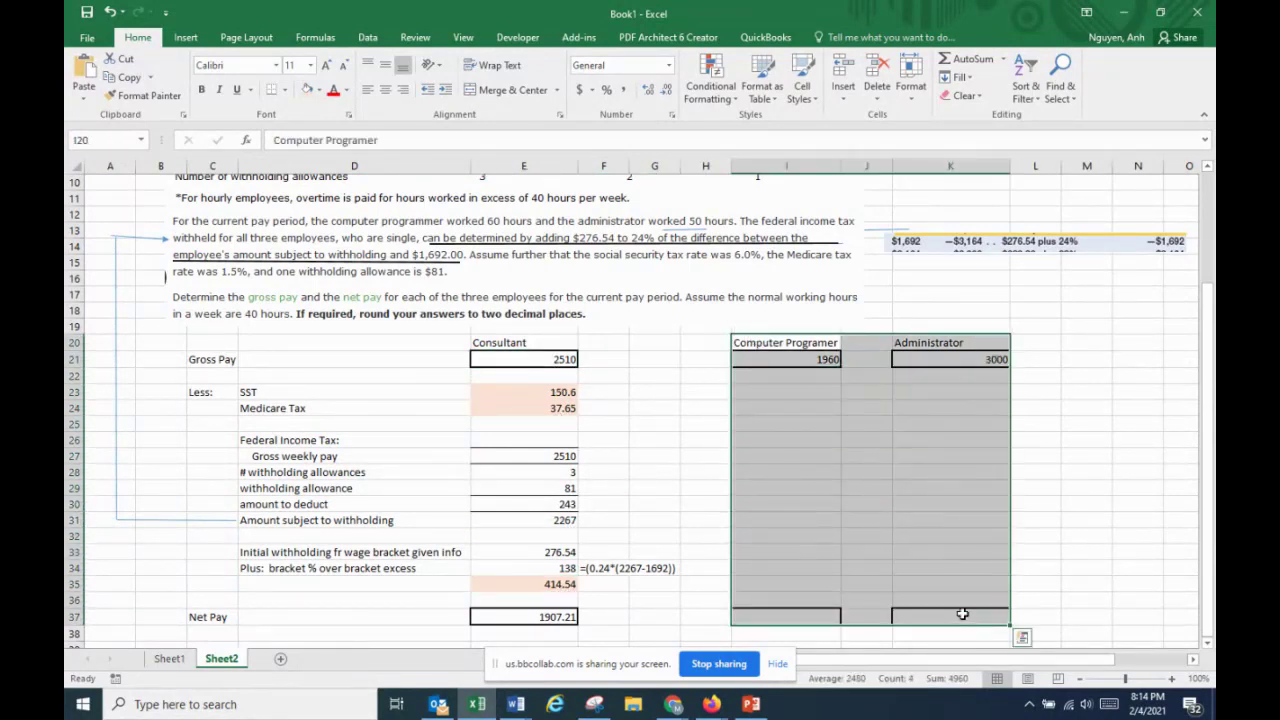
# Review the federal withholding example, both Clapton Co. journal entries and the hourly employee problem on Sheet1
pyautogui.click(172, 660)
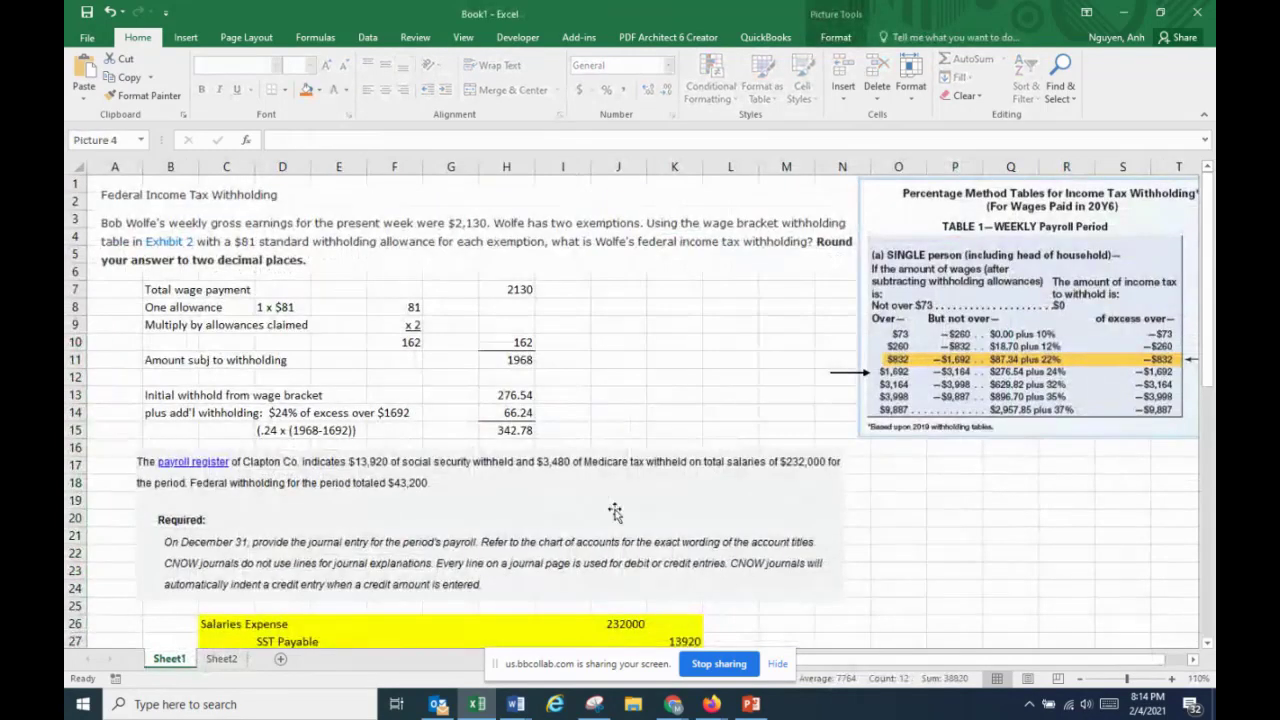
pyautogui.moveTo(234, 227)
pyautogui.mouseDown()
pyautogui.moveTo(590, 319)
pyautogui.moveTo(156, 242)
pyautogui.moveTo(224, 218)
pyautogui.mouseUp()
pyautogui.moveTo(666, 364); pyautogui.dragTo(145, 292)
pyautogui.scroll(-5, 538, 548)
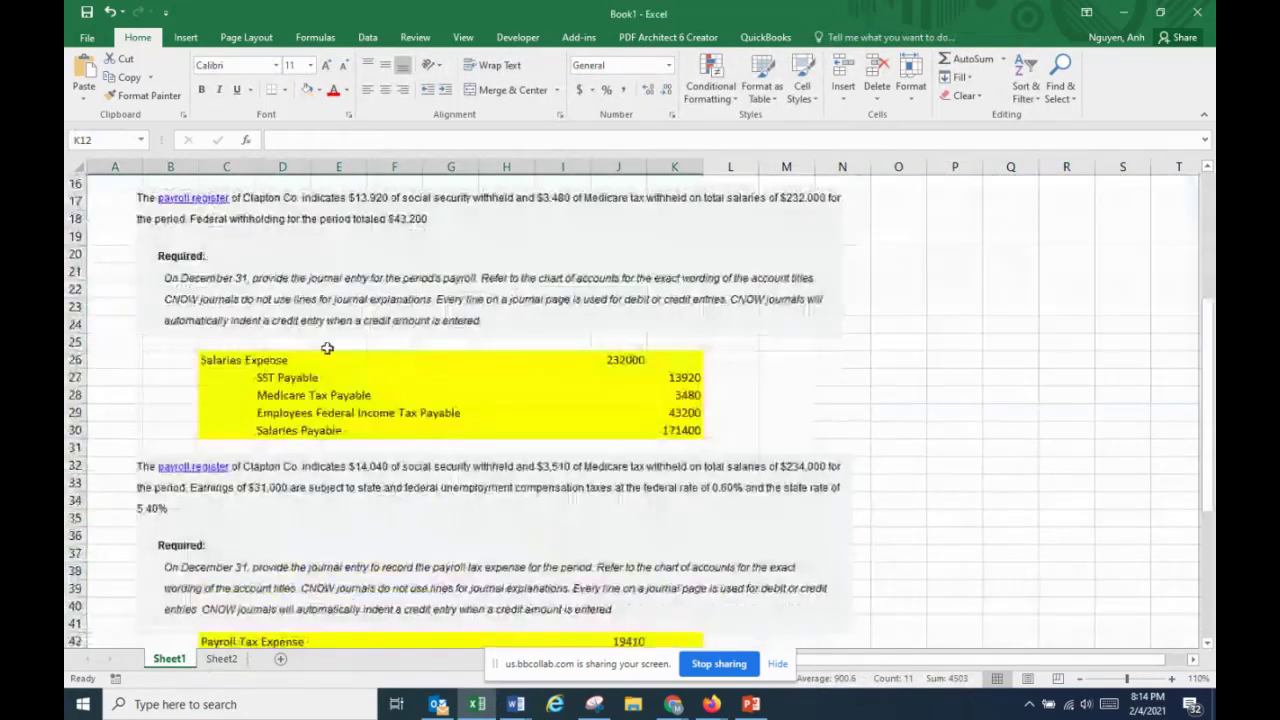
pyautogui.moveTo(288, 368); pyautogui.dragTo(690, 433)
pyautogui.scroll(-4, 480, 440)
pyautogui.moveTo(335, 430); pyautogui.dragTo(760, 528)
pyautogui.scroll(-4, 805, 533)
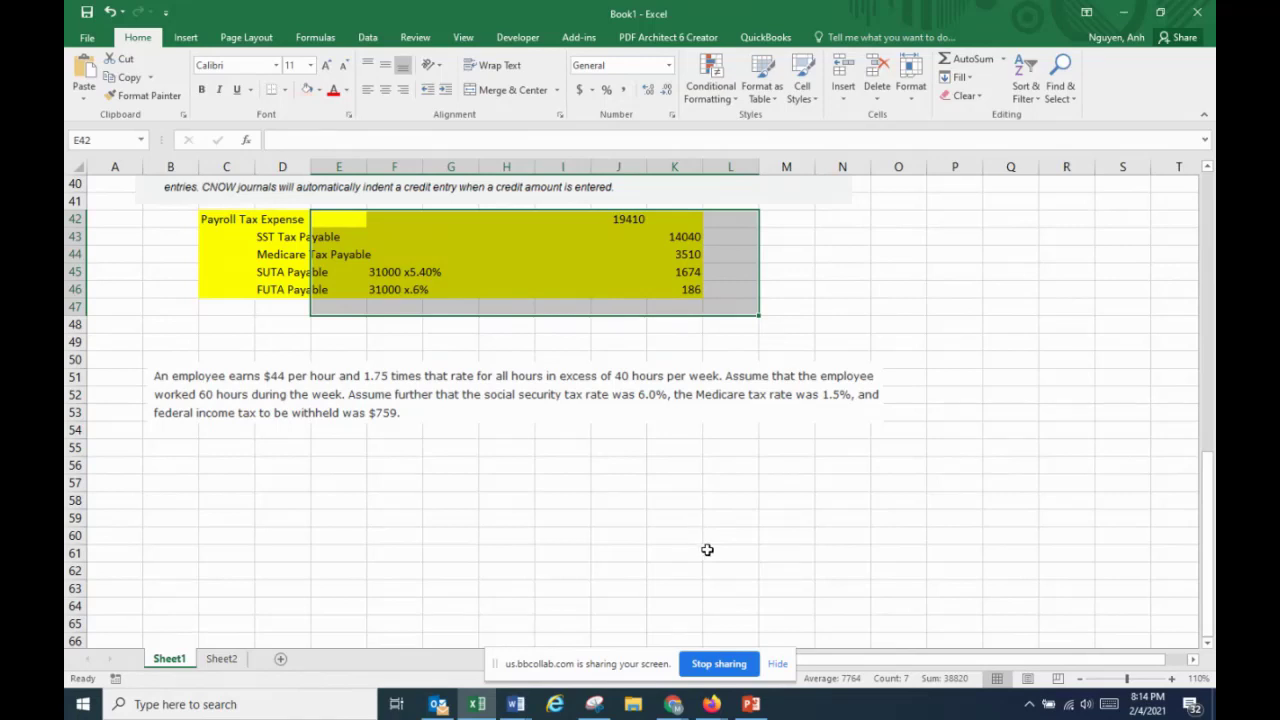
pyautogui.scroll(13, 707, 550)
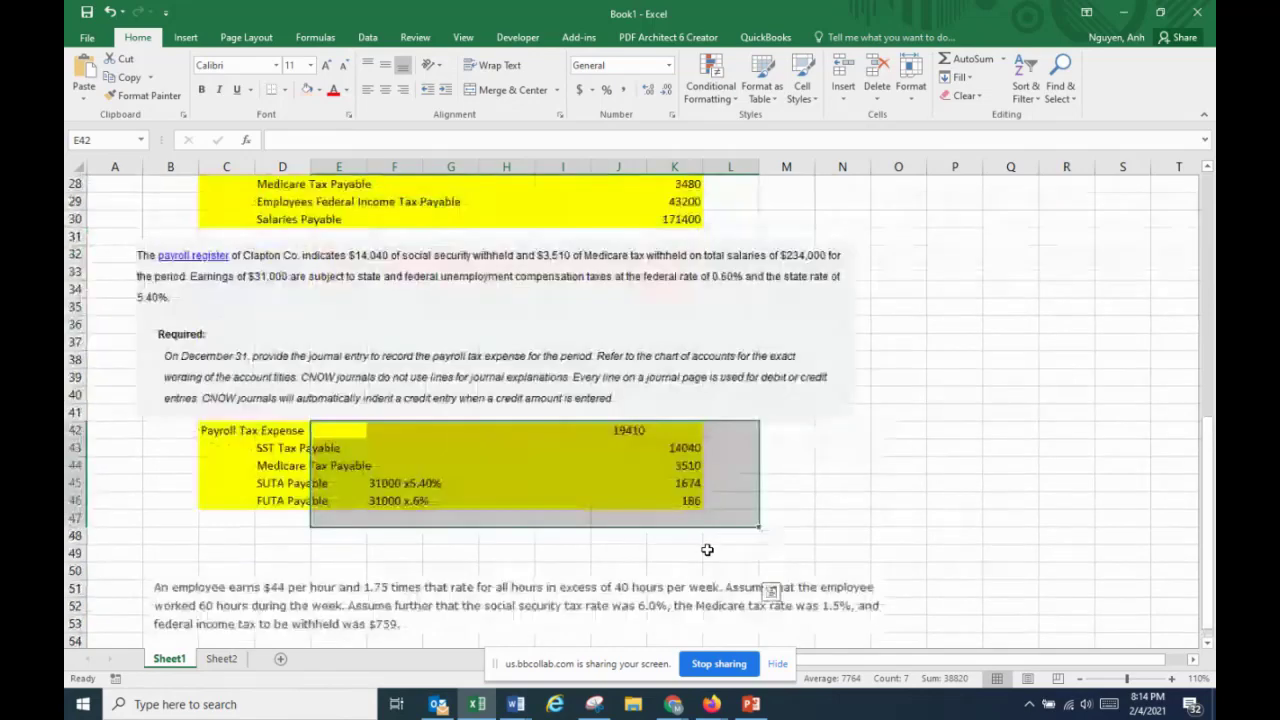